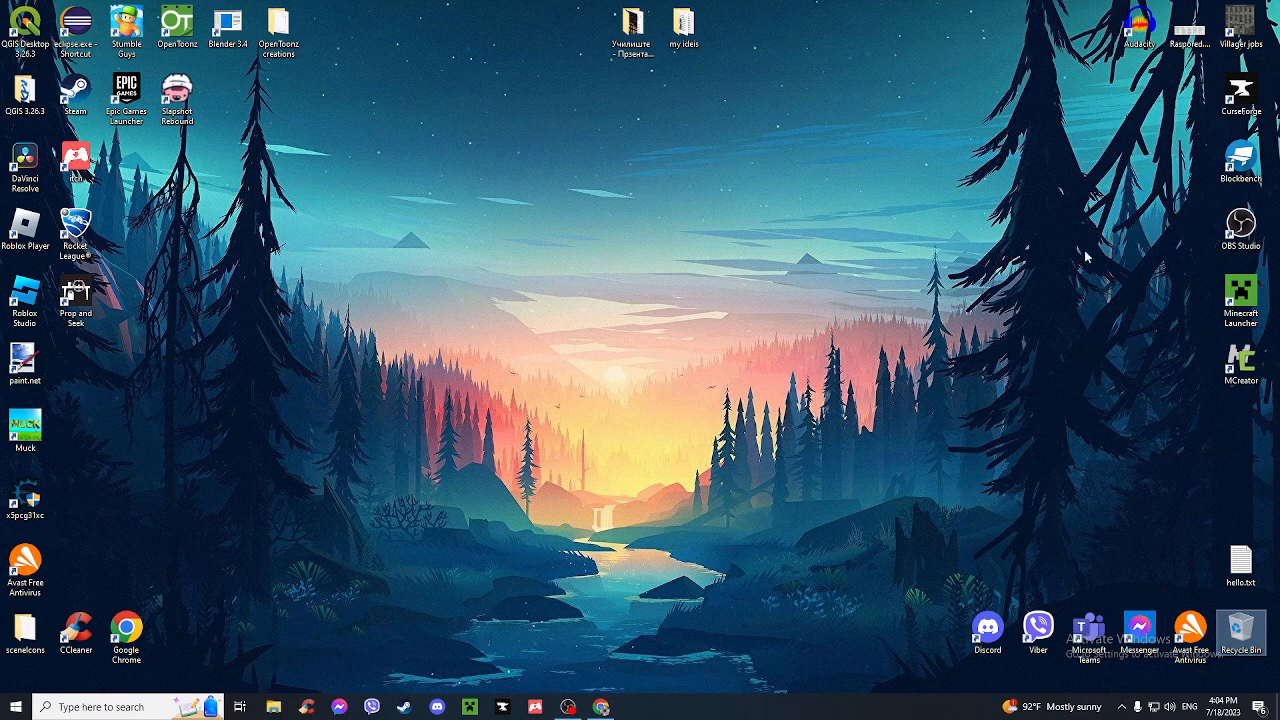
# - Open Blockbench and create a new GeckoLib Animated Model project
pyautogui.doubleClick(1240, 160)
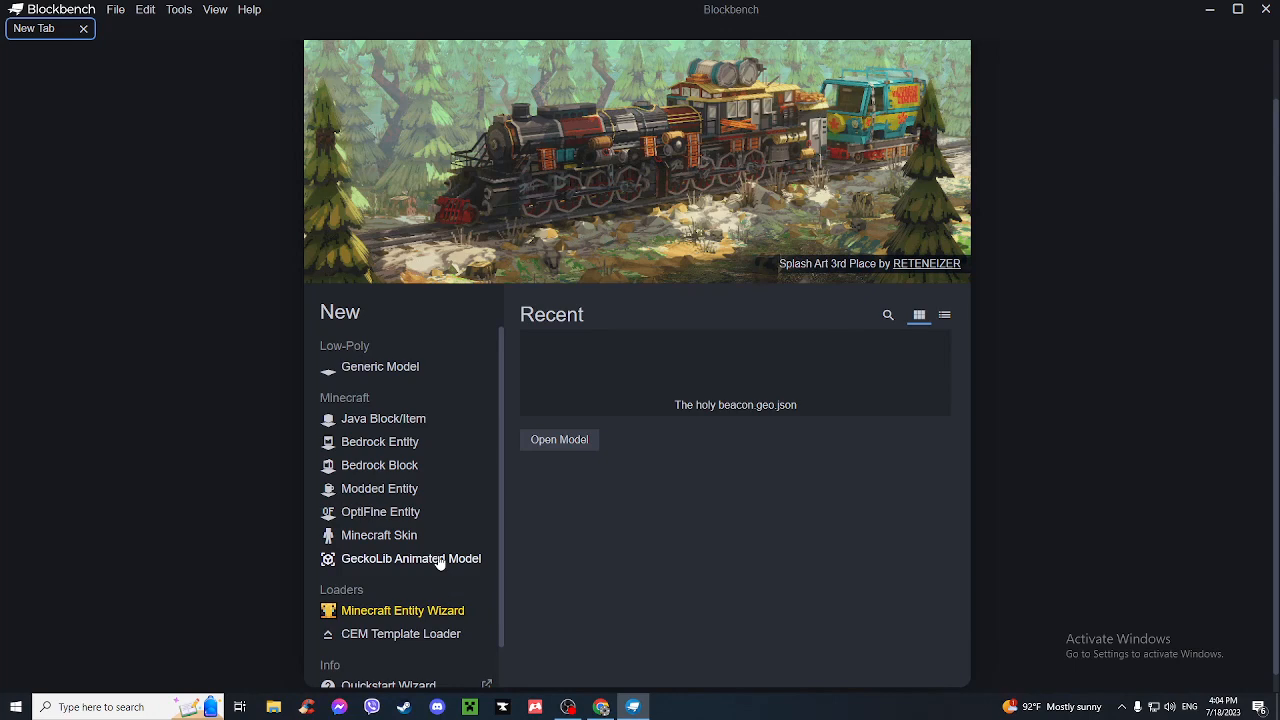
pyautogui.click(440, 560)
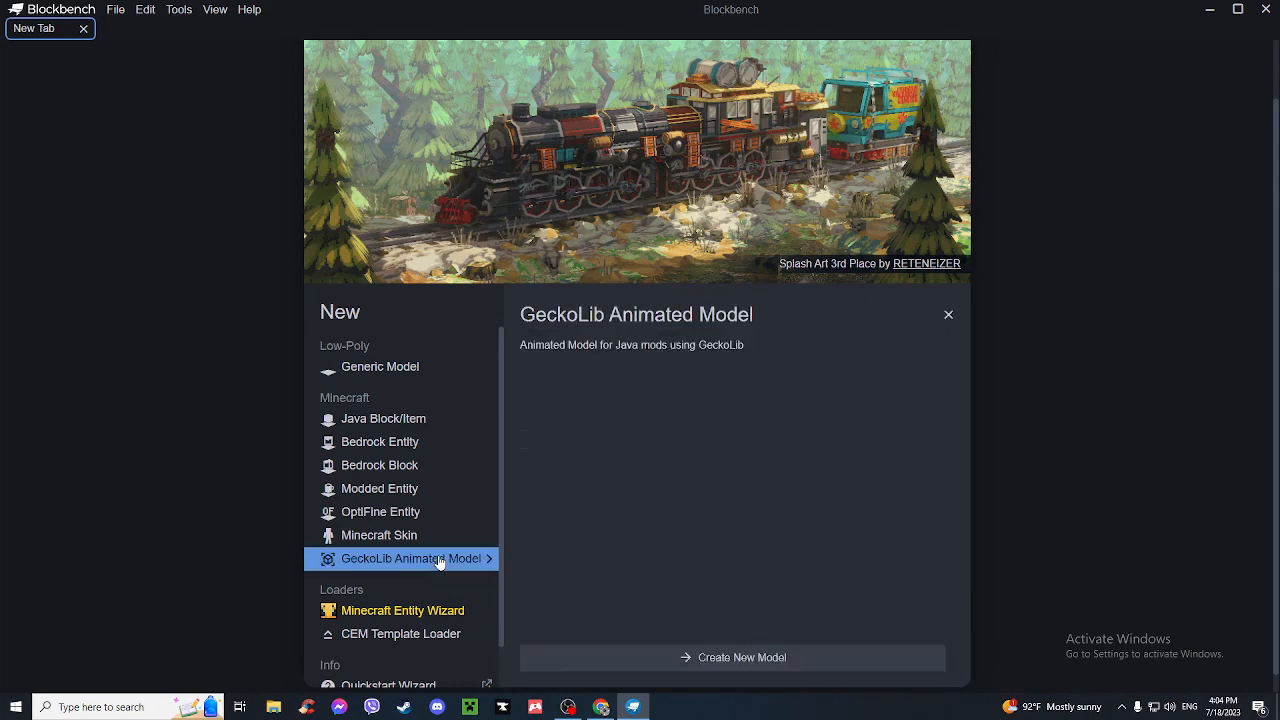
pyautogui.click(692, 656)
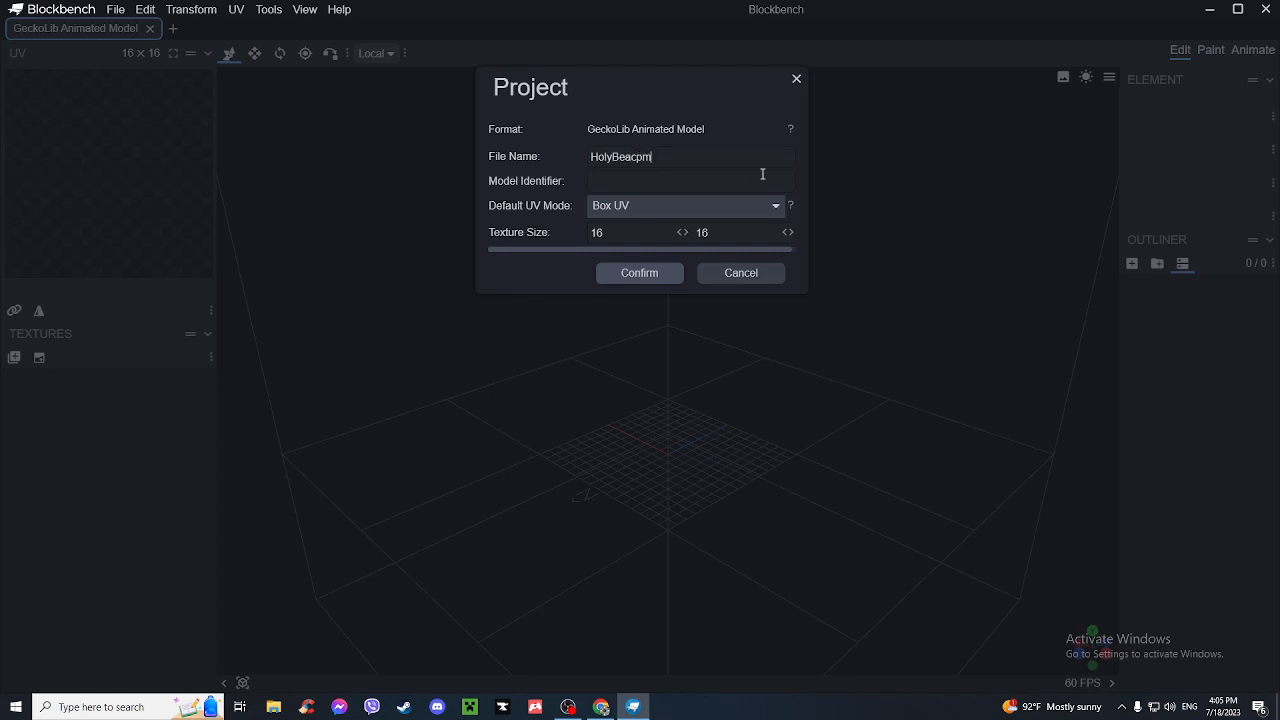
# - Name the project file "Holy Beacon" and copy that name into the model identifier
pyautogui.press('BackSpace')
pyautogui.press('BackSpace')
pyautogui.write('Be')
pyautogui.moveTo(668, 160); pyautogui.dragTo(514, 160)
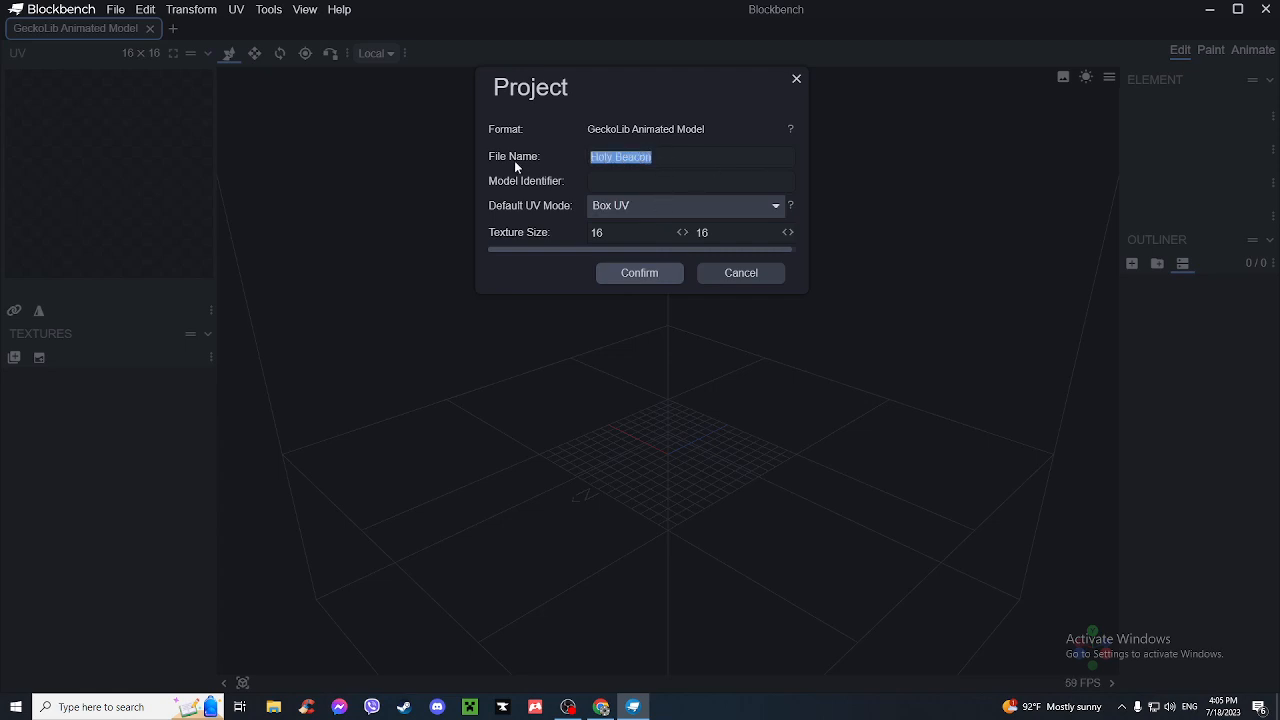
pyautogui.hotkey('ctrl', 'c')
pyautogui.click(621, 178)
pyautogui.hotkey('ctrl', 'v')
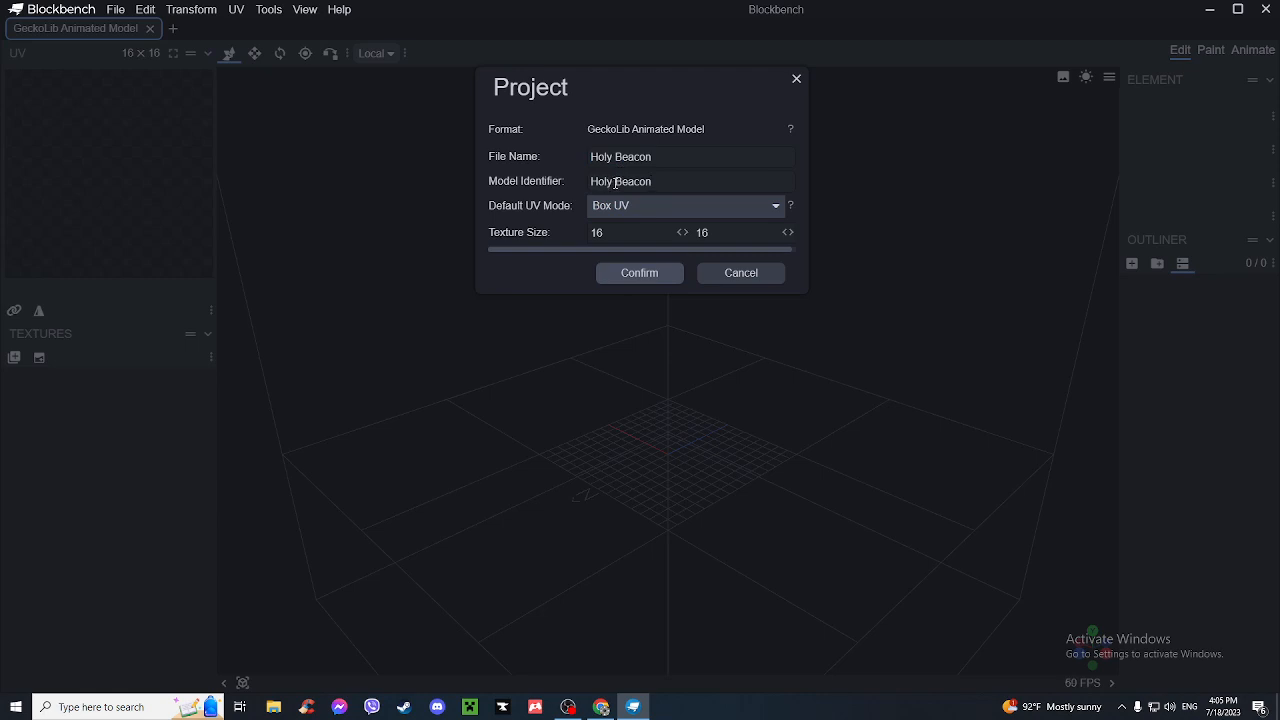
# - Rewrite the model identifier as holy_beacon and confirm the project settings
pyautogui.click(600, 183)
pyautogui.press('BackSpace')
pyautogui.write('h')
pyautogui.click(620, 181)
pyautogui.press('BackSpace')
pyautogui.write('b')
pyautogui.press('Left')
pyautogui.press('BackSpace')
pyautogui.click(612, 182)
pyautogui.write('_')
pyautogui.click(665, 274)
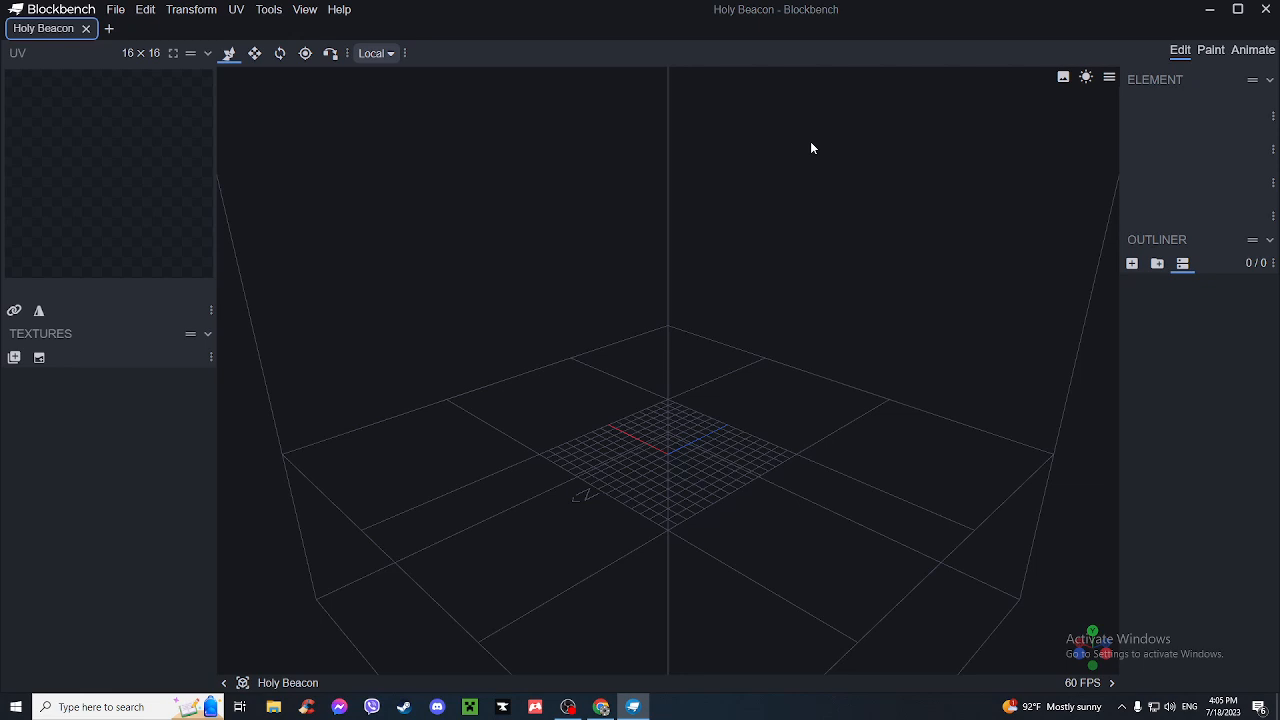
# - Set the object type in the GeckoLib model settings to Block/Item and confirm it
pyautogui.click(123, 11)
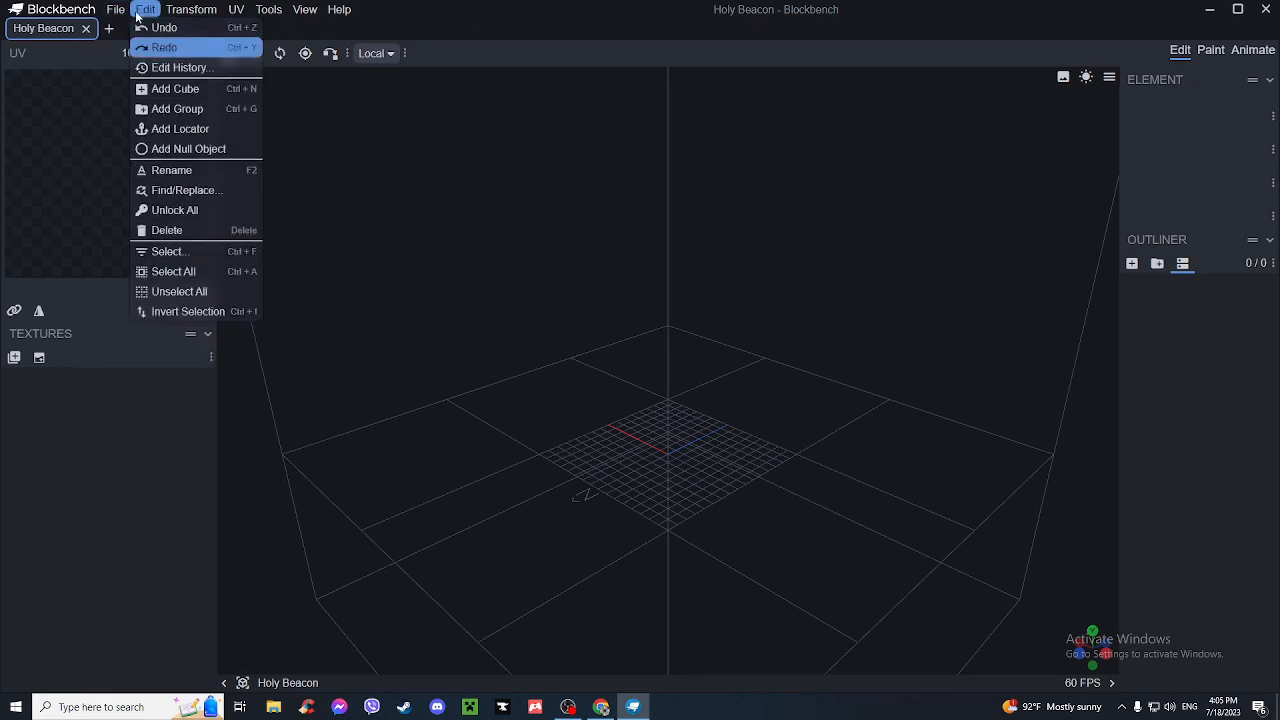
pyautogui.click(1142, 44)
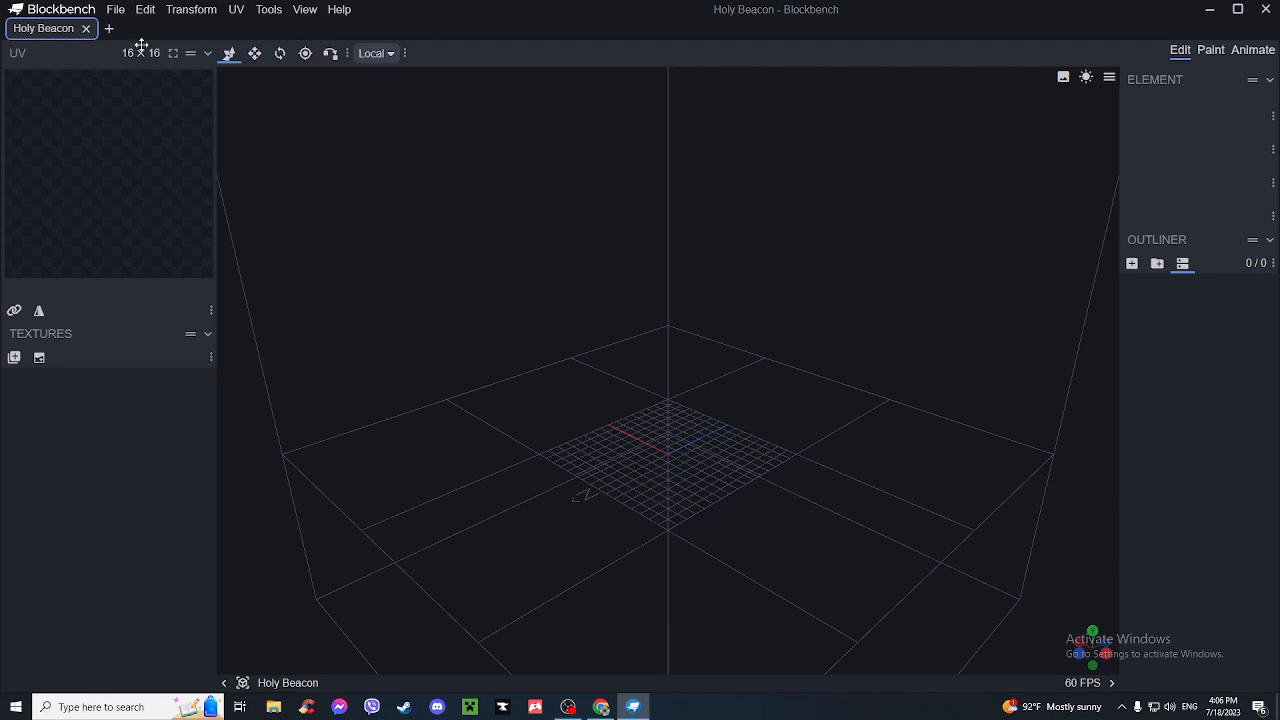
pyautogui.click(115, 10)
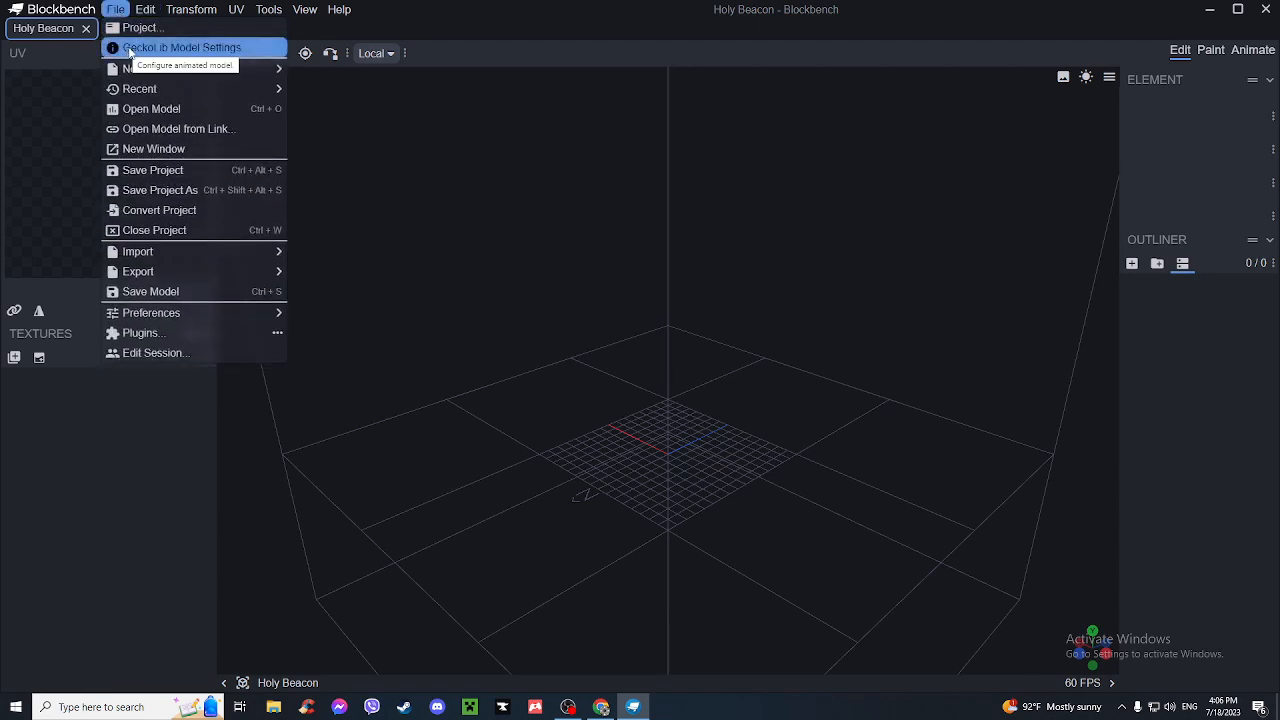
pyautogui.click(128, 50)
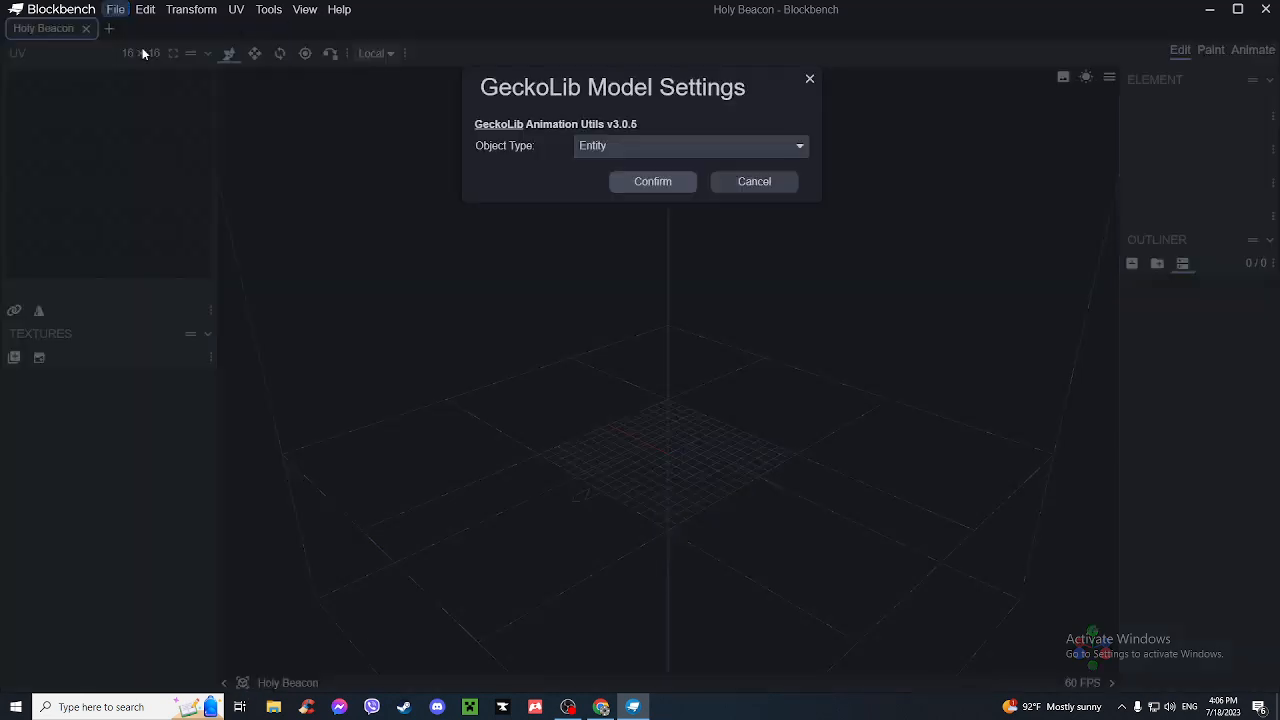
pyautogui.click(640, 148)
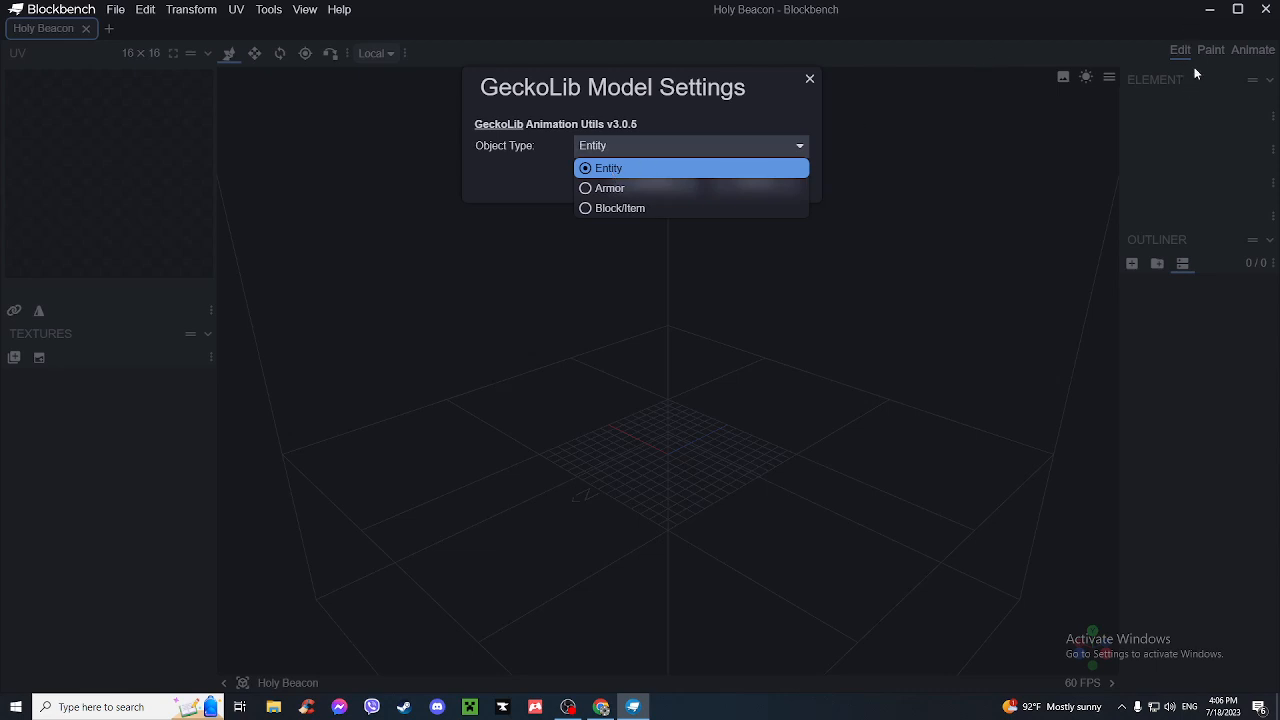
pyautogui.click(629, 208)
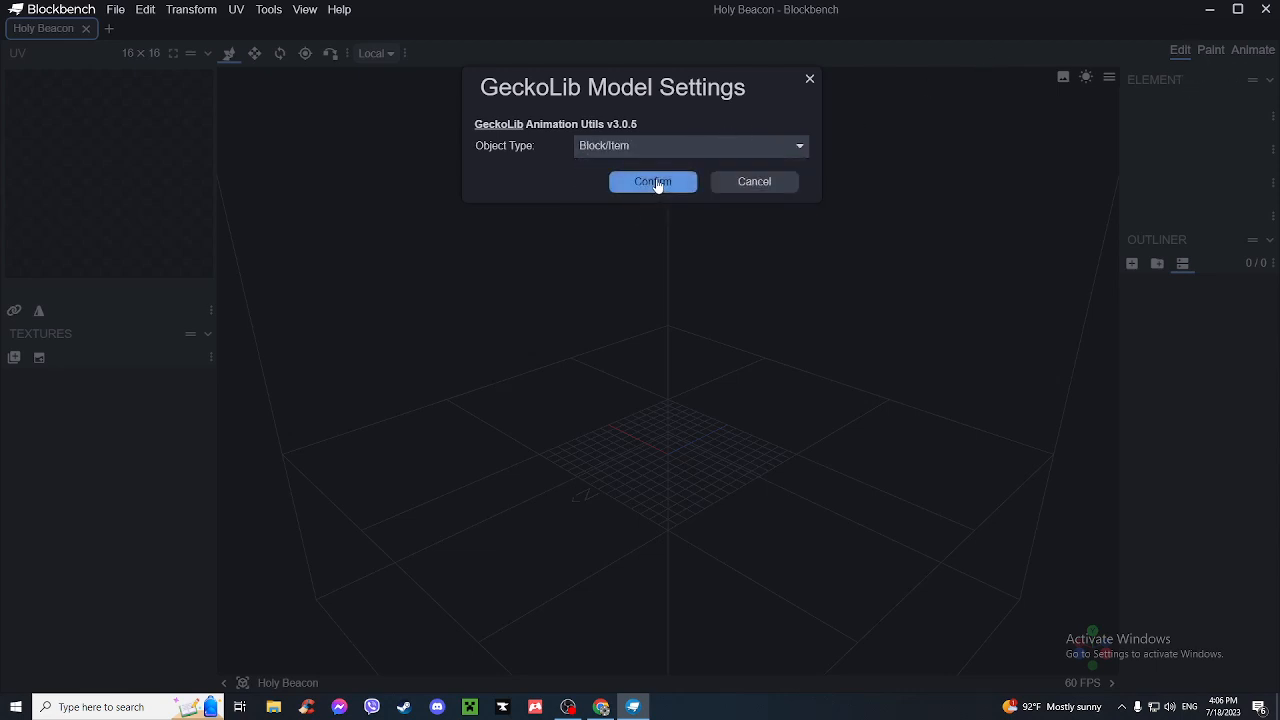
pyautogui.click(655, 183)
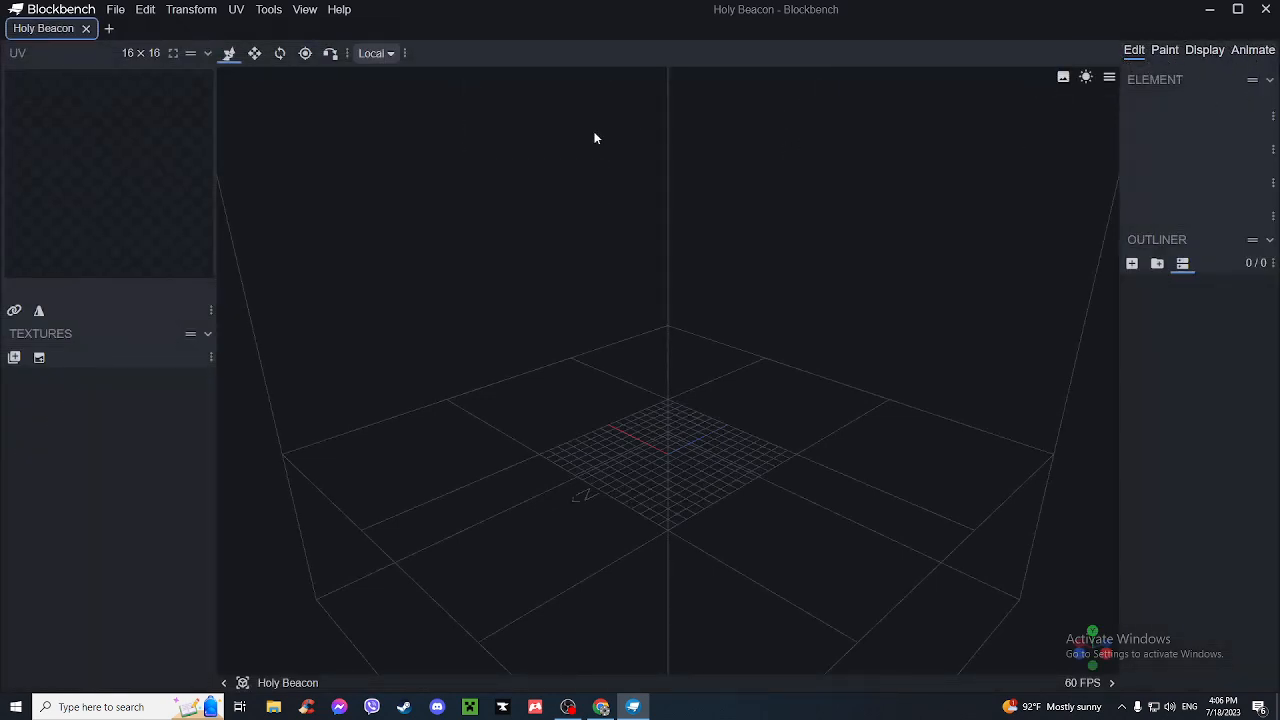
# - Reopen the GeckoLib model settings to check the object type
pyautogui.click(116, 14)
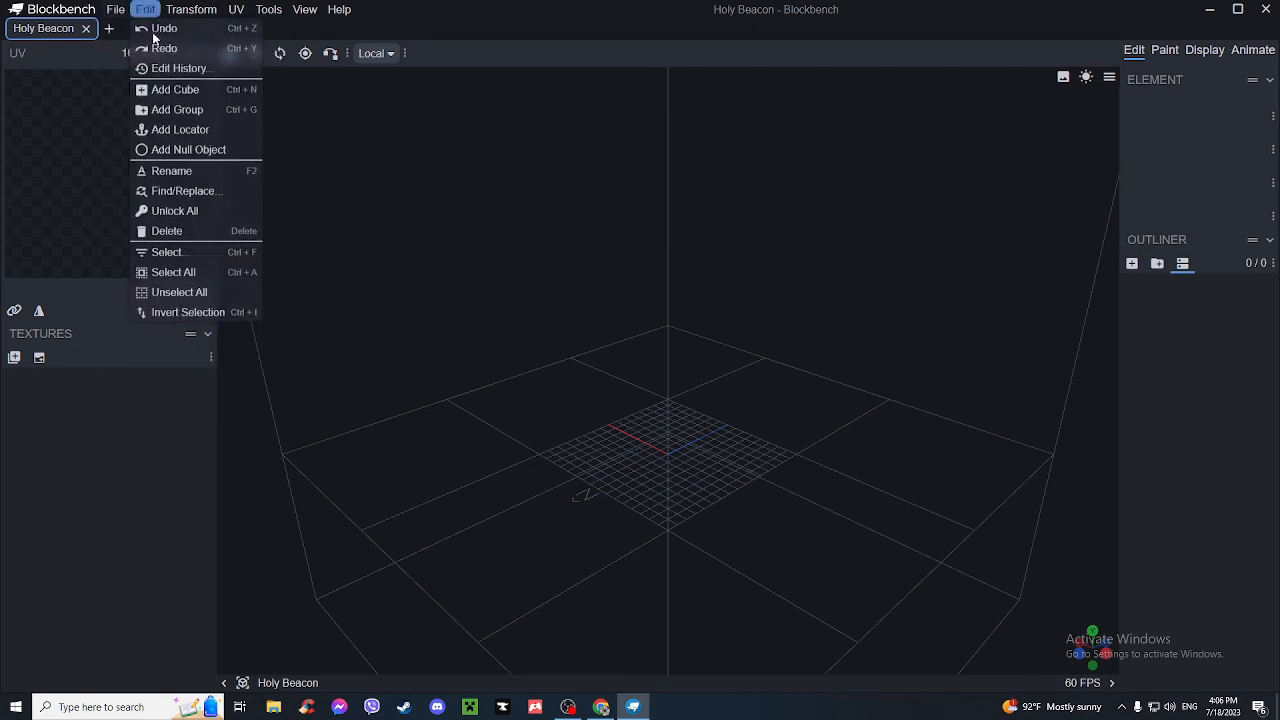
pyautogui.click(170, 46)
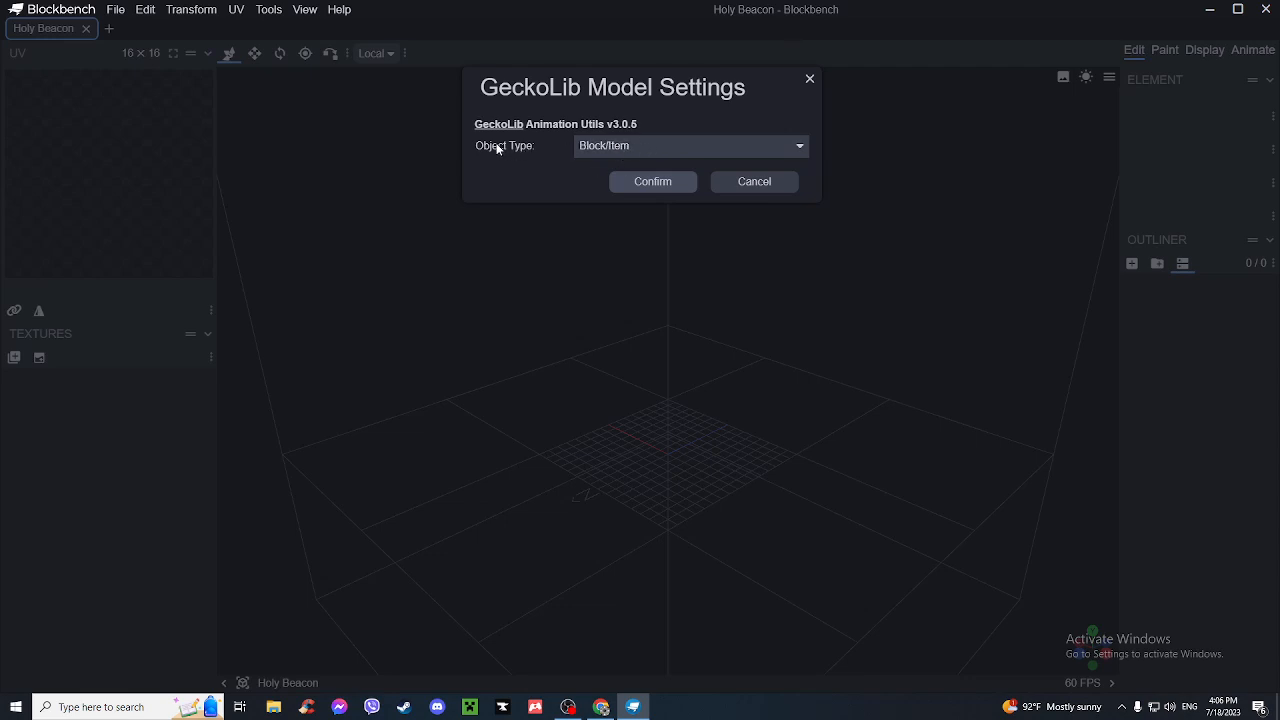
pyautogui.click(662, 181)
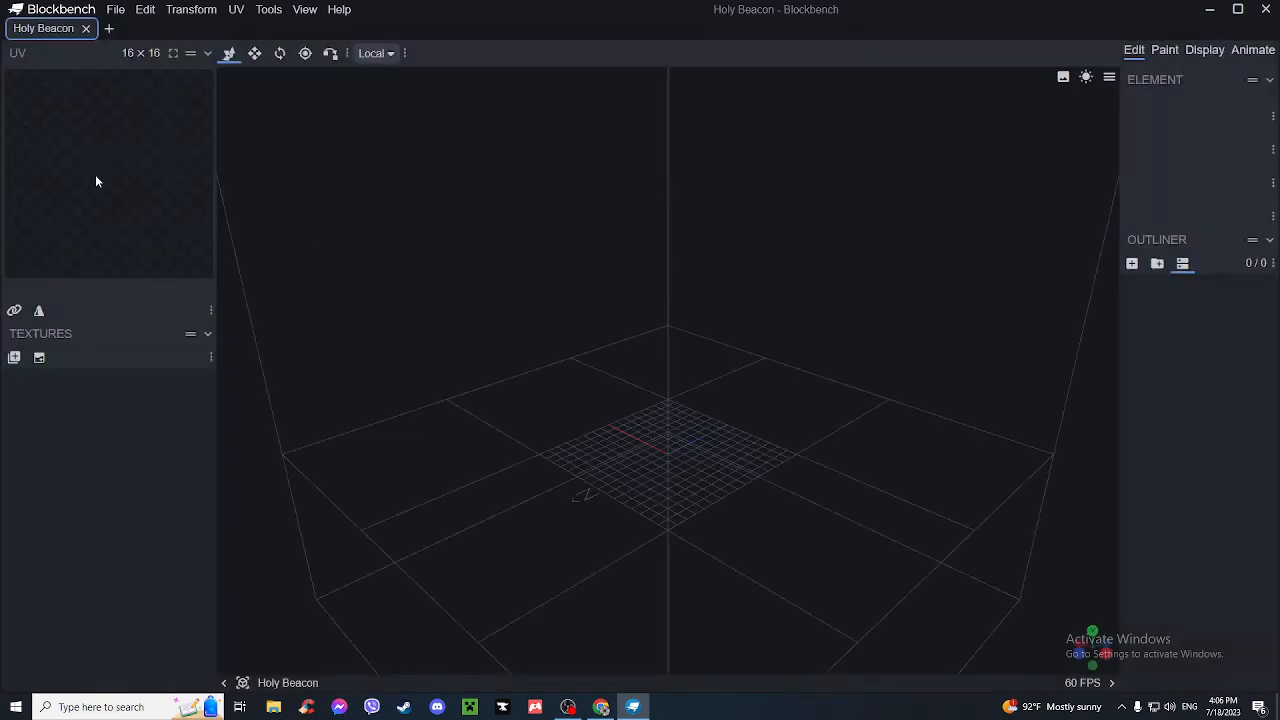
# - Add a cube and resize it to 16 × 16 × 16, centred on the grid at position -8, 0, -8
pyautogui.click(1132, 264)
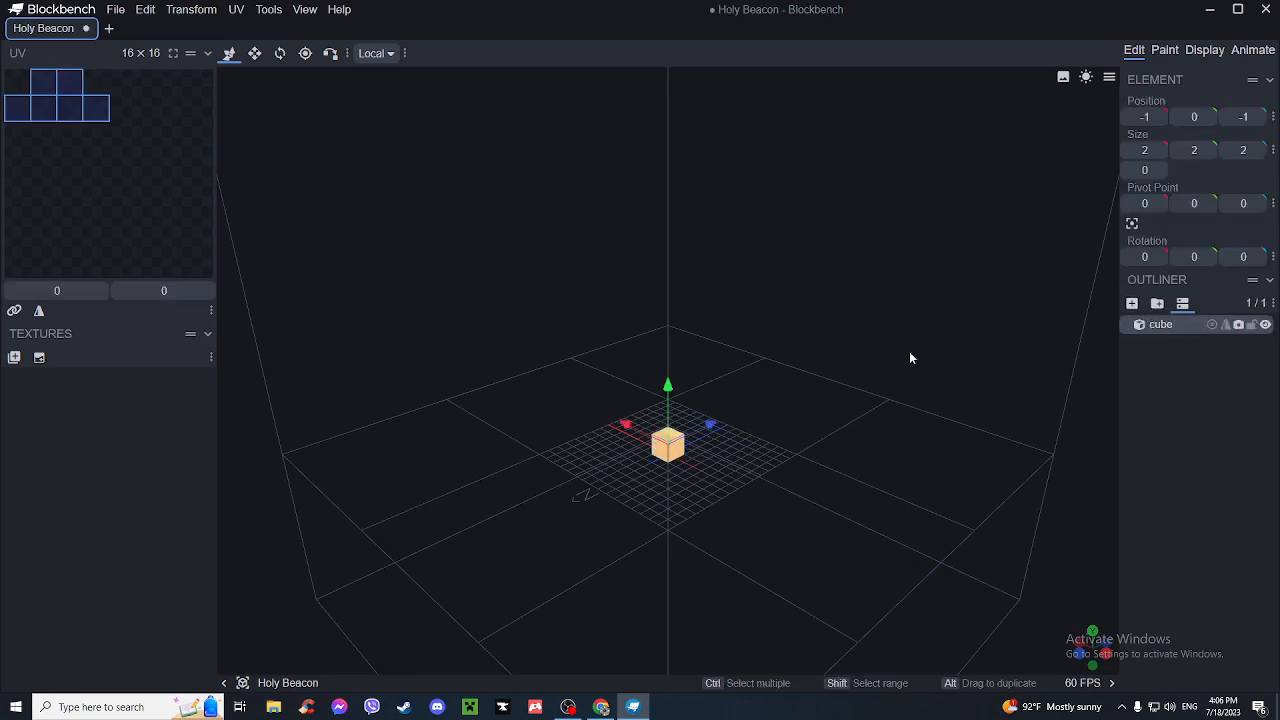
pyautogui.moveTo(909, 357); pyautogui.dragTo(786, 339)
pyautogui.scroll(2, 829, 323)
pyautogui.press('s')
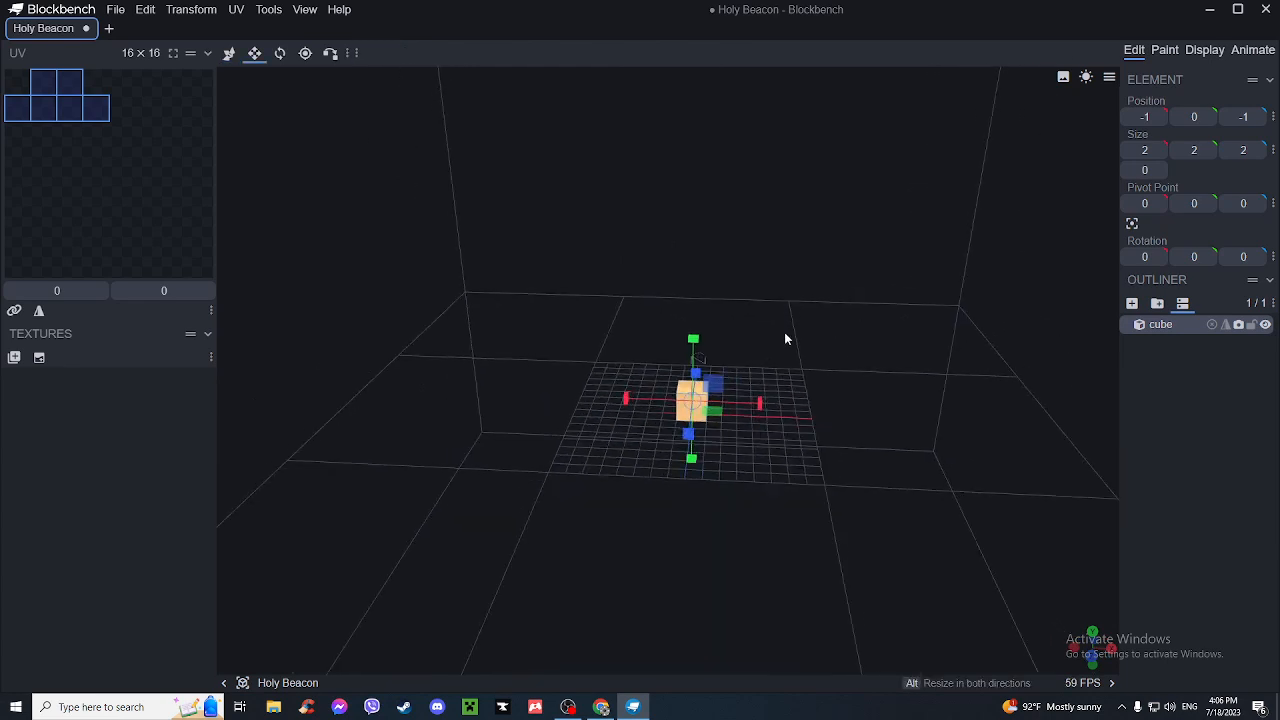
pyautogui.moveTo(831, 378); pyautogui.dragTo(709, 570)
pyautogui.moveTo(708, 509); pyautogui.dragTo(704, 494)
pyautogui.moveTo(786, 469); pyautogui.dragTo(512, 479)
pyautogui.moveTo(660, 402); pyautogui.dragTo(764, 399)
pyautogui.moveTo(862, 398); pyautogui.dragTo(826, 414)
pyautogui.moveTo(651, 359); pyautogui.dragTo(535, 328)
pyautogui.moveTo(662, 416); pyautogui.dragTo(726, 337)
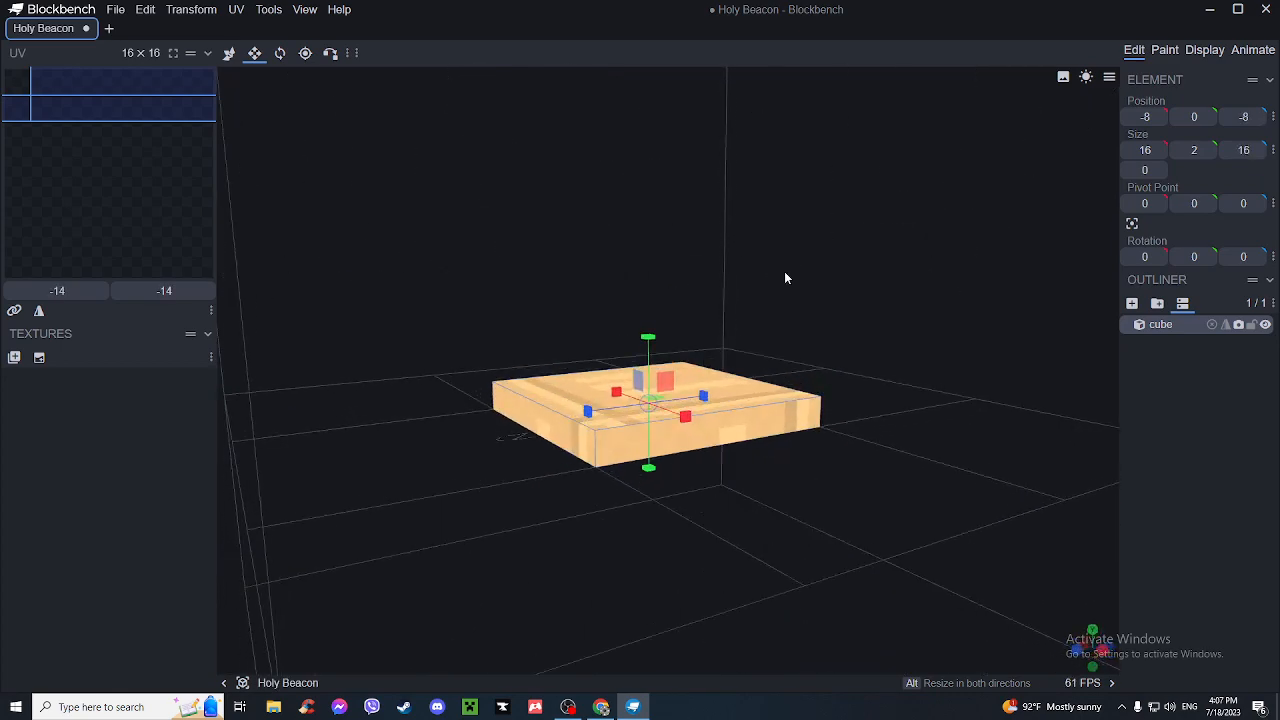
pyautogui.moveTo(786, 277); pyautogui.dragTo(627, 210)
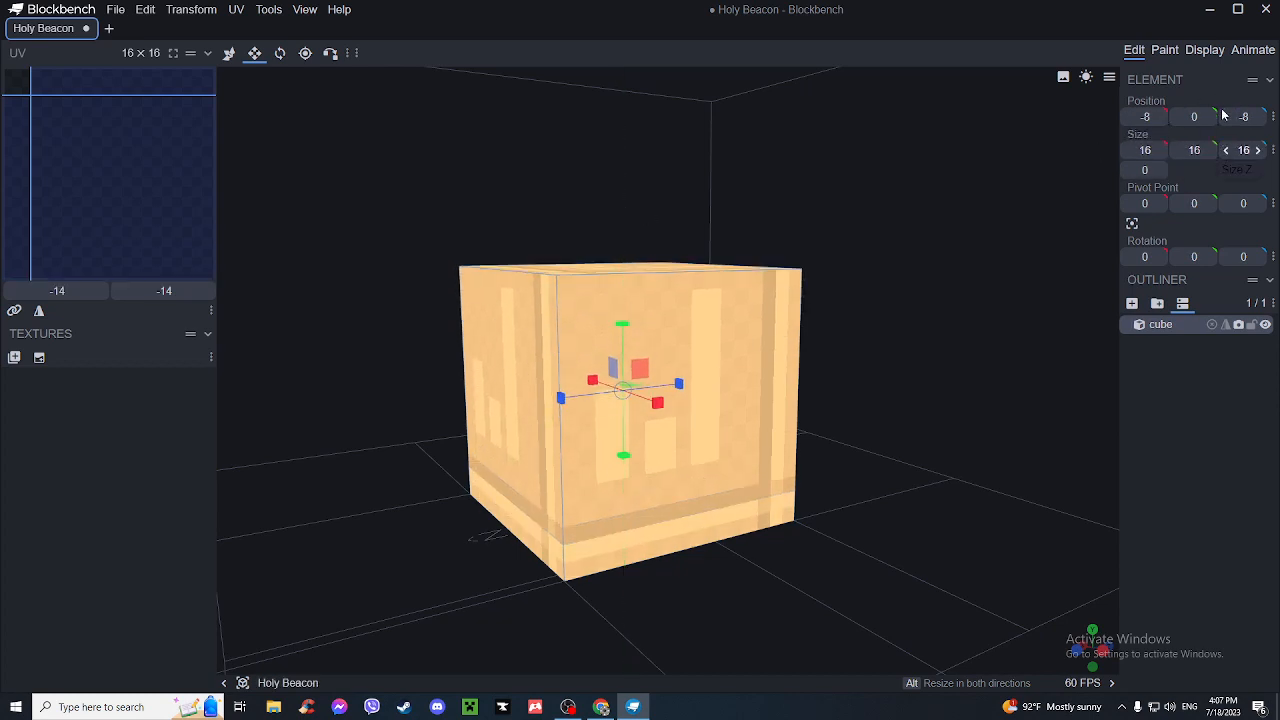
pyautogui.click(1234, 439)
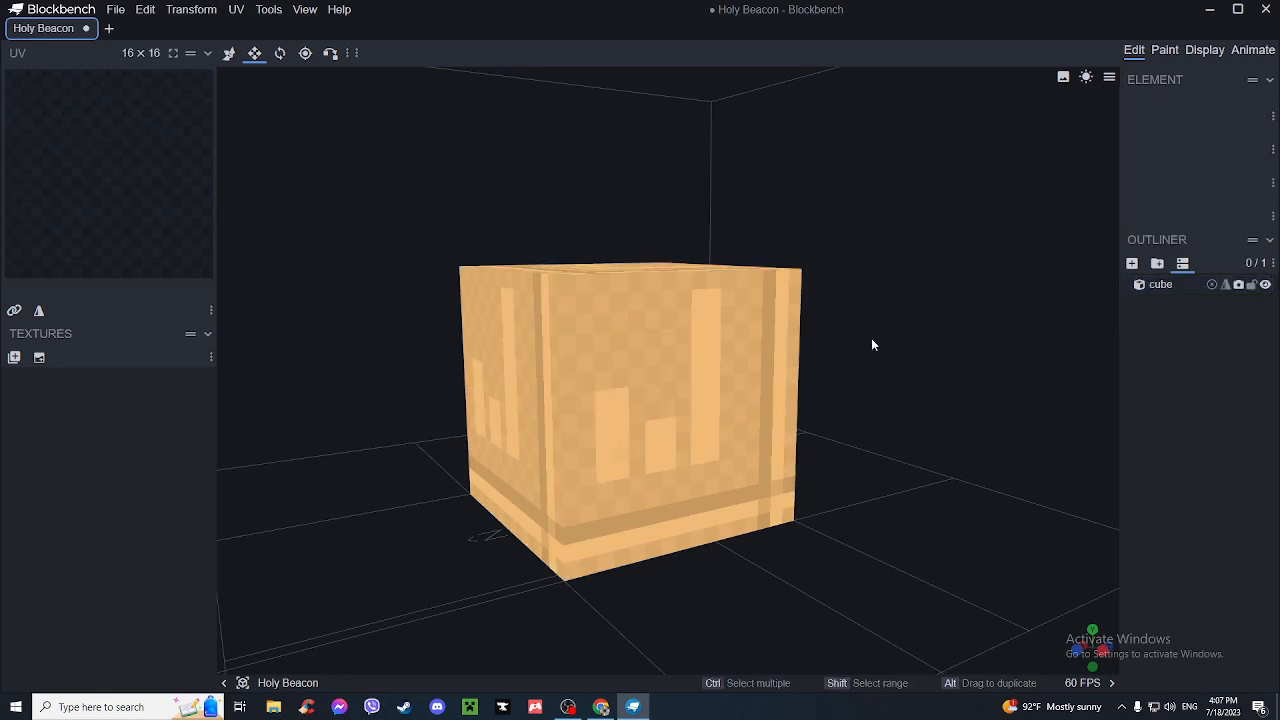
# - Show the model in wireframe view and lock the full-size 16-unit cube
pyautogui.moveTo(817, 339); pyautogui.dragTo(721, 342)
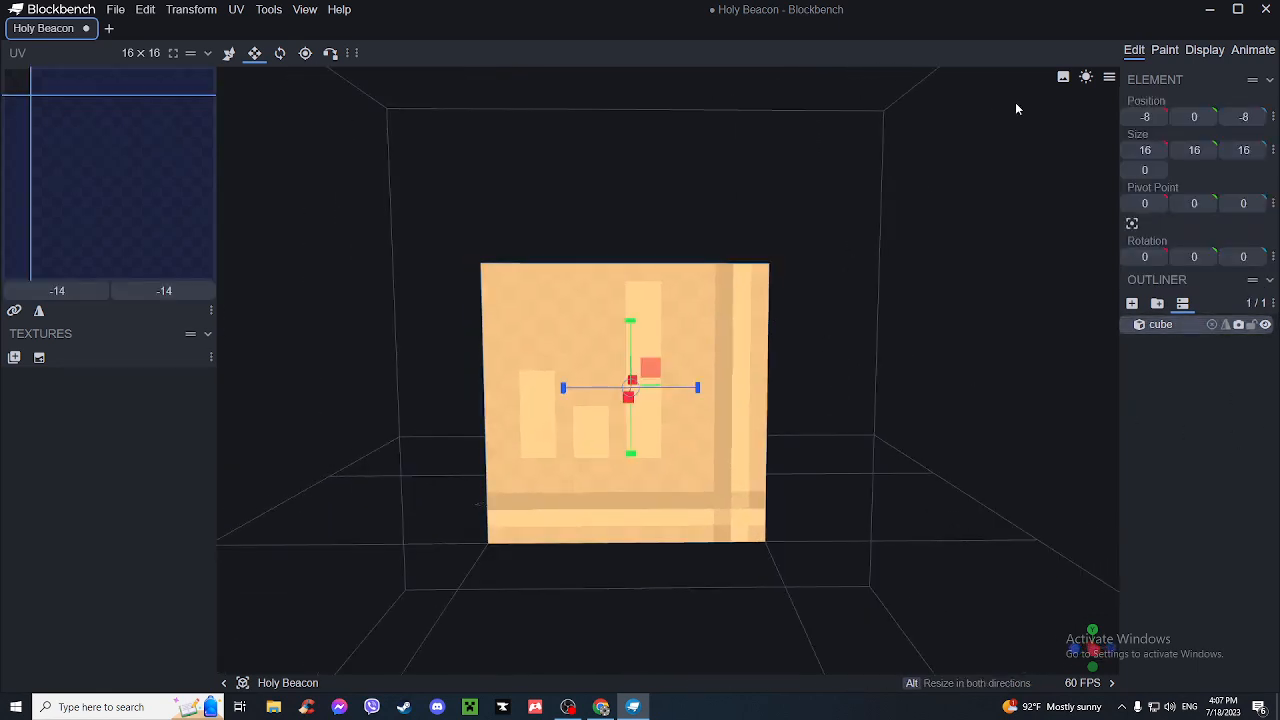
pyautogui.click(1064, 79)
pyautogui.click(1089, 138)
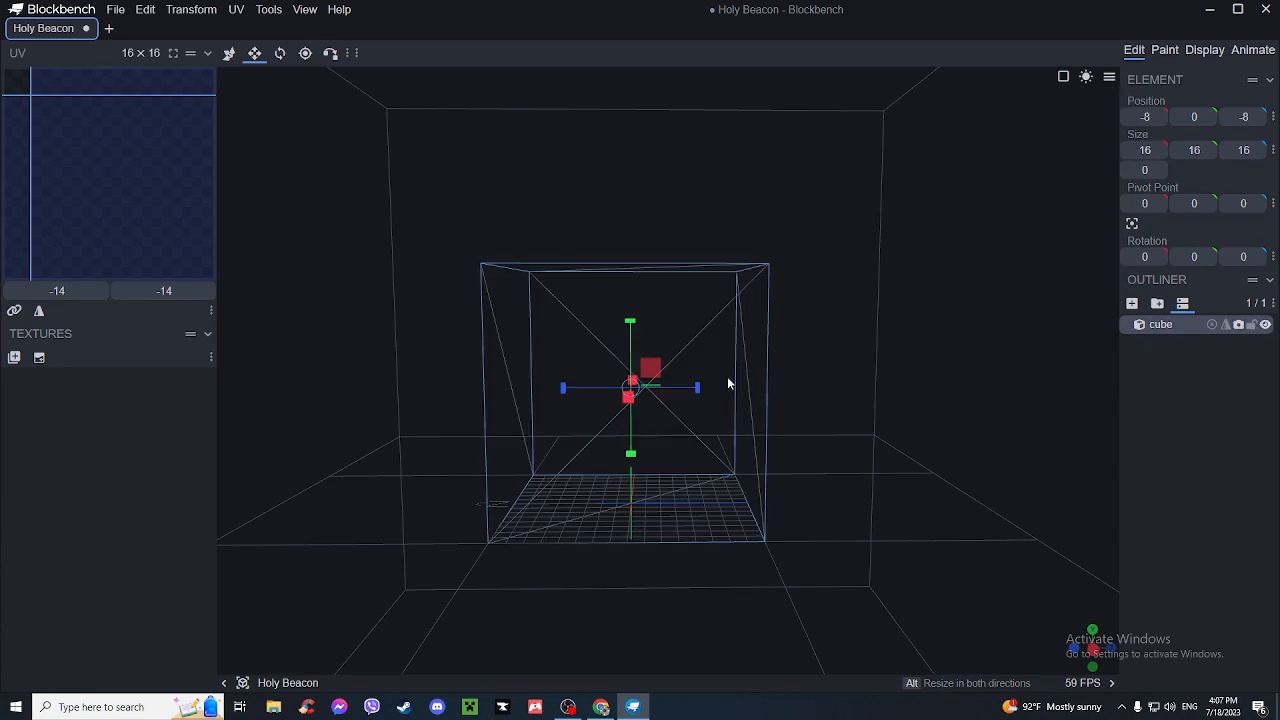
pyautogui.click(1233, 335)
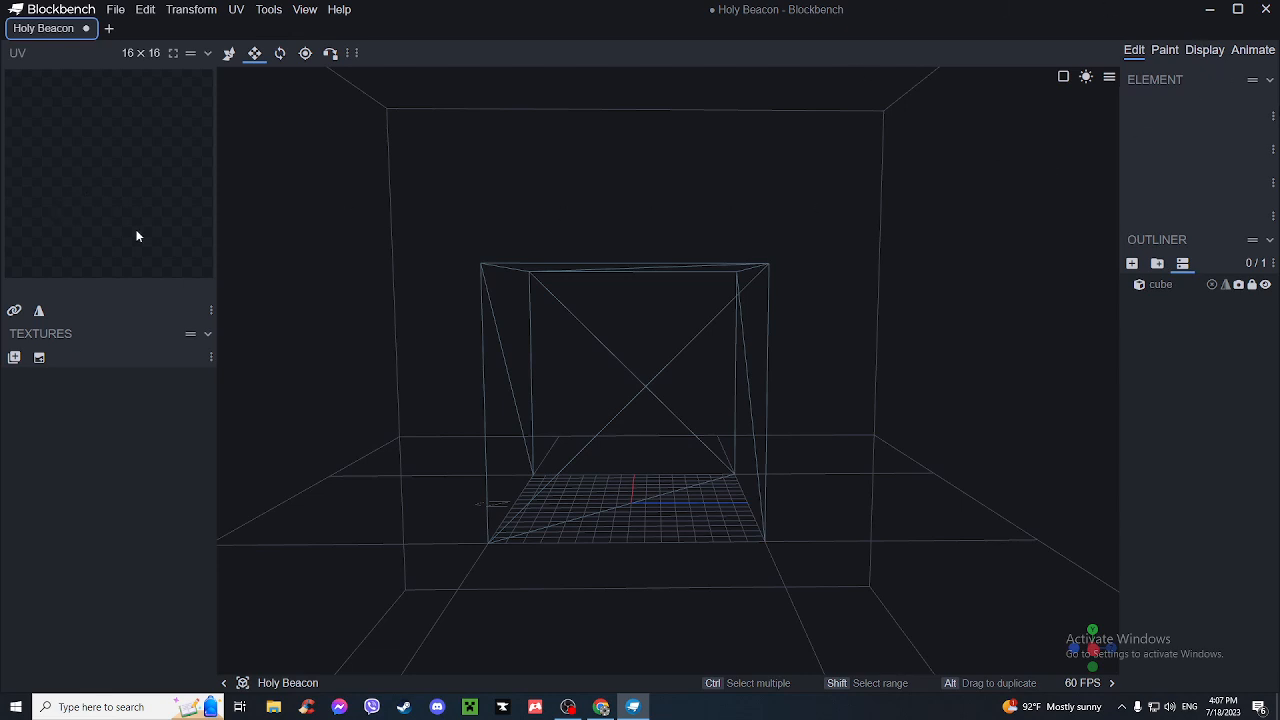
# - Add a second cube and stretch it into a 16 × 4 × 16 slab at the base of the locked cube
pyautogui.click(1131, 263)
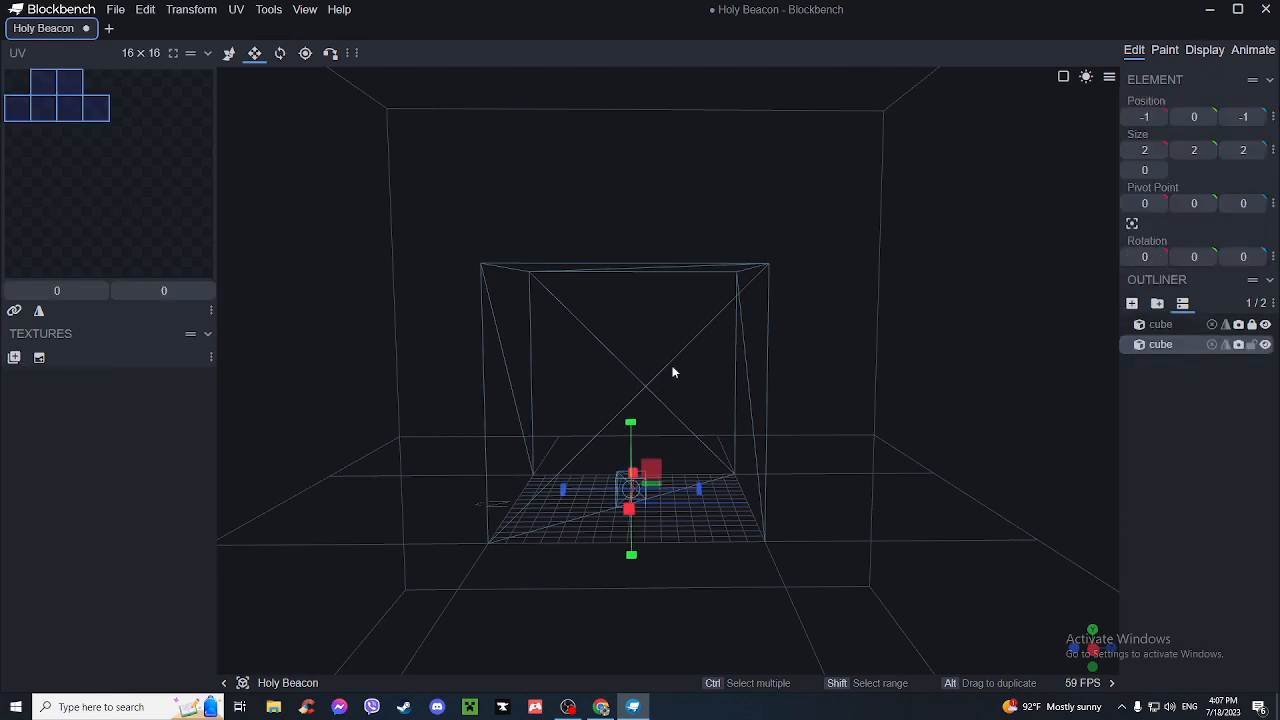
pyautogui.moveTo(672, 371); pyautogui.dragTo(694, 343, button='right')
pyautogui.press('v')
pyautogui.press('s')
pyautogui.moveTo(854, 408); pyautogui.dragTo(812, 491)
pyautogui.scroll(7, 868, 409)
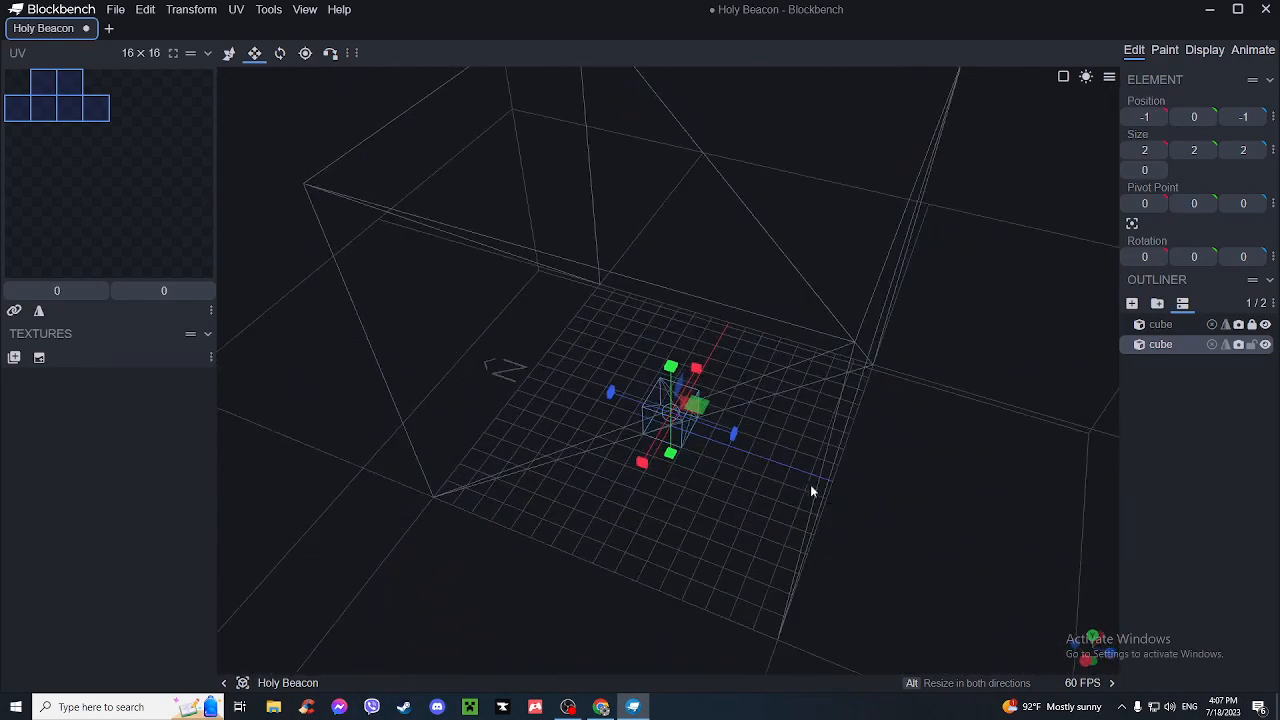
pyautogui.moveTo(721, 425); pyautogui.dragTo(857, 480)
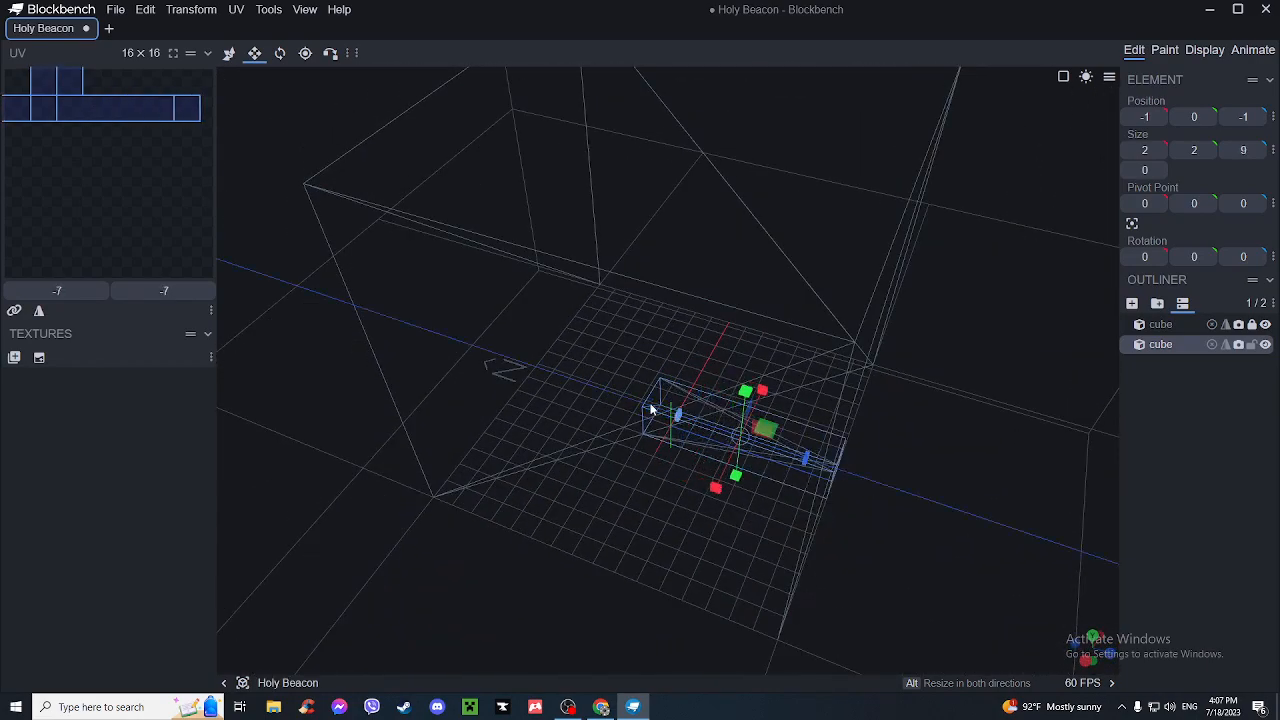
pyautogui.moveTo(611, 392); pyautogui.dragTo(560, 378)
pyautogui.moveTo(729, 350); pyautogui.dragTo(671, 330)
pyautogui.moveTo(751, 420); pyautogui.dragTo(775, 394)
pyautogui.moveTo(853, 472); pyautogui.dragTo(864, 475)
pyautogui.moveTo(723, 460); pyautogui.dragTo(535, 448)
pyautogui.moveTo(630, 475); pyautogui.dragTo(696, 387)
pyautogui.moveTo(783, 425); pyautogui.dragTo(885, 449)
# - Paste two copies of the base slab and raise one to the middle and one to the top of the locked cube
pyautogui.hotkey('ctrl', 'v')
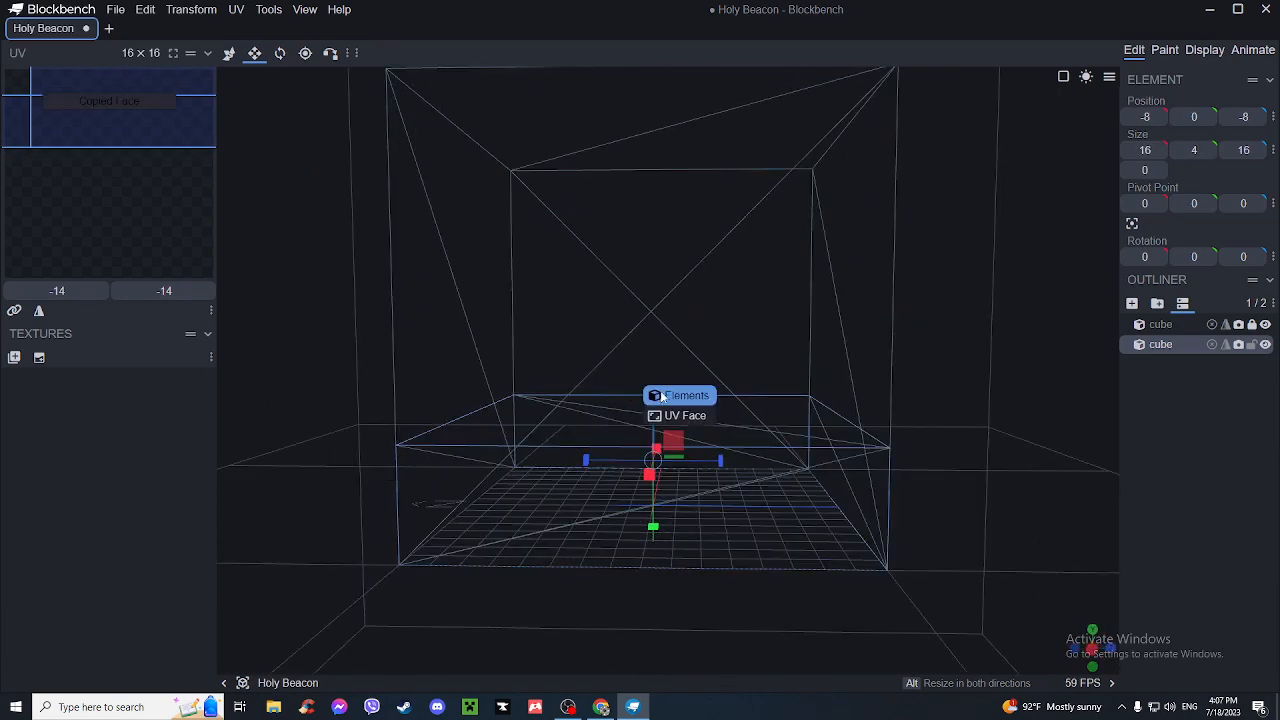
pyautogui.click(660, 395)
pyautogui.press('v')
pyautogui.moveTo(654, 396); pyautogui.dragTo(655, 257)
pyautogui.hotkey('ctrl', 'v')
pyautogui.click(680, 272)
pyautogui.moveTo(872, 260); pyautogui.dragTo(868, 311, button='right')
pyautogui.moveTo(649, 432); pyautogui.dragTo(616, 142)
pyautogui.click(1047, 363)
pyautogui.moveTo(1047, 363); pyautogui.dragTo(1057, 362)
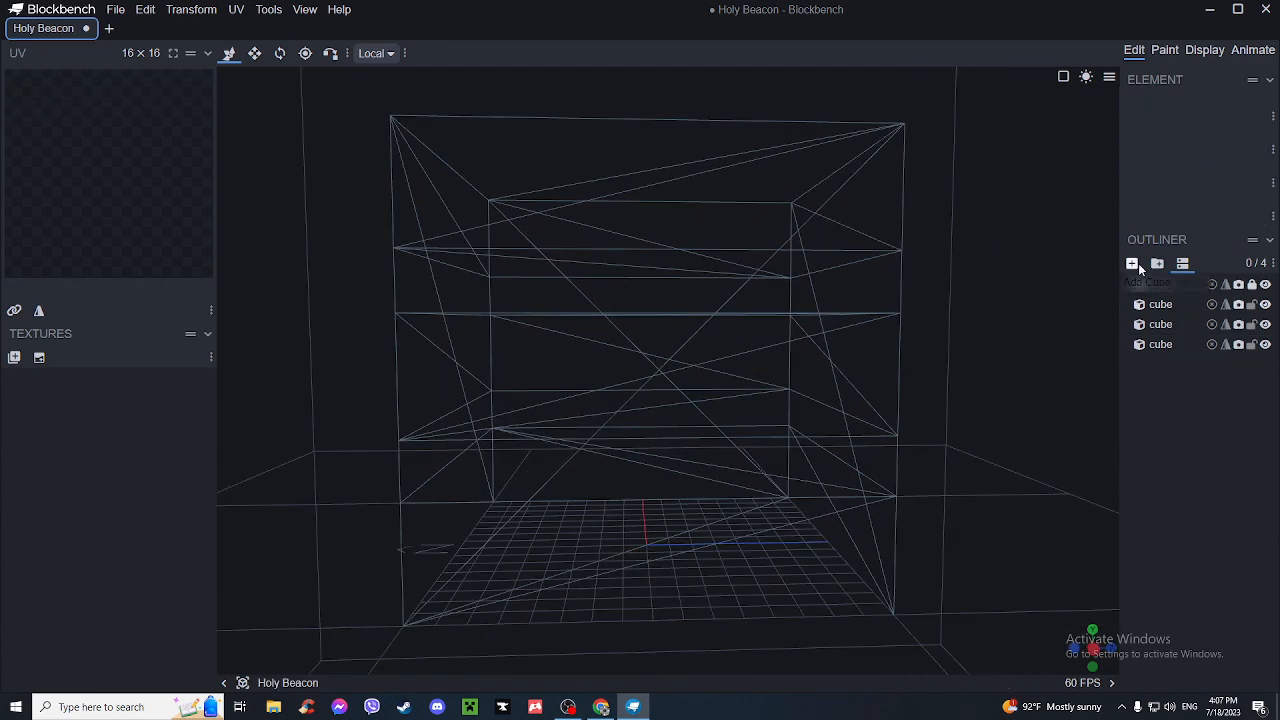
# - Add a 2 × 2 × 2 cube at the centre of the grid and raise it 1 unit
pyautogui.click(1134, 263)
pyautogui.moveTo(726, 414); pyautogui.dragTo(801, 385)
pyautogui.moveTo(624, 466); pyautogui.dragTo(625, 441)
pyautogui.moveTo(747, 436); pyautogui.dragTo(710, 457)
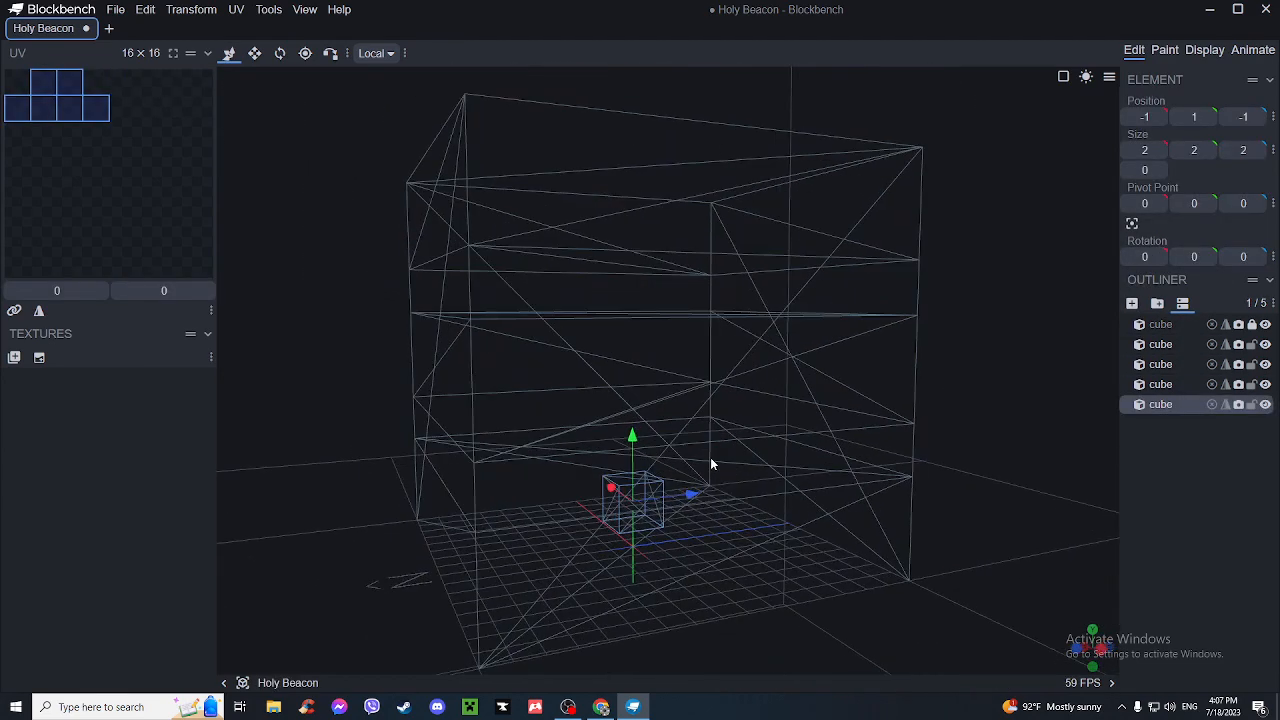
pyautogui.press('s')
pyautogui.press('z')
pyautogui.click(1200, 510)
pyautogui.click(1164, 49)
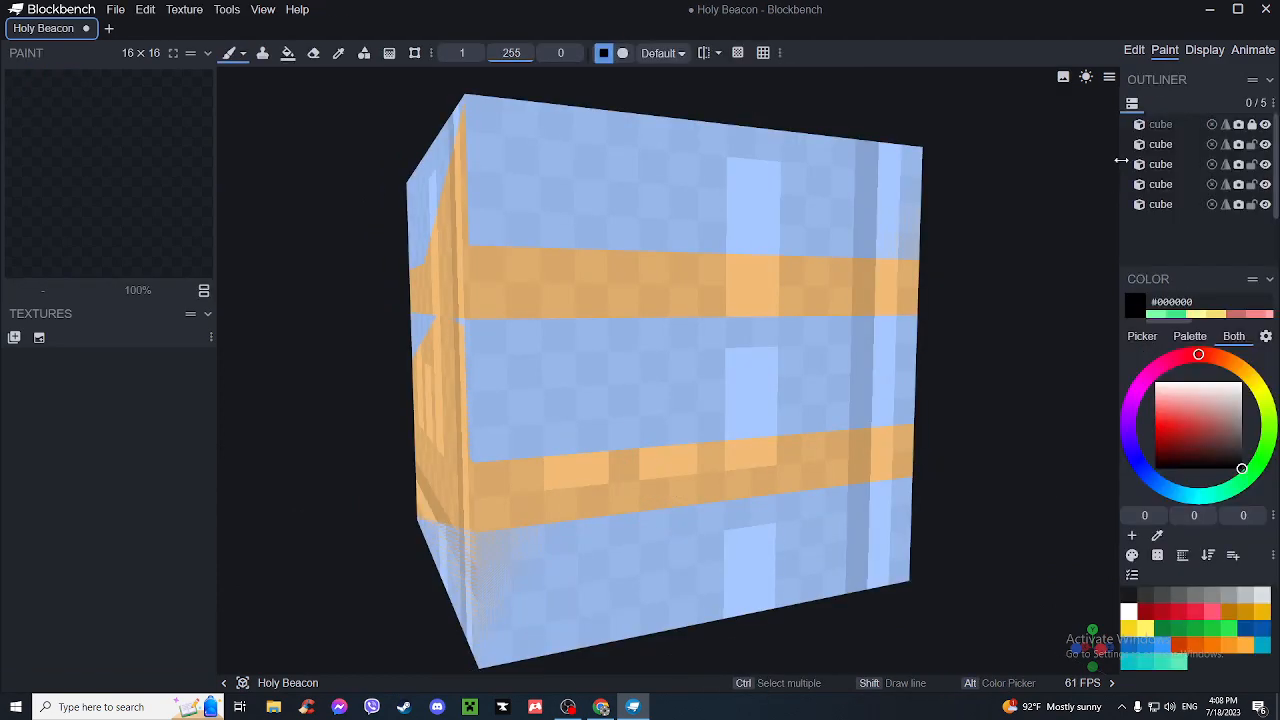
pyautogui.click(1134, 50)
pyautogui.click(1063, 77)
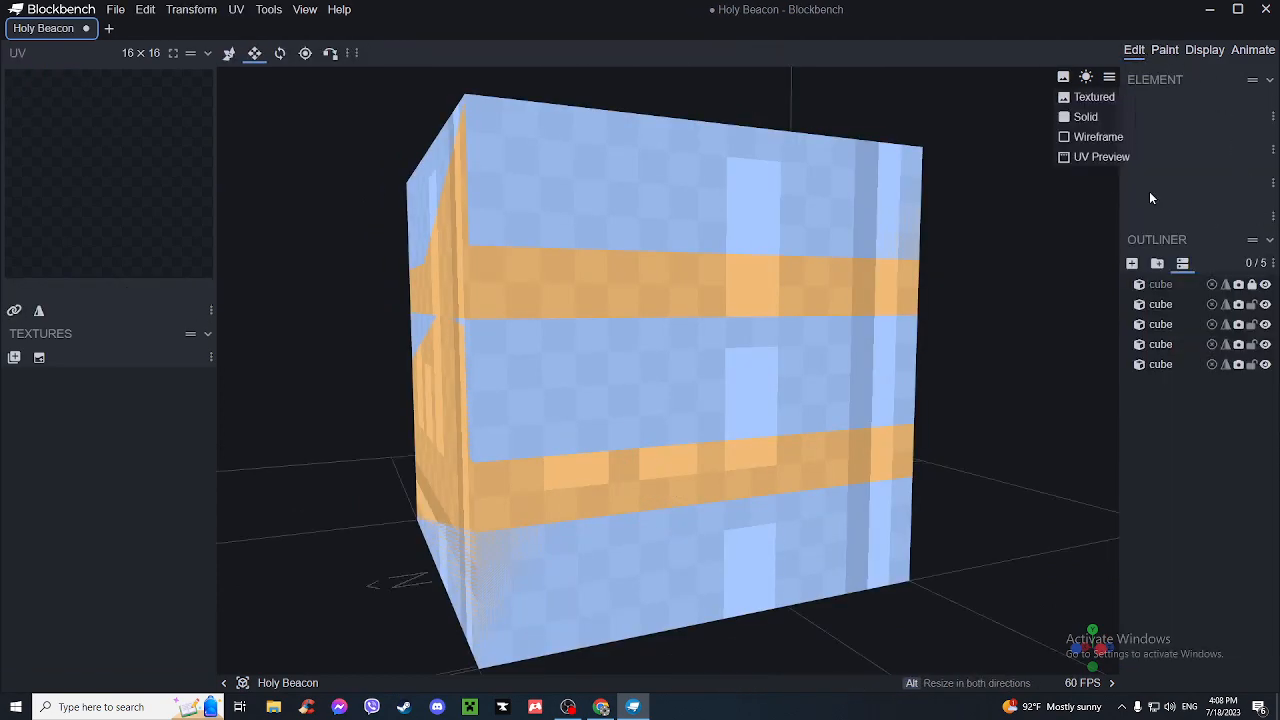
pyautogui.click(1094, 139)
pyautogui.moveTo(952, 364); pyautogui.dragTo(948, 330)
pyautogui.scroll(-2, 948, 330)
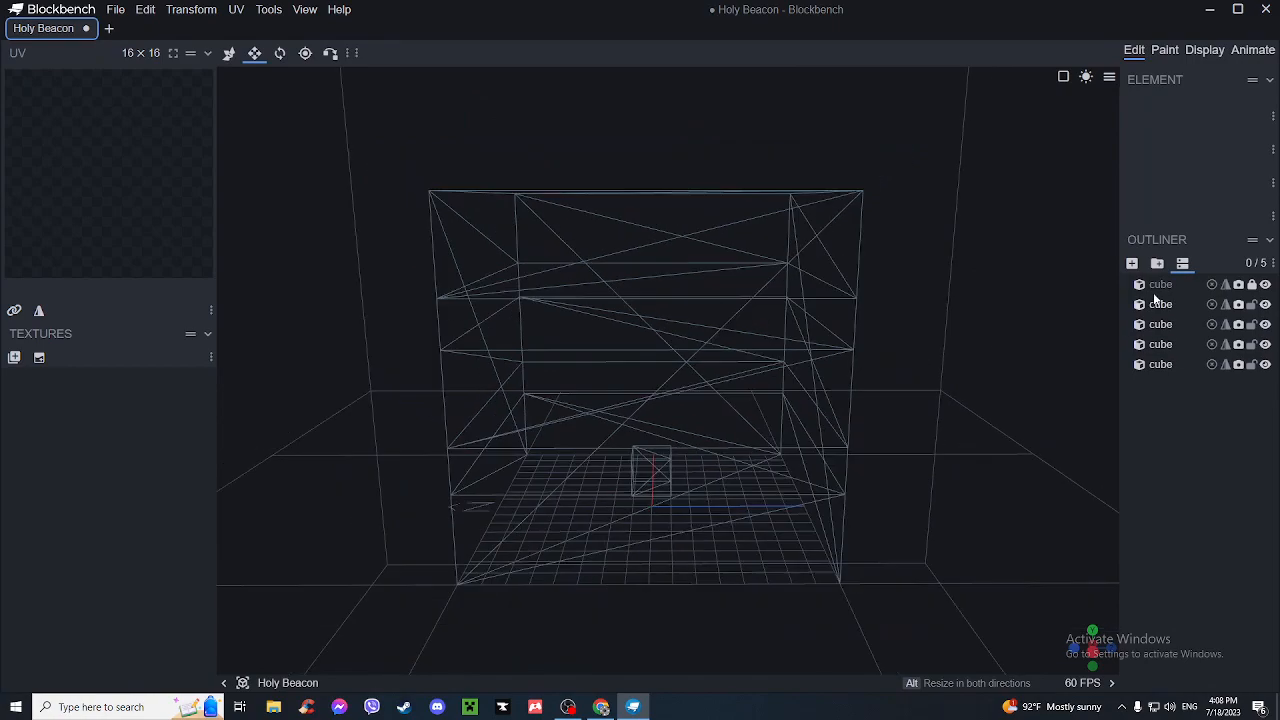
# - Stretch the small central cube upward to a height of 14
pyautogui.click(1158, 303)
pyautogui.click(1160, 404)
pyautogui.moveTo(960, 390); pyautogui.dragTo(853, 388)
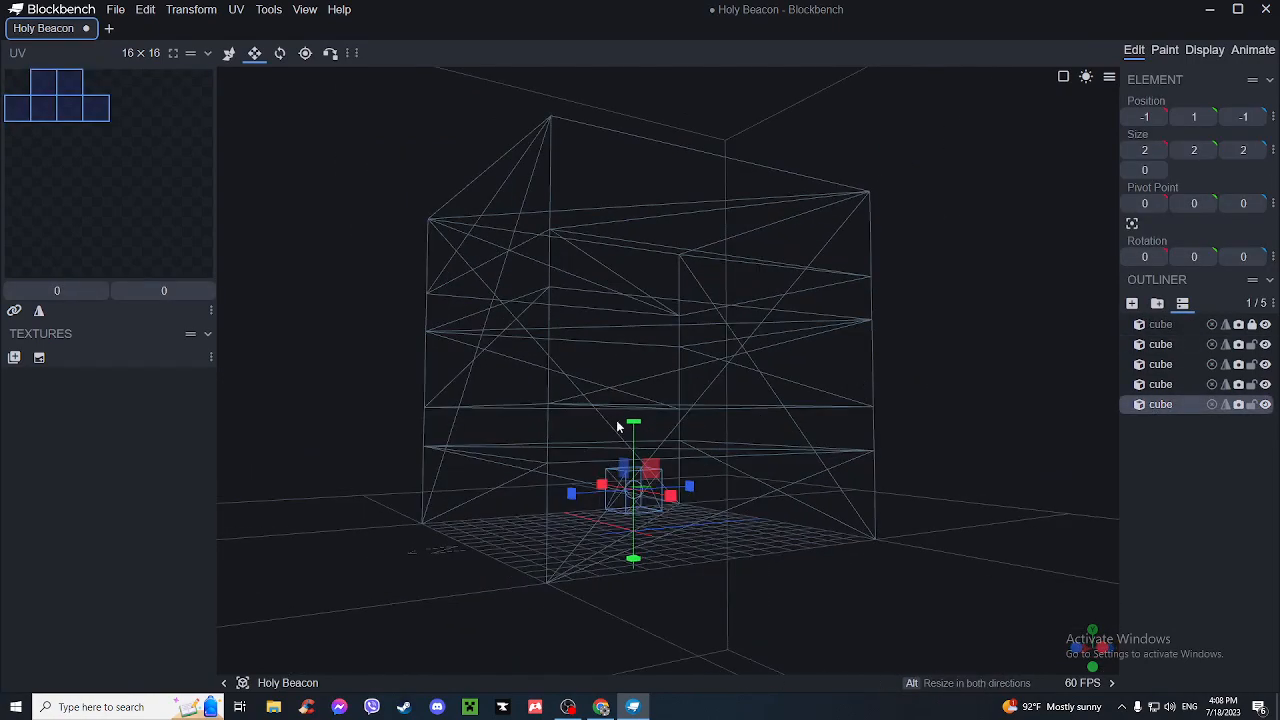
pyautogui.moveTo(633, 421); pyautogui.dragTo(634, 206)
pyautogui.moveTo(708, 271)
pyautogui.mouseDown()
pyautogui.moveTo(717, 285)
pyautogui.moveTo(700, 287)
pyautogui.mouseUp()
pyautogui.moveTo(639, 302); pyautogui.dragTo(641, 275)
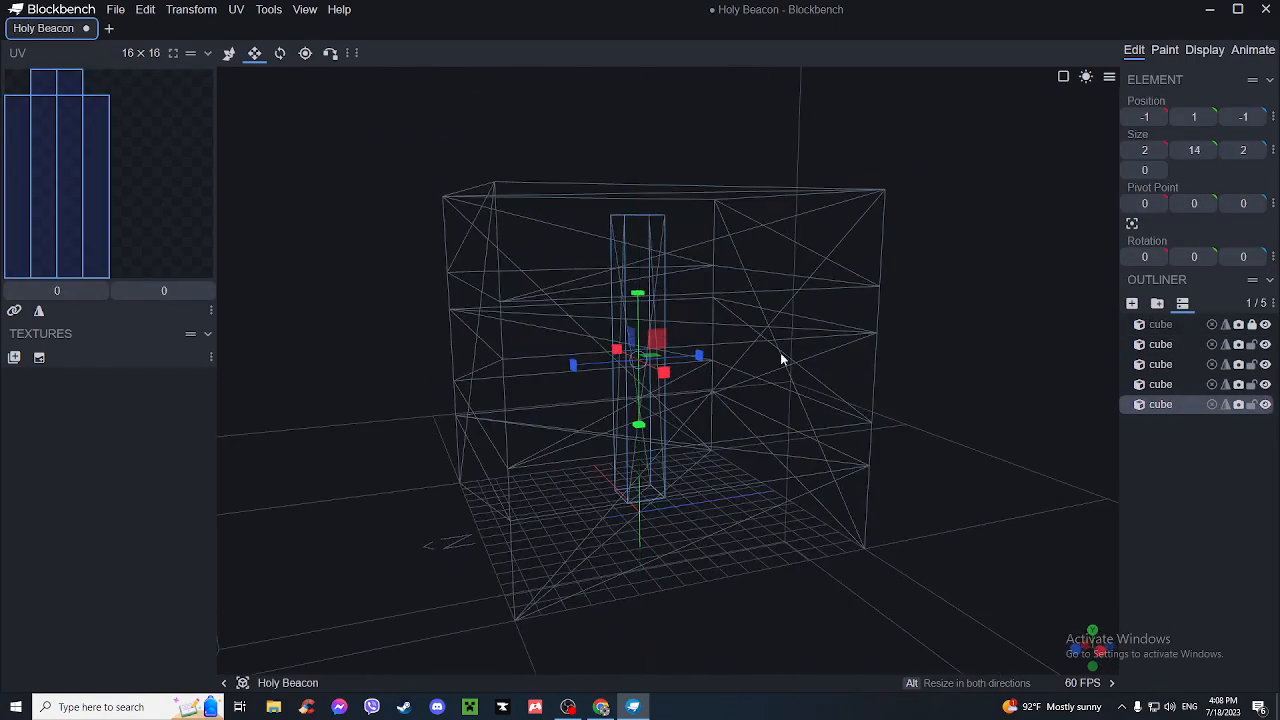
# - Widen the central core evenly about the grid centre to 4 × 14.5 × 4
pyautogui.moveTo(782, 358); pyautogui.dragTo(737, 356)
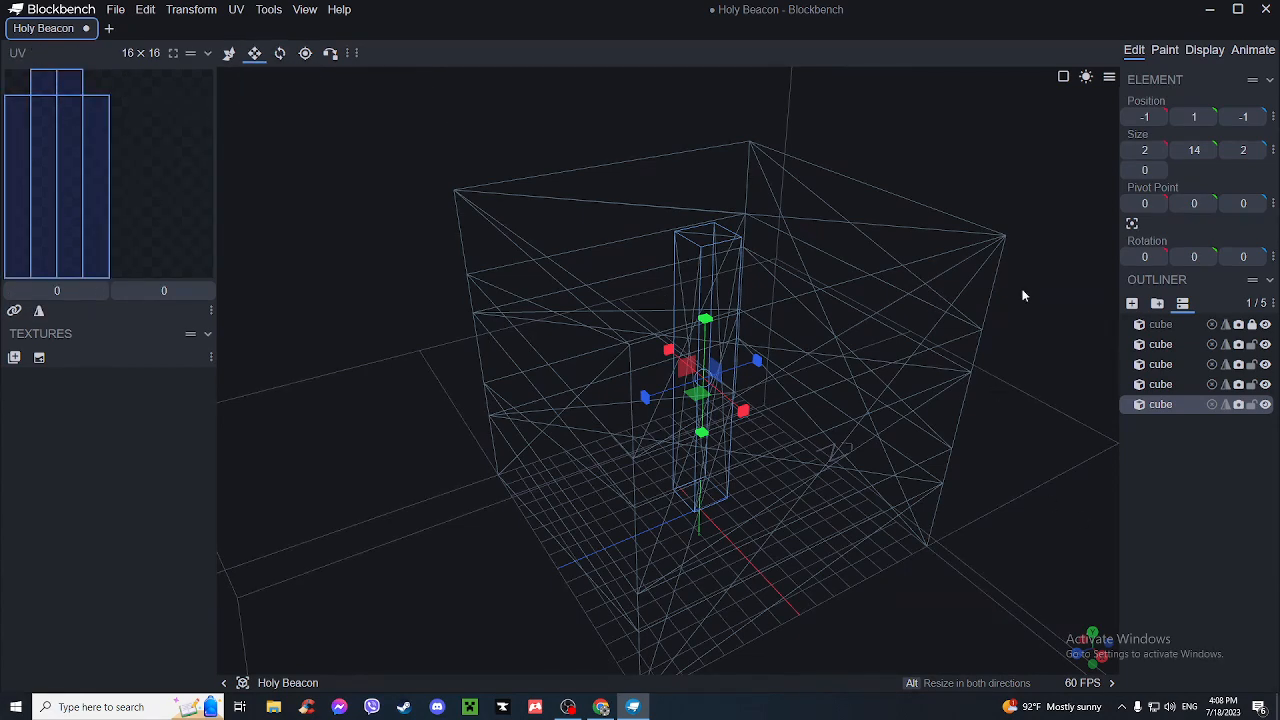
pyautogui.moveTo(907, 492); pyautogui.dragTo(687, 417)
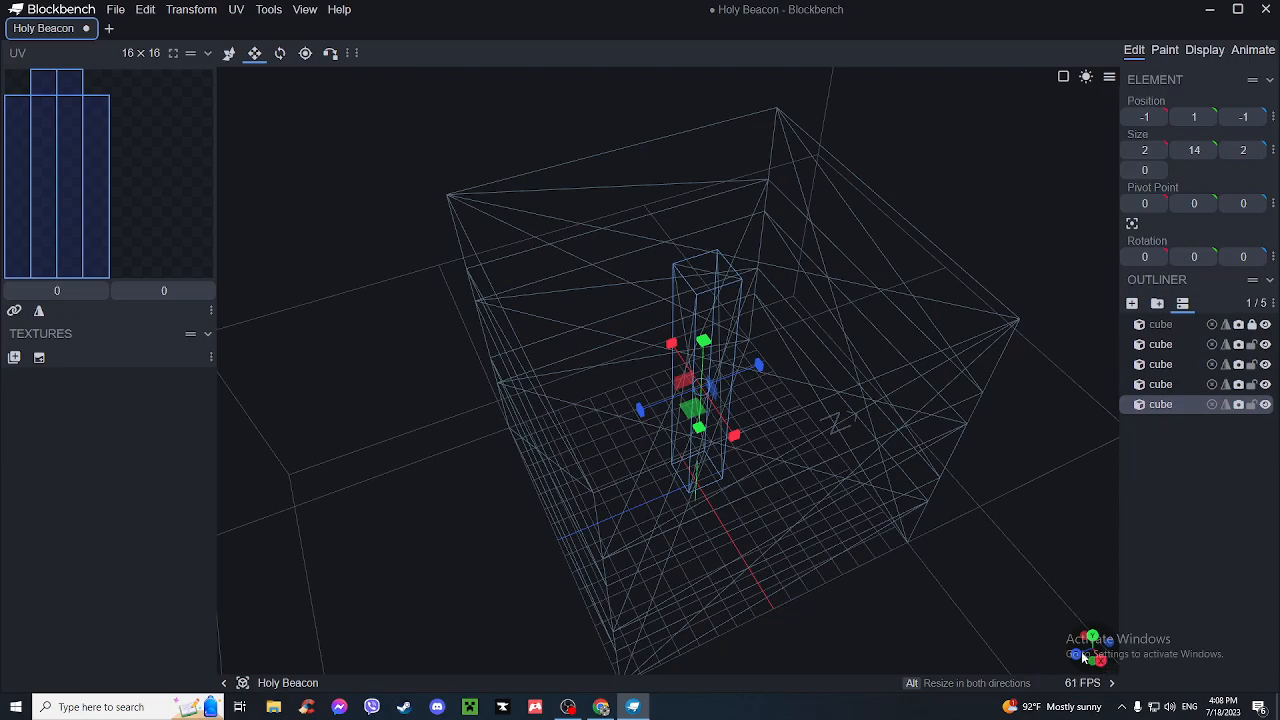
pyautogui.moveTo(801, 366); pyautogui.dragTo(748, 440)
pyautogui.keyDown('alt'); pyautogui.moveTo(655, 434); pyautogui.dragTo(639, 439); pyautogui.keyUp('alt')
pyautogui.moveTo(868, 428); pyautogui.dragTo(743, 343)
pyautogui.moveTo(687, 306); pyautogui.dragTo(770, 305)
pyautogui.click(848, 456)
pyautogui.moveTo(848, 456); pyautogui.dragTo(933, 472)
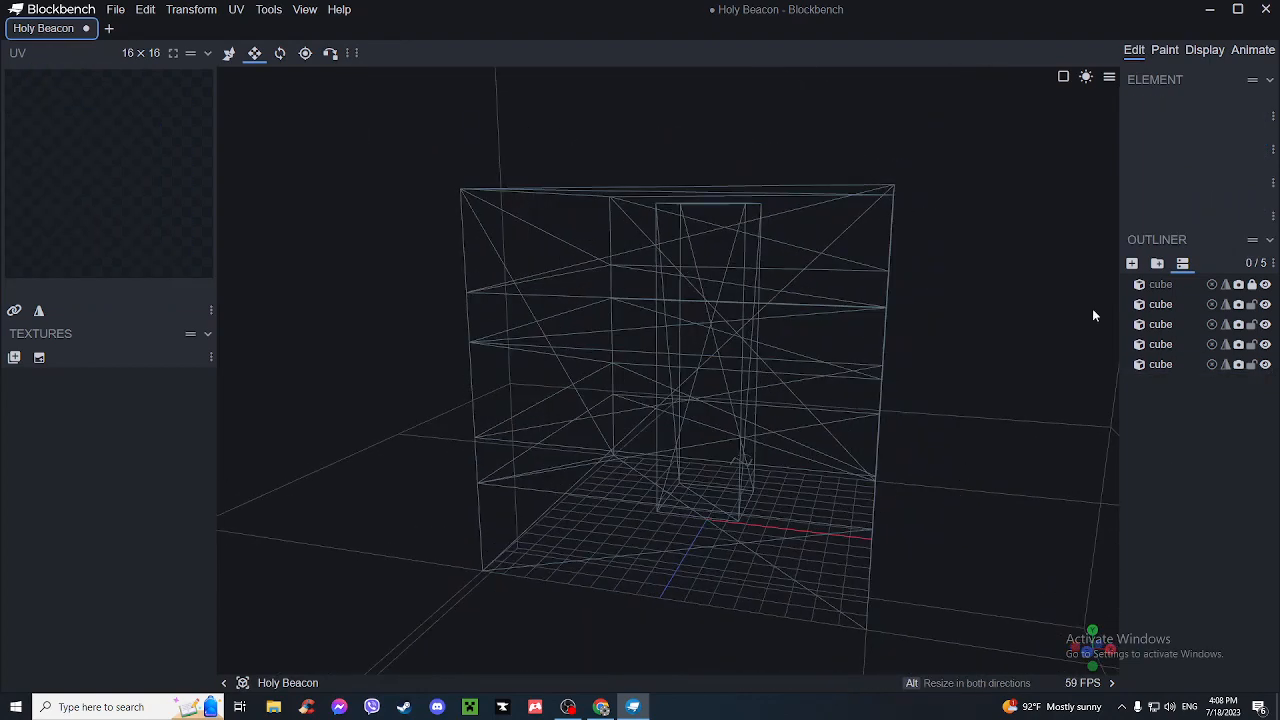
# - Unlock the 16 × 16 × 16 guide cube and delete it
pyautogui.click(1252, 285)
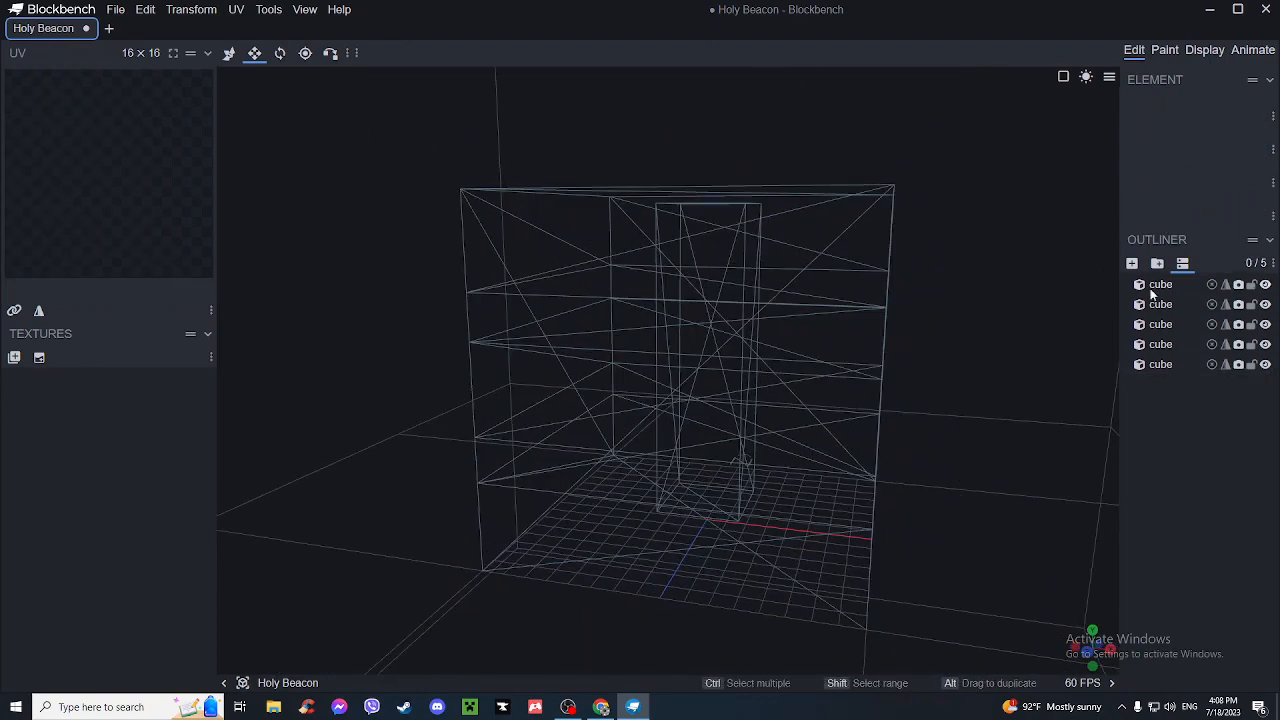
pyautogui.click(1160, 285)
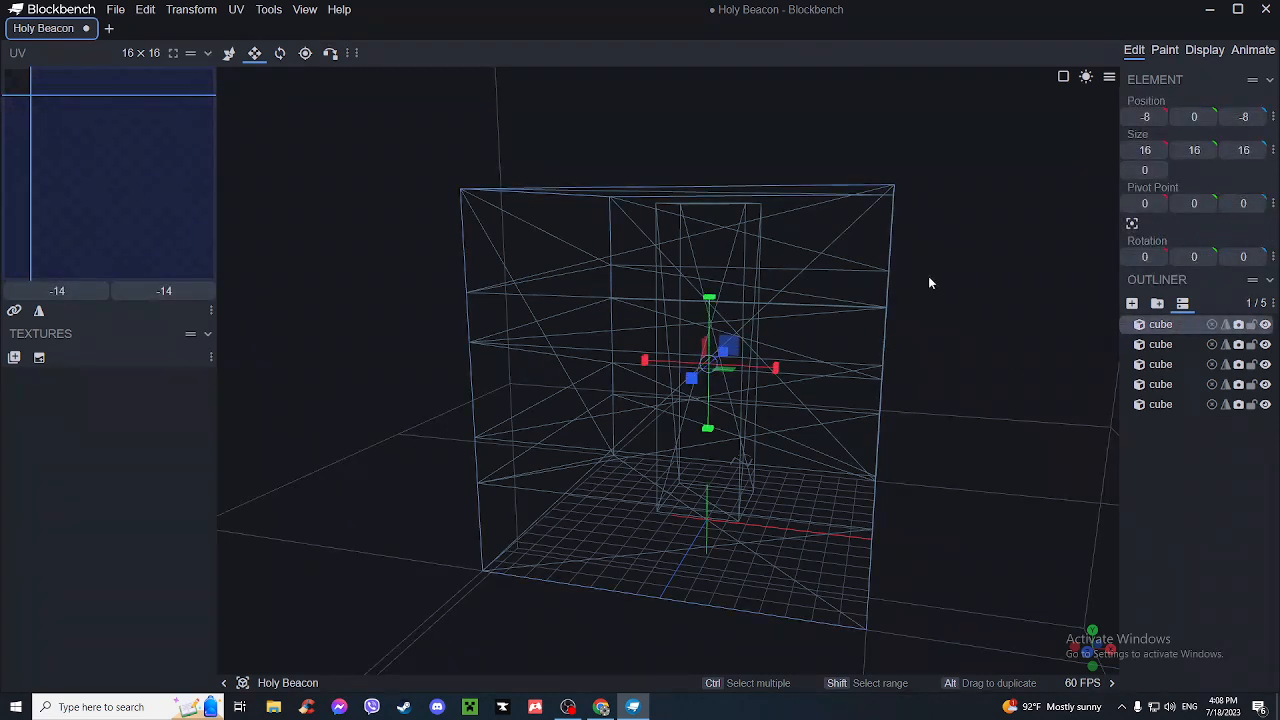
pyautogui.press('Delete')
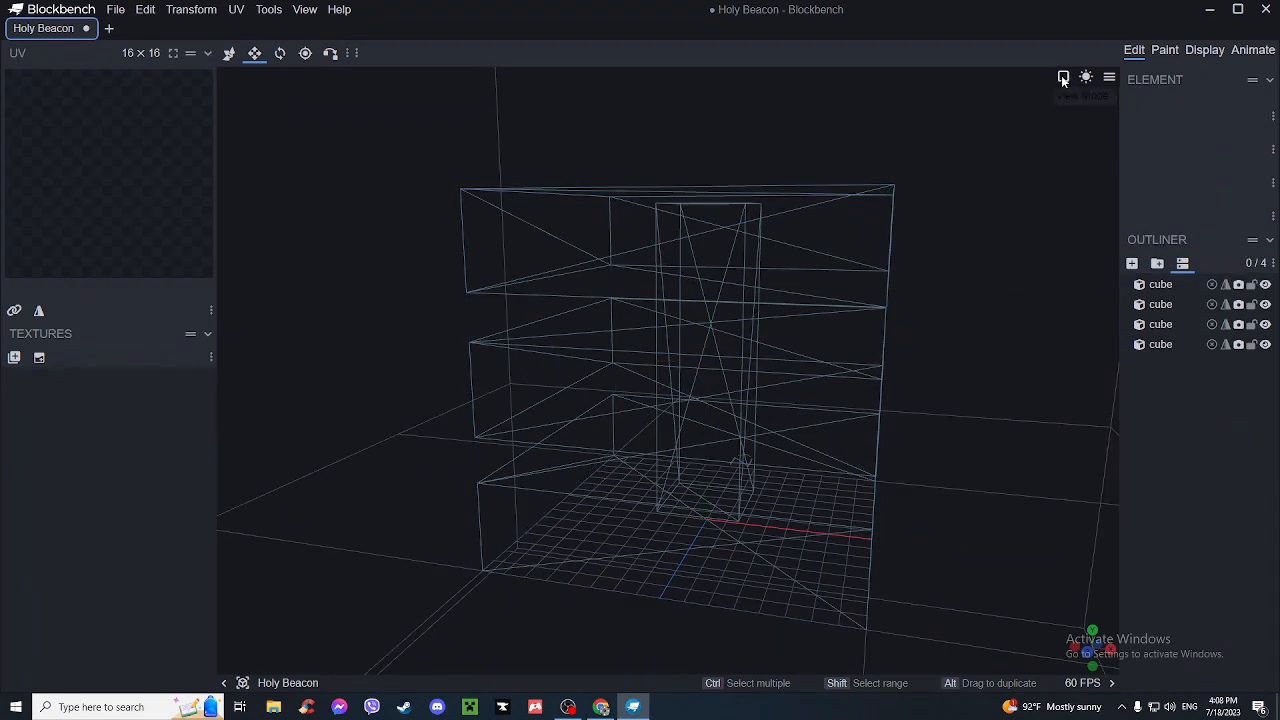
# - Change the viewport display mode from wireframe to Textured
pyautogui.click(1063, 78)
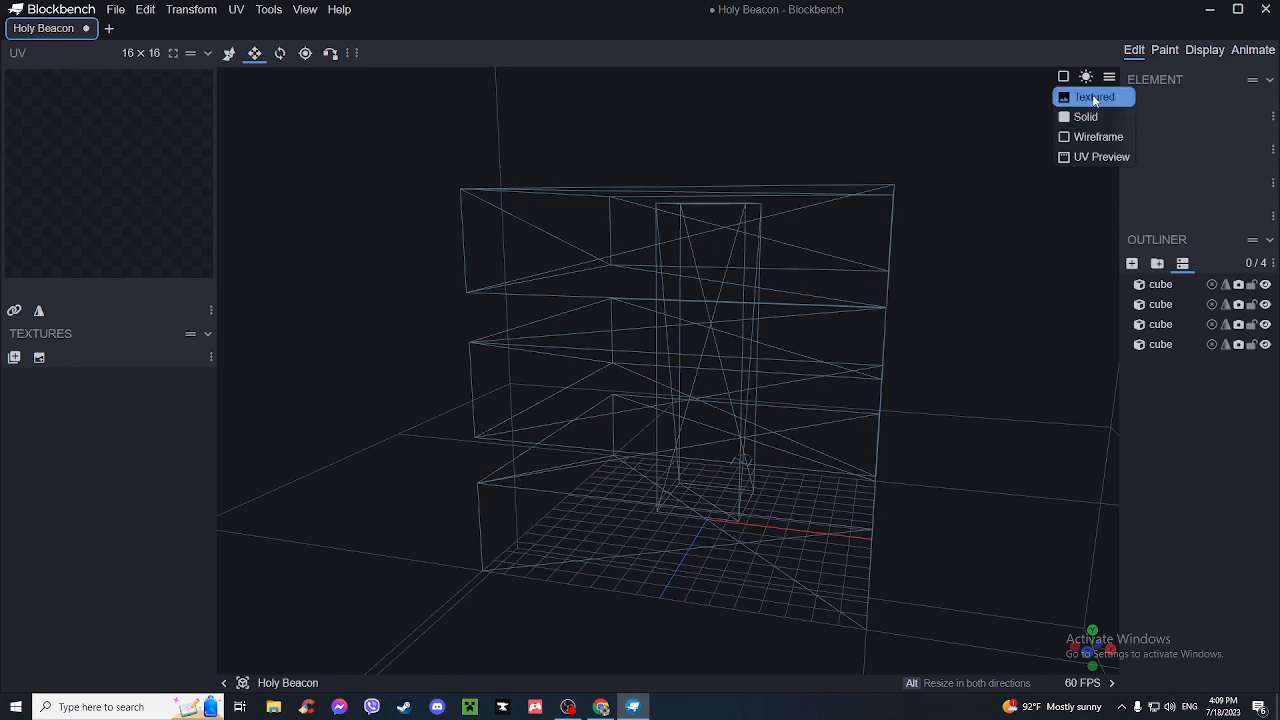
pyautogui.click(1092, 97)
pyautogui.moveTo(1029, 100)
pyautogui.mouseDown()
pyautogui.moveTo(926, 255)
pyautogui.moveTo(842, 296)
pyautogui.moveTo(1030, 306)
pyautogui.moveTo(893, 298)
pyautogui.moveTo(825, 311)
pyautogui.mouseUp()
pyautogui.scroll(-4, 950, 210)
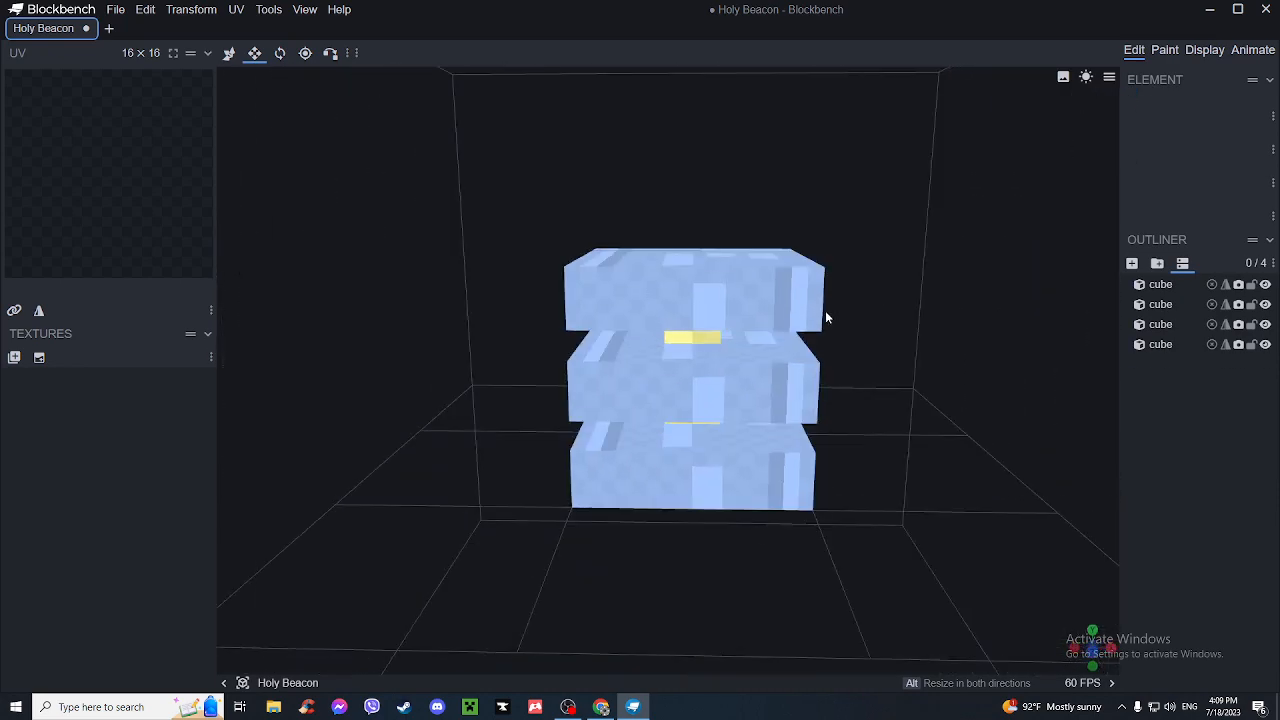
# - Shrink the middle slab to 14 × 4 × 14 and the top slab to 12 × 4 × 12, keeping both centred
pyautogui.click(800, 305)
pyautogui.moveTo(891, 263)
pyautogui.mouseDown()
pyautogui.moveTo(851, 306)
pyautogui.moveTo(885, 255)
pyautogui.mouseUp()
pyautogui.click(805, 365)
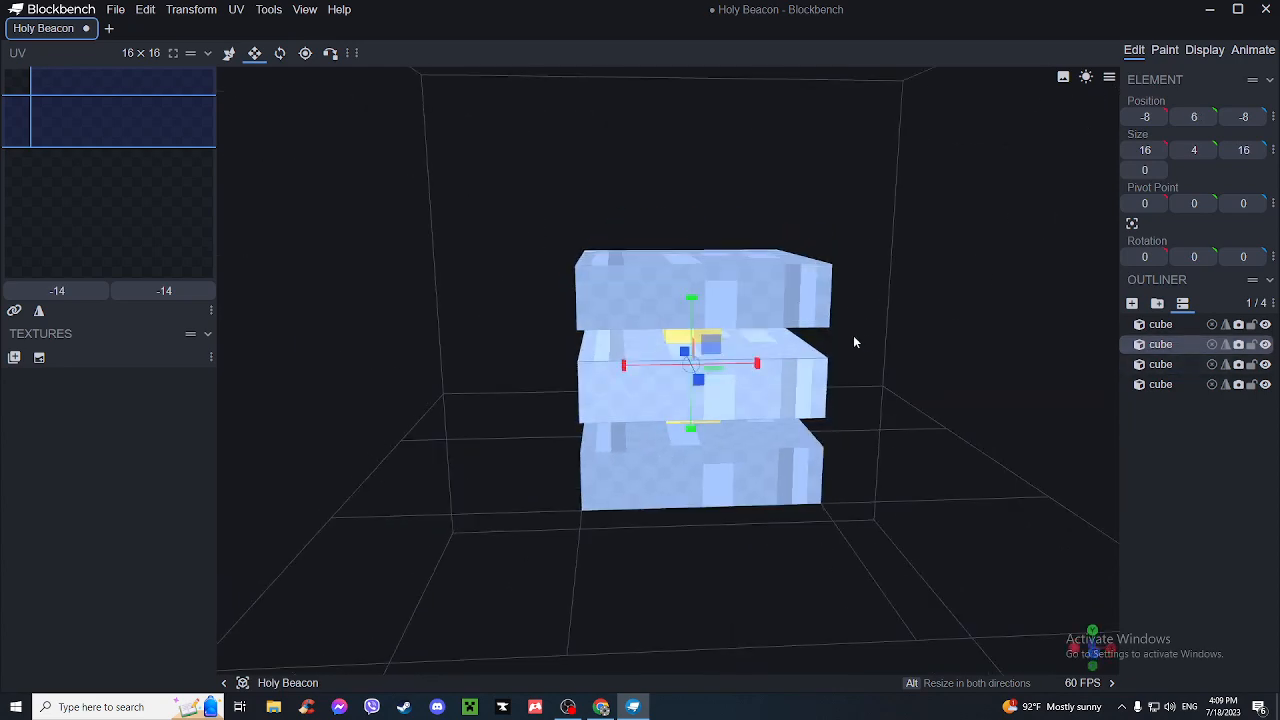
pyautogui.moveTo(853, 342)
pyautogui.mouseDown()
pyautogui.moveTo(840, 297)
pyautogui.moveTo(840, 336)
pyautogui.mouseUp()
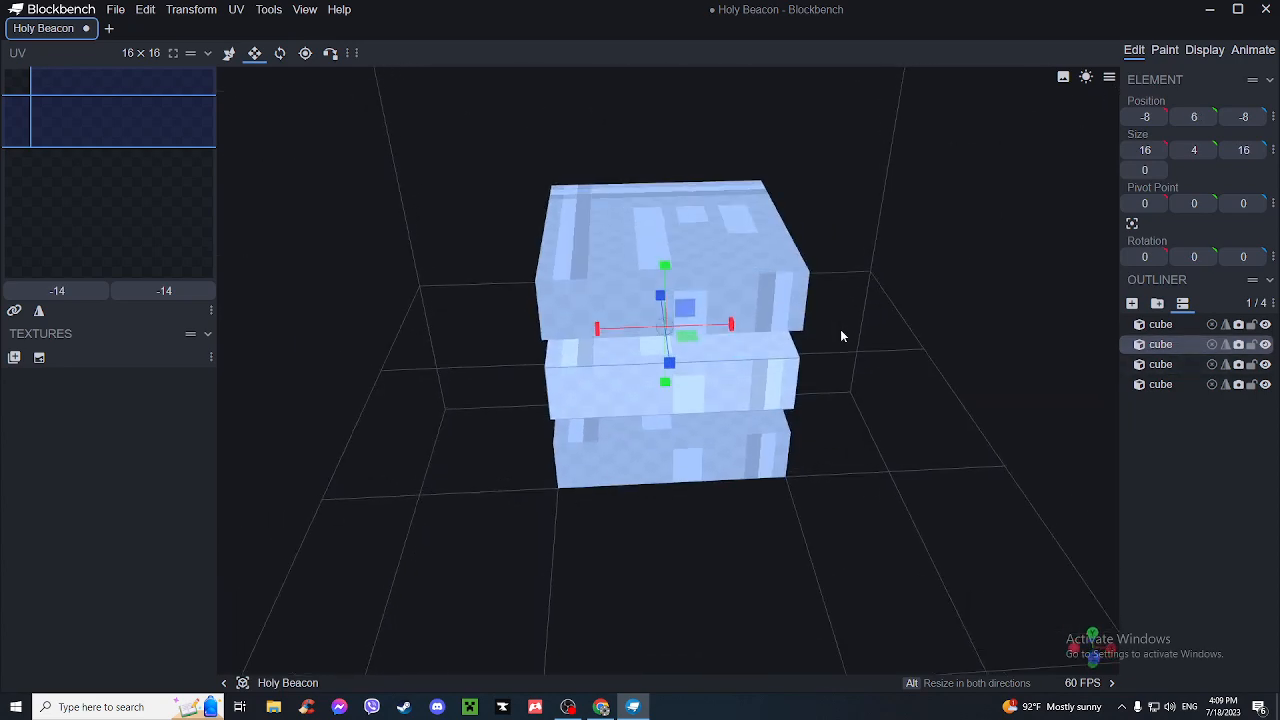
pyautogui.scroll(5, 840, 336)
pyautogui.moveTo(648, 330); pyautogui.dragTo(617, 447)
pyautogui.moveTo(691, 362); pyautogui.dragTo(643, 278)
pyautogui.click(871, 353)
pyautogui.scroll(-6, 928, 353)
pyautogui.moveTo(929, 354); pyautogui.dragTo(835, 280)
pyautogui.moveTo(749, 289); pyautogui.dragTo(668, 232)
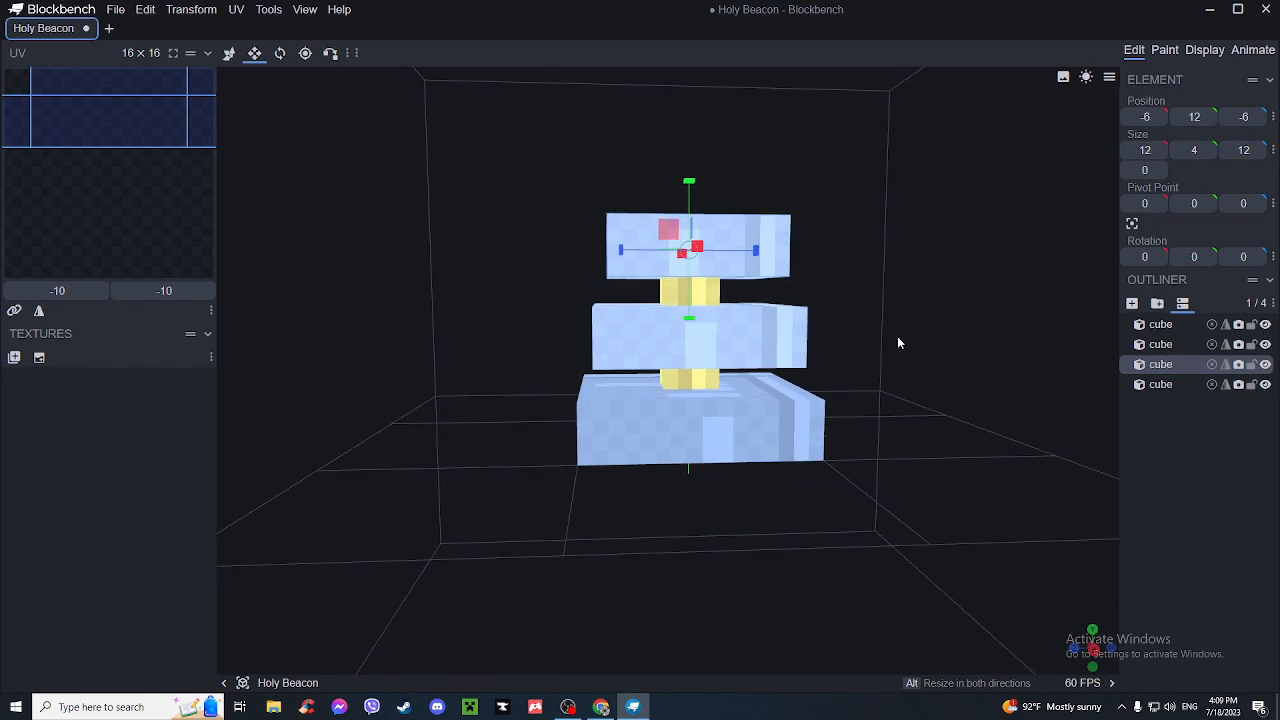
# - Add three bone groups and arrange them side by side at the root level, none nested in another
pyautogui.click(1177, 396)
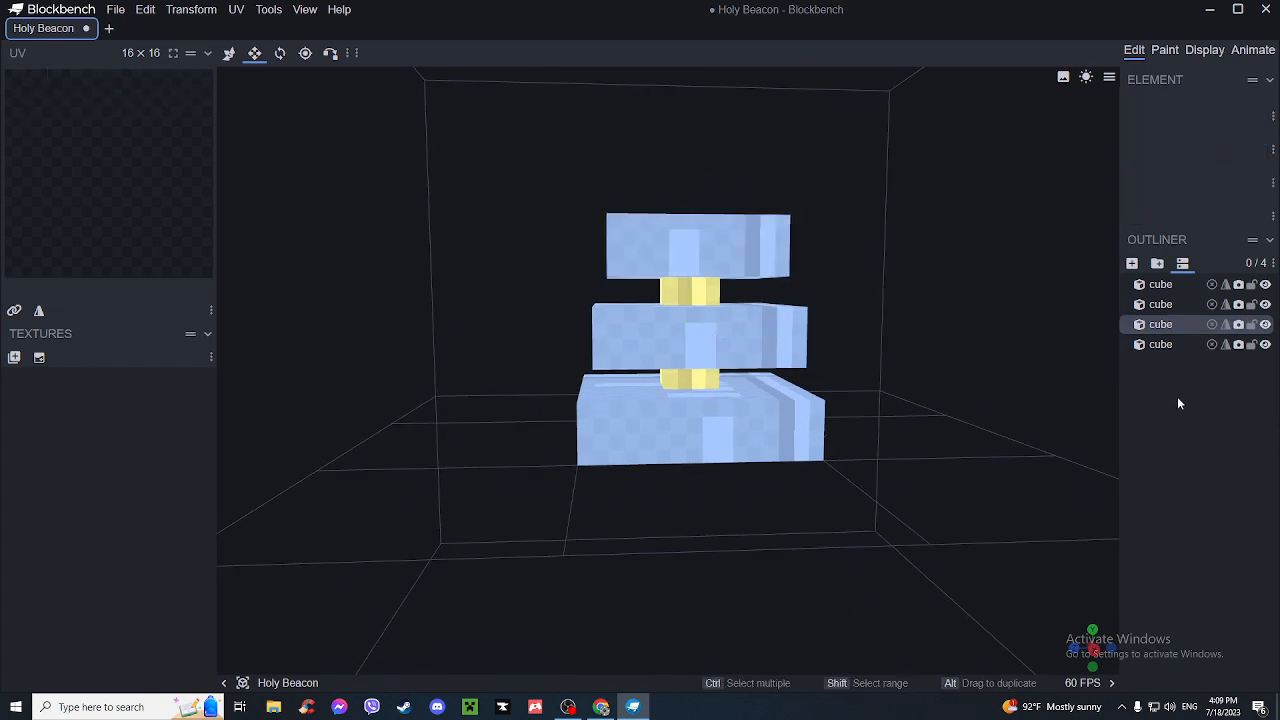
pyautogui.click(1157, 283)
pyautogui.click(1157, 284)
pyautogui.click(1157, 284)
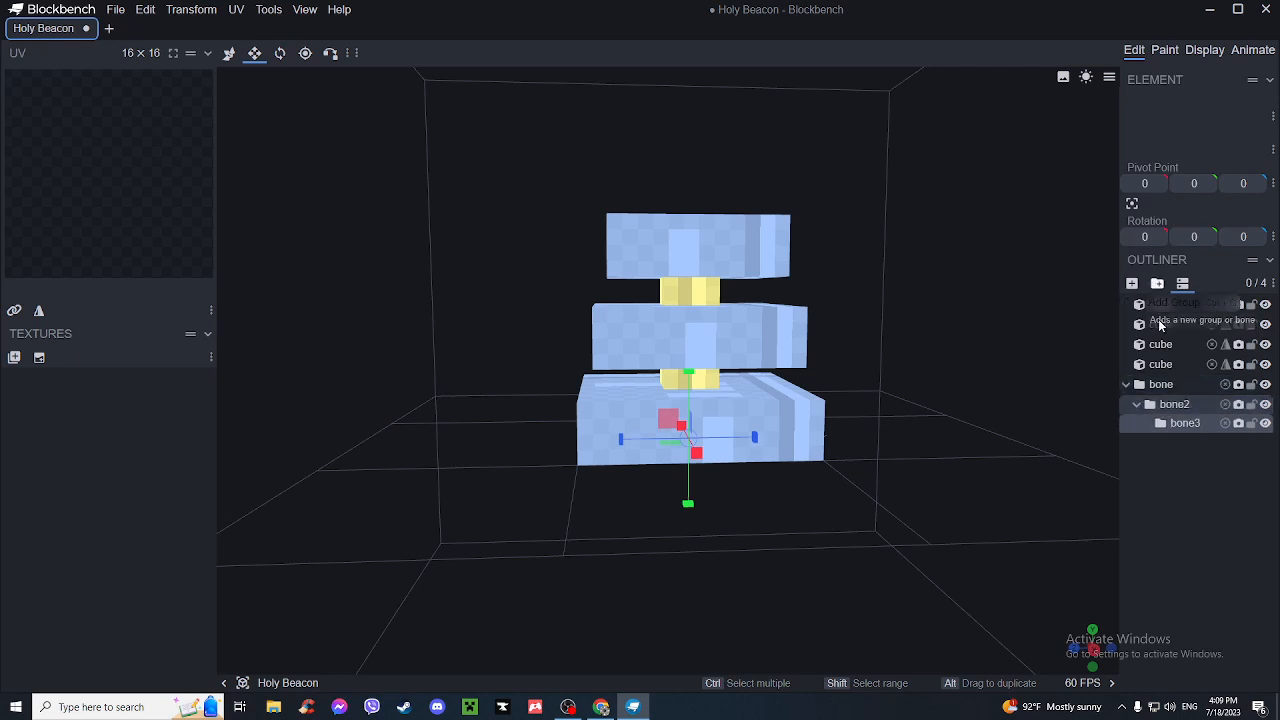
pyautogui.moveTo(1174, 405); pyautogui.dragTo(1164, 488)
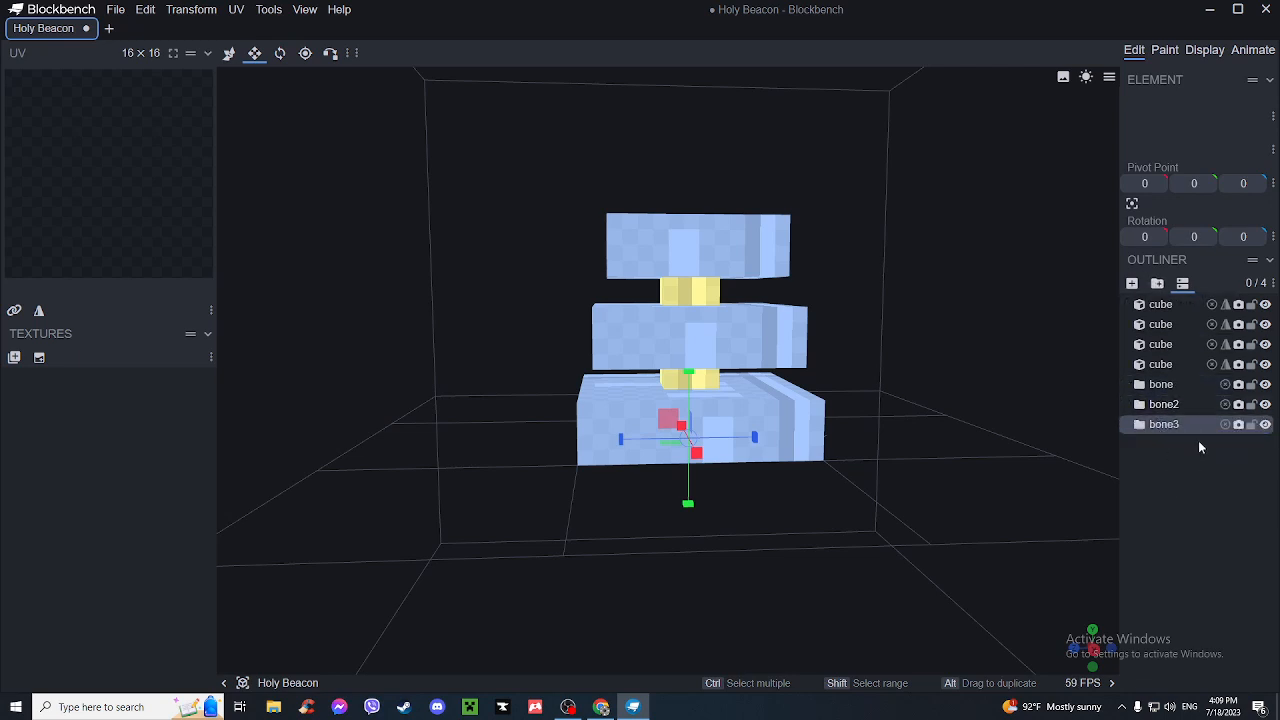
# - Move the central core and the base slab into the bone3 group
pyautogui.moveTo(906, 374); pyautogui.dragTo(888, 369)
pyautogui.scroll(-2, 913, 364)
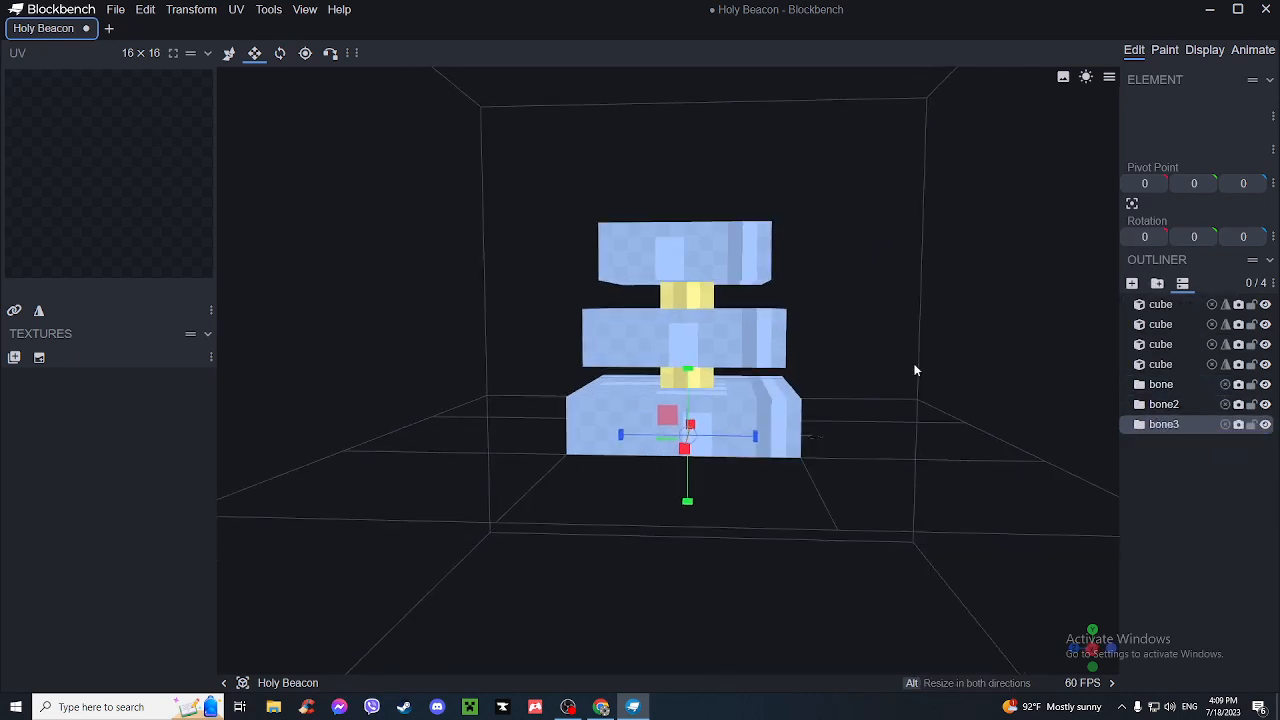
pyautogui.moveTo(913, 368); pyautogui.dragTo(917, 357, button='right')
pyautogui.scroll(3, 940, 330)
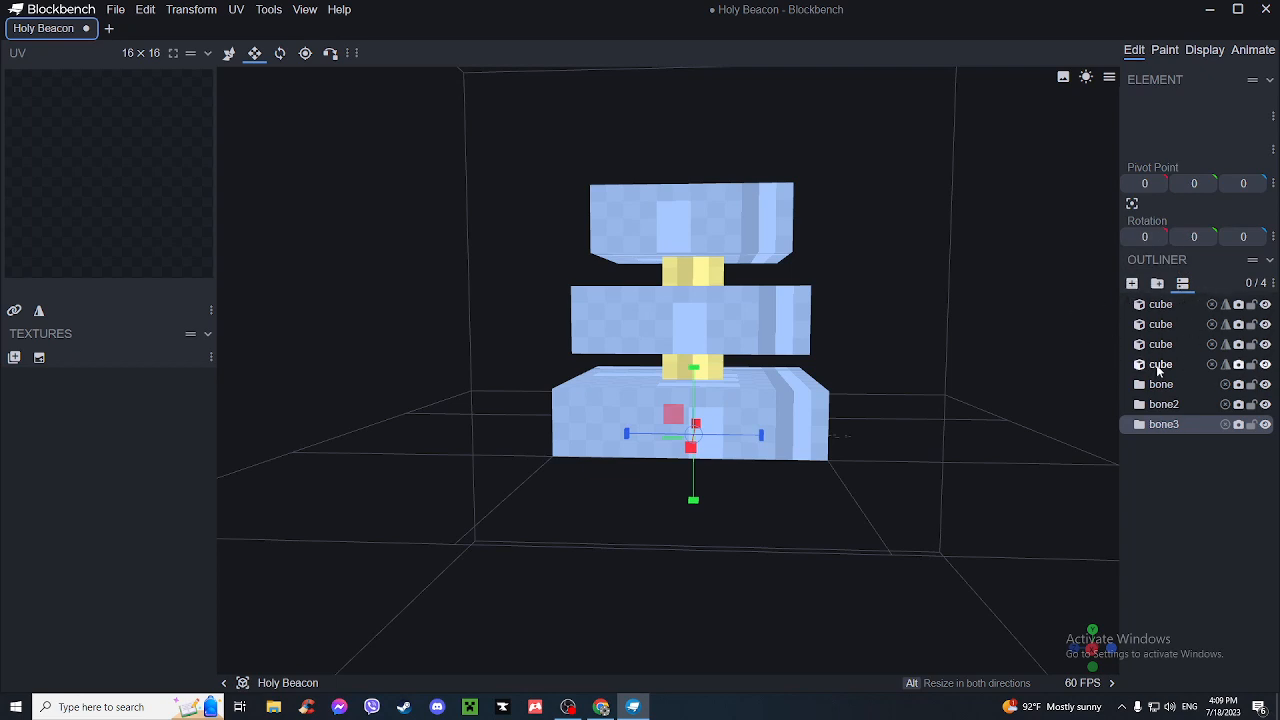
pyautogui.moveTo(1158, 368); pyautogui.dragTo(1160, 426)
pyautogui.click(792, 400)
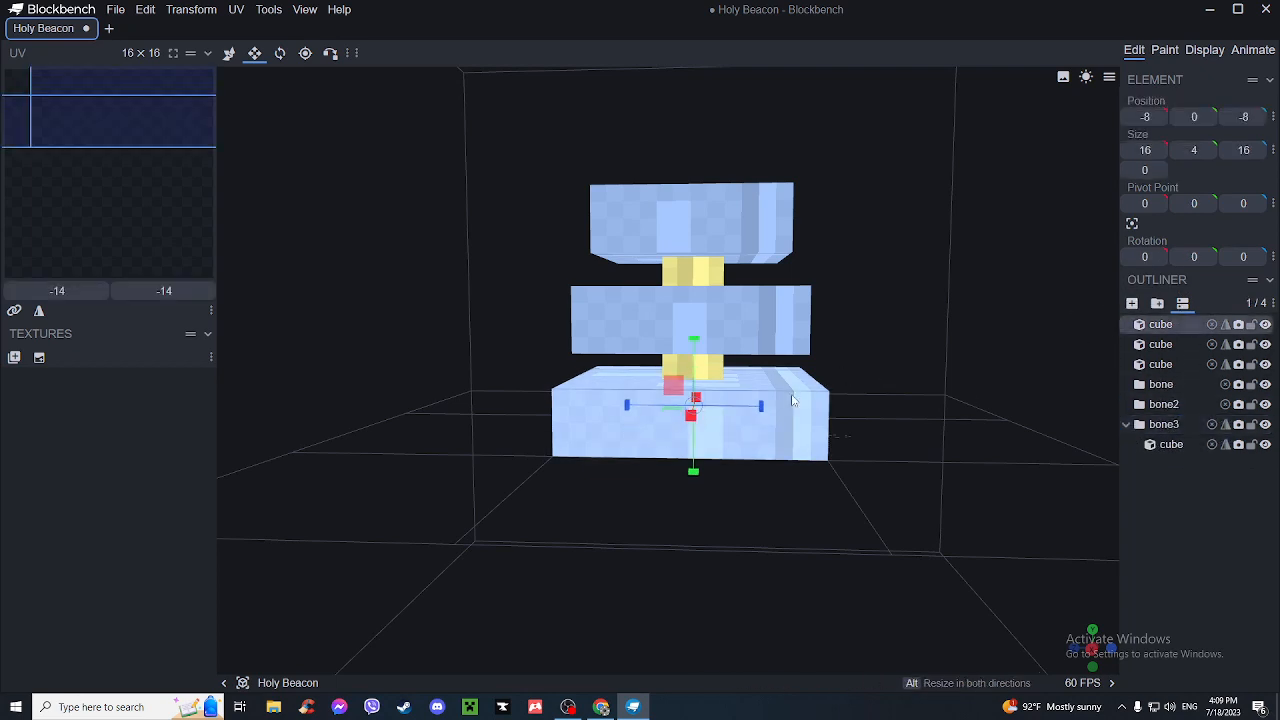
pyautogui.click(1182, 450)
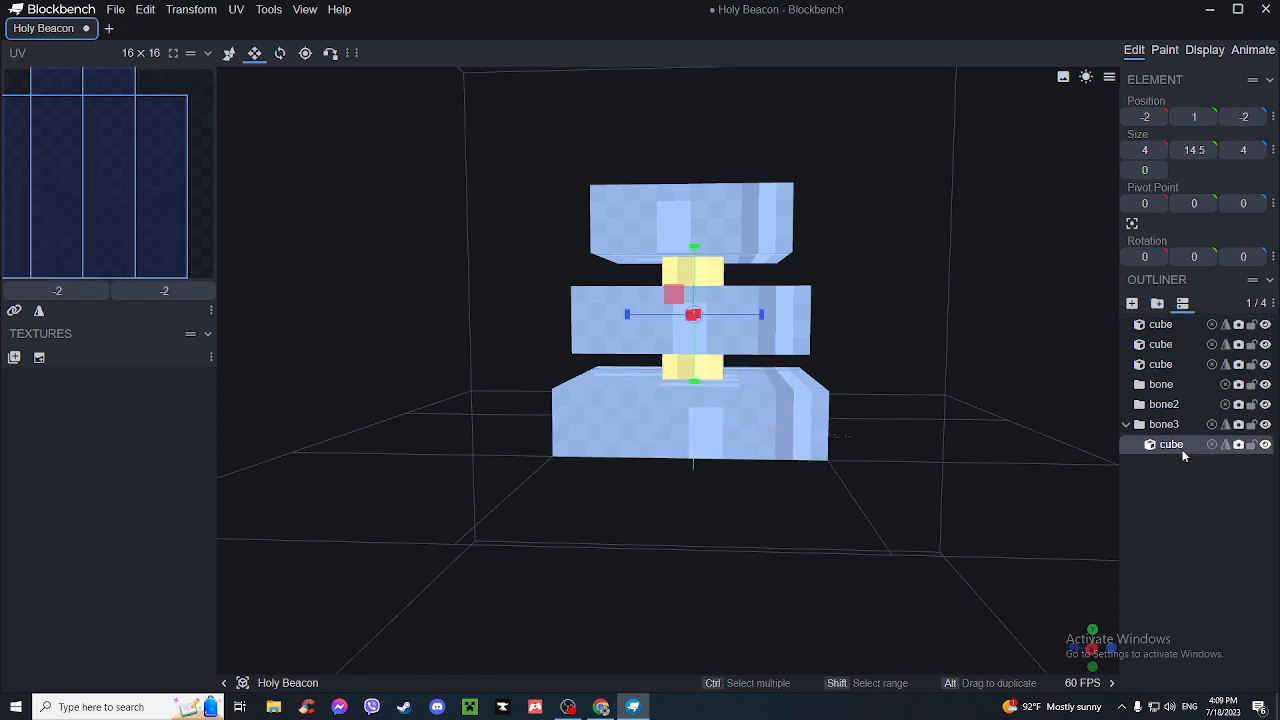
pyautogui.moveTo(893, 330)
pyautogui.mouseDown()
pyautogui.moveTo(869, 346)
pyautogui.moveTo(877, 334)
pyautogui.mouseUp()
pyautogui.click(1137, 325)
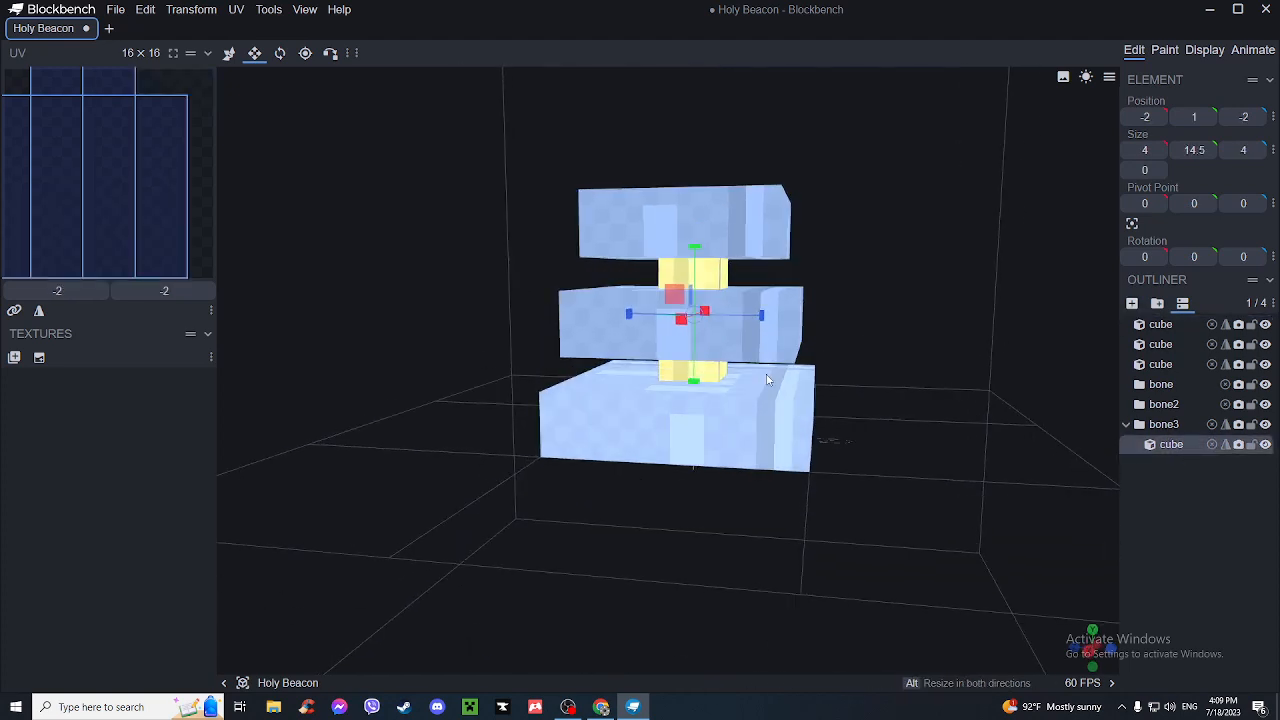
pyautogui.moveTo(1157, 327); pyautogui.dragTo(1166, 440)
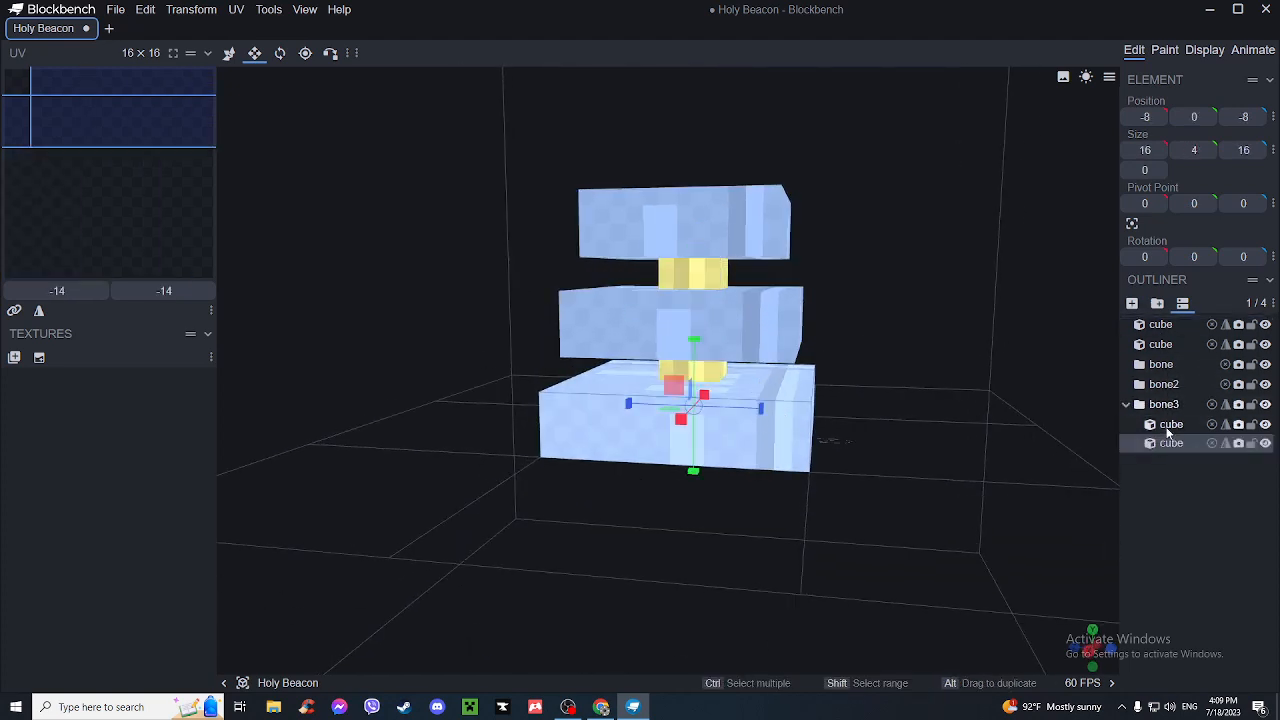
# - Rename the bone3 group holding the core and base slab as "bottom"
pyautogui.click(1163, 406)
pyautogui.rightClick(1160, 418)
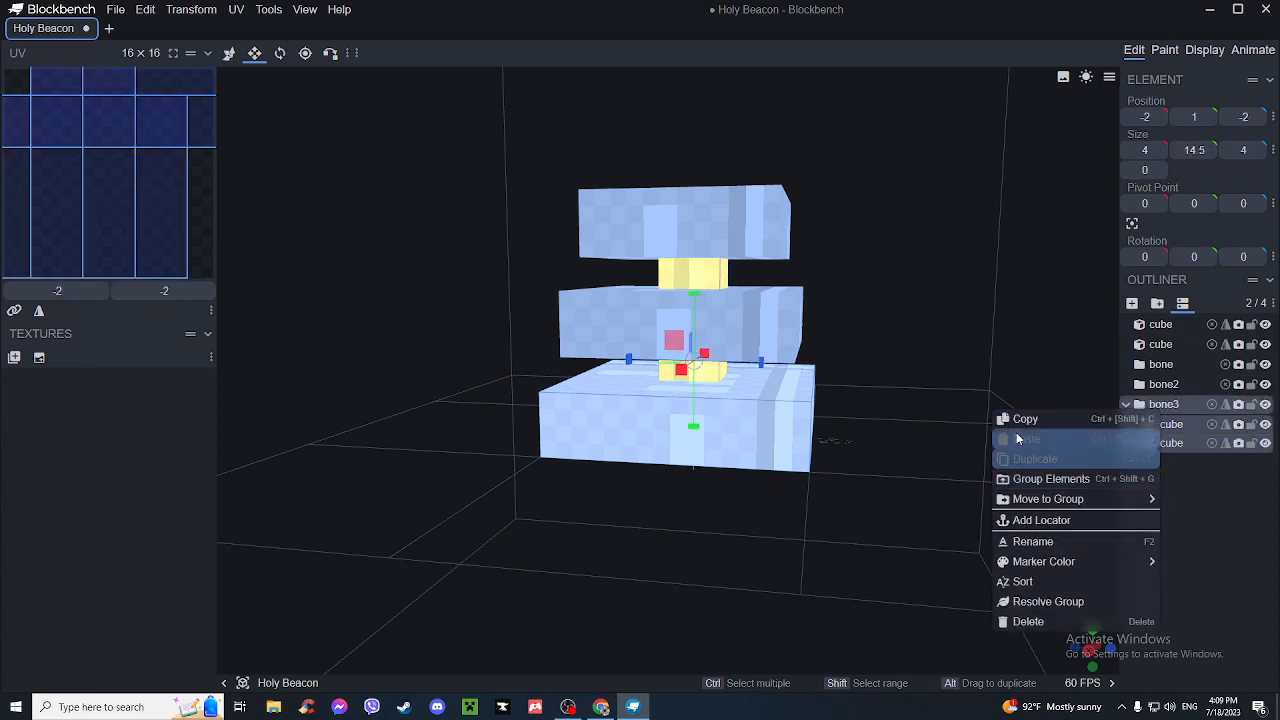
pyautogui.click(1036, 543)
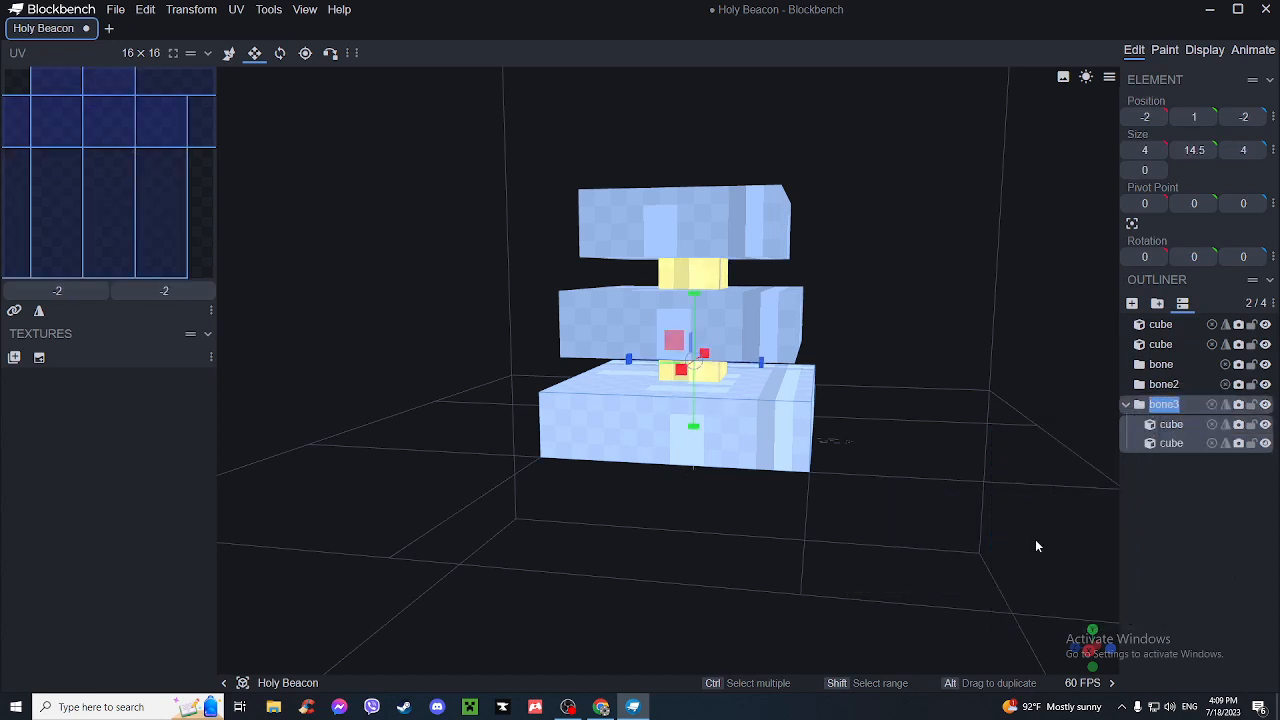
pyautogui.write('bottom')
# - Move the middle slab into the bone2 group and the top slab into the bone group
pyautogui.click(1178, 386)
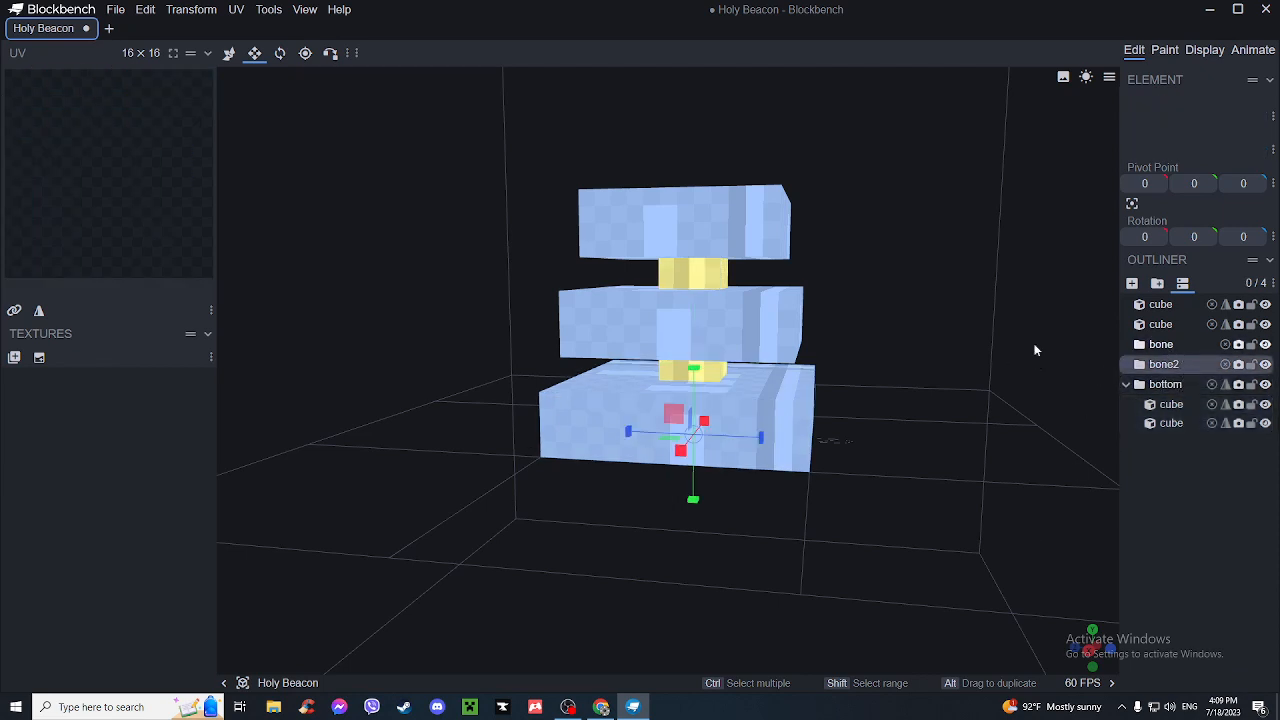
pyautogui.click(679, 322)
pyautogui.moveTo(1155, 326); pyautogui.dragTo(1162, 384)
pyautogui.moveTo(1160, 326); pyautogui.dragTo(1158, 346)
# - Rename the bone2 group holding the middle slab as "moddle"
pyautogui.rightClick(1155, 365)
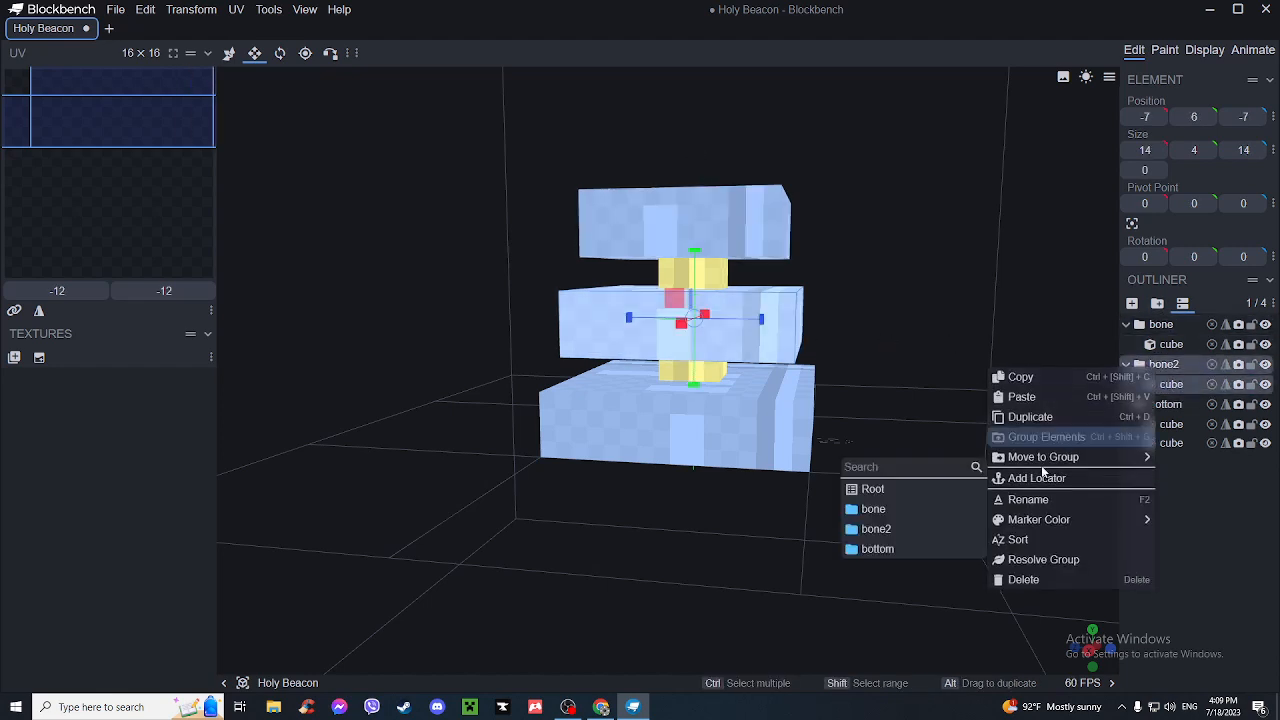
pyautogui.click(1020, 504)
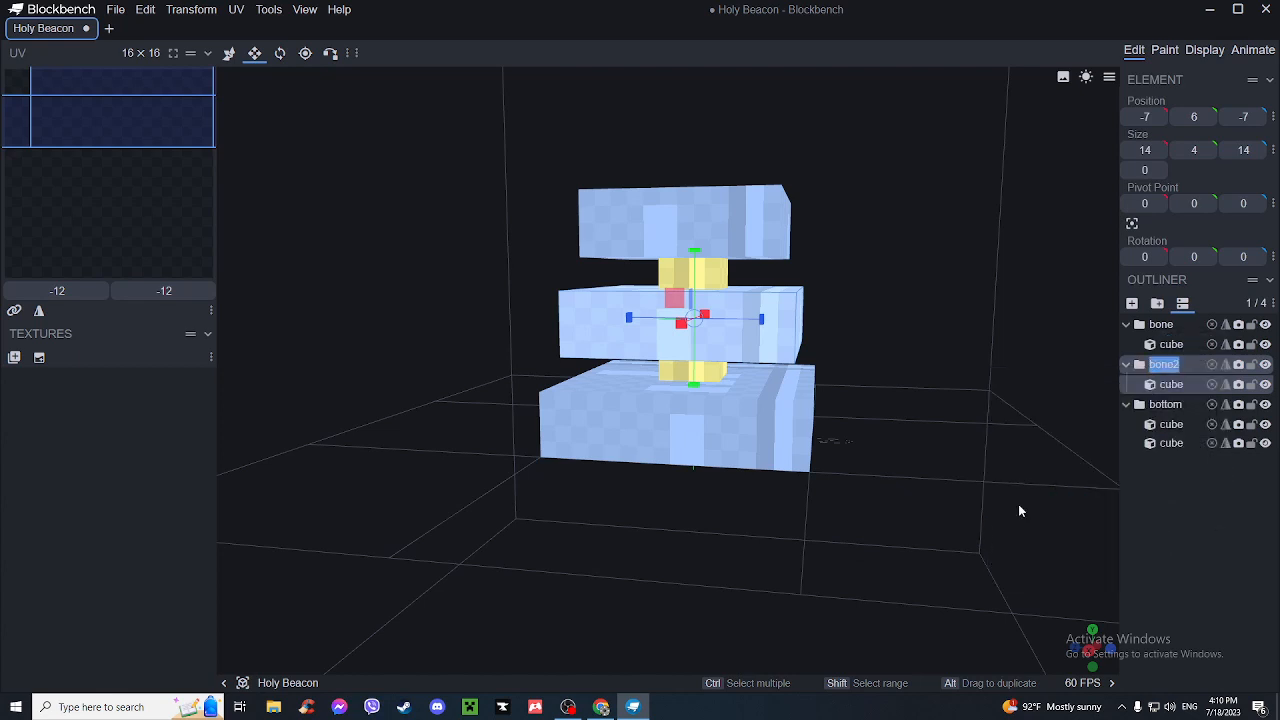
pyautogui.press('BackSpace')
pyautogui.write('moddle')
pyautogui.press('Return')
# - Rename the bone group holding the top slab as "top" and clear the selection
pyautogui.click(1163, 330)
pyautogui.rightClick(1163, 330)
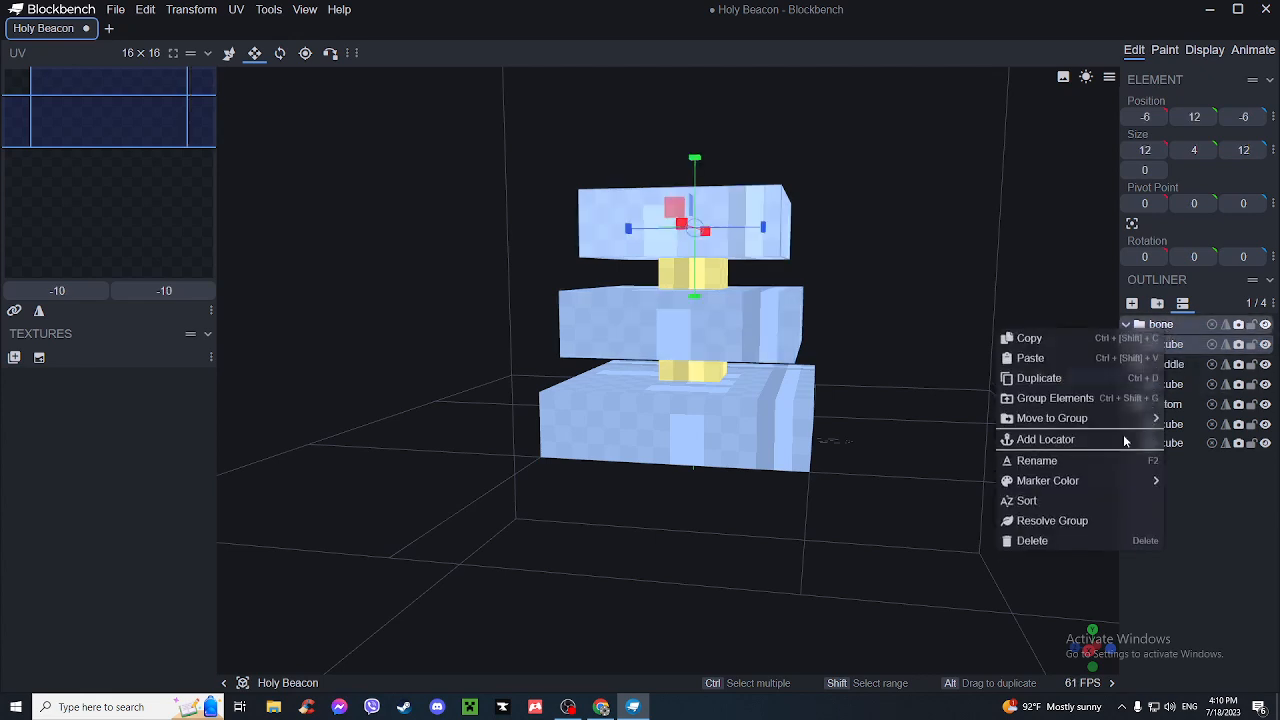
pyautogui.click(1038, 459)
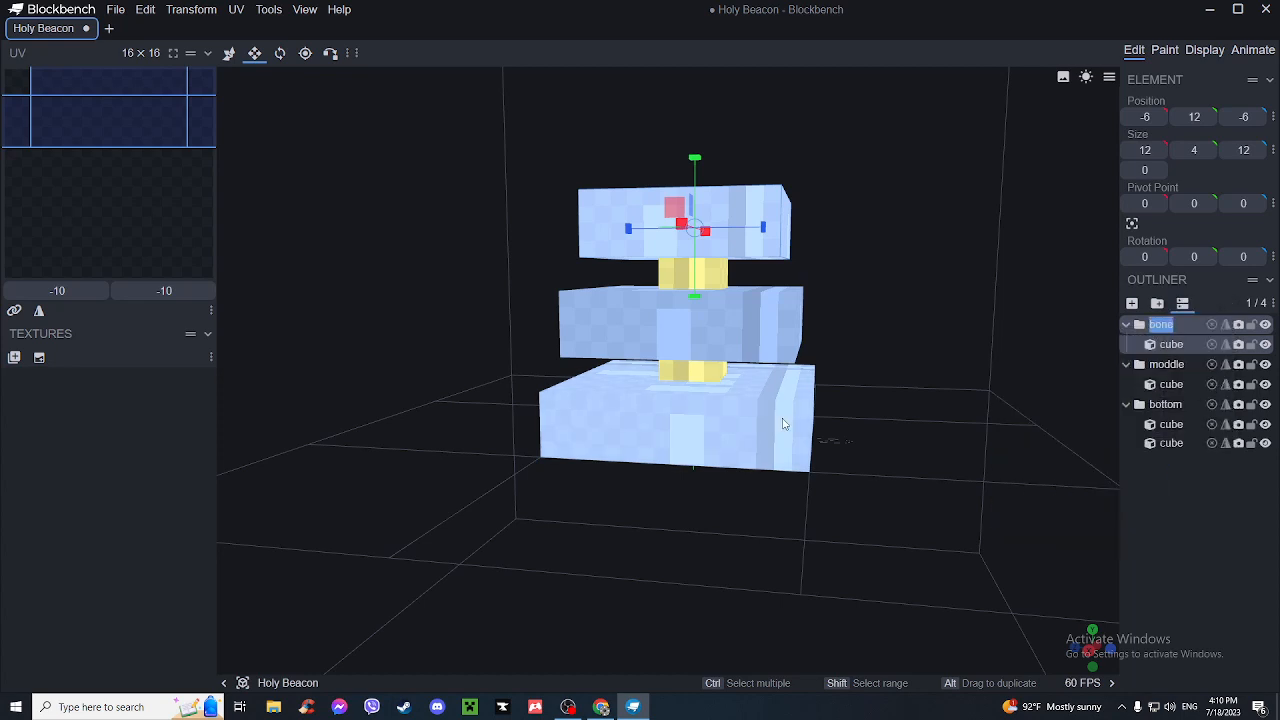
pyautogui.write('top')
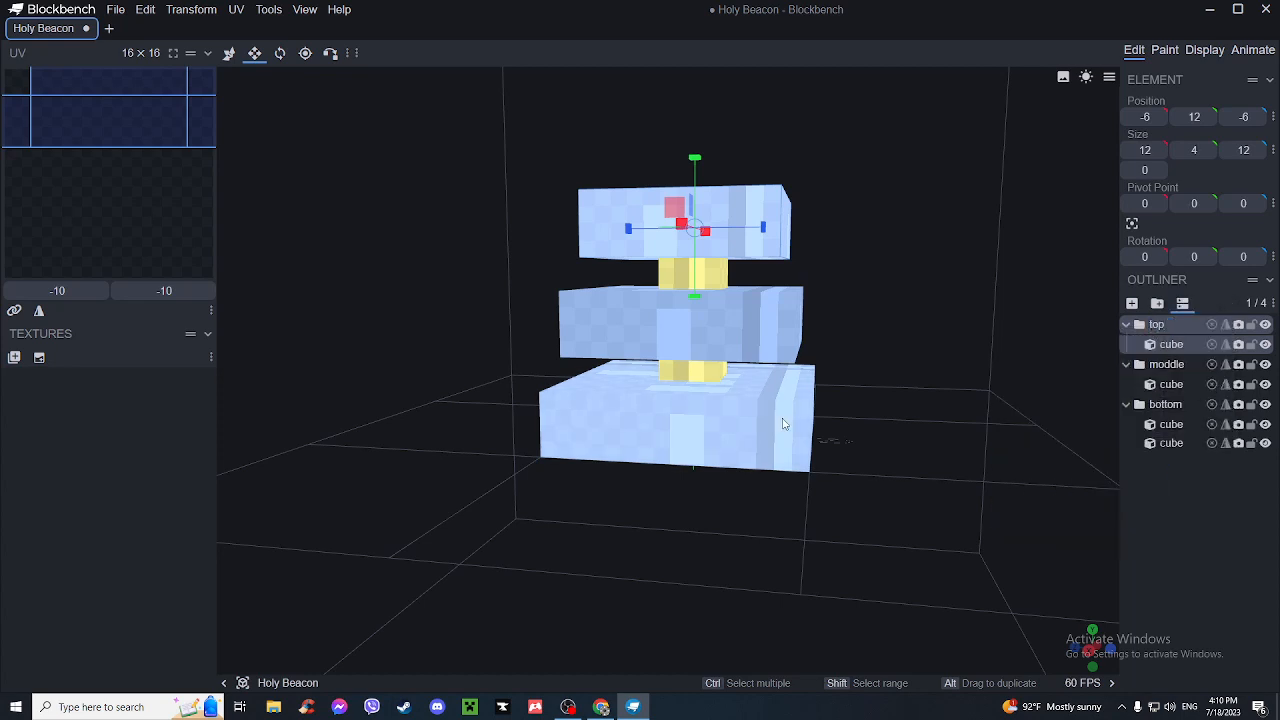
pyautogui.click(1211, 566)
# - Select all four cubes and create a 16x texture template for them named "Holy Beacon"
pyautogui.moveTo(830, 350); pyautogui.dragTo(838, 400)
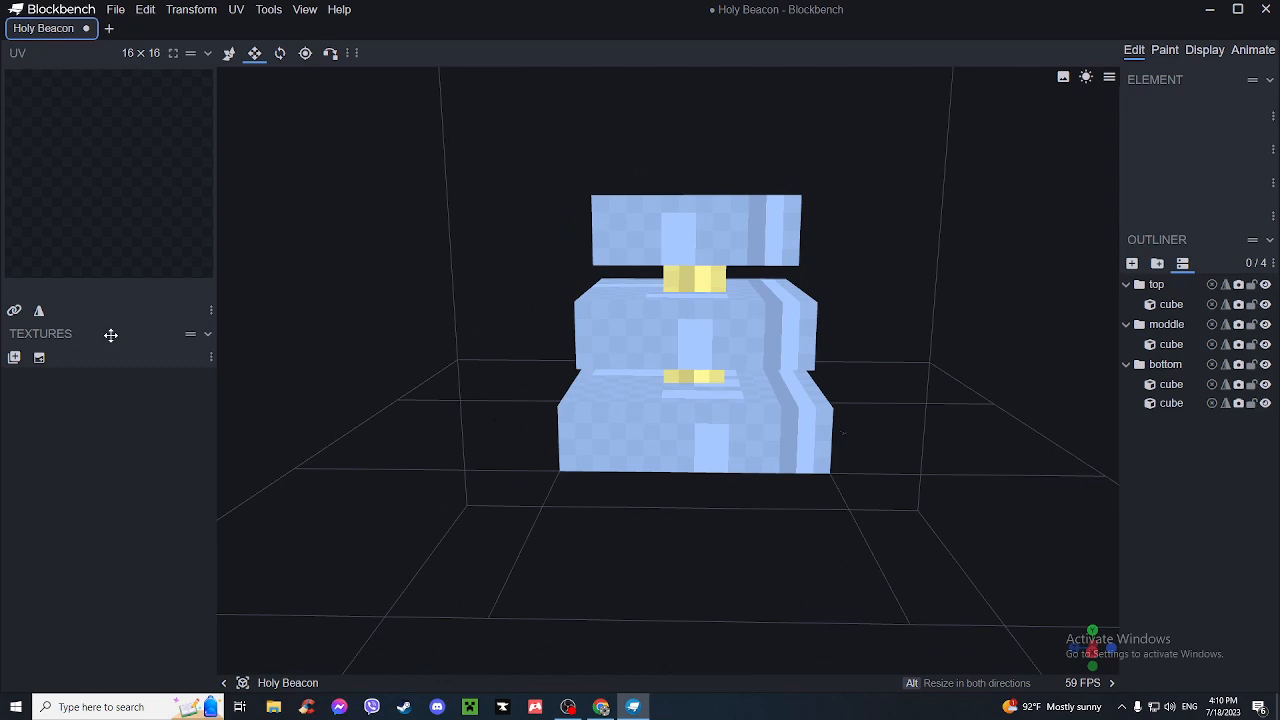
pyautogui.click(41, 359)
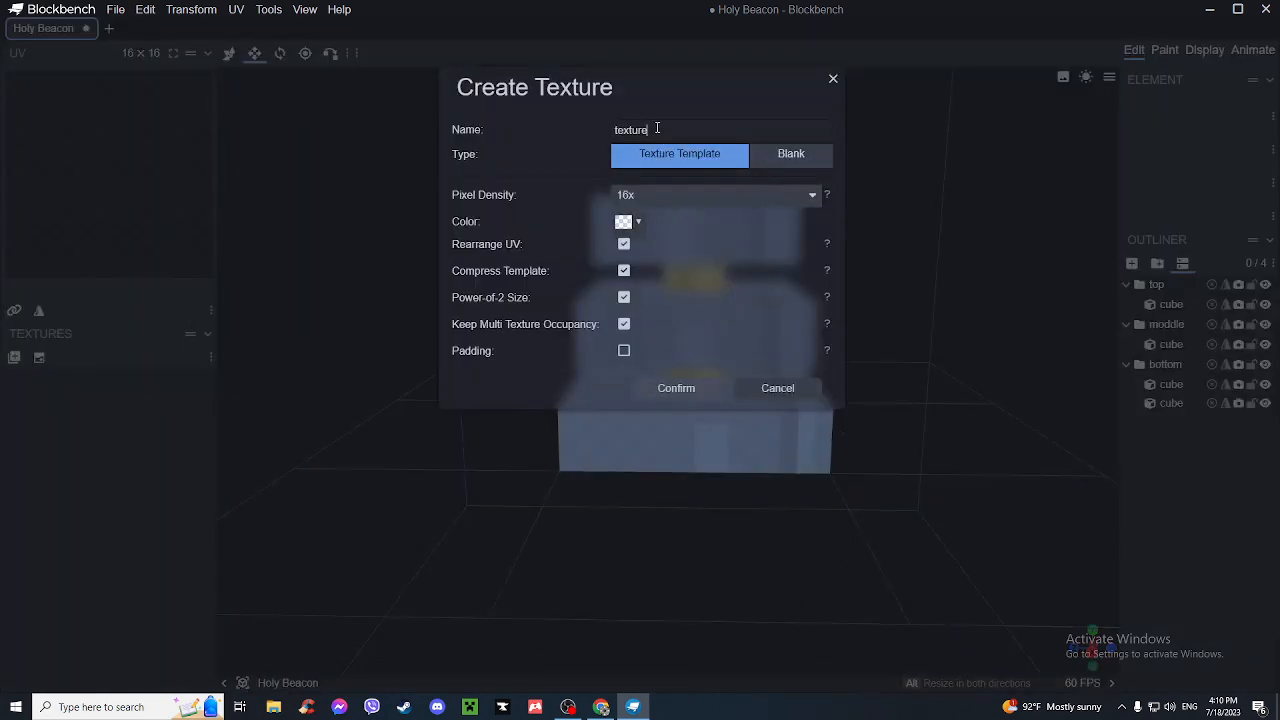
pyautogui.click(757, 388)
pyautogui.hotkey('ctrl', 'a')
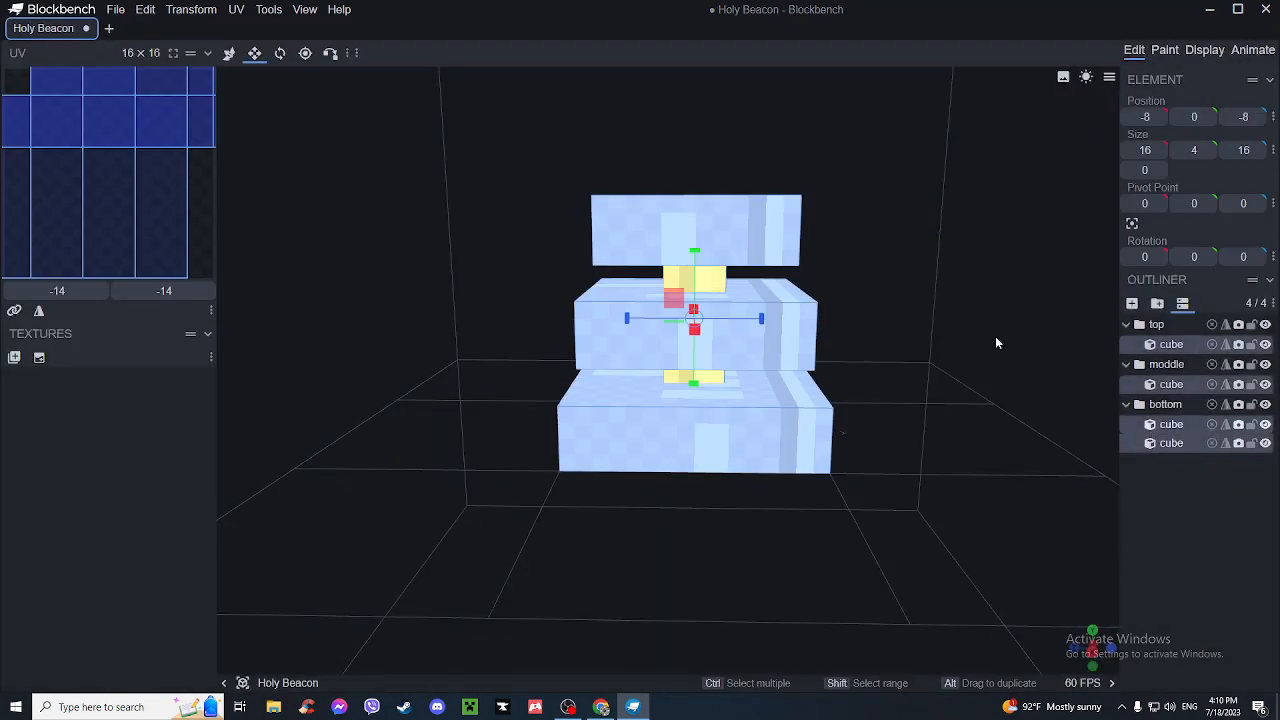
pyautogui.click(39, 359)
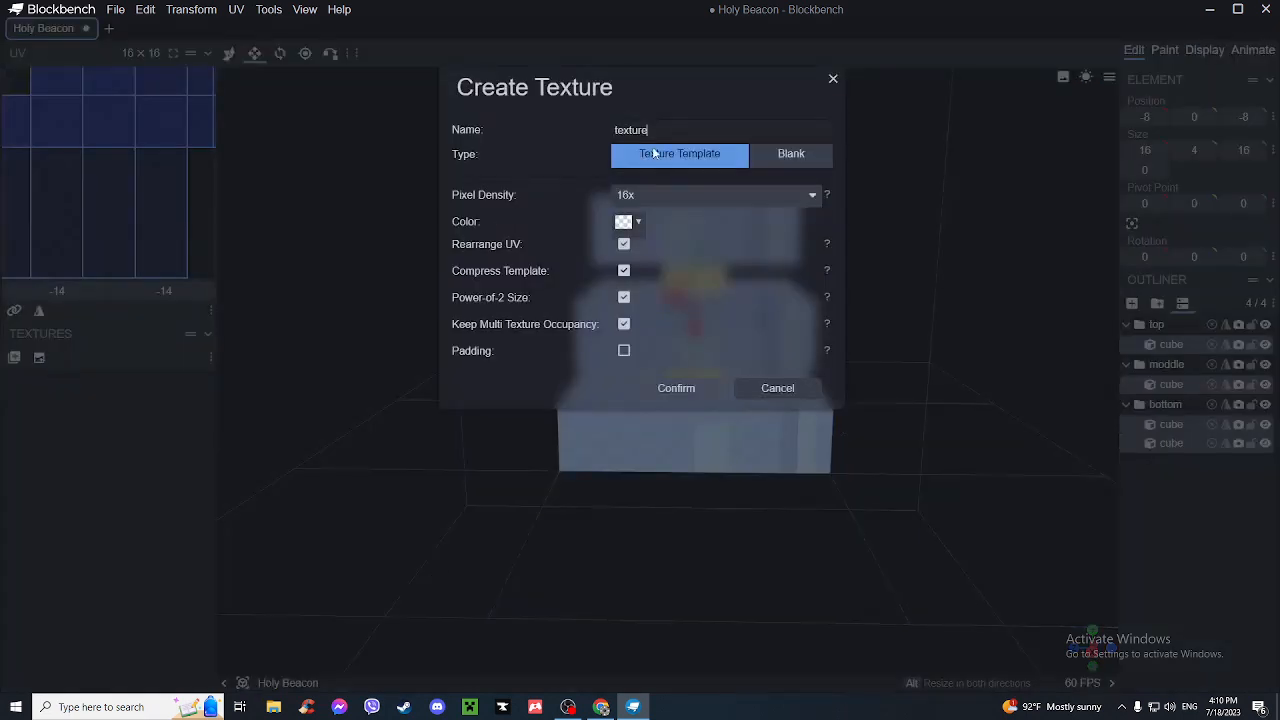
pyautogui.moveTo(658, 132); pyautogui.dragTo(530, 133)
pyautogui.write('holyBeacon')
pyautogui.click(676, 388)
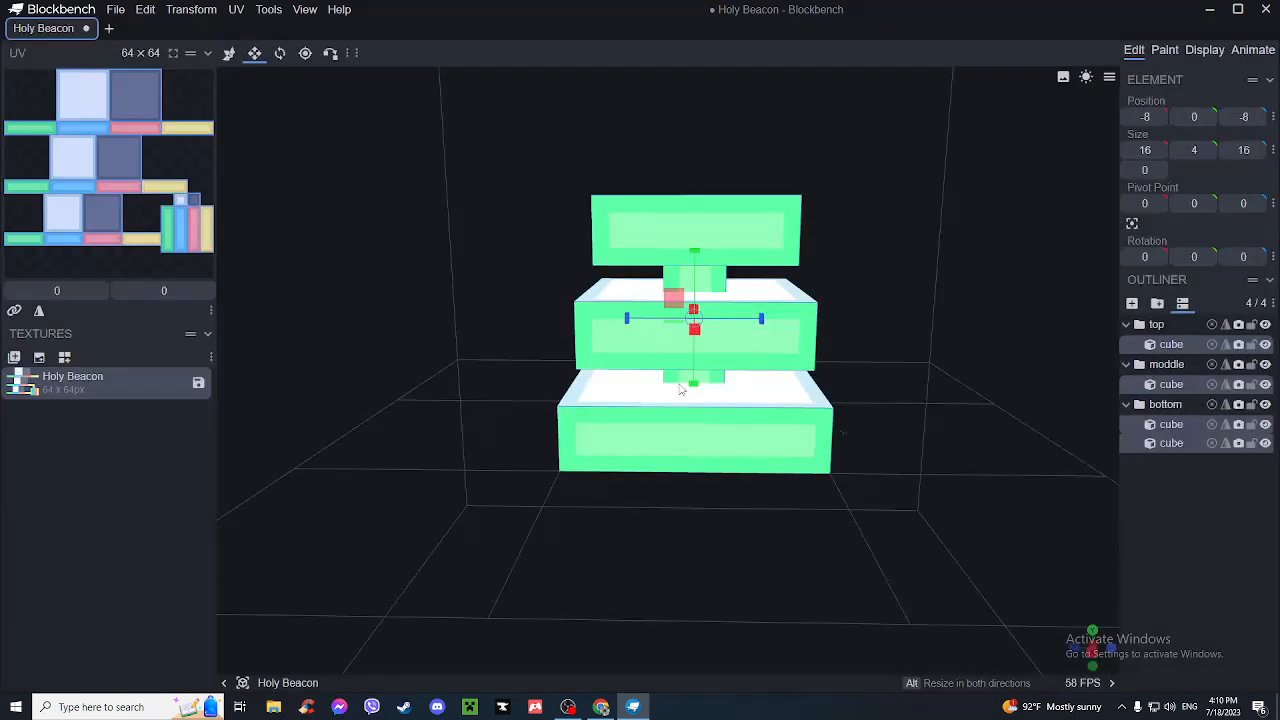
# - Switch the workspace to Paint mode with the templated beacon texture in view
pyautogui.moveTo(741, 394); pyautogui.dragTo(1000, 200)
pyautogui.scroll(5, 1066, 103)
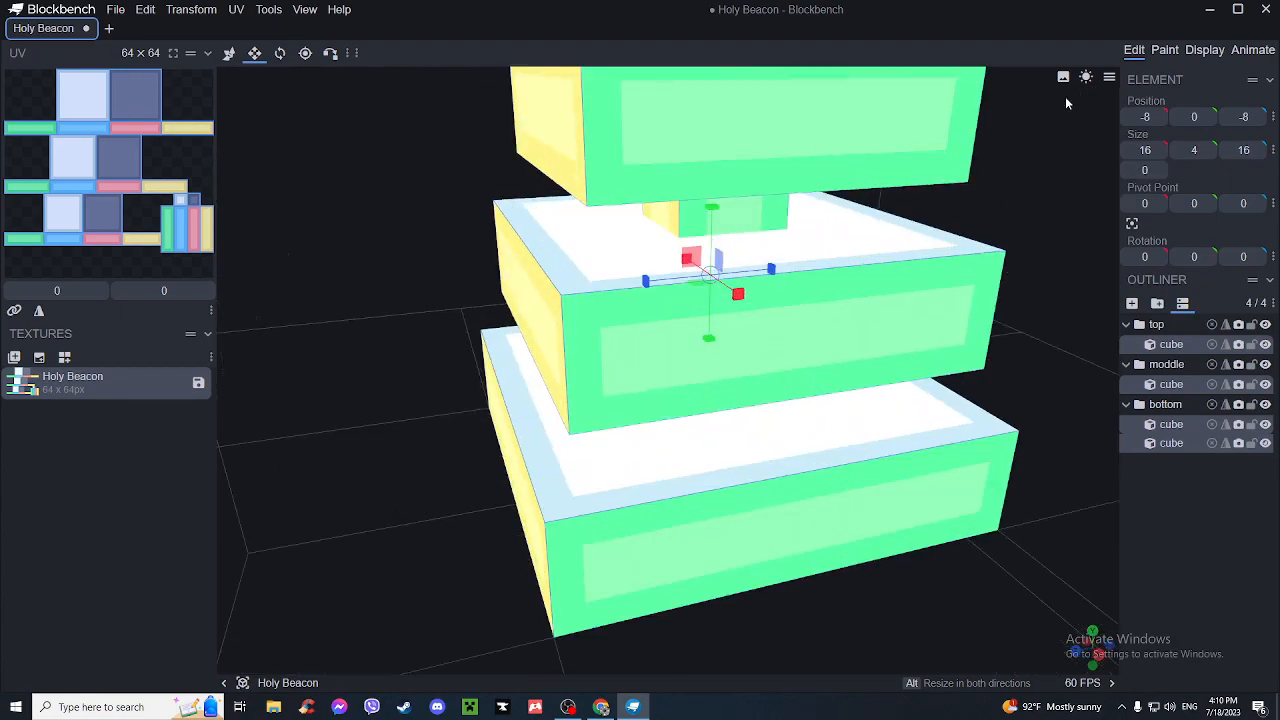
pyautogui.click(1165, 50)
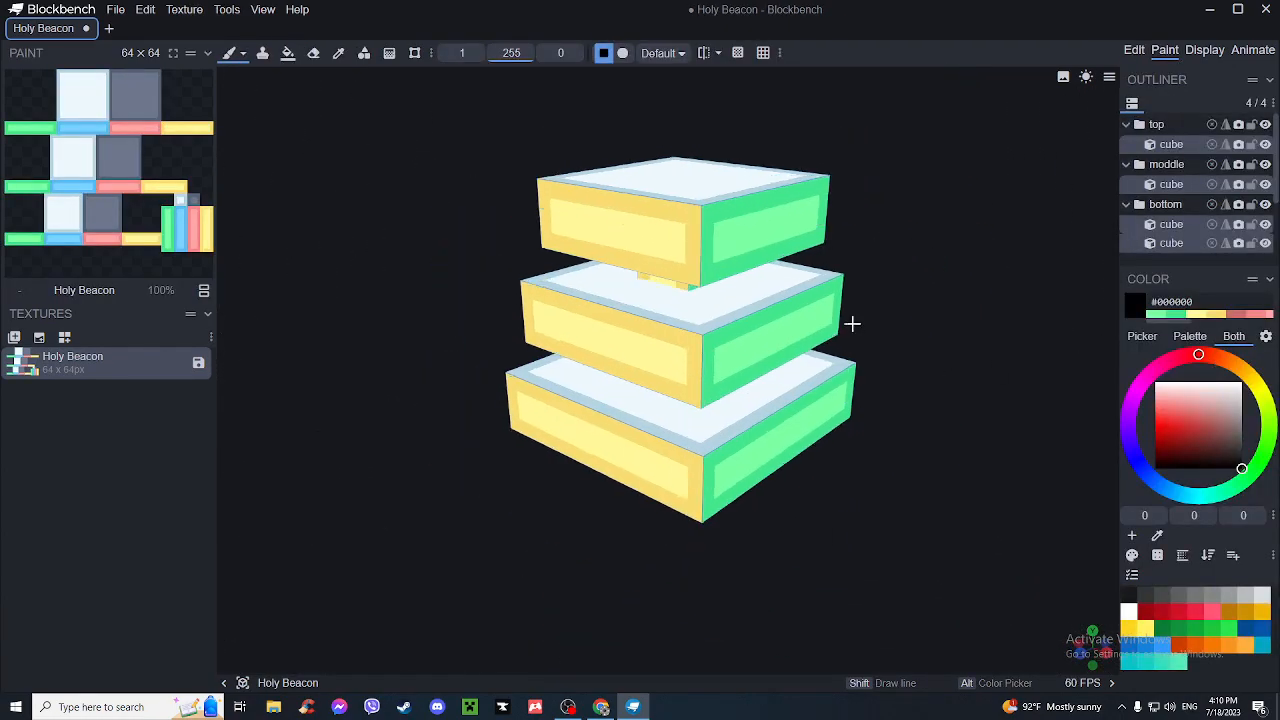
# - Sample the yellow border colour #f8dd72 from the side of the top slab
pyautogui.scroll(5, 838, 330)
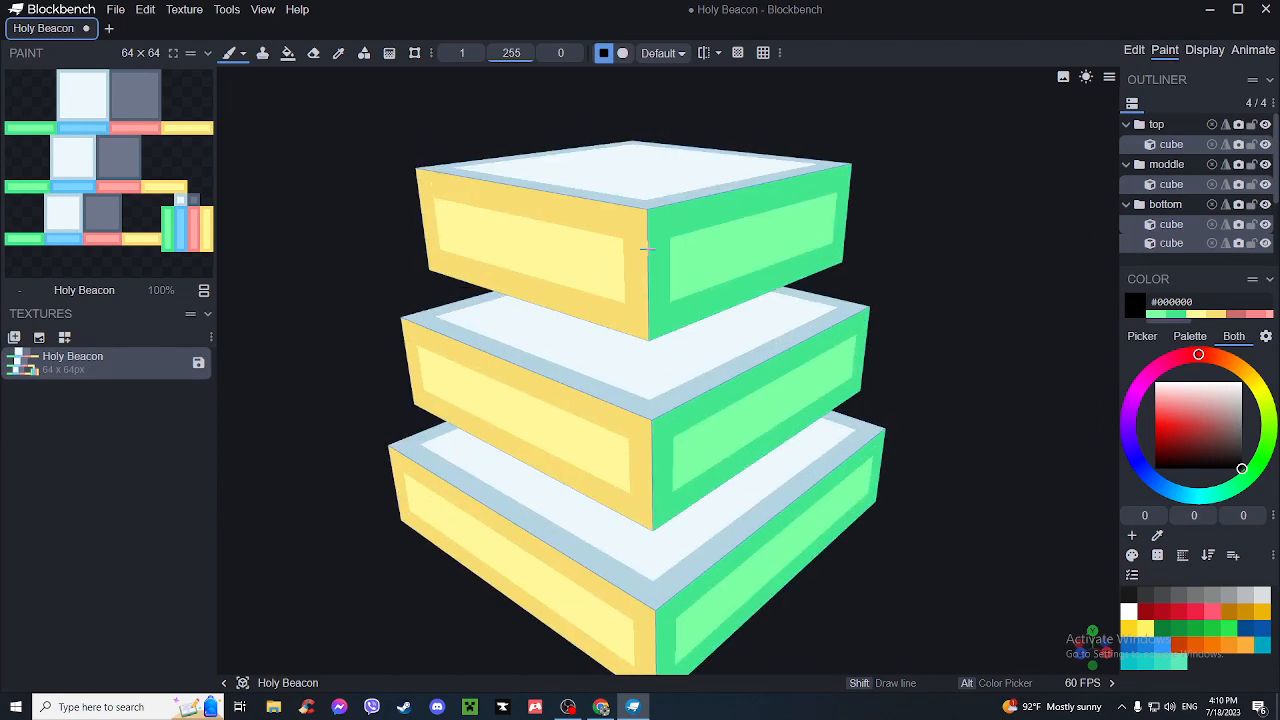
pyautogui.click(338, 52)
pyautogui.click(629, 221)
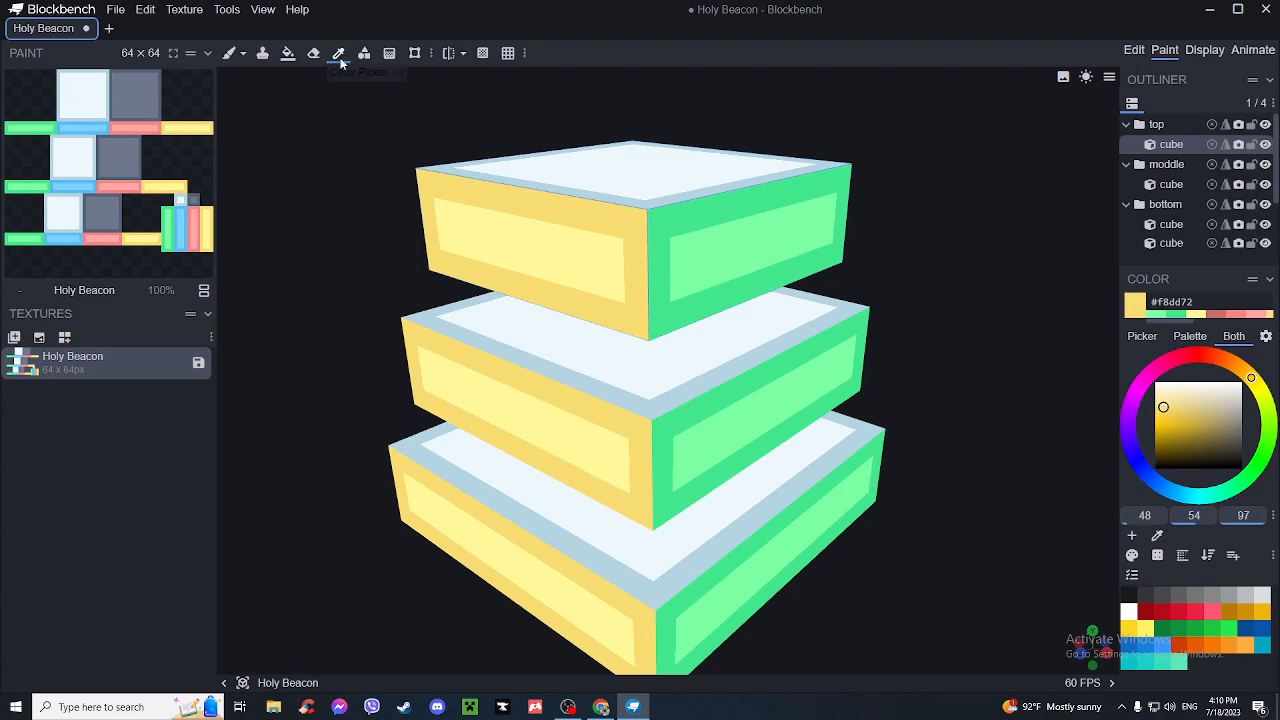
pyautogui.moveTo(643, 221); pyautogui.dragTo(654, 270)
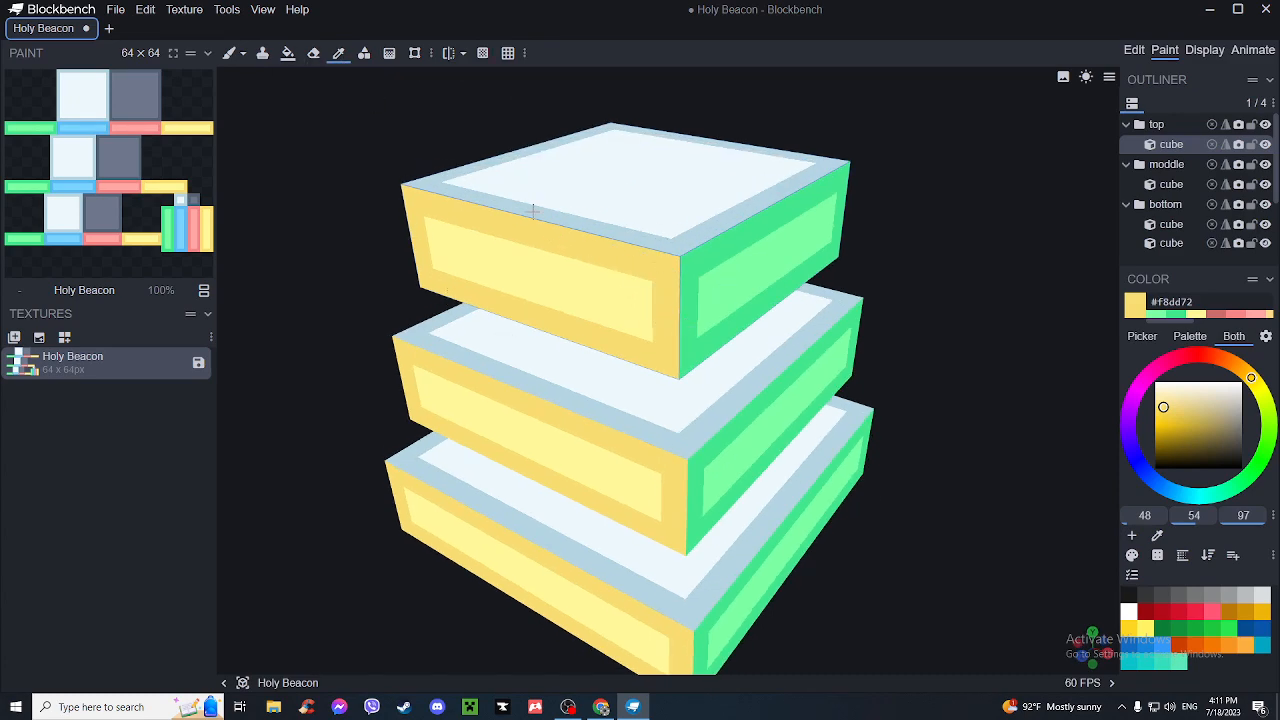
# - Set the bucket fill mode to Colors and recolour the top slab's blue-grey and green borders with the sampled yellow
pyautogui.click(287, 53)
pyautogui.click(455, 53)
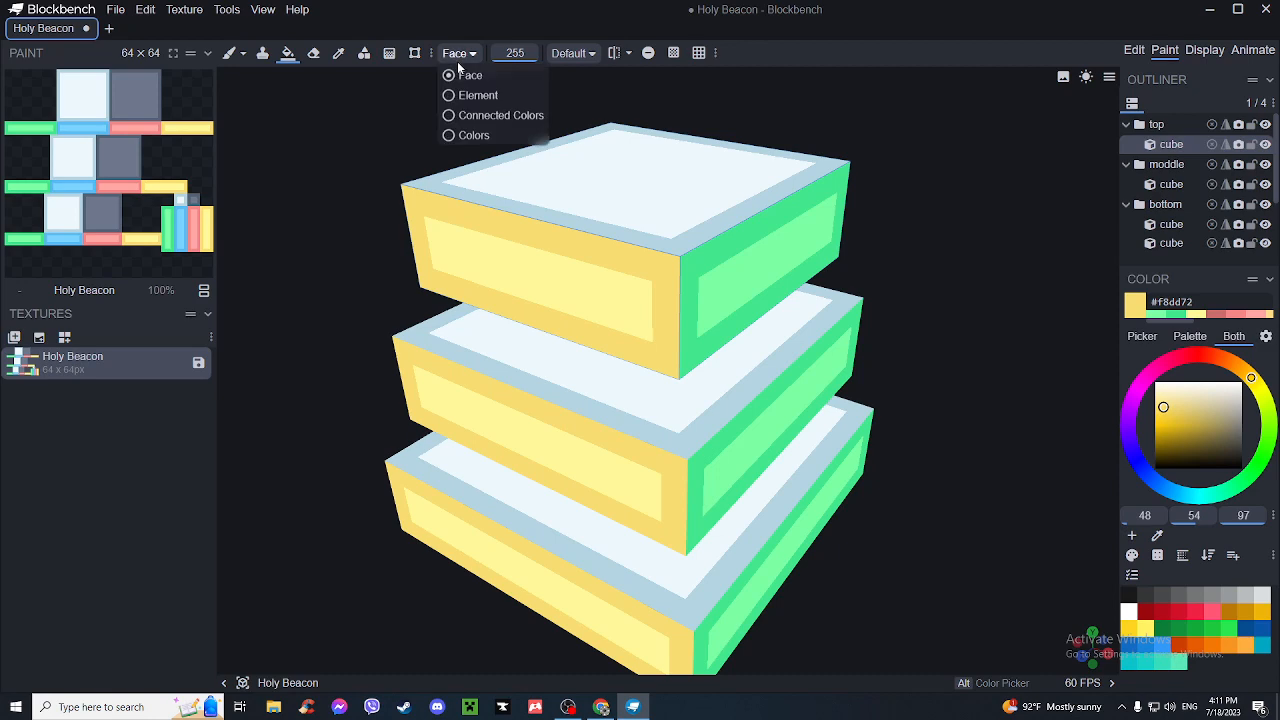
pyautogui.click(474, 134)
pyautogui.moveTo(614, 150); pyautogui.dragTo(568, 134, button='middle')
pyautogui.click(566, 209)
pyautogui.click(571, 222)
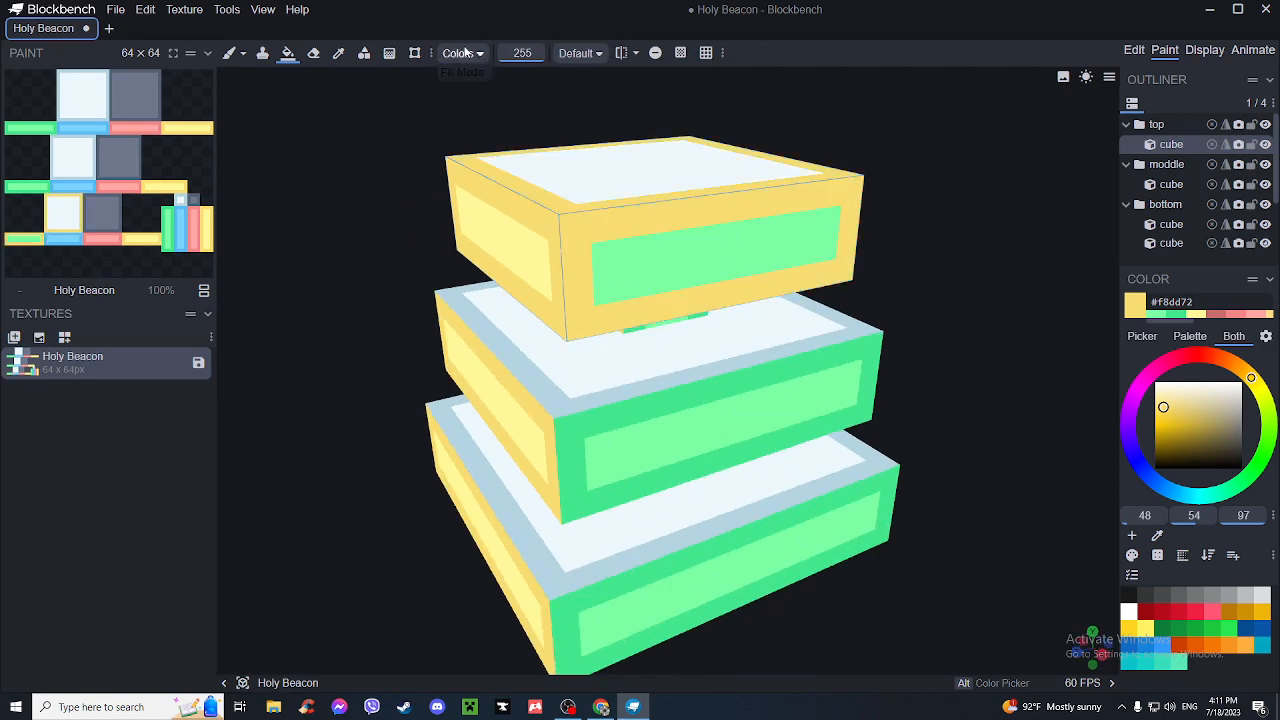
# - Set the fill mode to Connected Colors and fill more top and side borders of the slabs yellow
pyautogui.click(465, 53)
pyautogui.click(474, 113)
pyautogui.moveTo(480, 140); pyautogui.dragTo(654, 286, button='middle')
pyautogui.click(605, 225)
pyautogui.click(606, 239)
pyautogui.click(654, 356)
pyautogui.click(652, 385)
# - Fill the remaining green, blue and grey borders on the slabs' sides and undersides with the same yellow
pyautogui.moveTo(690, 595); pyautogui.dragTo(975, 505, button='middle')
pyautogui.click(678, 556)
pyautogui.click(684, 514)
pyautogui.click(681, 432)
pyautogui.click(690, 408)
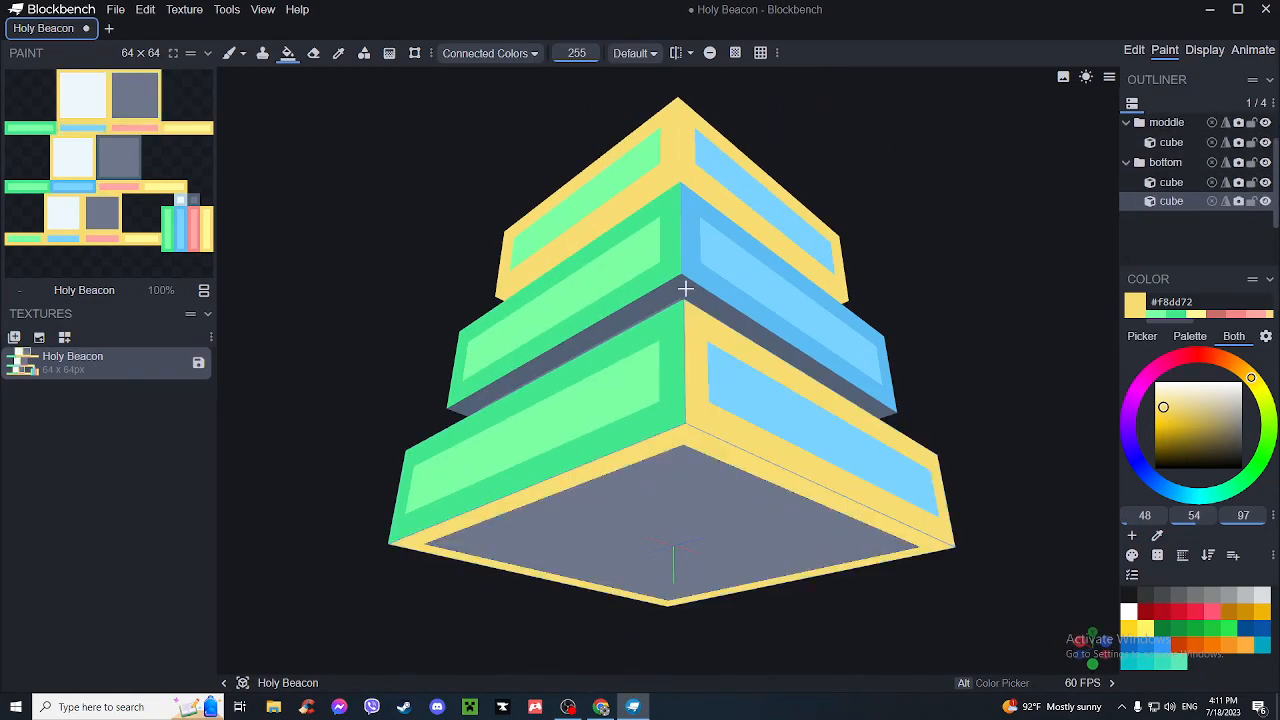
pyautogui.click(685, 288)
pyautogui.click(672, 271)
pyautogui.click(690, 269)
pyautogui.click(673, 418)
pyautogui.moveTo(700, 418); pyautogui.dragTo(974, 460, button='middle')
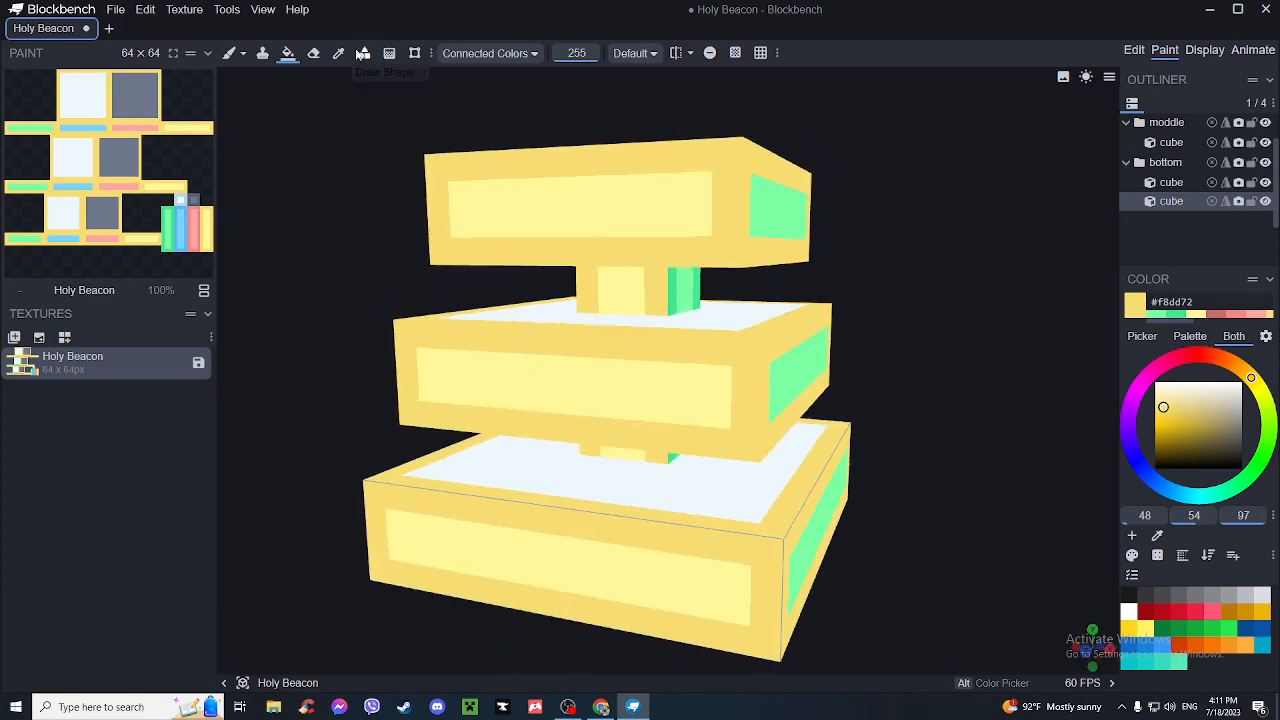
# - Sample the light green #7bffa3 from the core and fill the core's red and blue side panels with it
pyautogui.moveTo(900, 180); pyautogui.dragTo(638, 178)
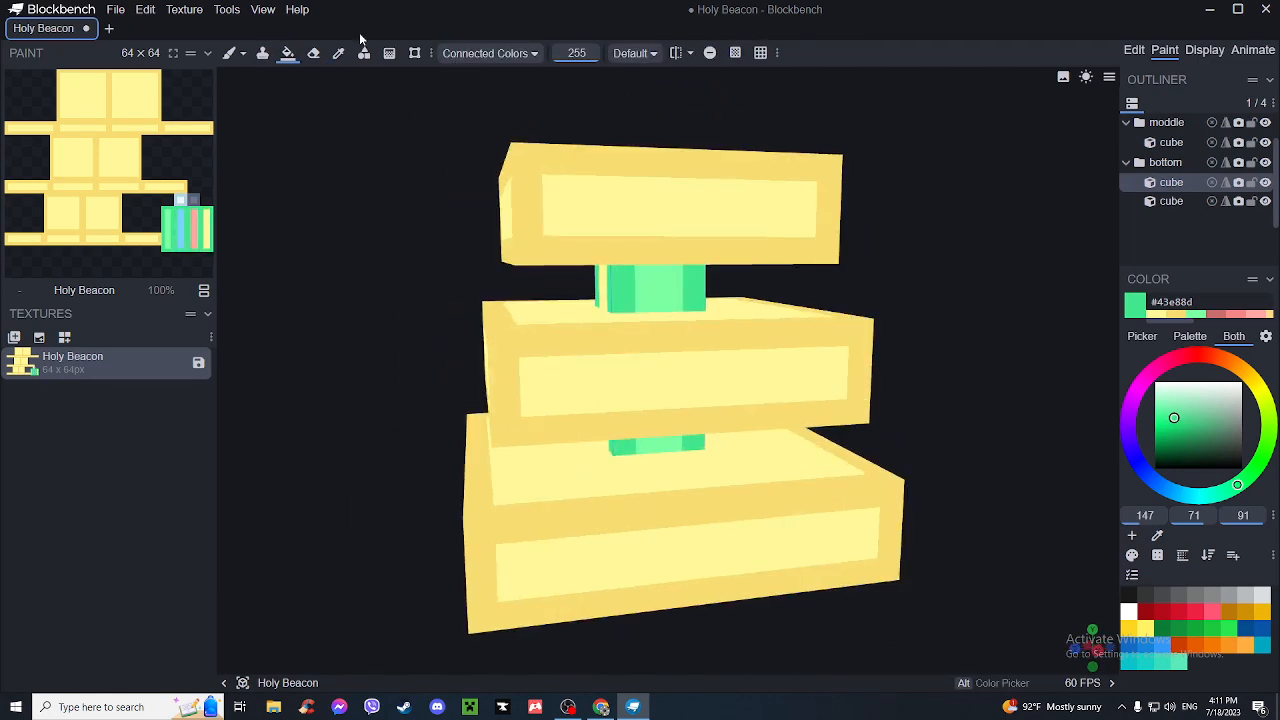
pyautogui.click(338, 53)
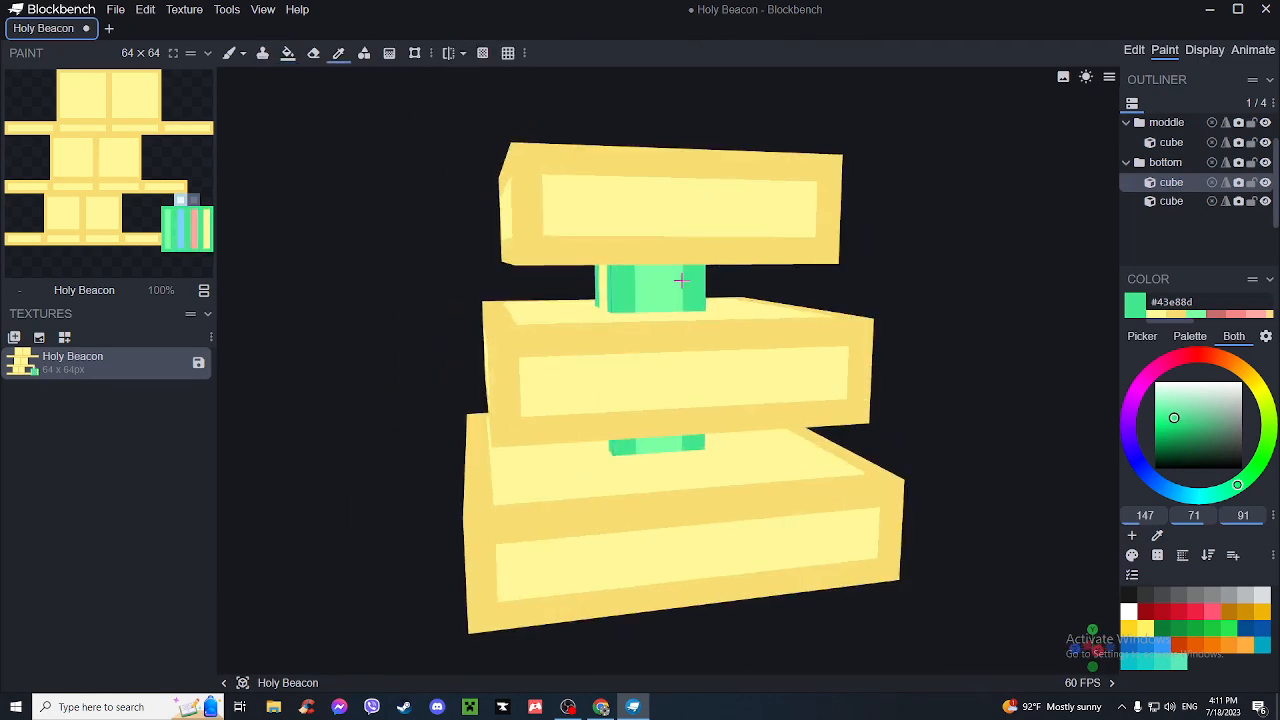
pyautogui.click(288, 53)
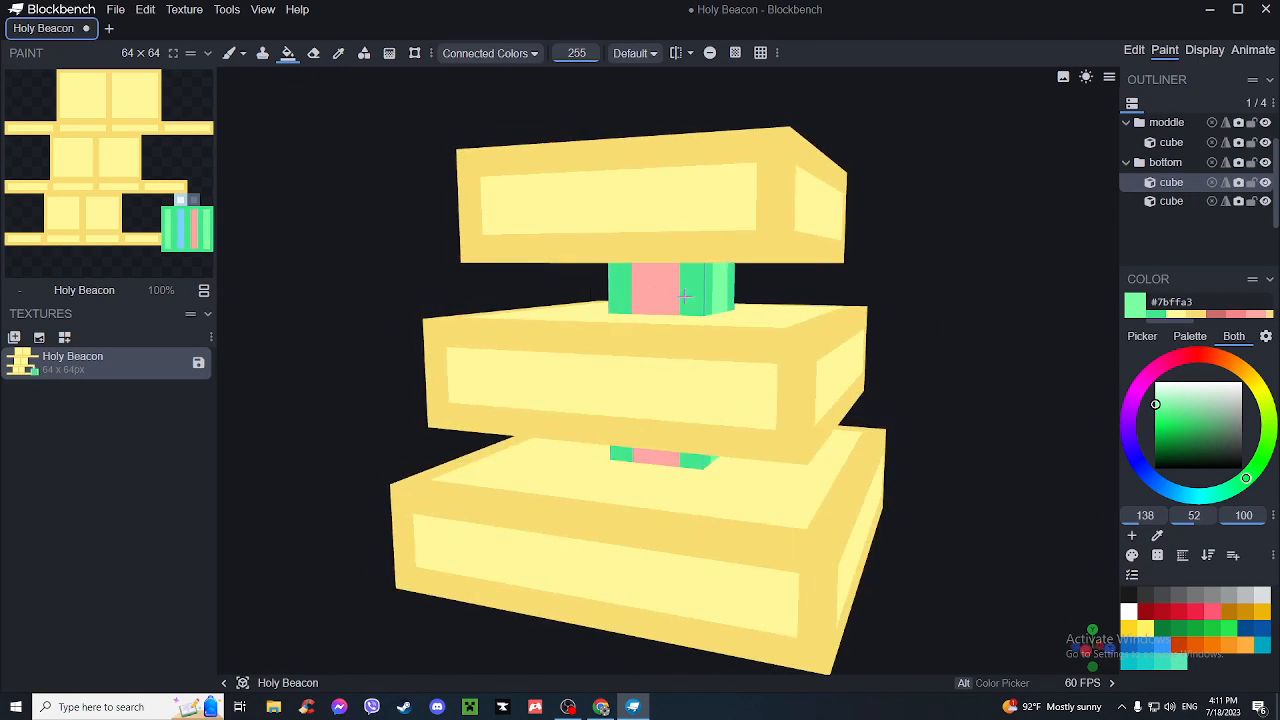
pyautogui.click(685, 295)
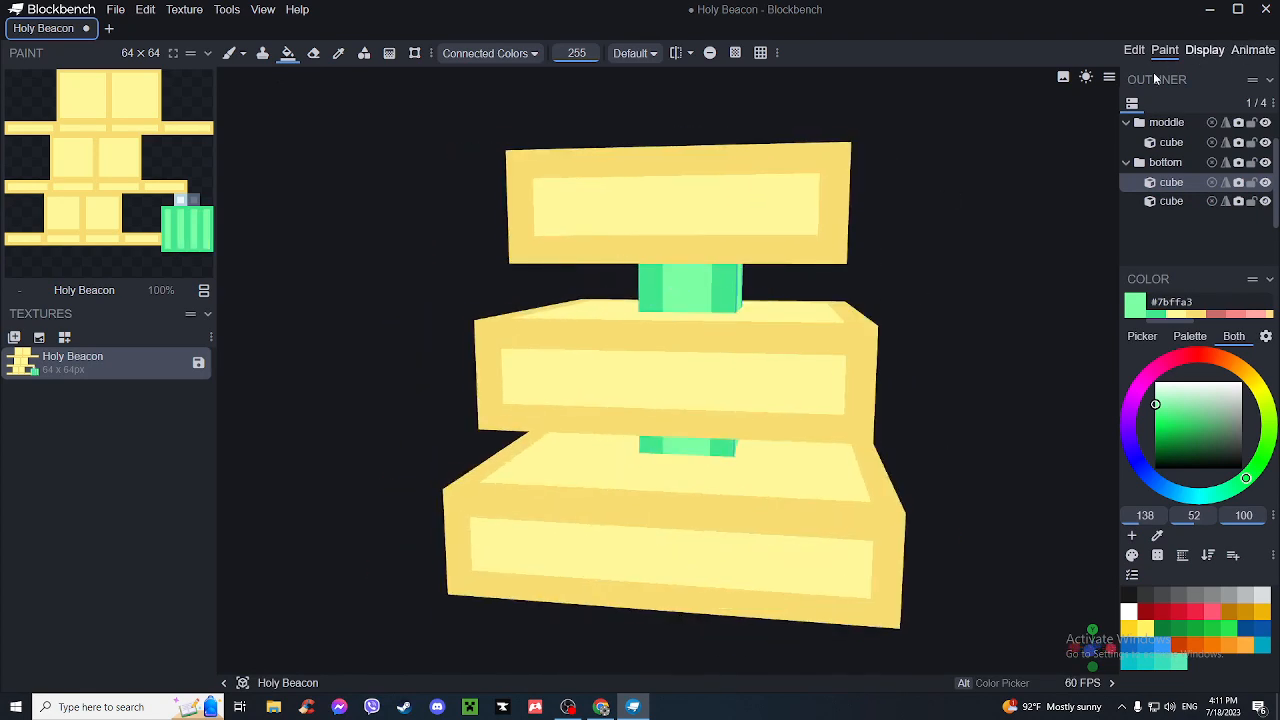
# - Clear the cube selection in Edit mode and switch to the Display workspace
pyautogui.click(1134, 51)
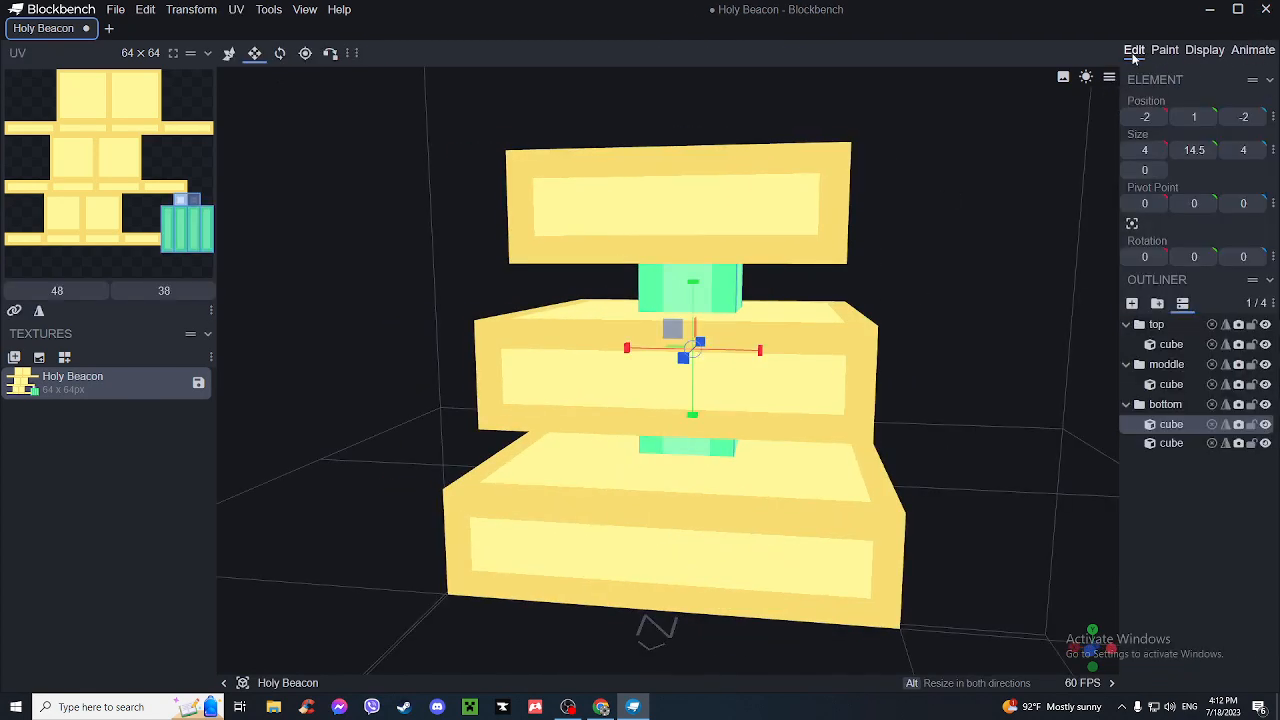
pyautogui.scroll(-4, 1000, 180)
pyautogui.click(1034, 342)
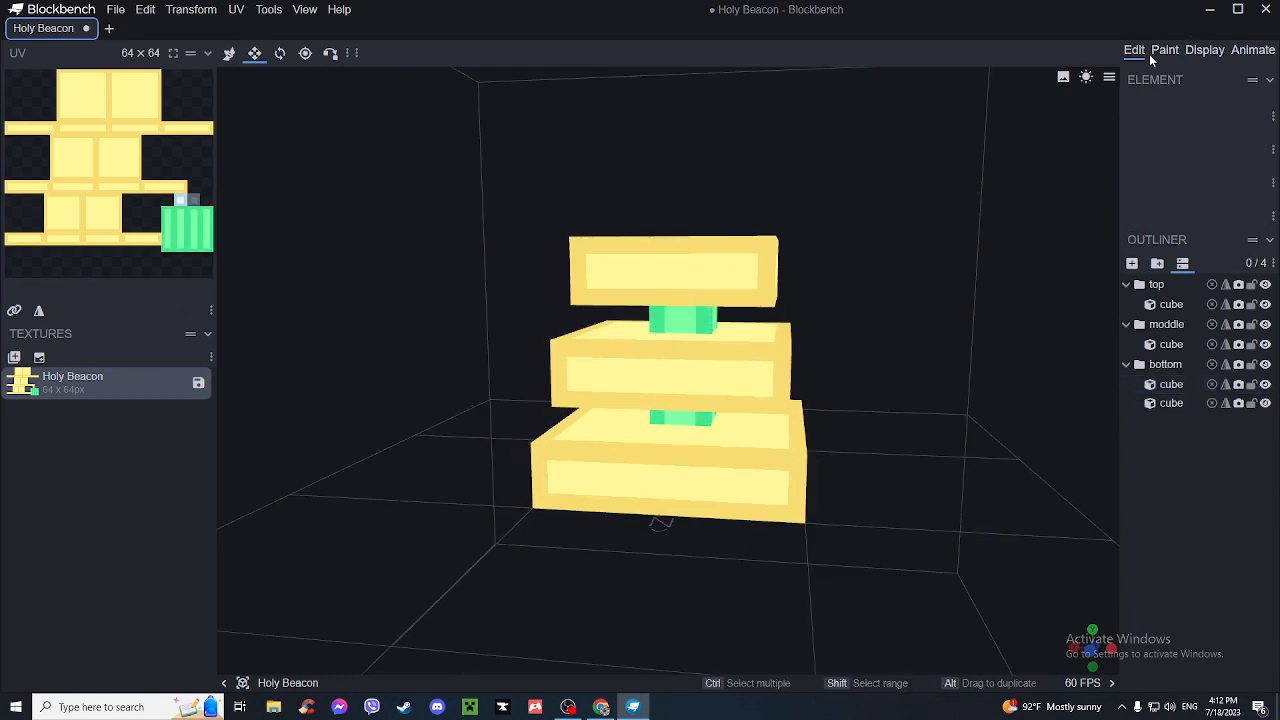
pyautogui.click(1161, 53)
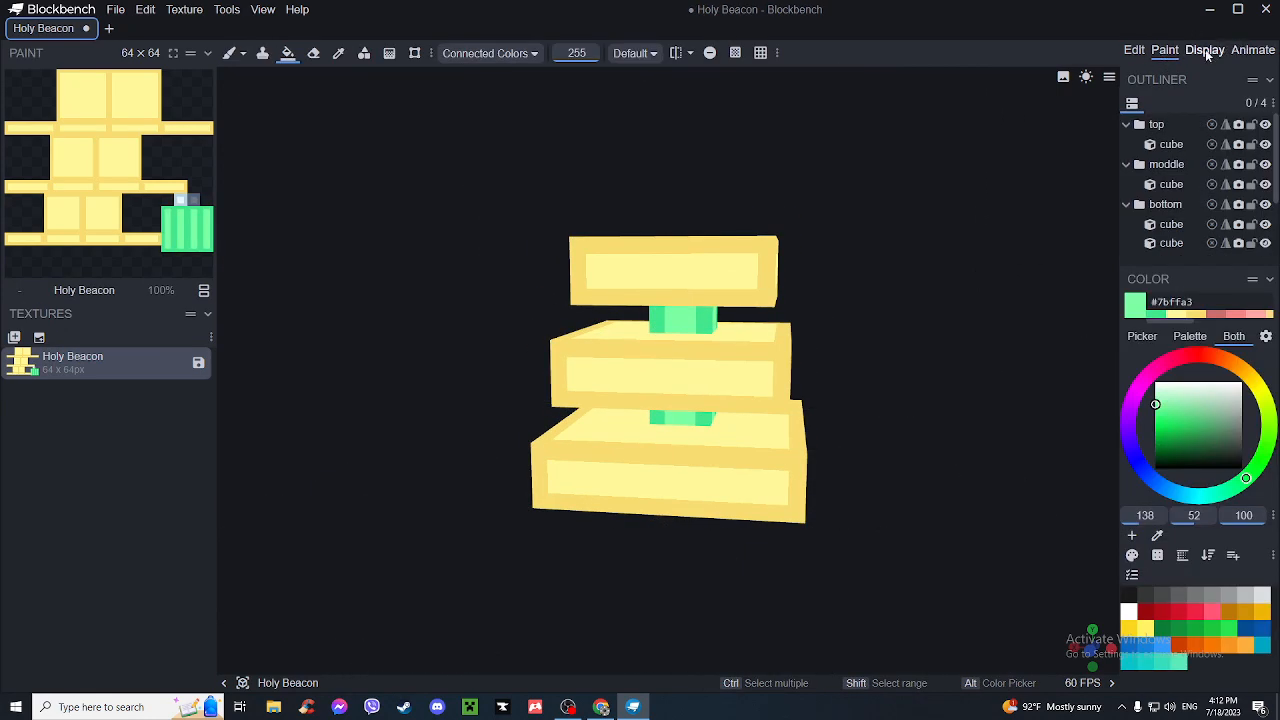
pyautogui.click(1205, 49)
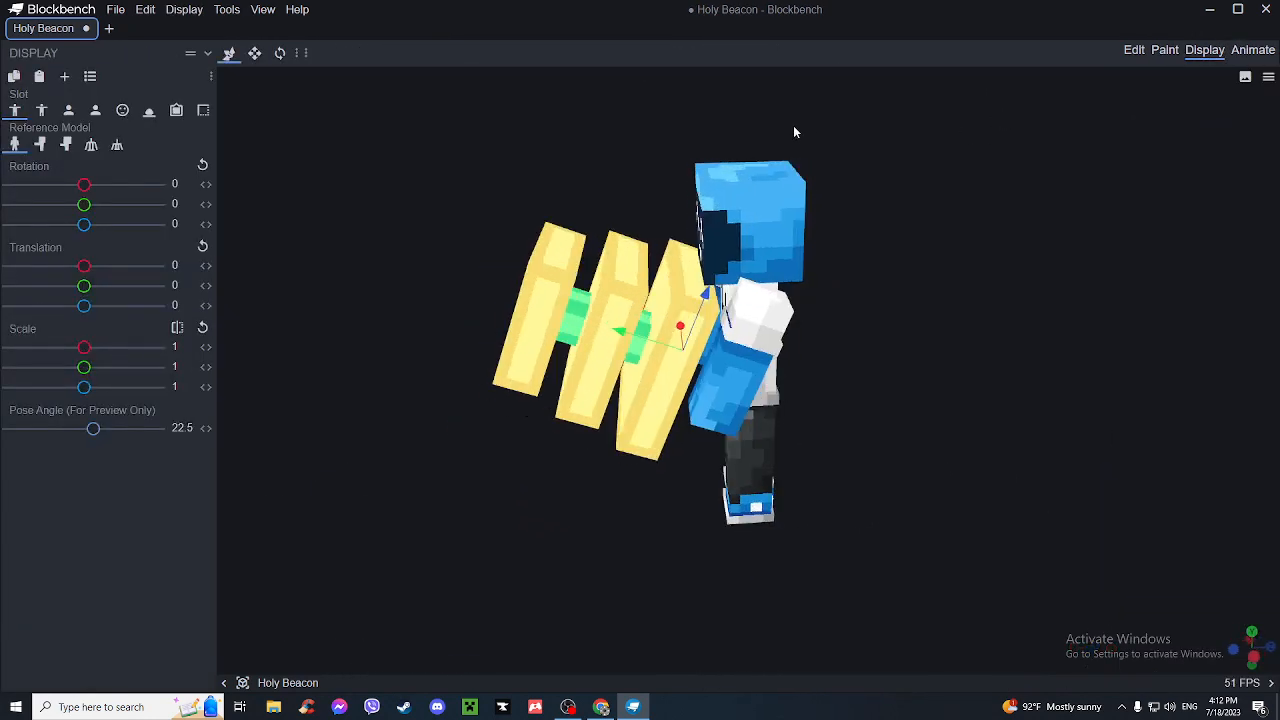
# - In the third-person right slot, scale the beacon to about 0.387 and move it to -1 on Y
pyautogui.moveTo(796, 119); pyautogui.dragTo(842, 180)
pyautogui.press('s')
pyautogui.keyDown('shift'); pyautogui.moveTo(660, 308); pyautogui.dragTo(645, 380); pyautogui.keyUp('shift')
pyautogui.moveTo(800, 283); pyautogui.dragTo(646, 286)
pyautogui.press('v')
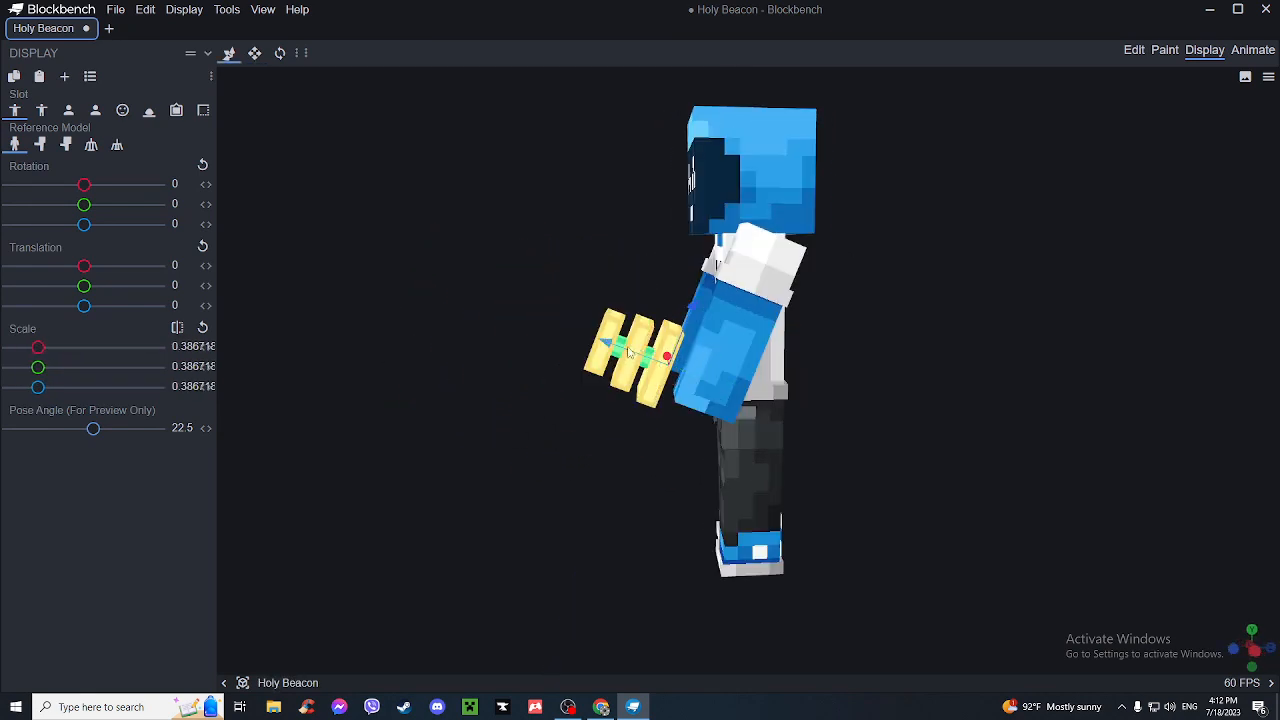
pyautogui.moveTo(600, 341); pyautogui.dragTo(614, 347)
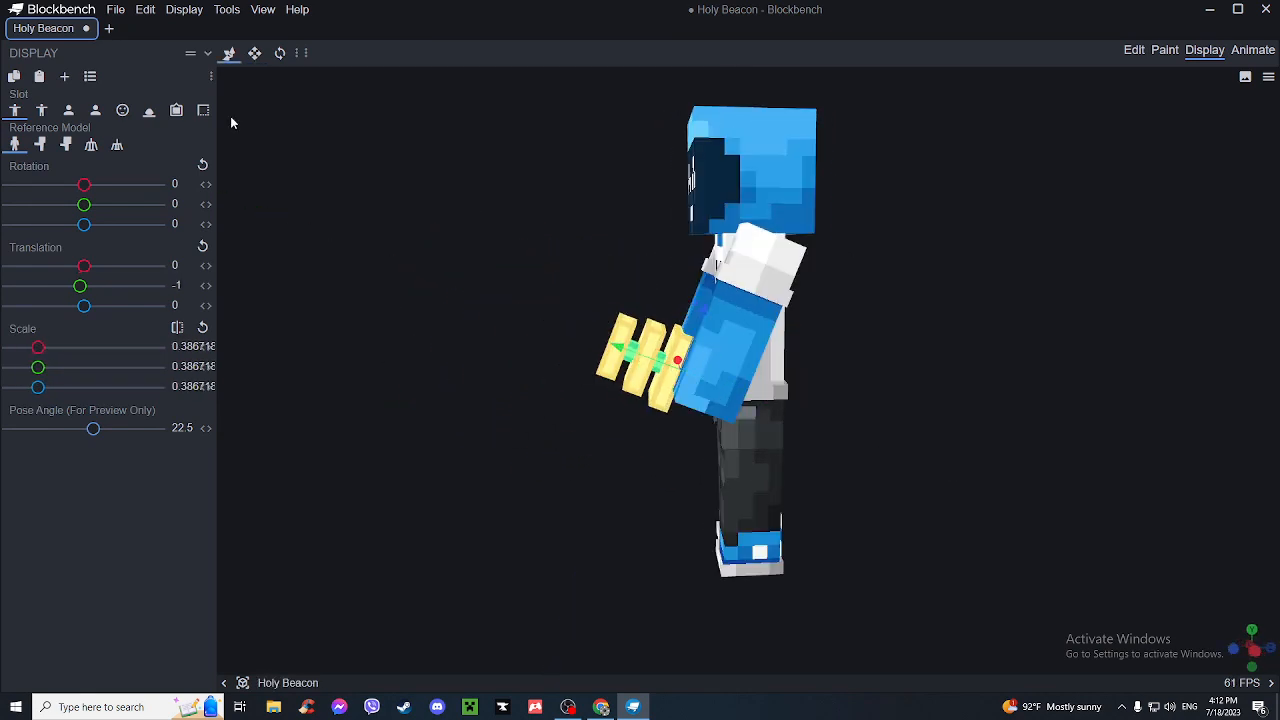
# - Scale the beacon to about 0.361 in the third-person left slot
pyautogui.click(40, 112)
pyautogui.press('s')
pyautogui.keyDown('shift'); pyautogui.moveTo(767, 354); pyautogui.dragTo(750, 410); pyautogui.keyUp('shift')
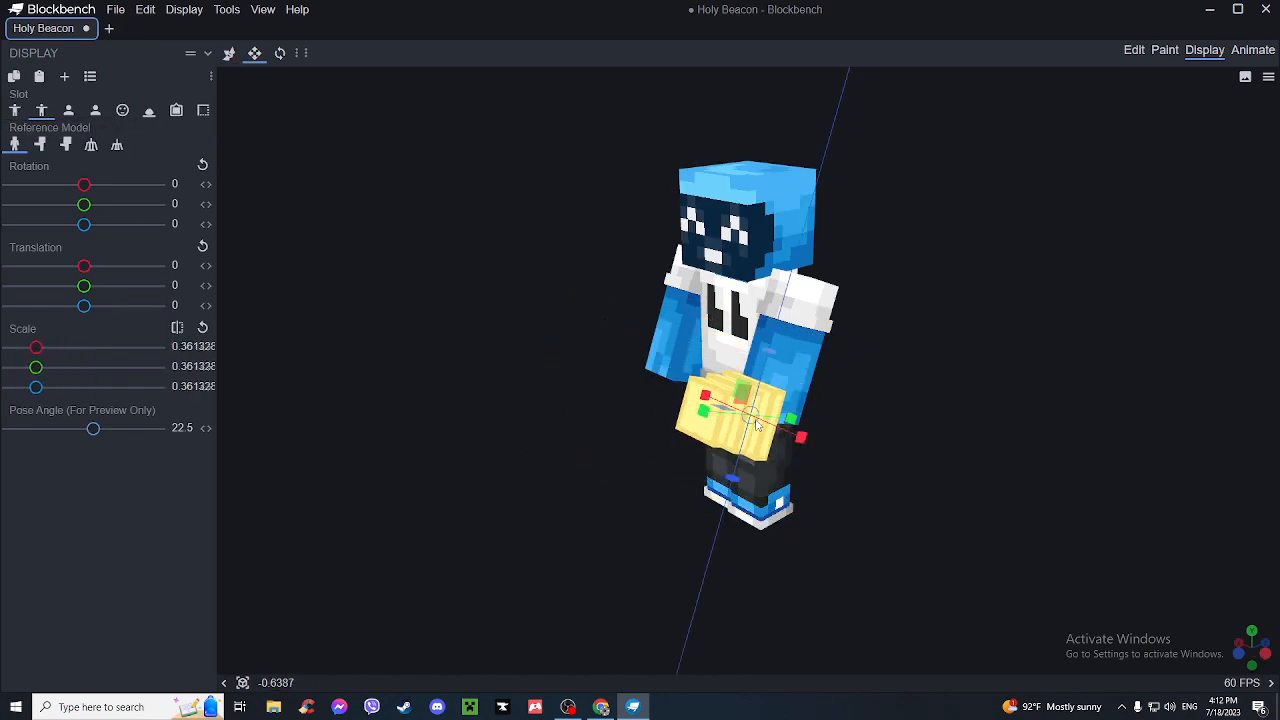
# - Copy the third-person right display settings to the third-person left slot
pyautogui.click(15, 112)
pyautogui.click(14, 78)
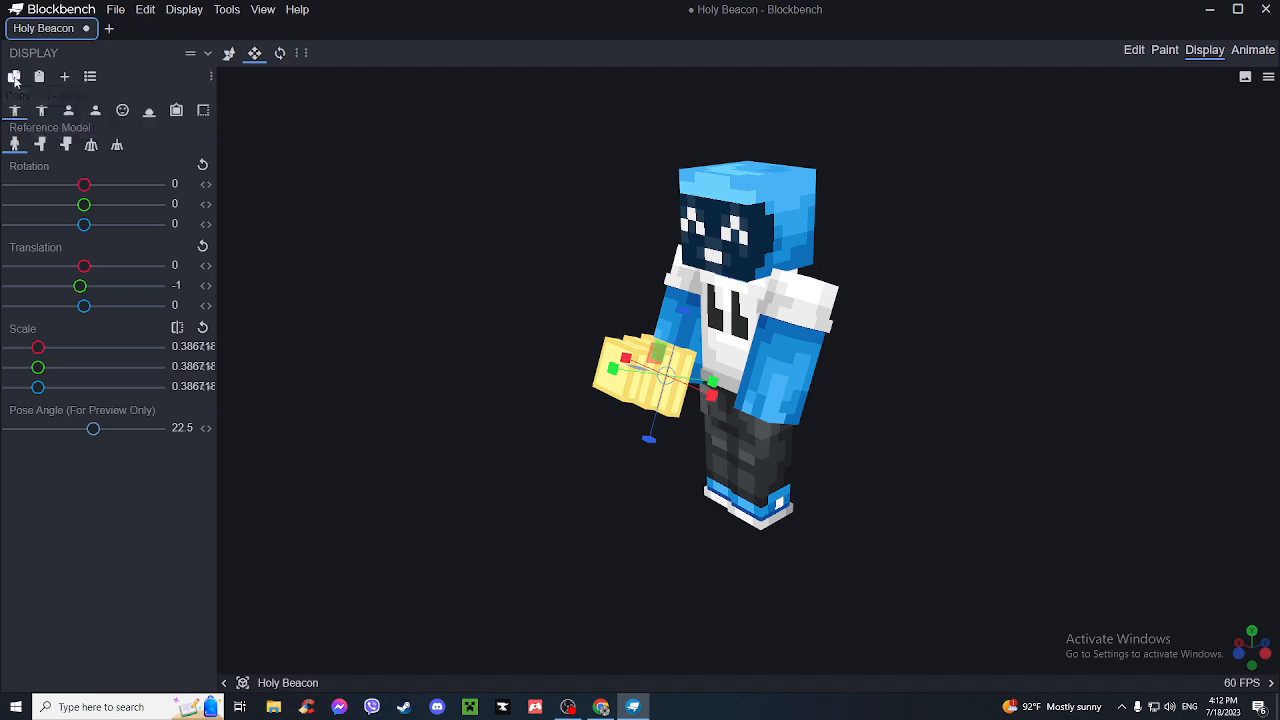
pyautogui.click(40, 111)
pyautogui.click(38, 78)
# - Scale the first-person right display to about 0.369, rotate it -11 on Y, and copy these settings to first-person left
pyautogui.click(68, 111)
pyautogui.keyDown('shift'); pyautogui.moveTo(991, 514); pyautogui.dragTo(1005, 646); pyautogui.keyUp('shift')
pyautogui.press('r')
pyautogui.click(14, 78)
pyautogui.click(95, 111)
pyautogui.click(38, 78)
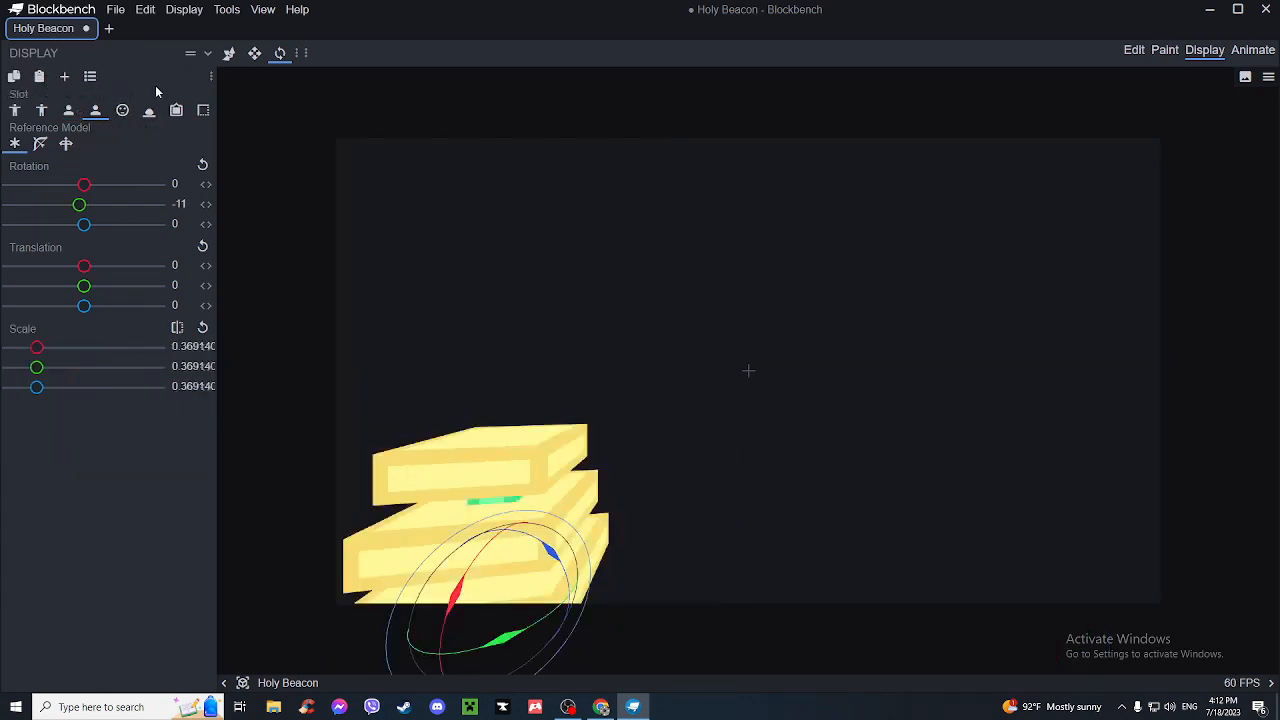
# - Raise the beacon to 5.5 on Y in the head slot and shift it down in the item frame slot
pyautogui.click(125, 112)
pyautogui.press('v')
pyautogui.moveTo(750, 205); pyautogui.dragTo(750, 136)
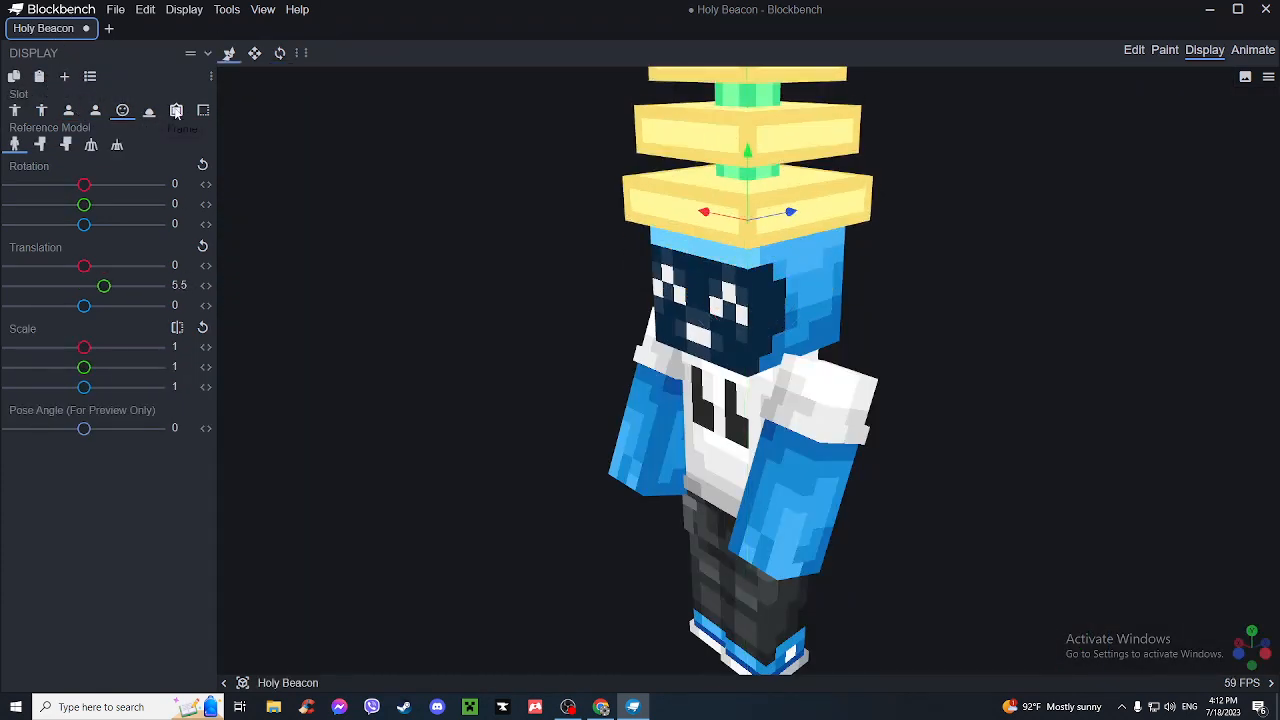
pyautogui.click(176, 110)
pyautogui.moveTo(680, 215); pyautogui.dragTo(681, 263)
# - In the GUI slot, place the beacon at -7.5 on Y, scaled to about 0.768 and rotated about 11.25, -40.95, 1.25
pyautogui.click(203, 110)
pyautogui.moveTo(748, 340); pyautogui.dragTo(750, 384)
pyautogui.press('s')
pyautogui.keyDown('shift'); pyautogui.moveTo(812, 411); pyautogui.dragTo(712, 425); pyautogui.keyUp('shift')
pyautogui.press('r')
pyautogui.moveTo(759, 408)
pyautogui.mouseDown()
pyautogui.moveTo(760, 429)
pyautogui.moveTo(740, 420)
pyautogui.mouseUp()
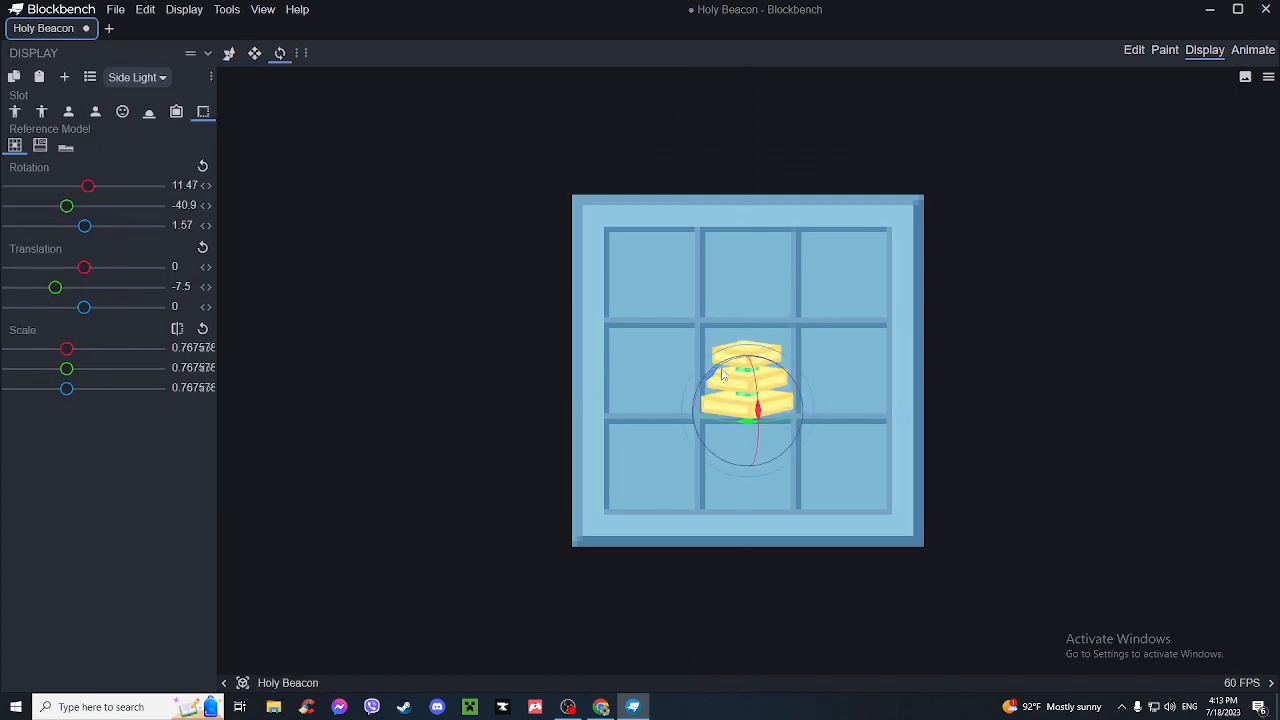
pyautogui.moveTo(714, 374); pyautogui.dragTo(748, 340)
# - Reduce the GUI display scale to about 0.66 and move the beacon to -5.5 on Y to fit the slot
pyautogui.press('v')
pyautogui.press('s')
pyautogui.keyDown('shift'); pyautogui.moveTo(799, 410); pyautogui.dragTo(787, 410); pyautogui.keyUp('shift')
pyautogui.press('v')
pyautogui.moveTo(756, 352); pyautogui.dragTo(757, 348)
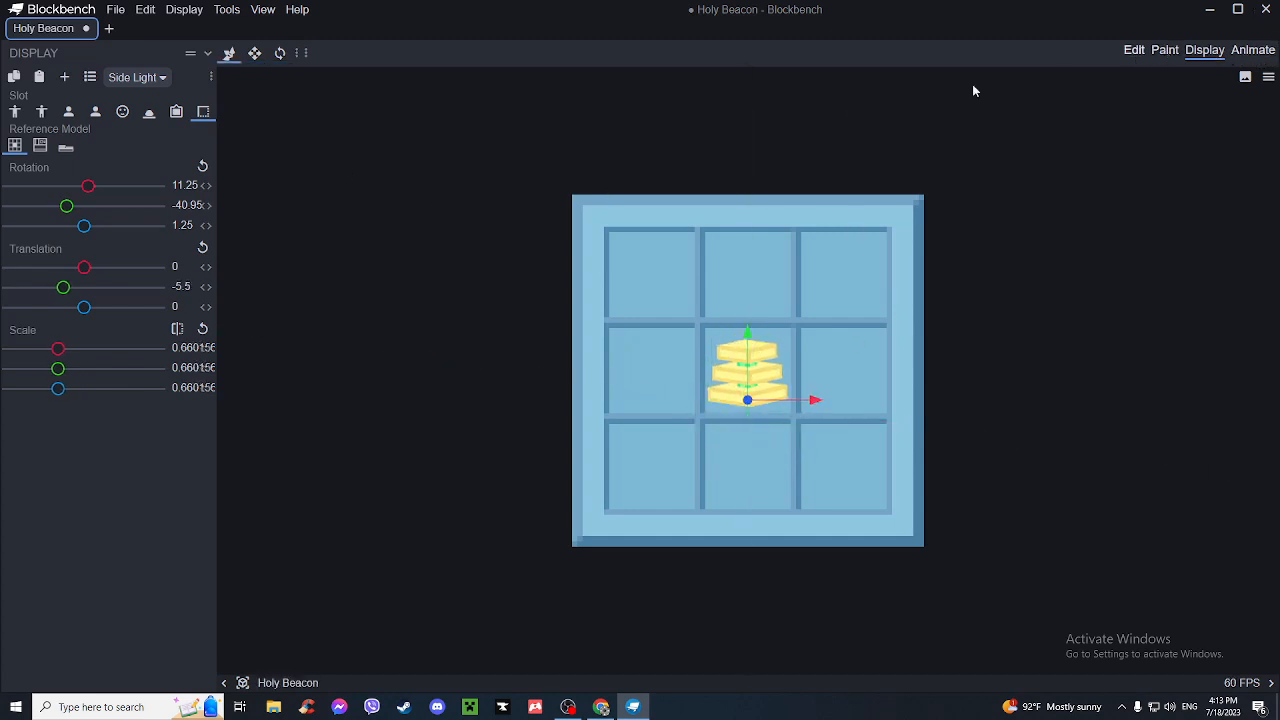
# - In the ground slot, scale the beacon to 0.4375 and lower it to -3.75 on Y
pyautogui.click(14, 111)
pyautogui.click(41, 111)
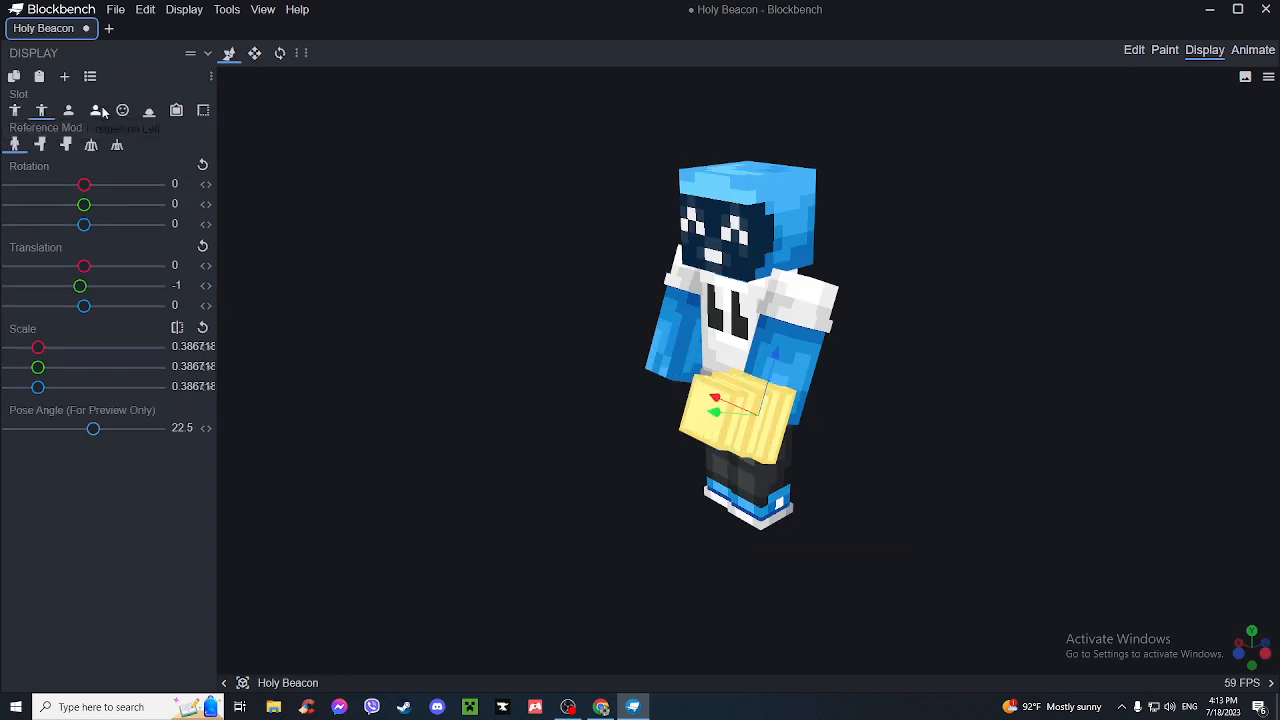
pyautogui.click(96, 111)
pyautogui.click(68, 111)
pyautogui.click(149, 111)
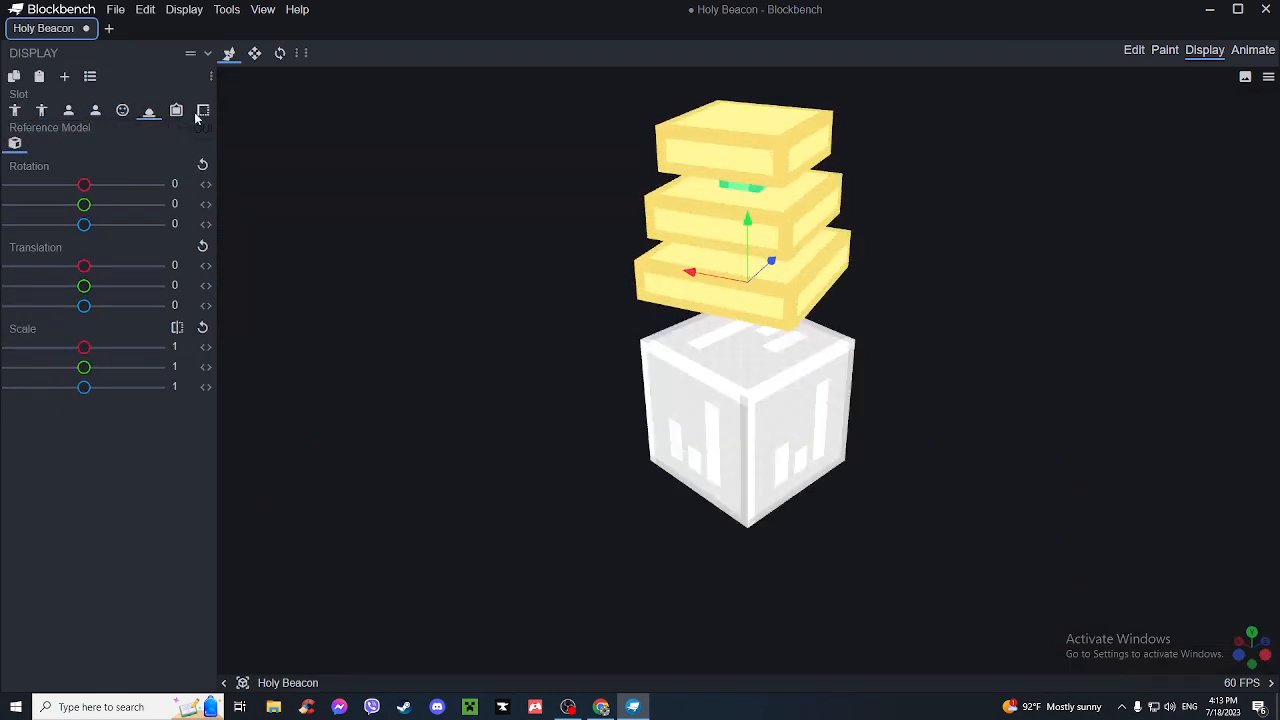
pyautogui.moveTo(891, 222); pyautogui.dragTo(707, 357)
pyautogui.press('s')
# - Review the beacon's placement in the head, ground, item frame and GUI display slots
pyautogui.click(122, 111)
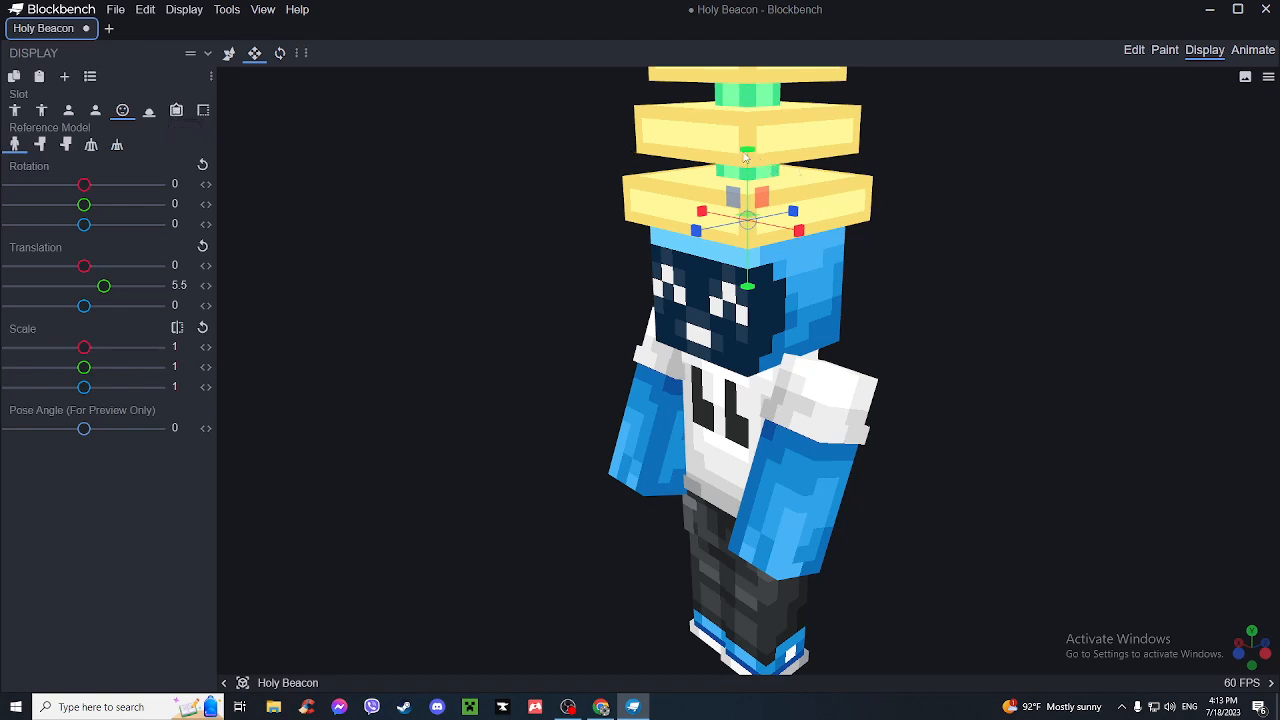
pyautogui.press('s')
pyautogui.moveTo(745, 157)
pyautogui.mouseDown()
pyautogui.moveTo(748, 172)
pyautogui.moveTo(748, 157)
pyautogui.mouseUp()
pyautogui.click(147, 111)
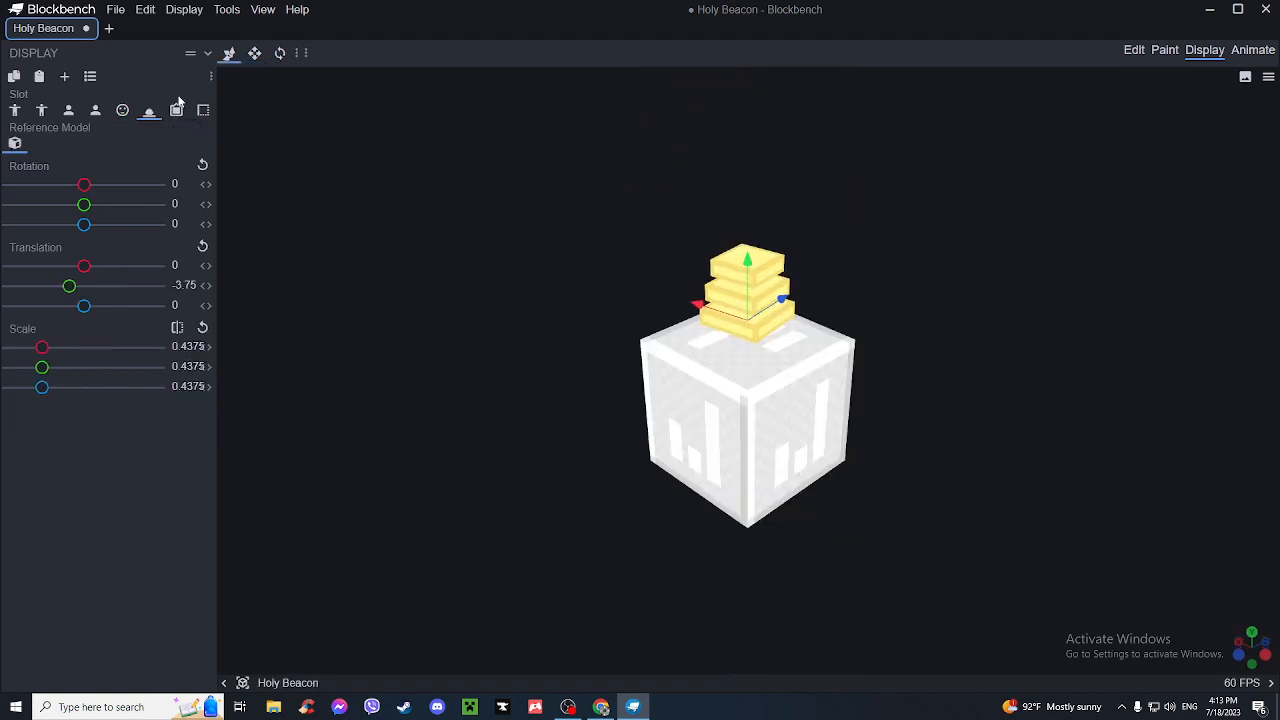
pyautogui.click(176, 111)
pyautogui.click(204, 111)
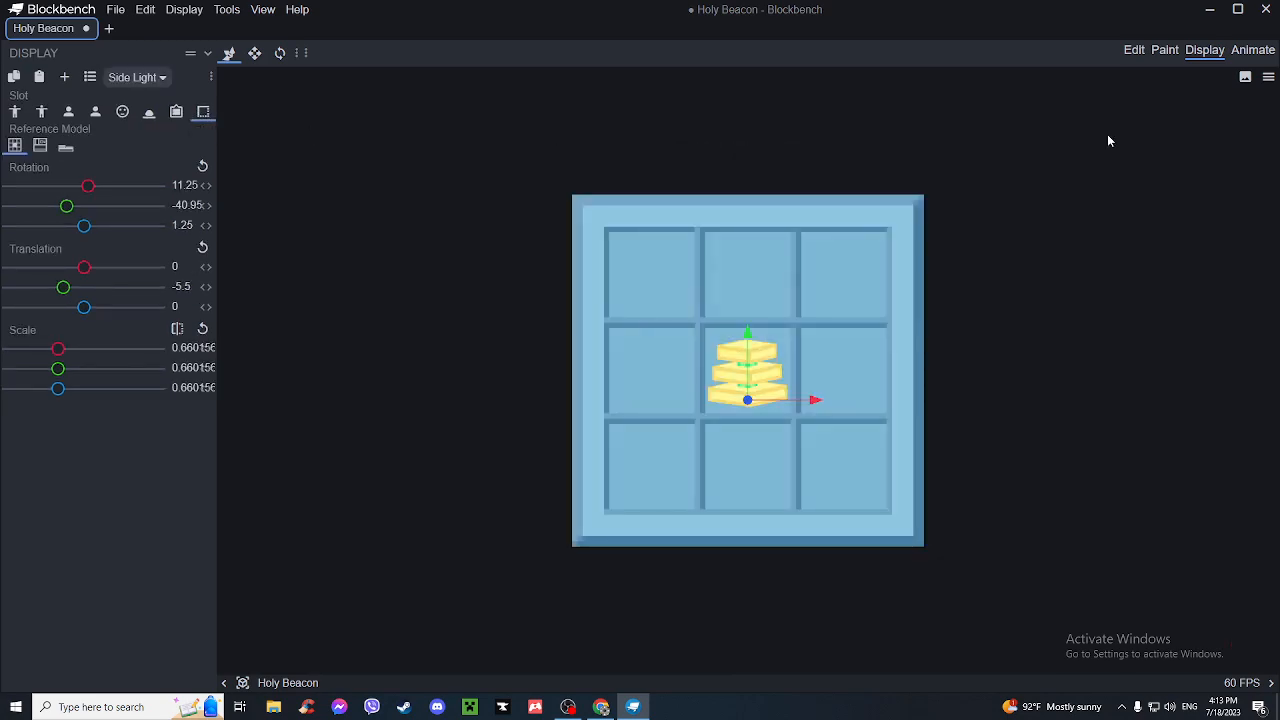
# - Switch to the Animate workspace and select the "top" bone
pyautogui.click(1250, 50)
pyautogui.moveTo(946, 236); pyautogui.dragTo(697, 288)
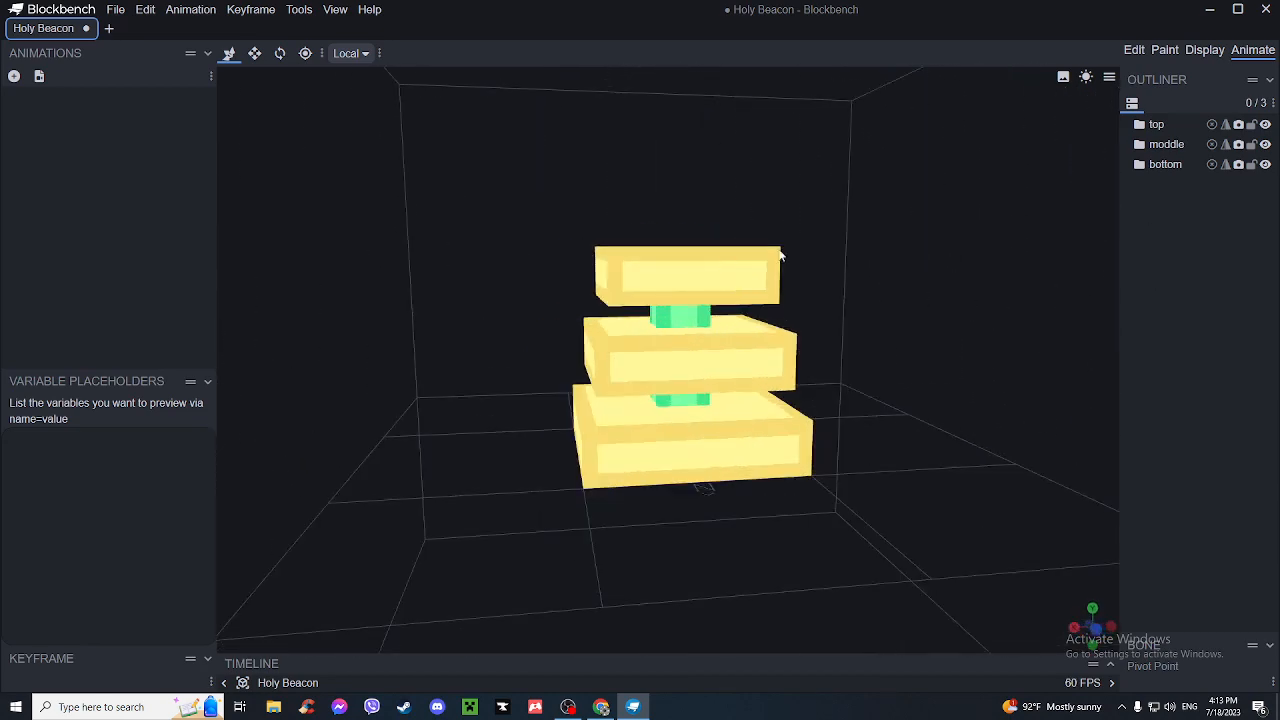
pyautogui.click(1156, 124)
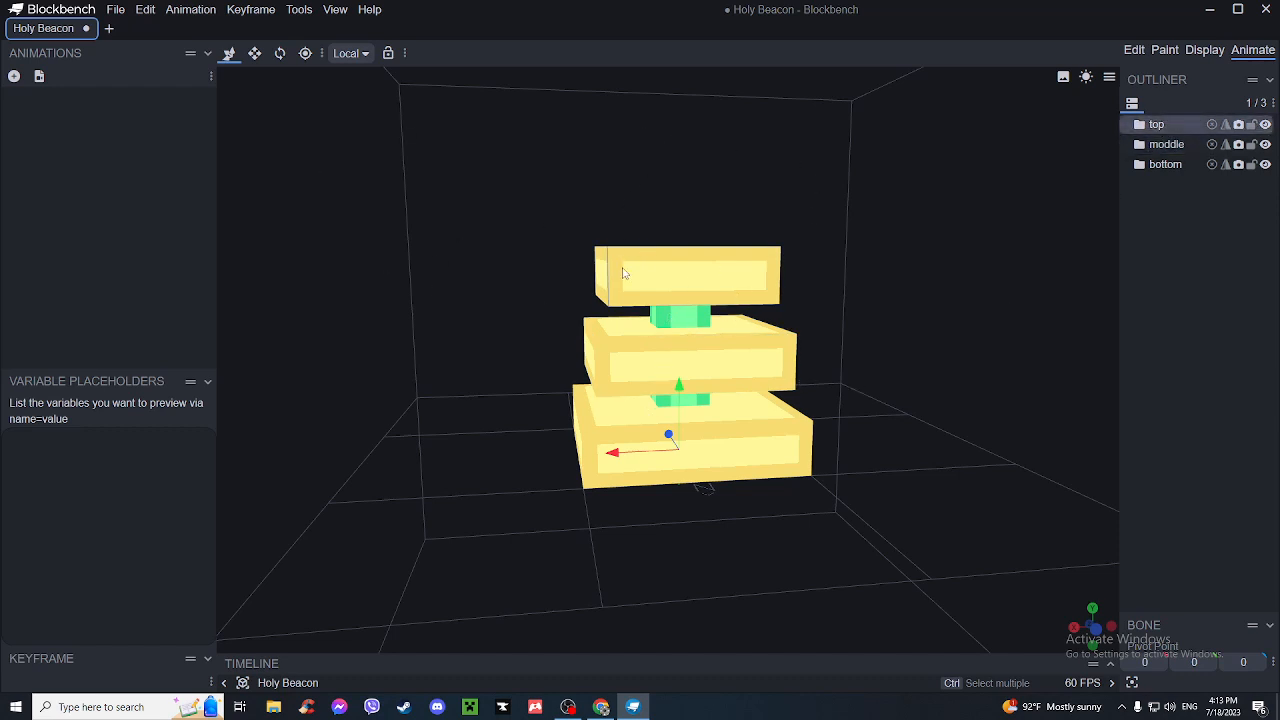
# - Create a new animation named "0" with its loop mode set to Loop
pyautogui.click(14, 77)
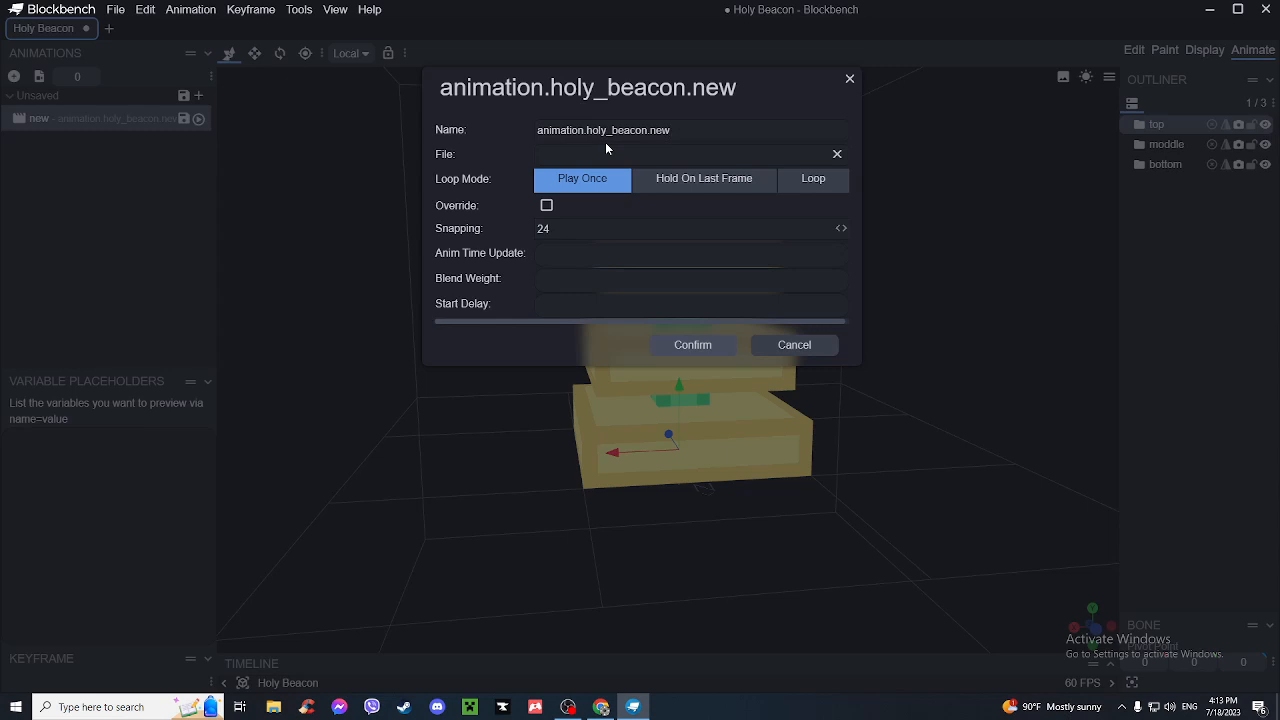
pyautogui.moveTo(703, 130); pyautogui.dragTo(656, 138)
pyautogui.moveTo(536, 134); pyautogui.dragTo(655, 141)
pyautogui.moveTo(661, 133); pyautogui.dragTo(474, 117)
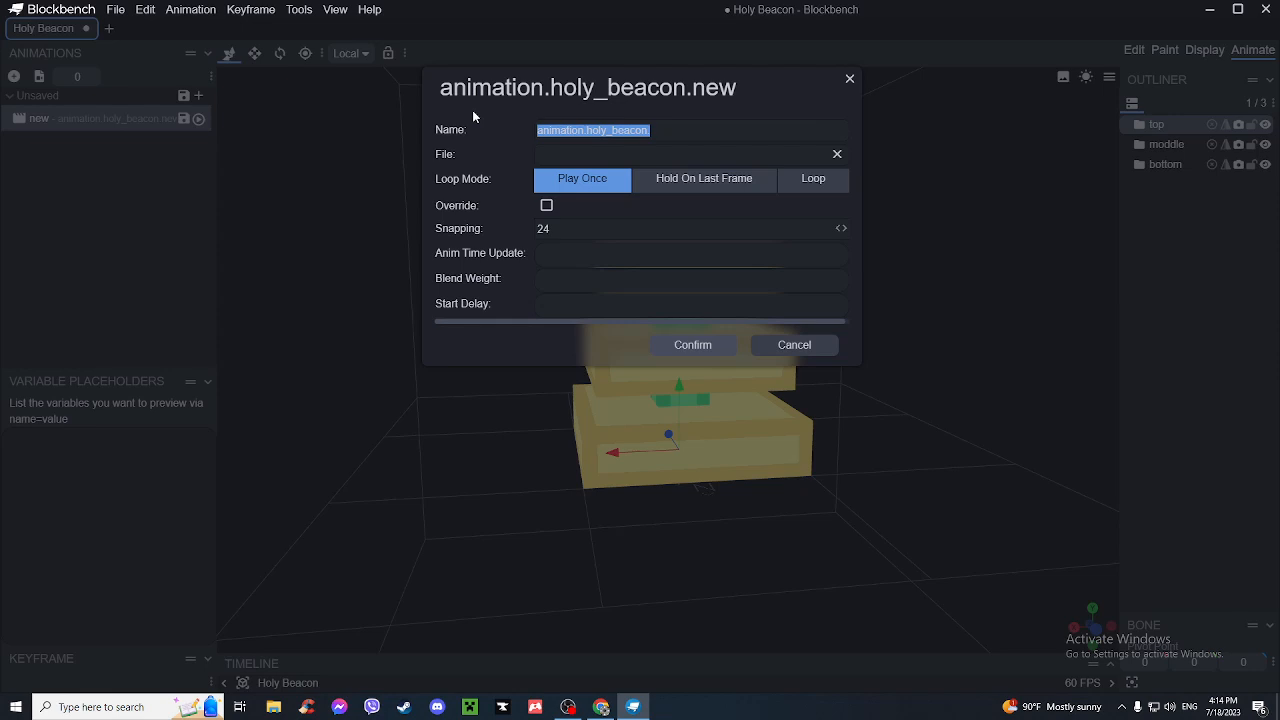
pyautogui.write('0')
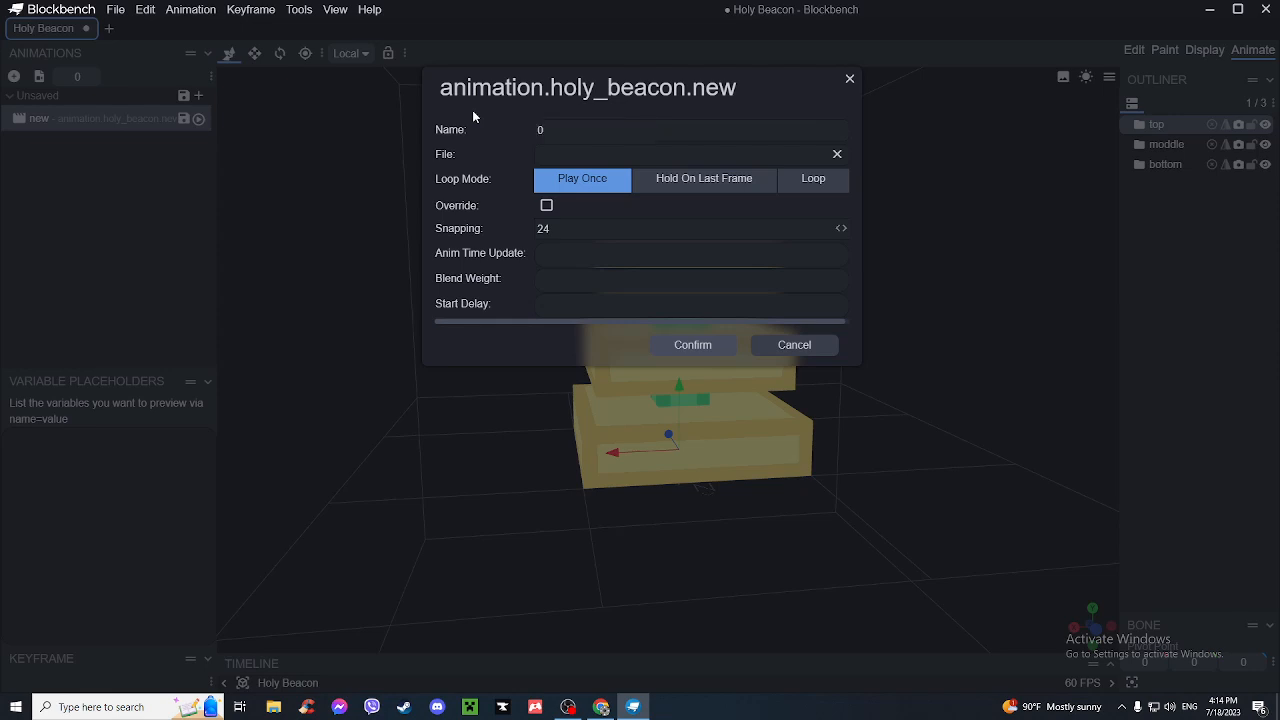
pyautogui.click(810, 180)
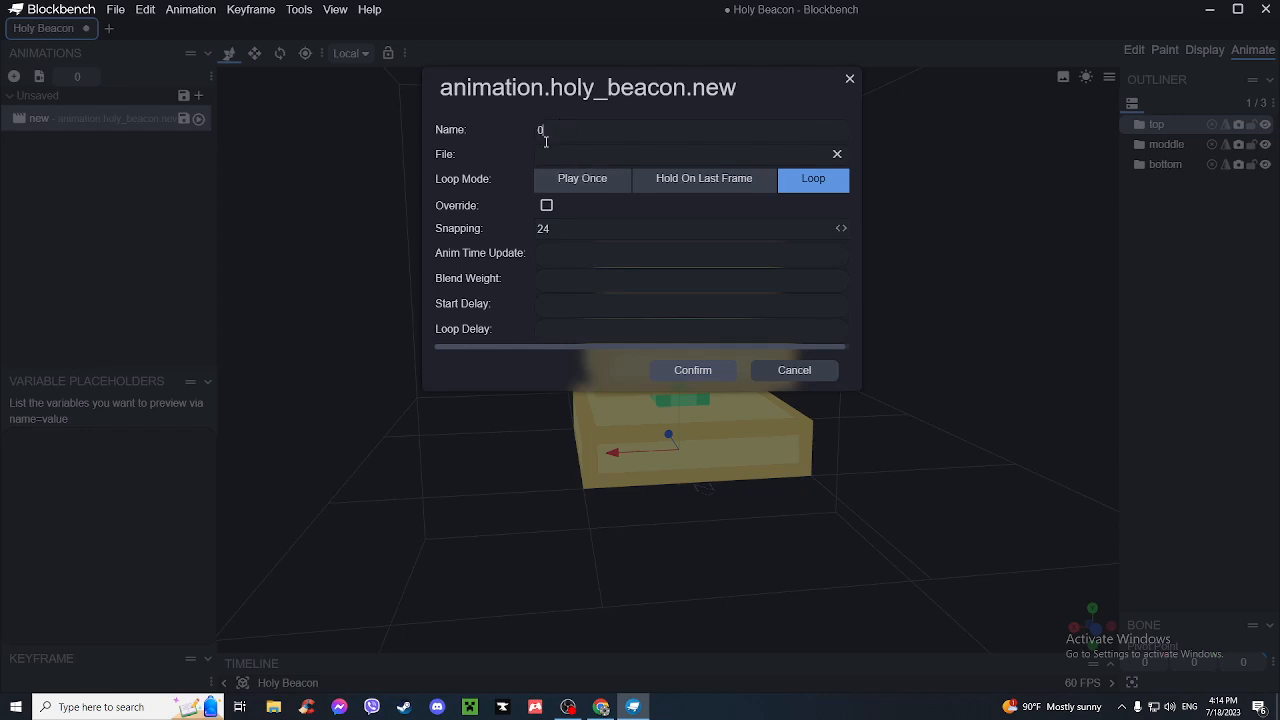
pyautogui.click(690, 371)
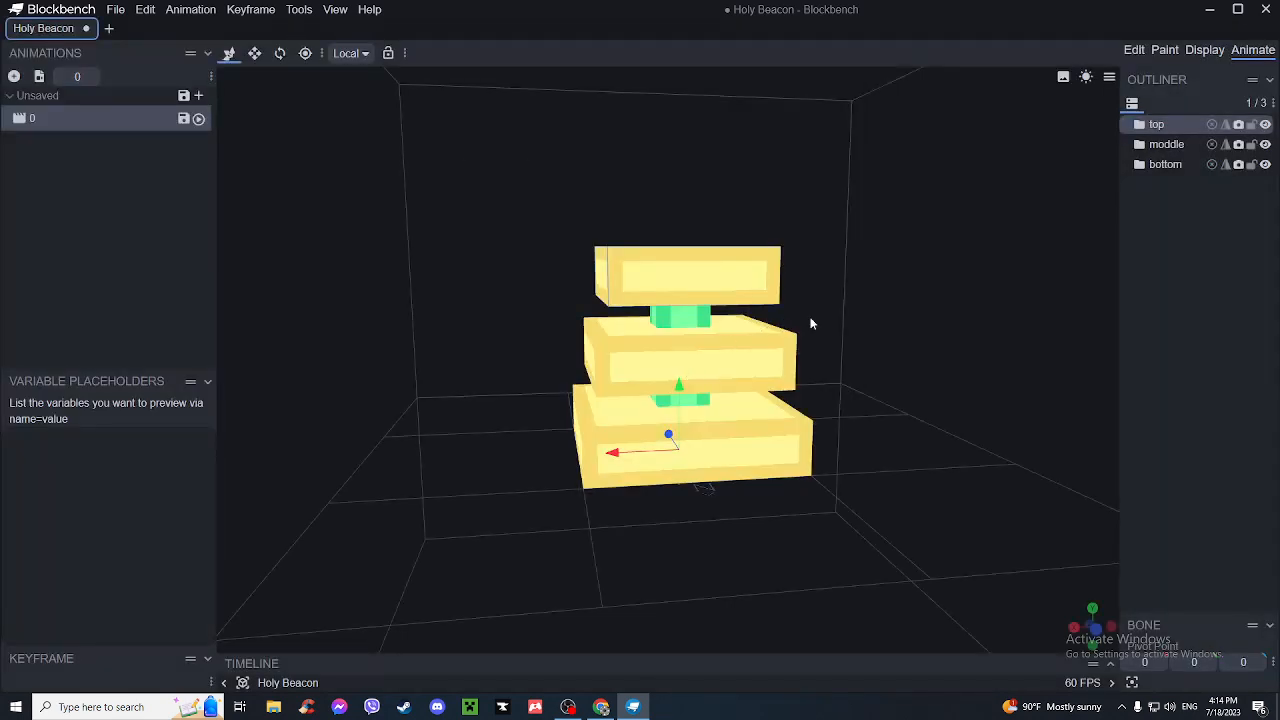
# - Create a second animation named "1" and make animation "0" the active one again
pyautogui.moveTo(875, 289); pyautogui.dragTo(826, 286)
pyautogui.click(755, 341)
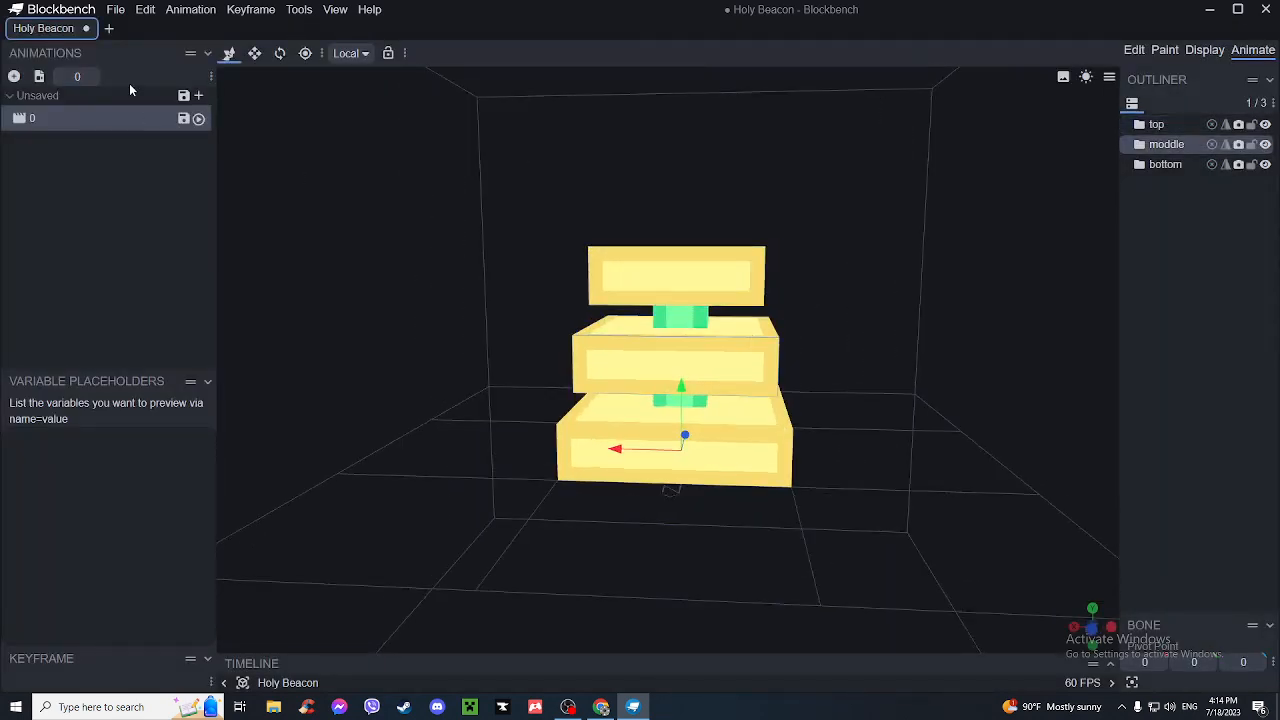
pyautogui.click(199, 96)
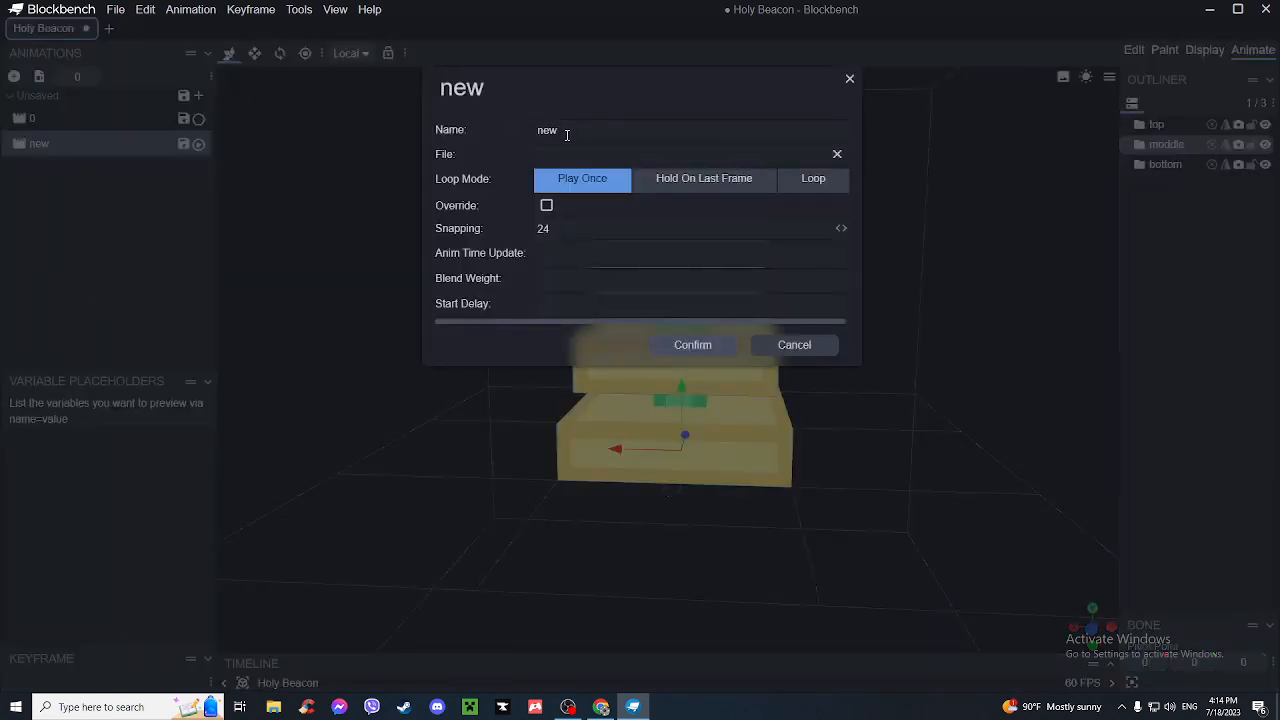
pyautogui.write('1')
pyautogui.click(695, 344)
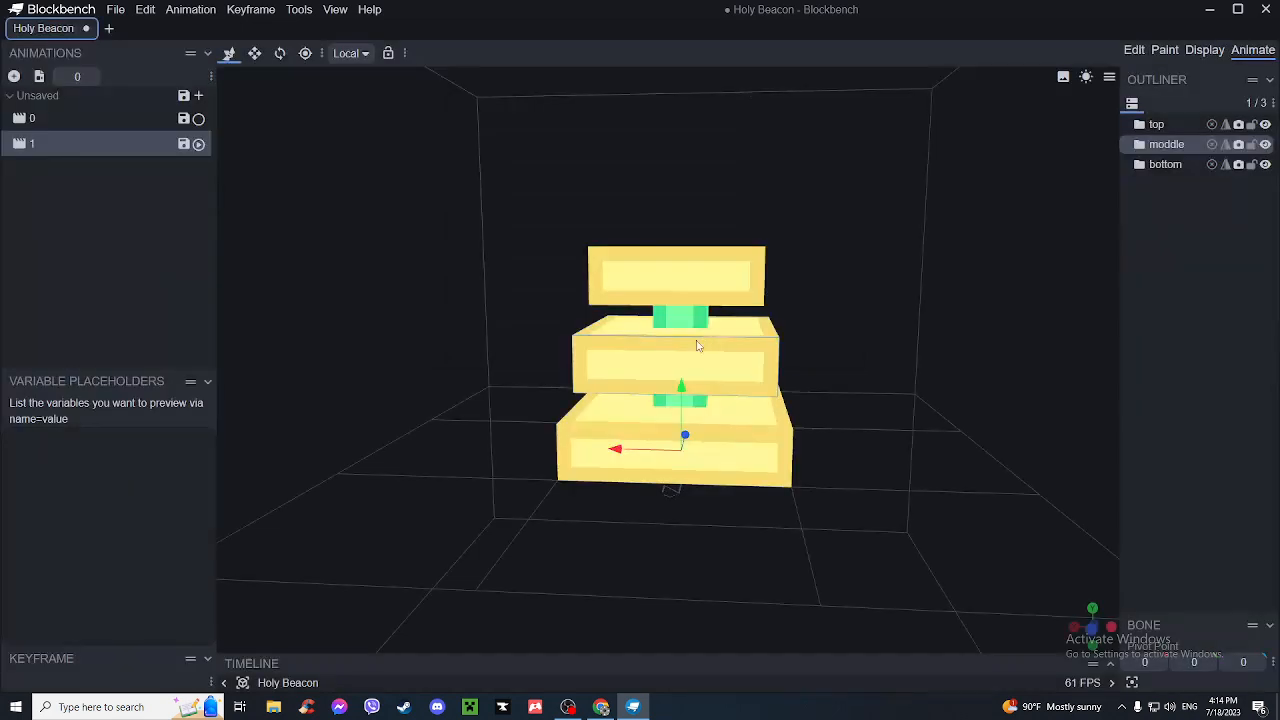
pyautogui.click(114, 119)
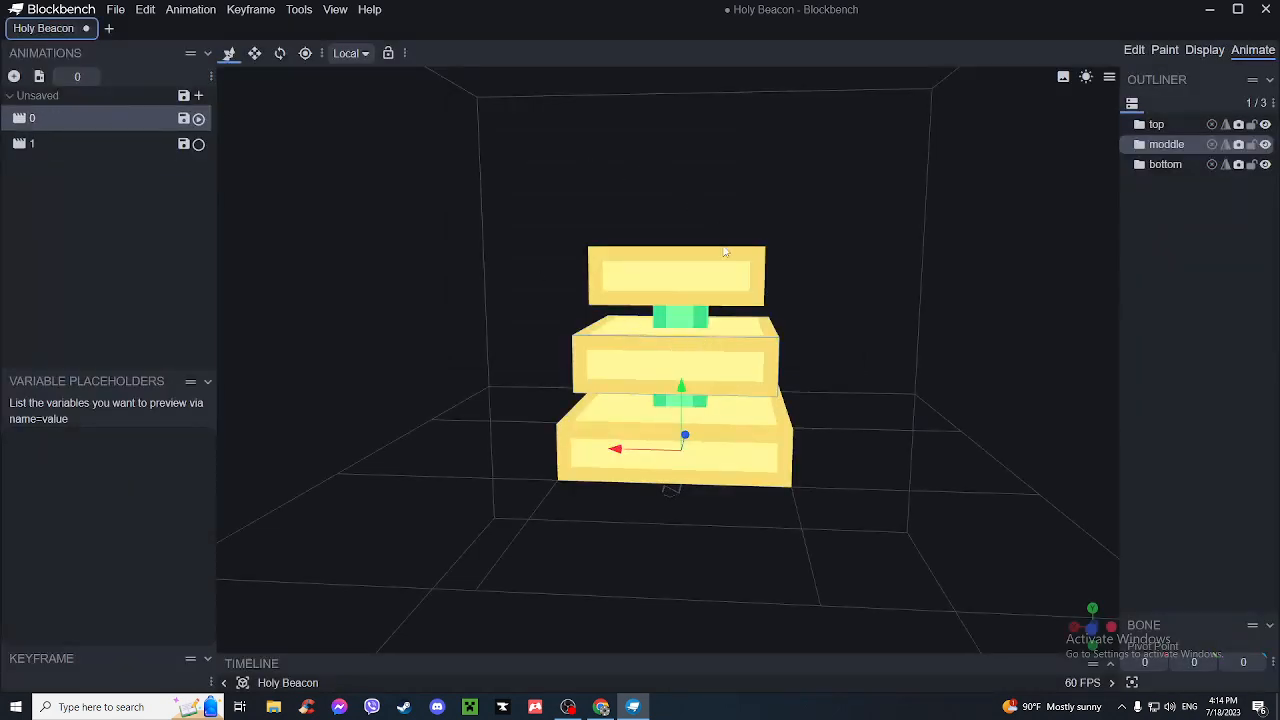
# - In the Edit workspace, center the pivot points of the "moddle" and "top" groups on their cubes
pyautogui.moveTo(710, 333); pyautogui.dragTo(900, 330)
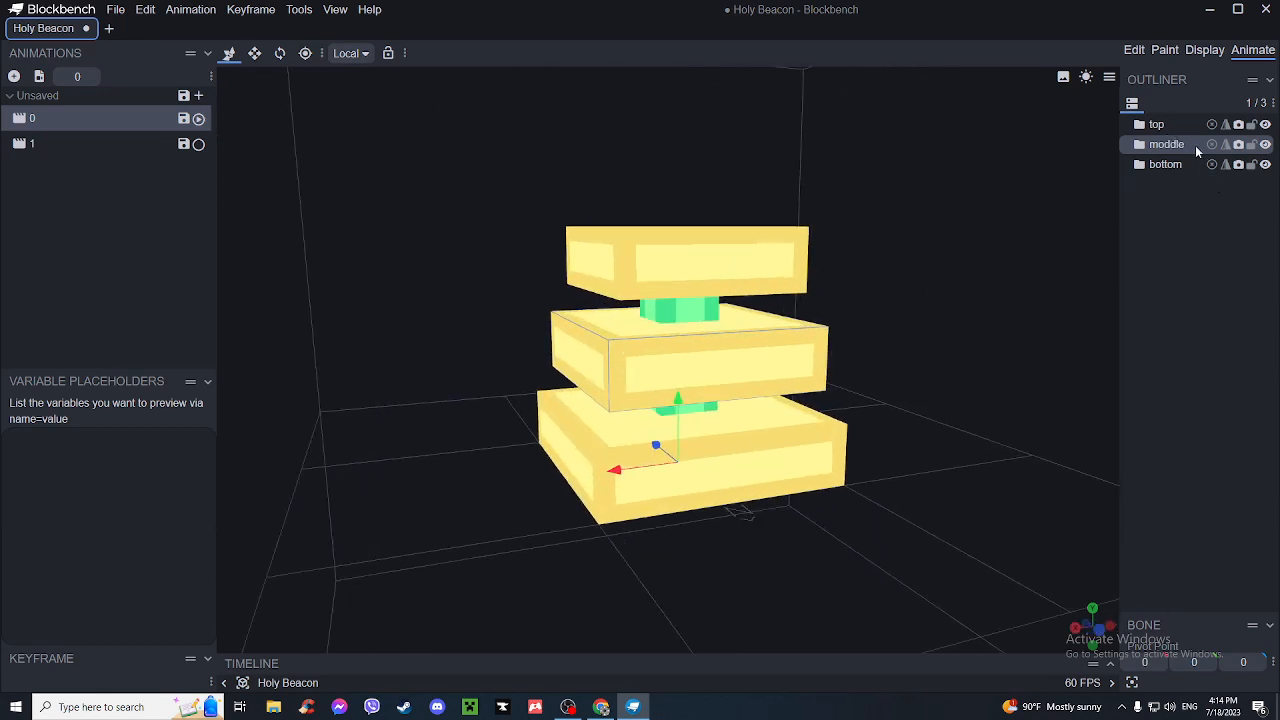
pyautogui.click(1134, 50)
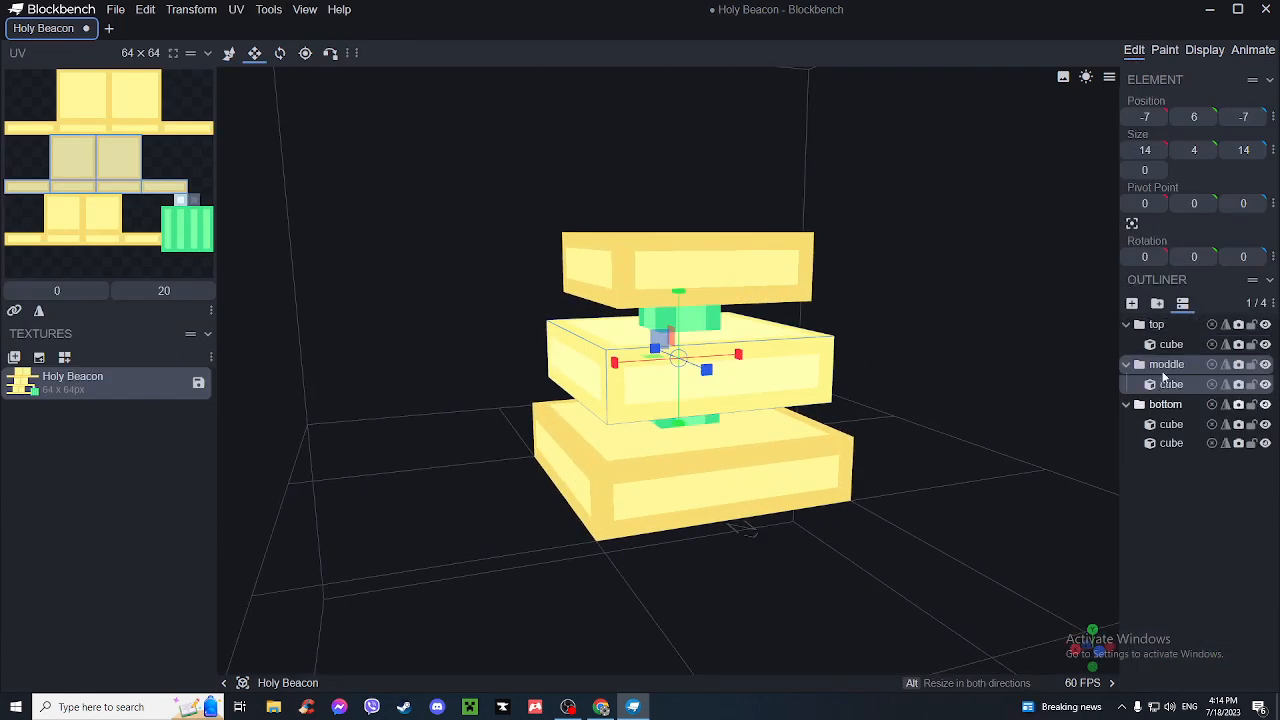
pyautogui.click(1133, 227)
pyautogui.moveTo(930, 272); pyautogui.dragTo(870, 267)
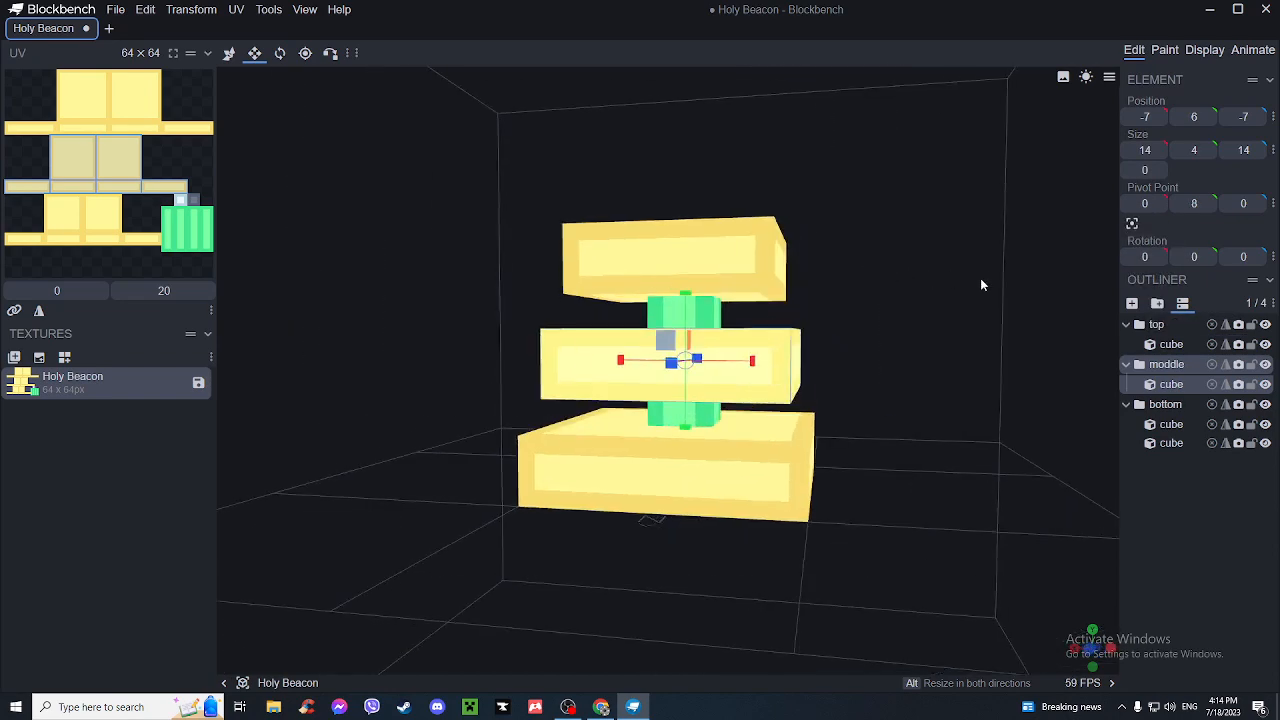
pyautogui.moveTo(980, 280); pyautogui.dragTo(1000, 277)
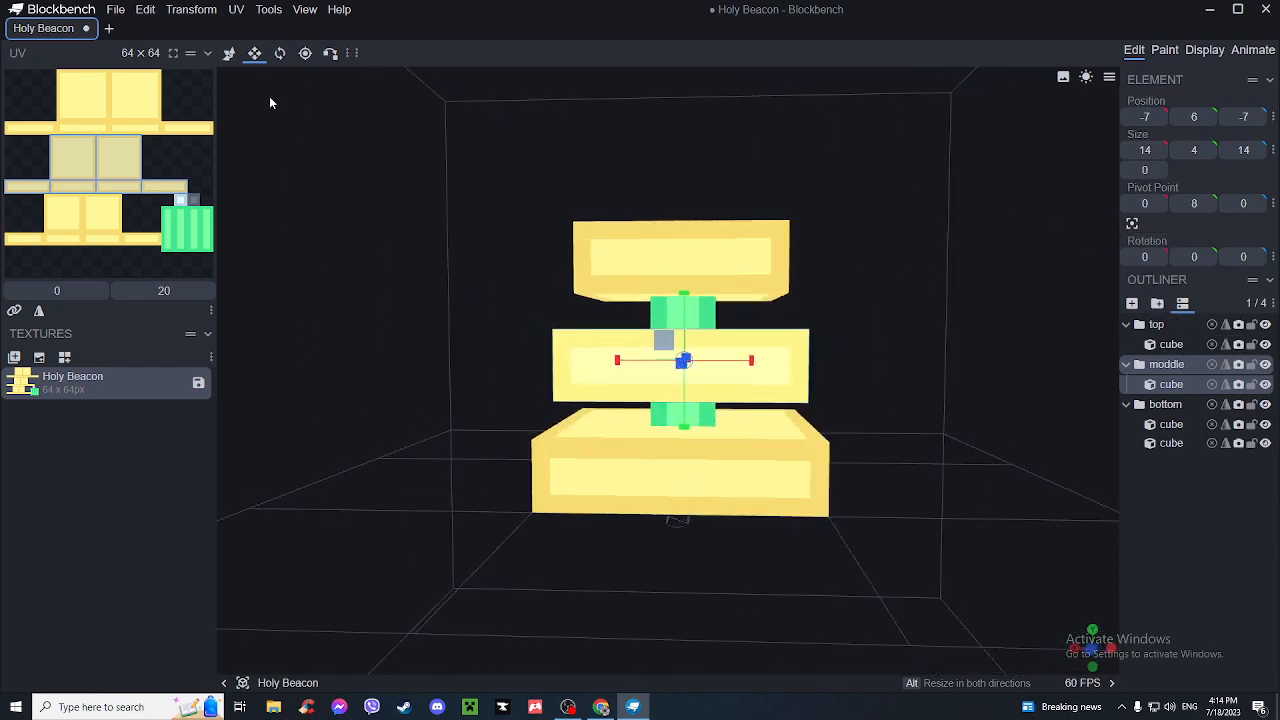
pyautogui.click(1166, 344)
pyautogui.click(1133, 225)
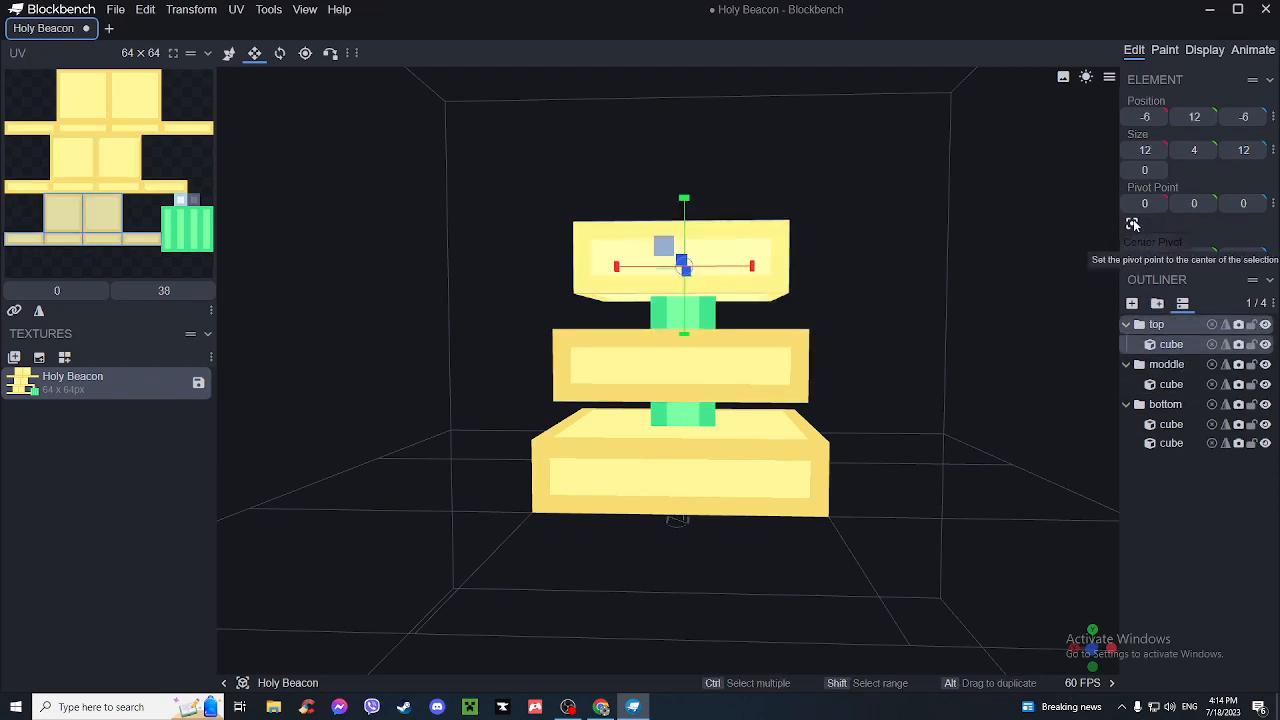
# - Using the Pivot tool, raise the "bottom" group's pivot point to 4 on Y
pyautogui.click(304, 56)
pyautogui.moveTo(820, 84); pyautogui.dragTo(749, 134)
pyautogui.click(716, 447)
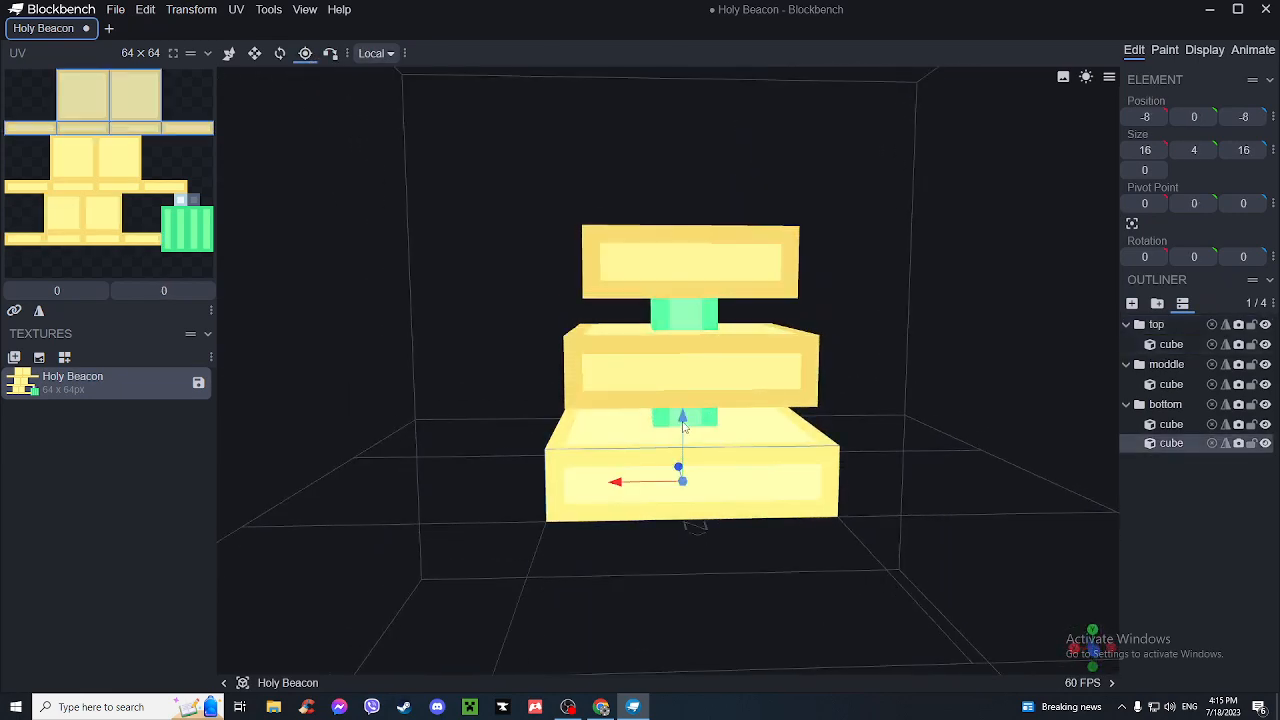
pyautogui.moveTo(695, 430); pyautogui.dragTo(697, 316)
pyautogui.moveTo(840, 370)
pyautogui.mouseDown()
pyautogui.moveTo(903, 331)
pyautogui.moveTo(888, 366)
pyautogui.moveTo(862, 366)
pyautogui.mouseUp()
pyautogui.click(757, 369)
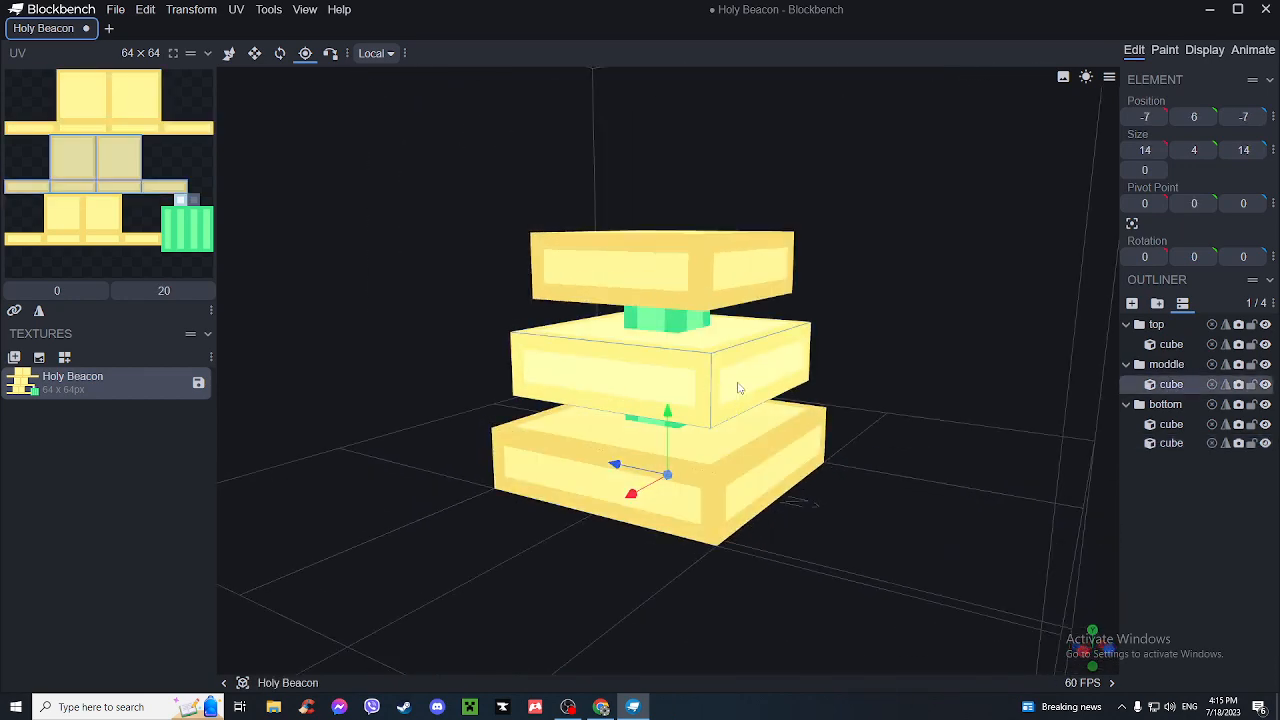
pyautogui.click(1166, 364)
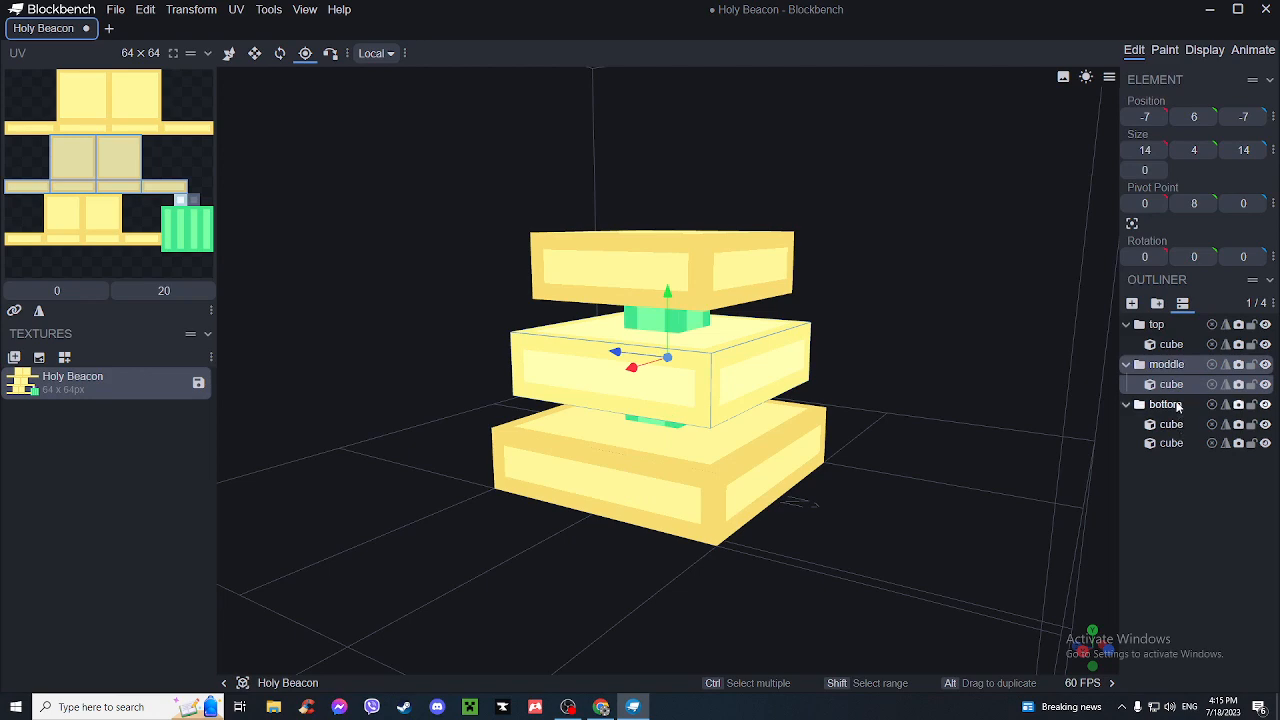
pyautogui.click(1165, 404)
pyautogui.moveTo(992, 393); pyautogui.dragTo(876, 381)
pyautogui.moveTo(683, 438); pyautogui.dragTo(690, 383)
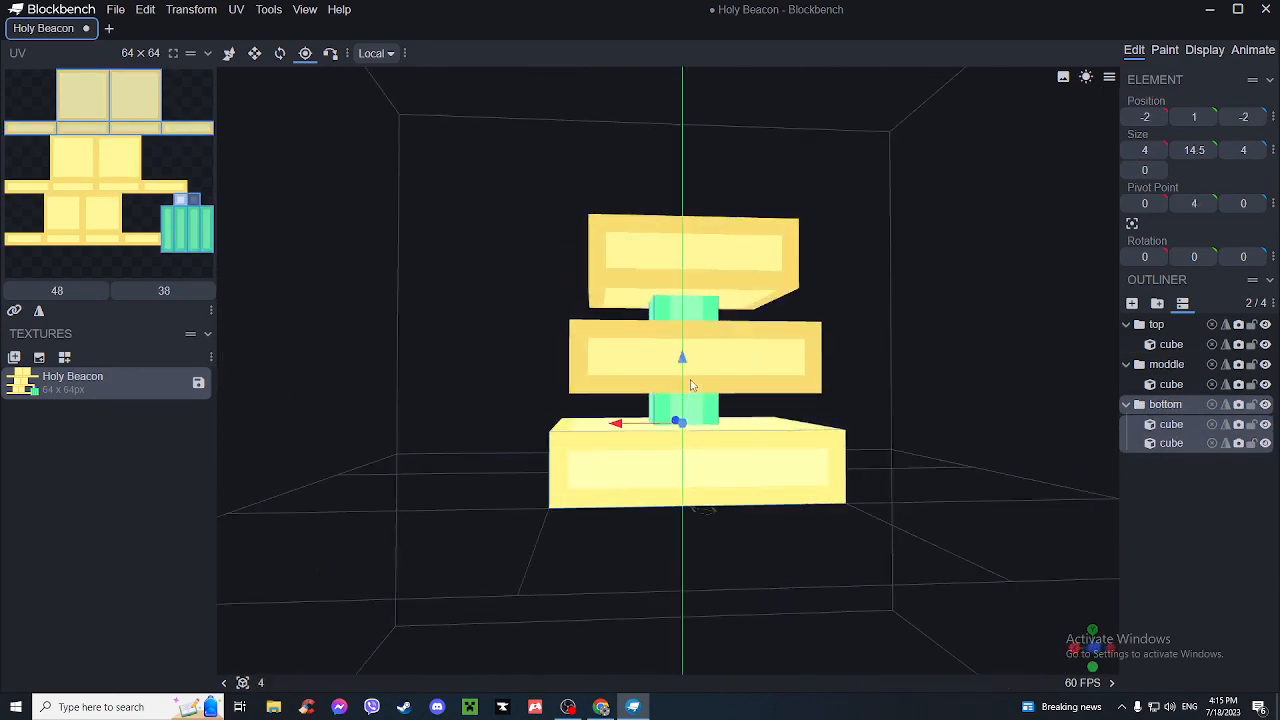
# - Check the pivots of the "top" and "moddle" groups, and return to the Animate workspace with "moddle" ready to rotate
pyautogui.click(778, 370)
pyautogui.click(746, 284)
pyautogui.click(1157, 325)
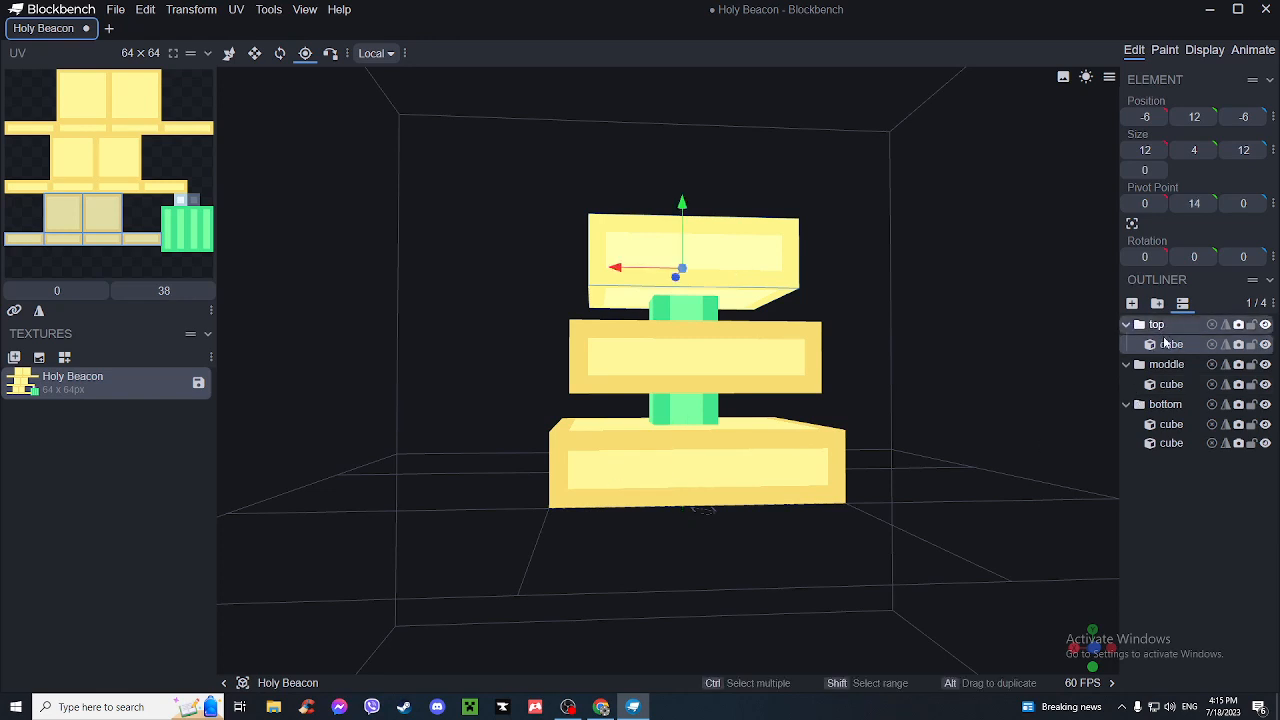
pyautogui.click(1166, 364)
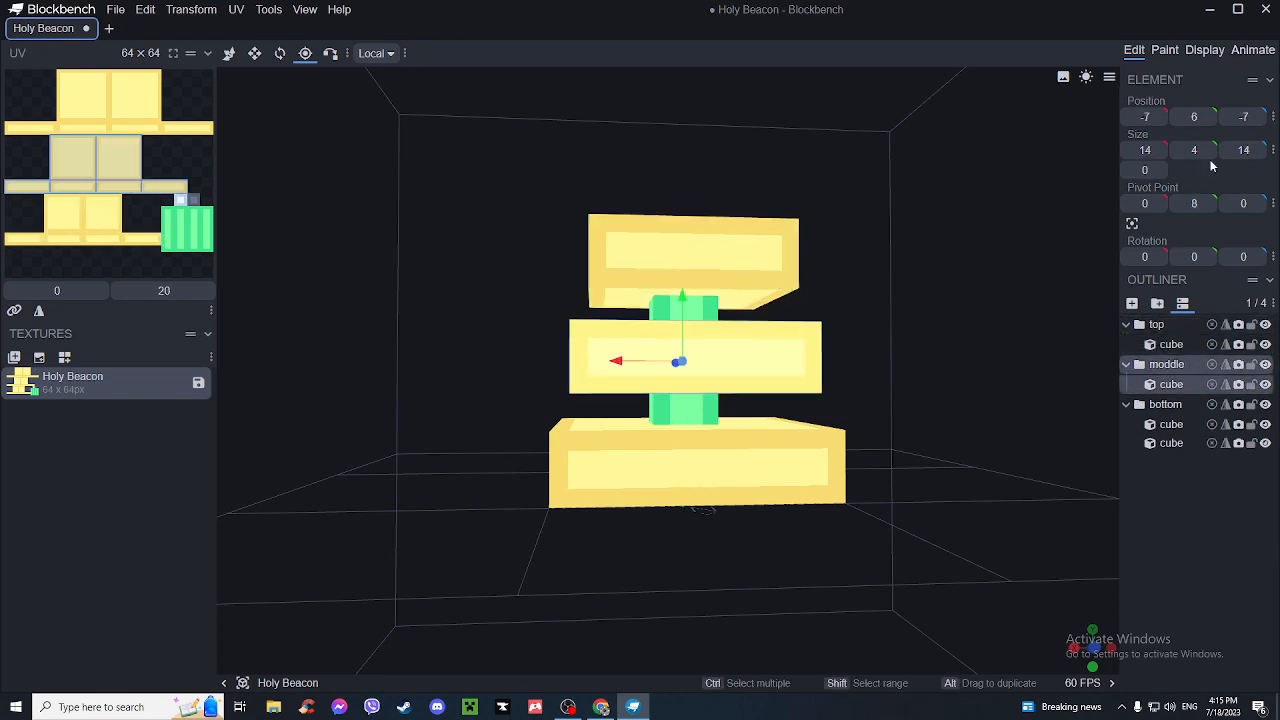
pyautogui.click(1252, 49)
pyautogui.moveTo(905, 258); pyautogui.dragTo(885, 229)
pyautogui.click(723, 255)
pyautogui.press('r')
pyautogui.click(1176, 149)
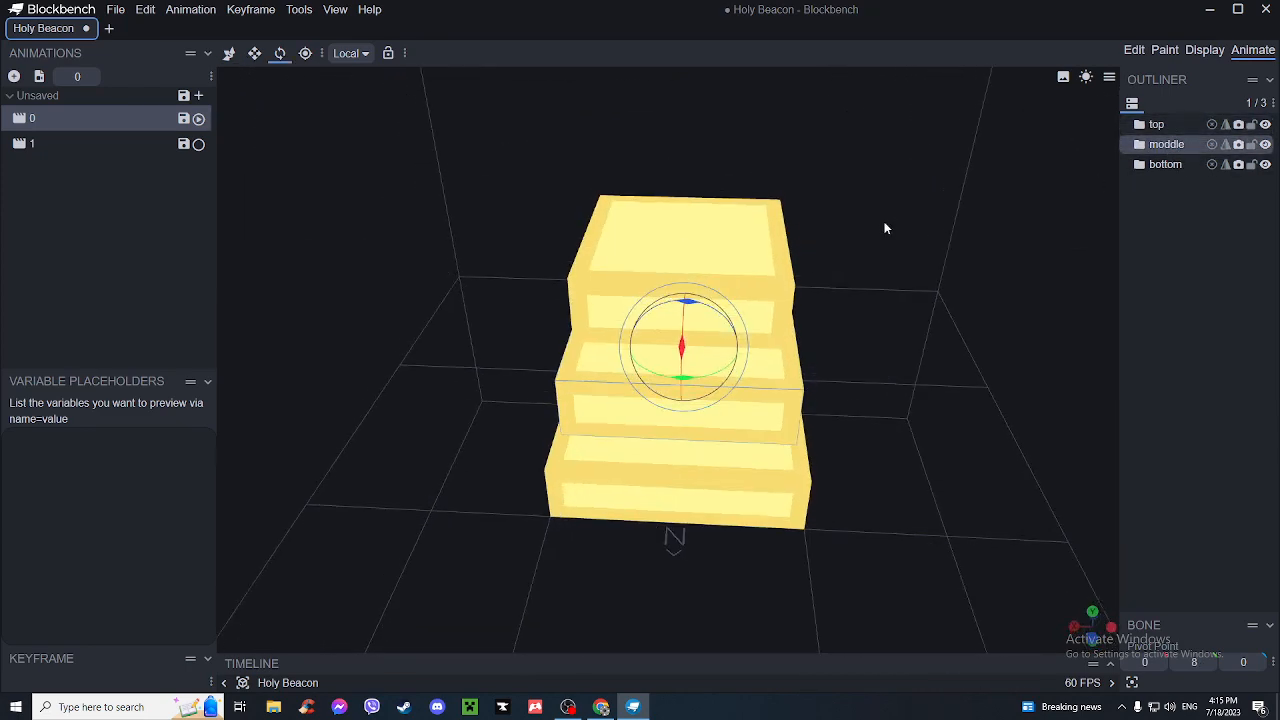
# - Expand the timeline and add rotation and position keyframes at 0 seconds for the "top" and "moddle" bones
pyautogui.click(1109, 666)
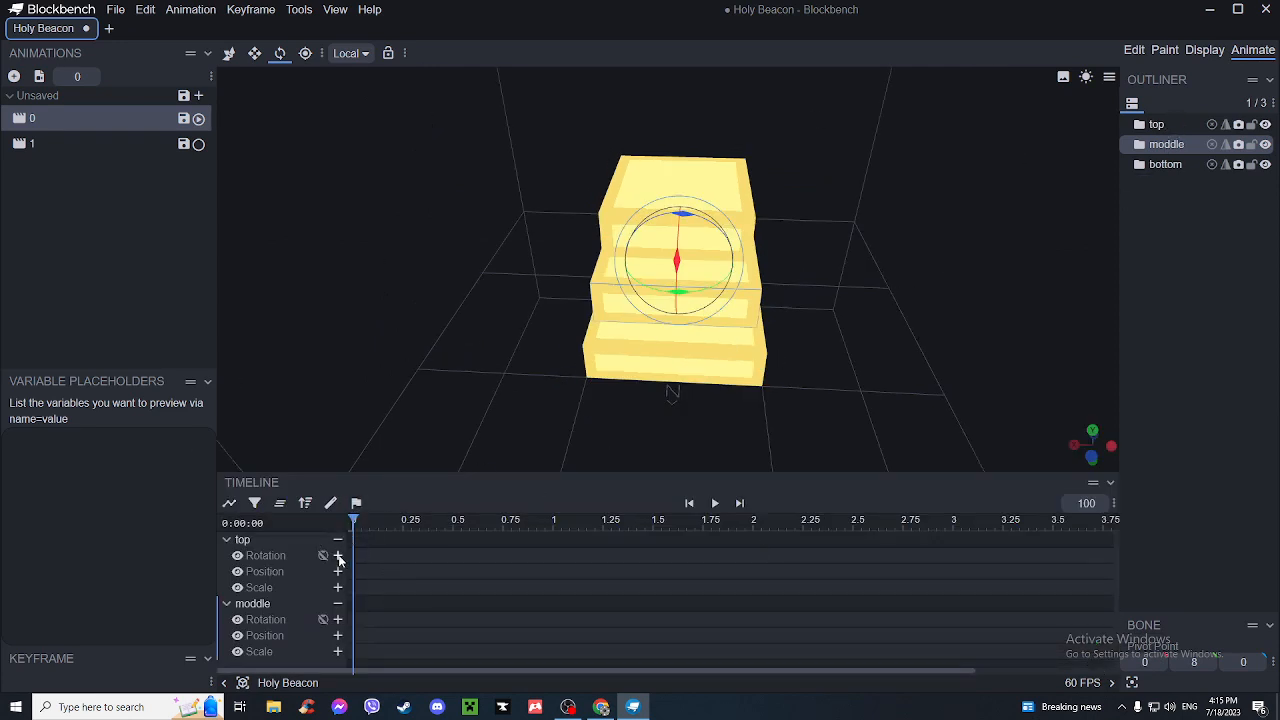
pyautogui.click(338, 555)
pyautogui.click(338, 571)
pyautogui.click(338, 619)
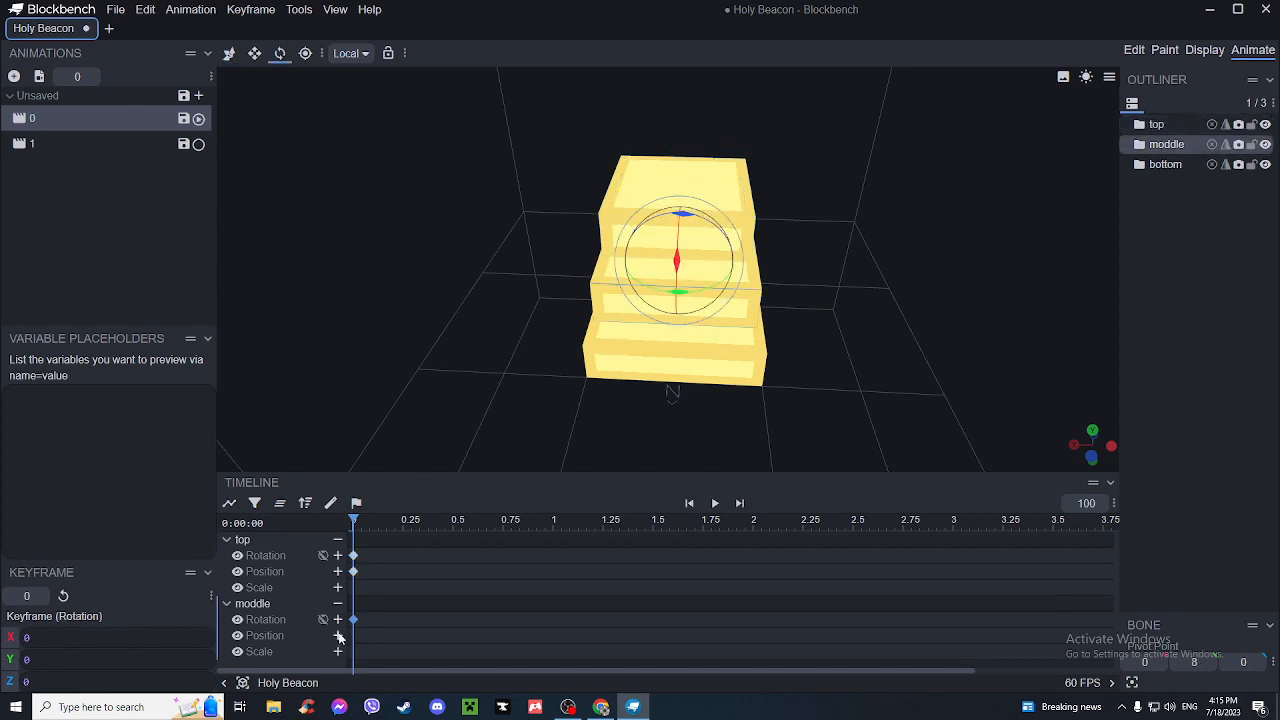
pyautogui.click(338, 635)
# - At 0.5 seconds, rotate the "moddle" bone to -45 degrees on Y
pyautogui.moveTo(354, 520); pyautogui.dragTo(421, 520)
pyautogui.moveTo(476, 520); pyautogui.dragTo(451, 527)
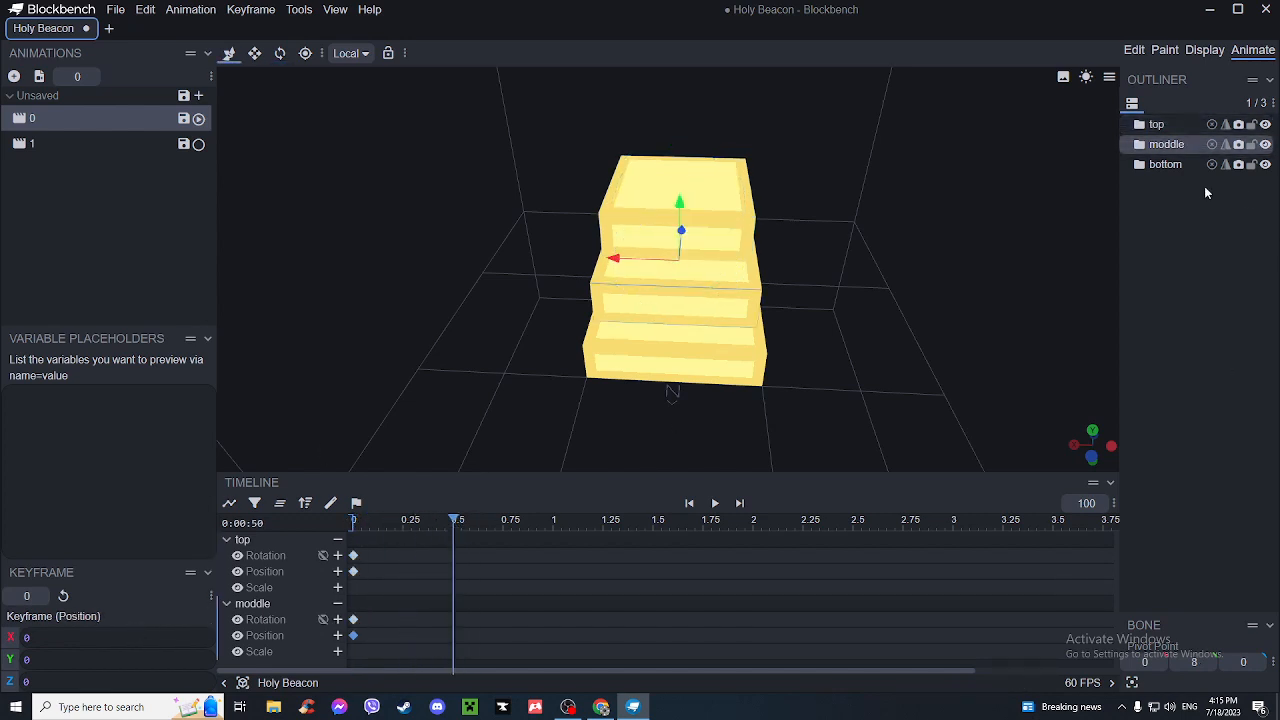
pyautogui.scroll(3, 725, 258)
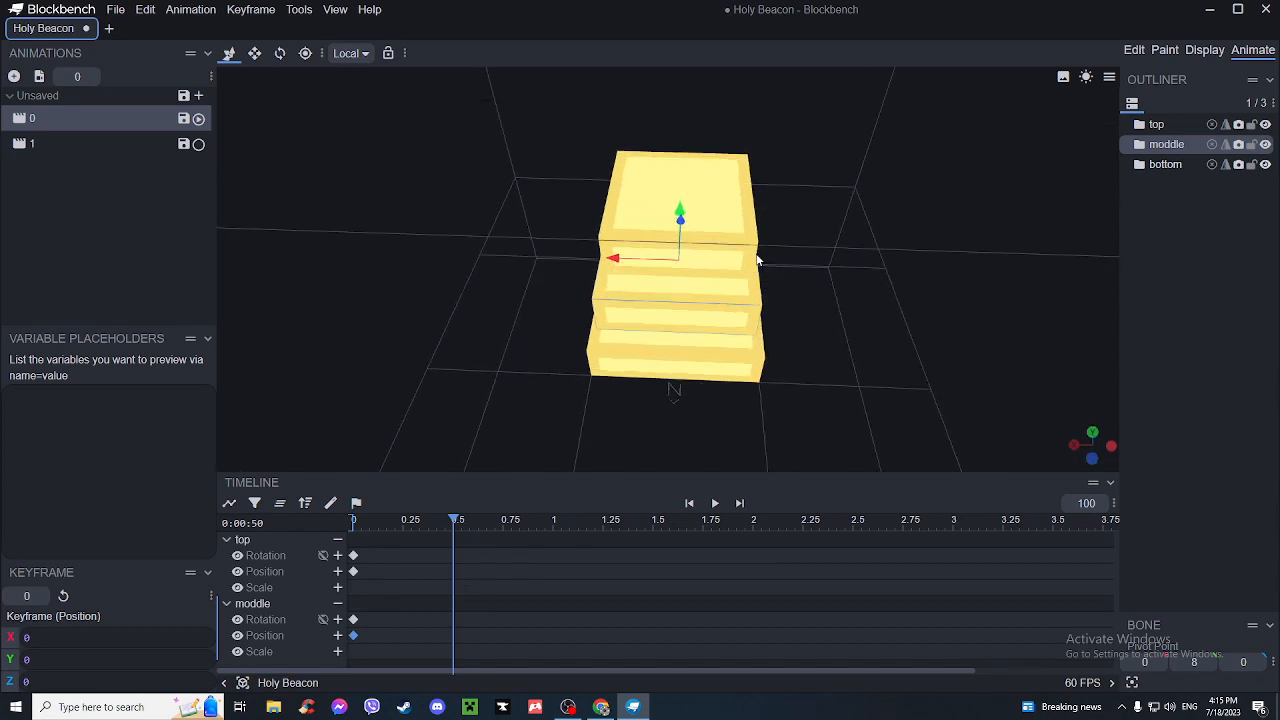
pyautogui.moveTo(917, 316); pyautogui.dragTo(918, 340)
pyautogui.press('r')
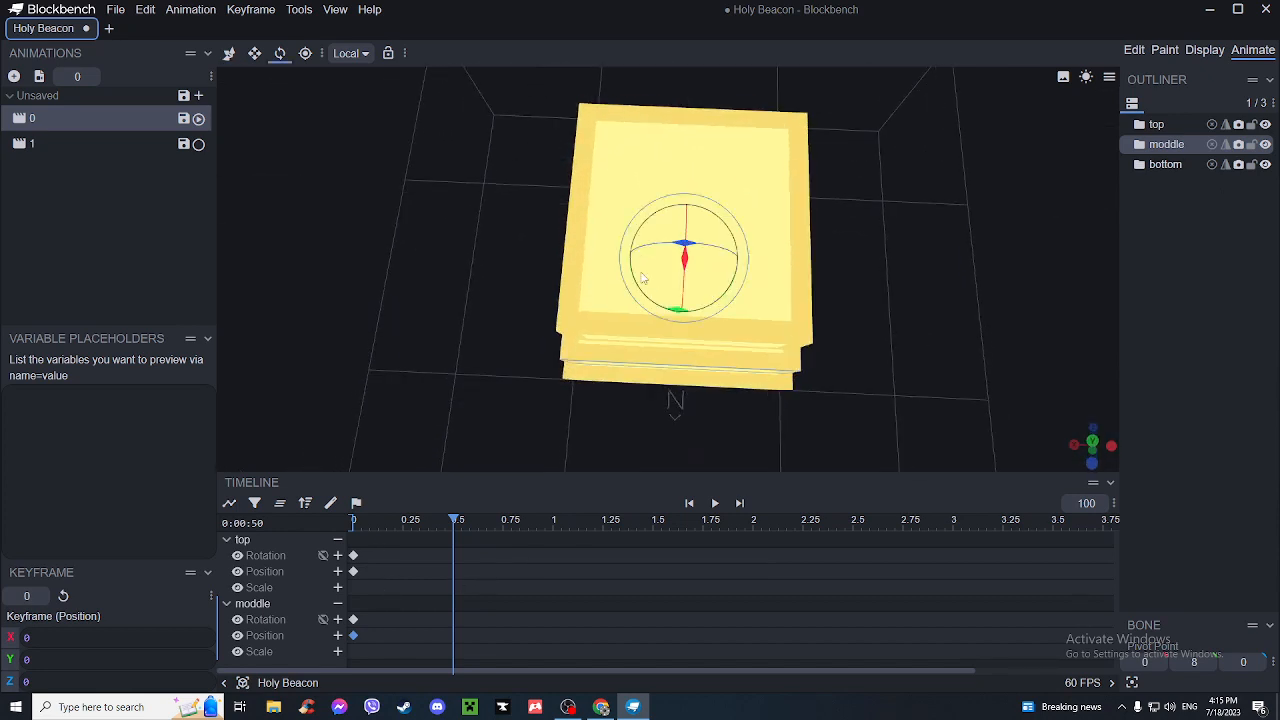
pyautogui.moveTo(669, 314); pyautogui.dragTo(720, 324)
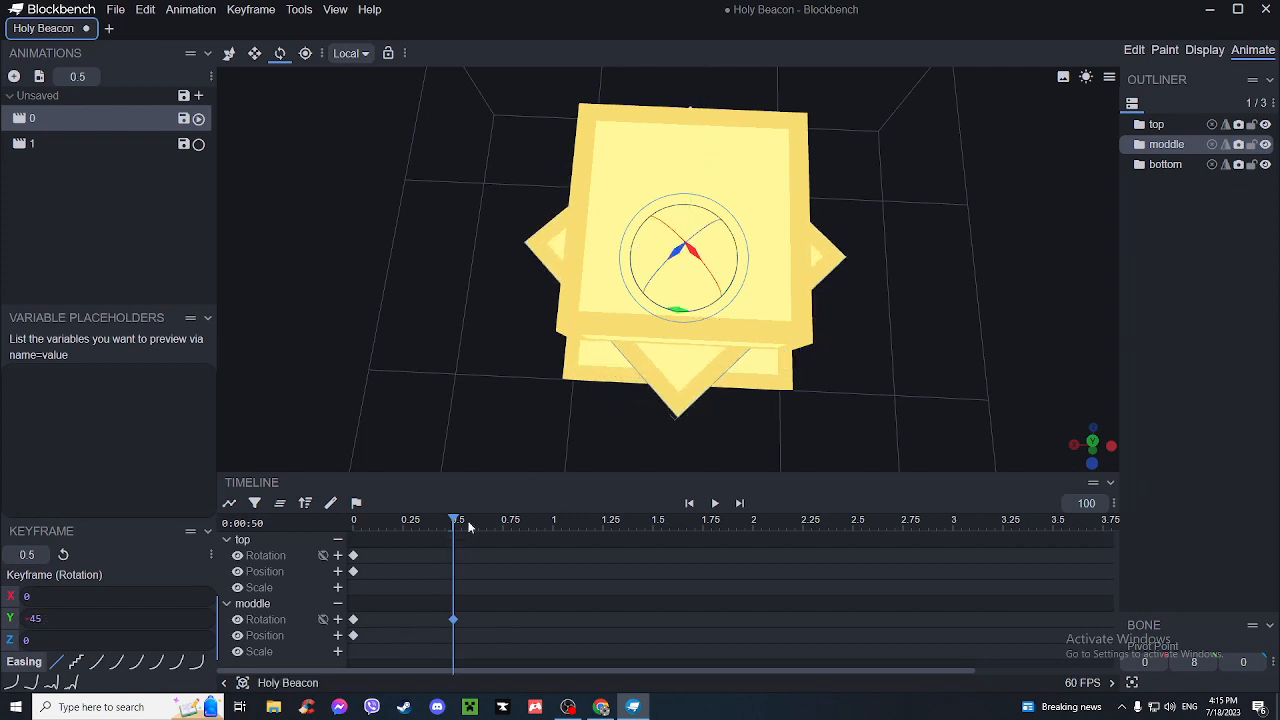
# - At 1 second, rotate the "moddle" bone to -90 degrees on Y and preview the animation
pyautogui.moveTo(453, 520); pyautogui.dragTo(553, 520)
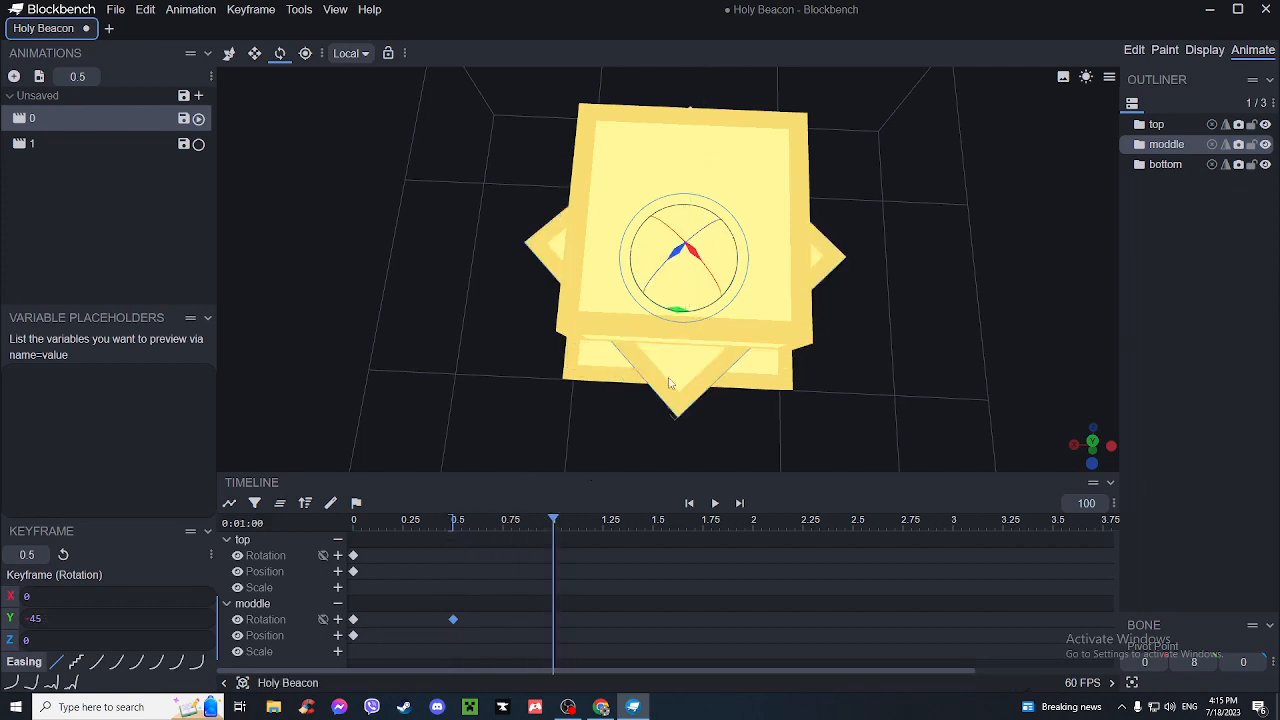
pyautogui.moveTo(676, 312); pyautogui.dragTo(717, 294)
pyautogui.click(714, 503)
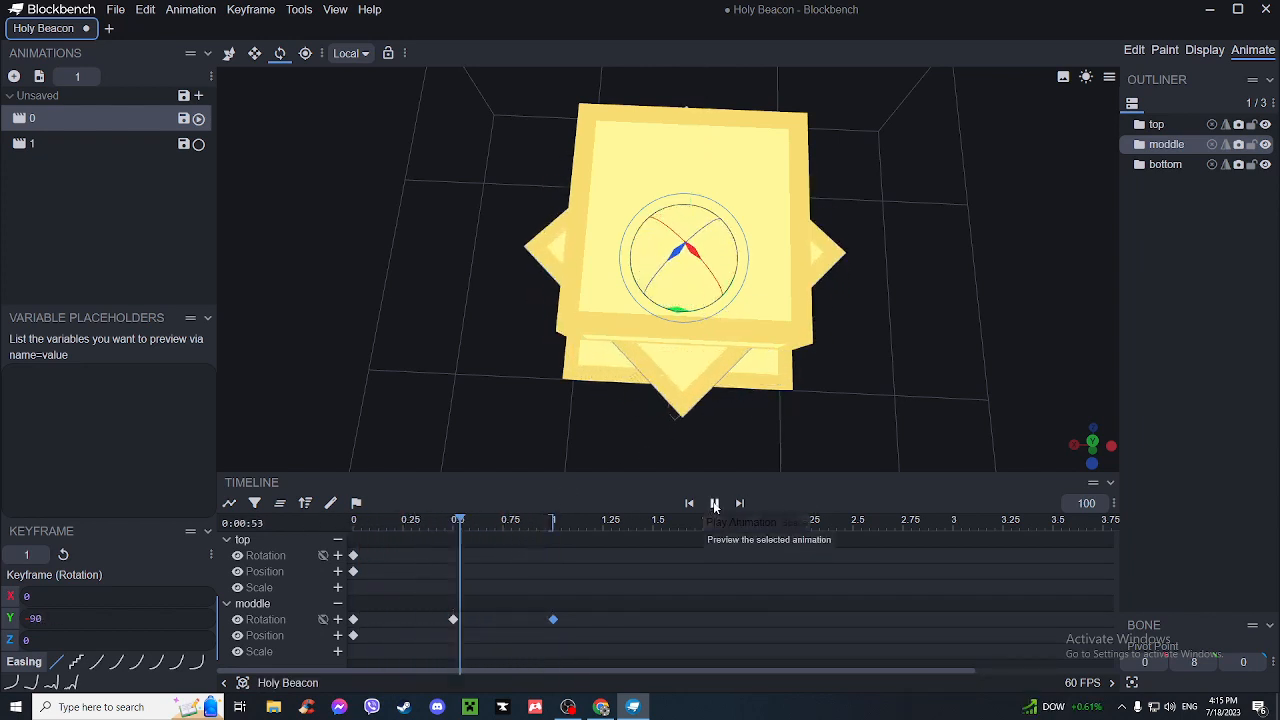
pyautogui.click(714, 503)
# - Inspect the "moddle" bone's pose at 0.5 seconds and switch the viewport to the Top angle
pyautogui.moveTo(880, 288); pyautogui.dragTo(993, 334)
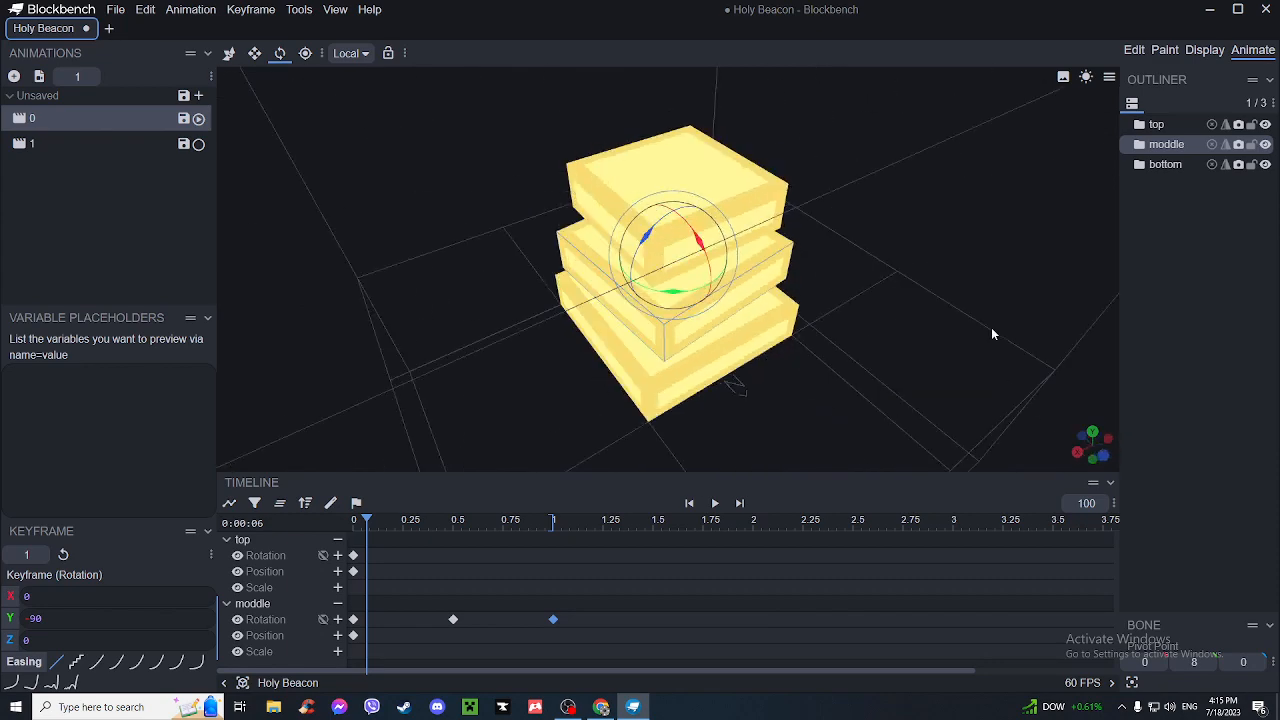
pyautogui.moveTo(377, 527); pyautogui.dragTo(452, 548)
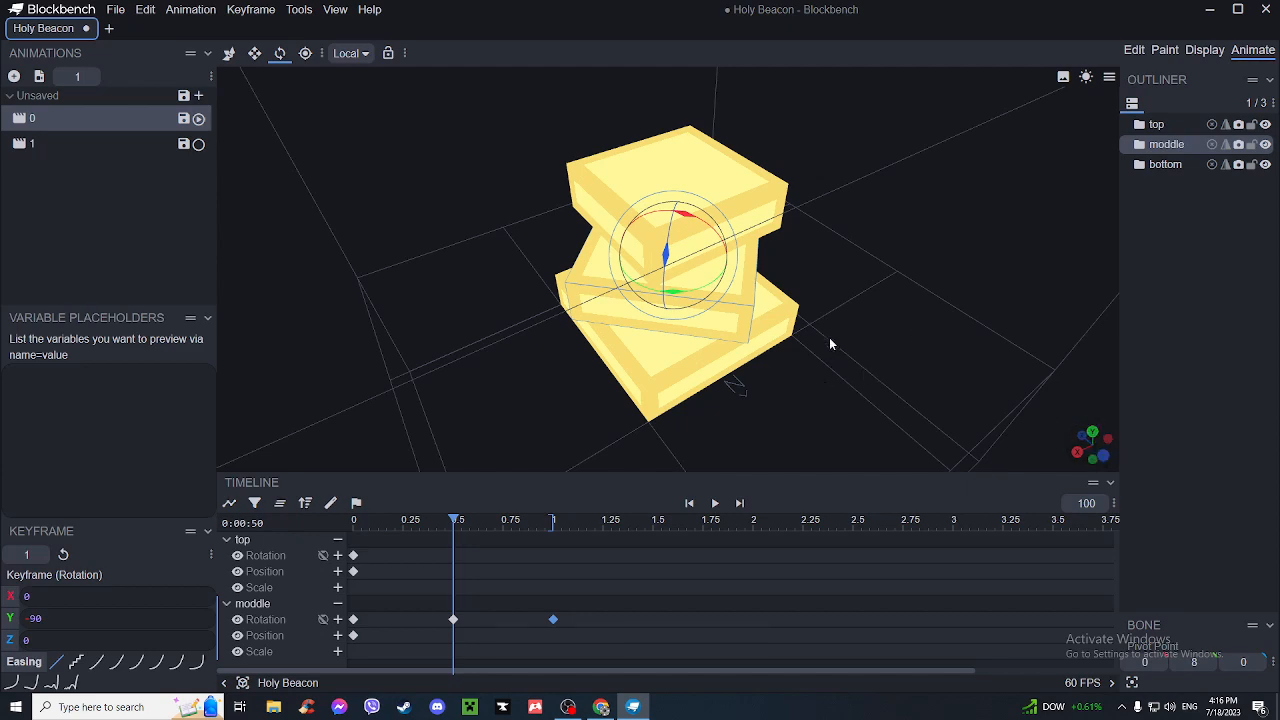
pyautogui.moveTo(830, 344); pyautogui.dragTo(1140, 415)
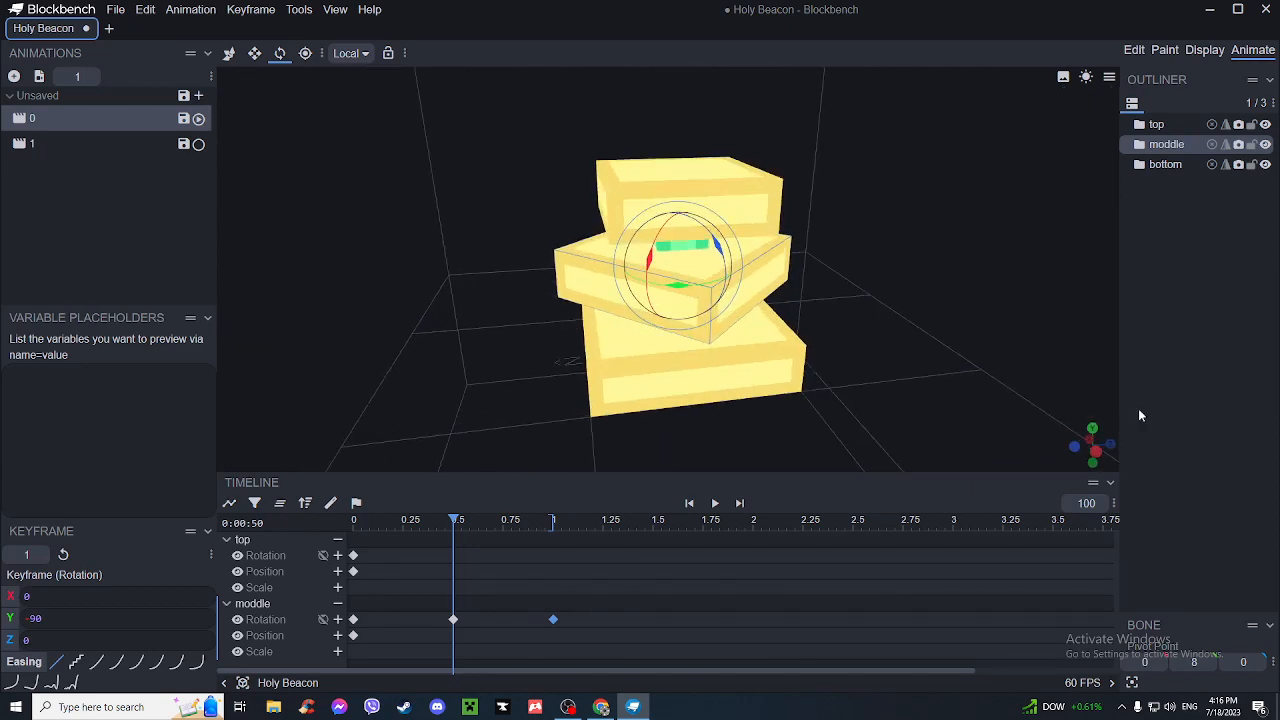
pyautogui.click(1108, 80)
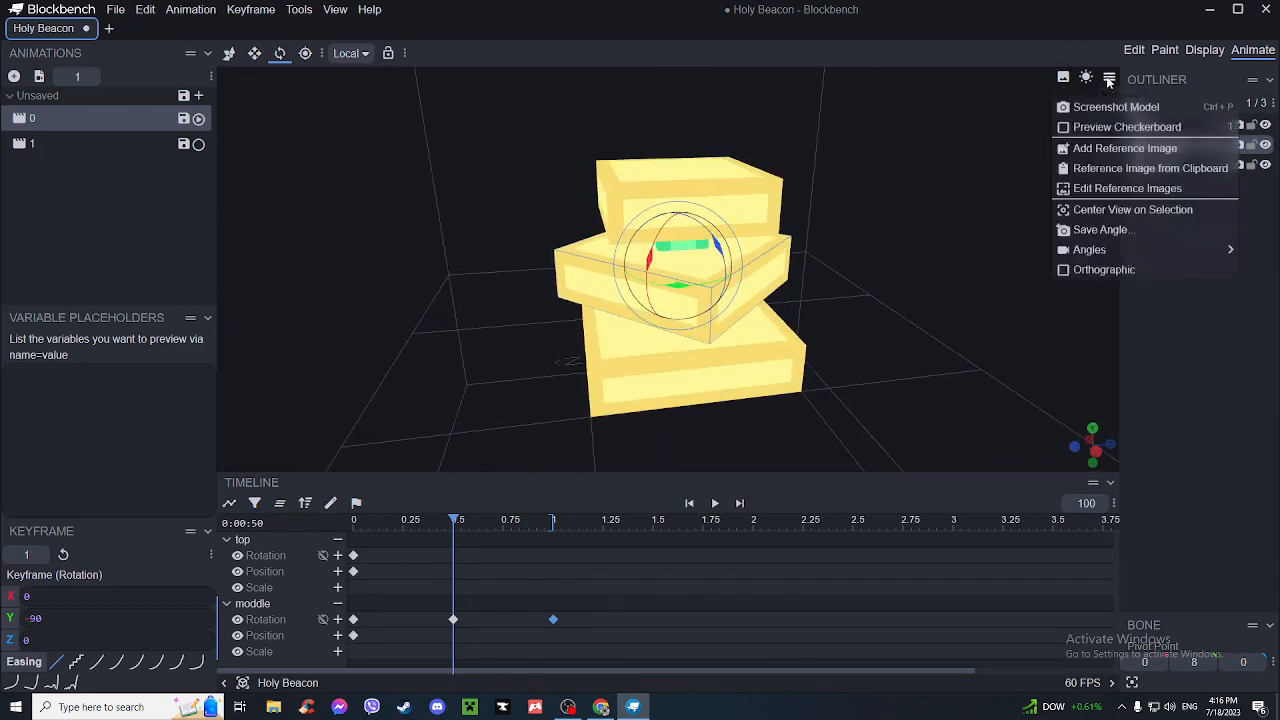
pyautogui.moveTo(1091, 240)
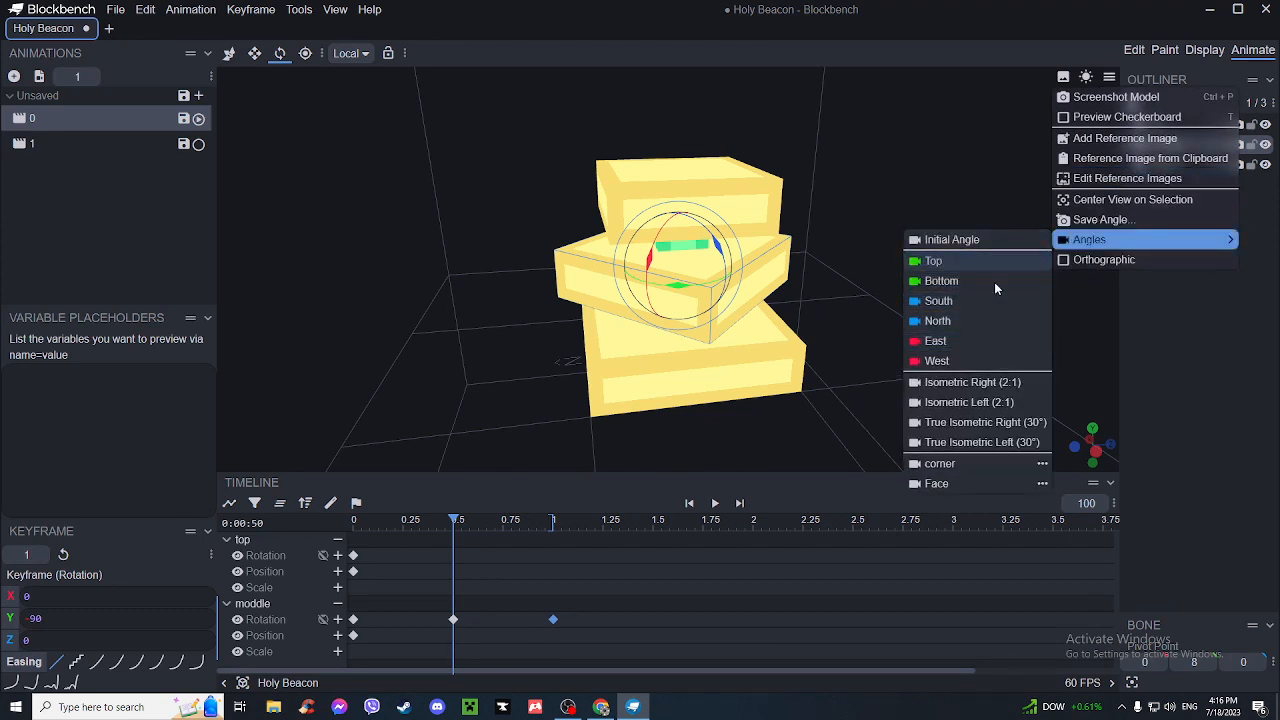
pyautogui.click(965, 264)
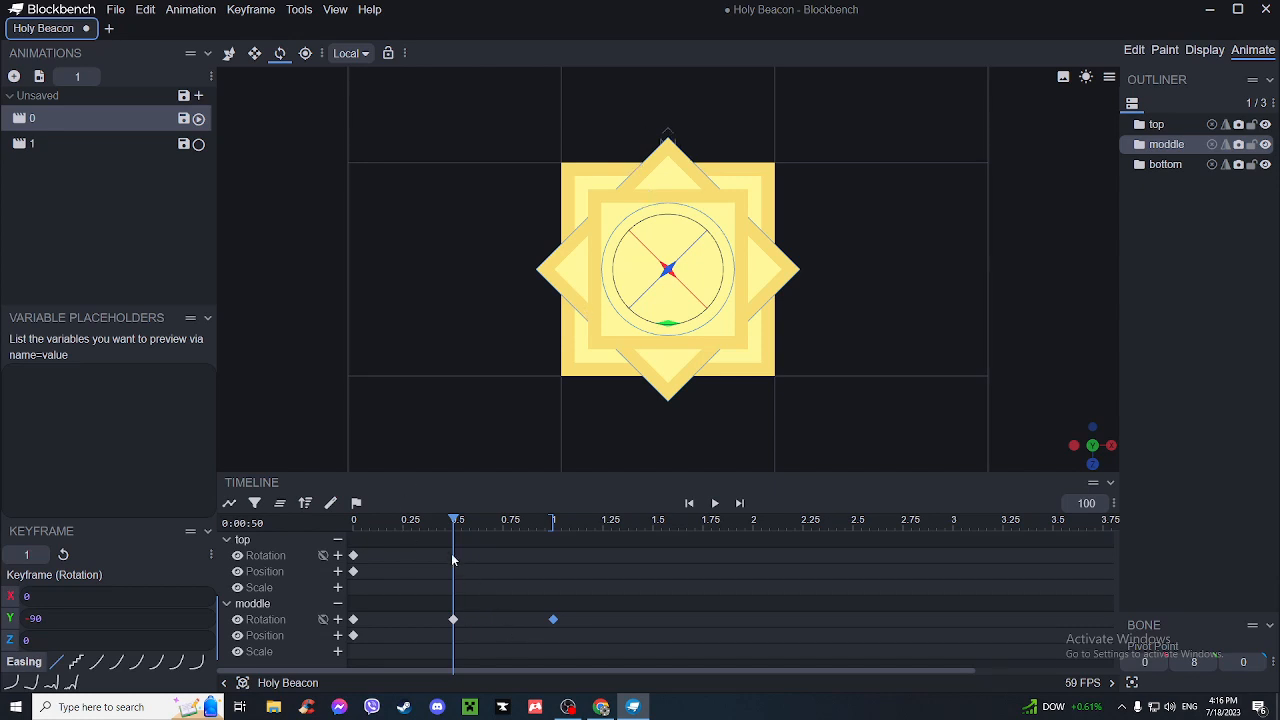
# - At 0.25 seconds, rotate the "top" bone to -45 degrees on Y
pyautogui.moveTo(453, 520); pyautogui.dragTo(397, 522)
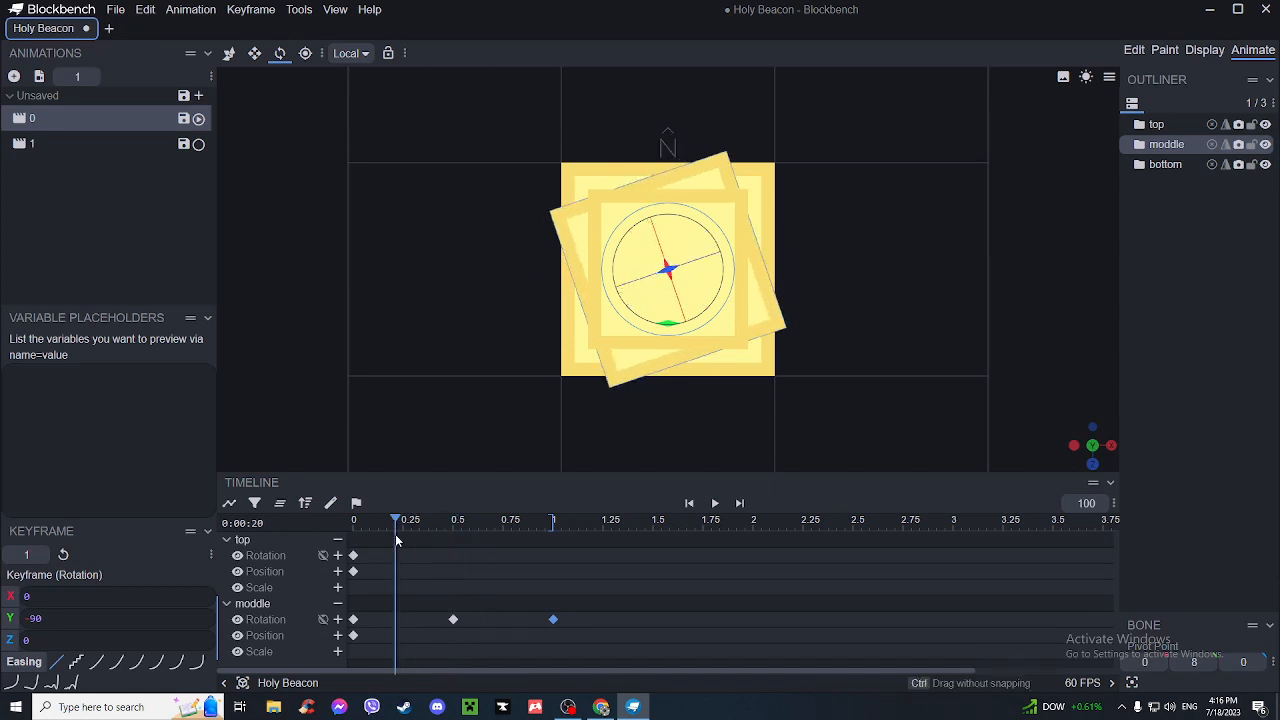
pyautogui.click(1156, 124)
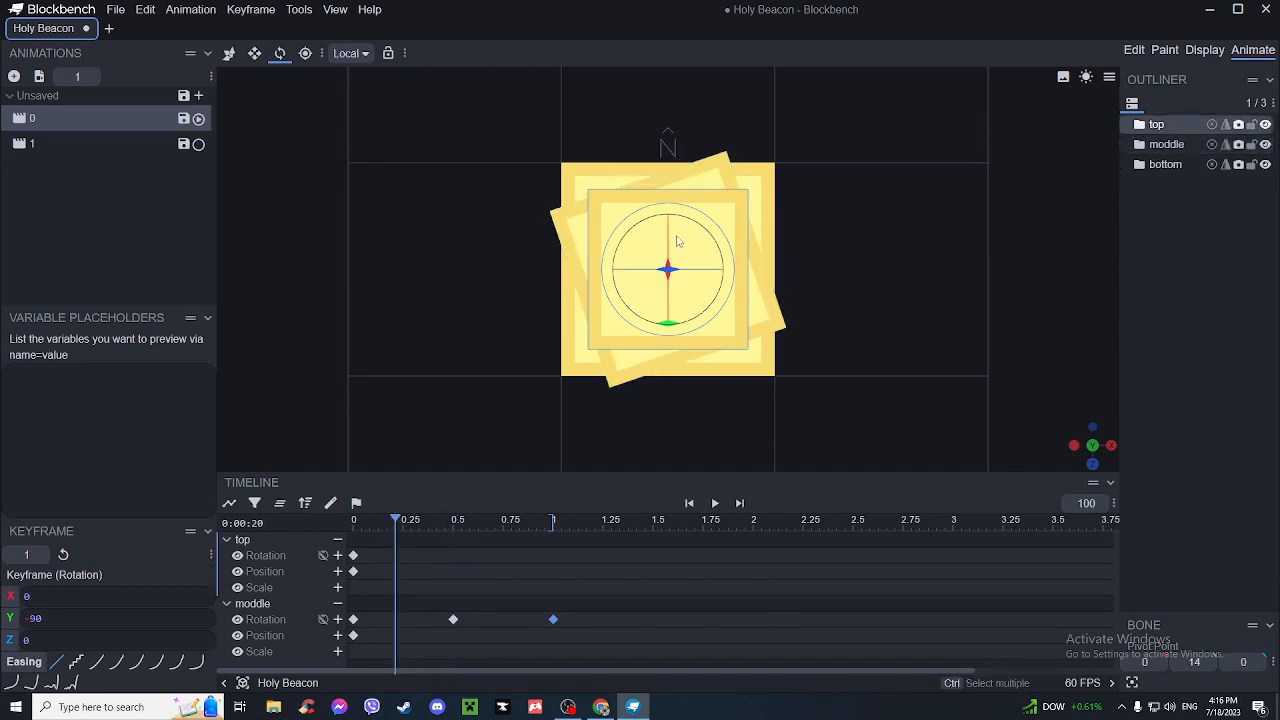
pyautogui.moveTo(398, 521); pyautogui.dragTo(405, 523)
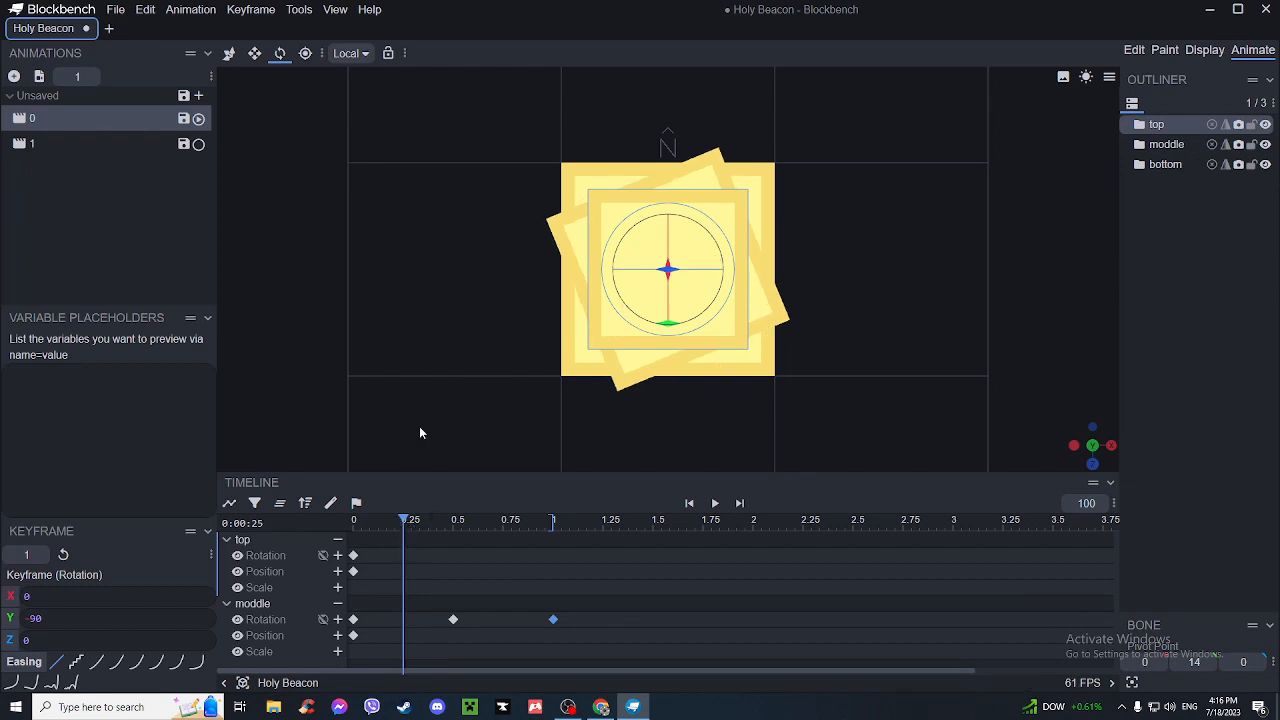
pyautogui.moveTo(667, 327); pyautogui.dragTo(712, 331)
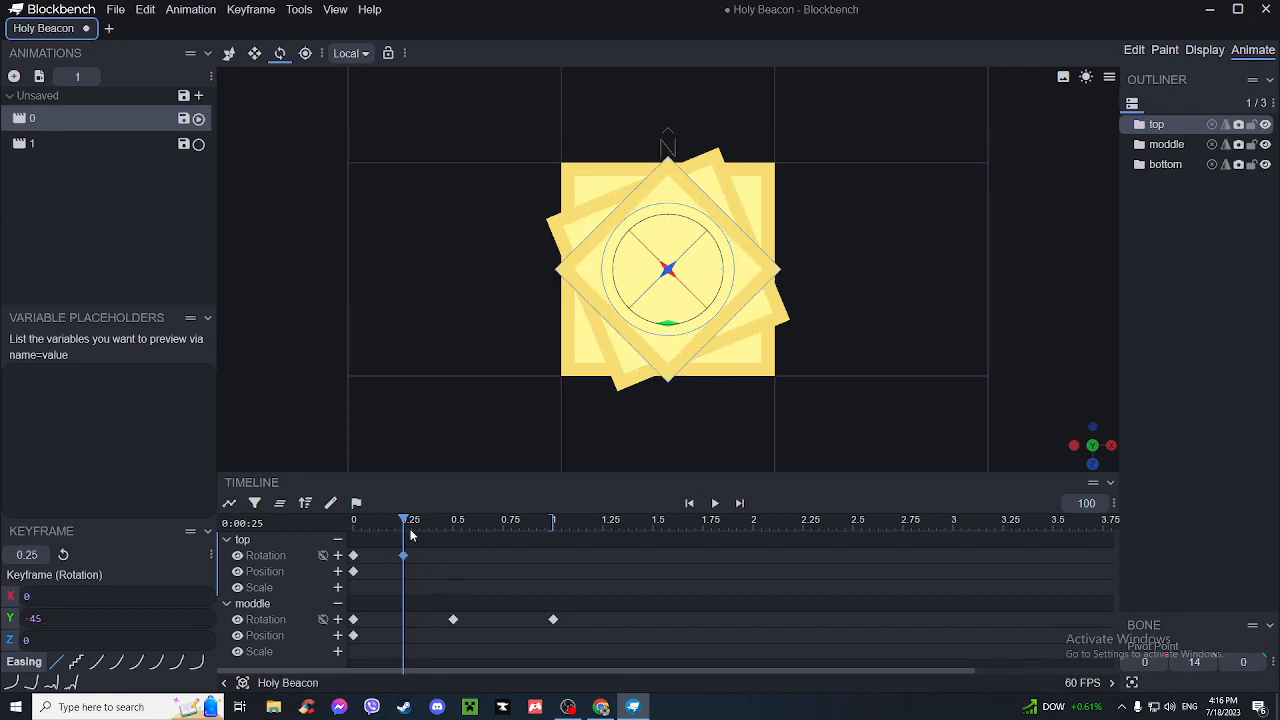
# - Key the "top" bone's Y rotation to -90 degrees at 0.5 seconds, -135 at 0.75 seconds and -180 at 1 second
pyautogui.moveTo(405, 521); pyautogui.dragTo(456, 521)
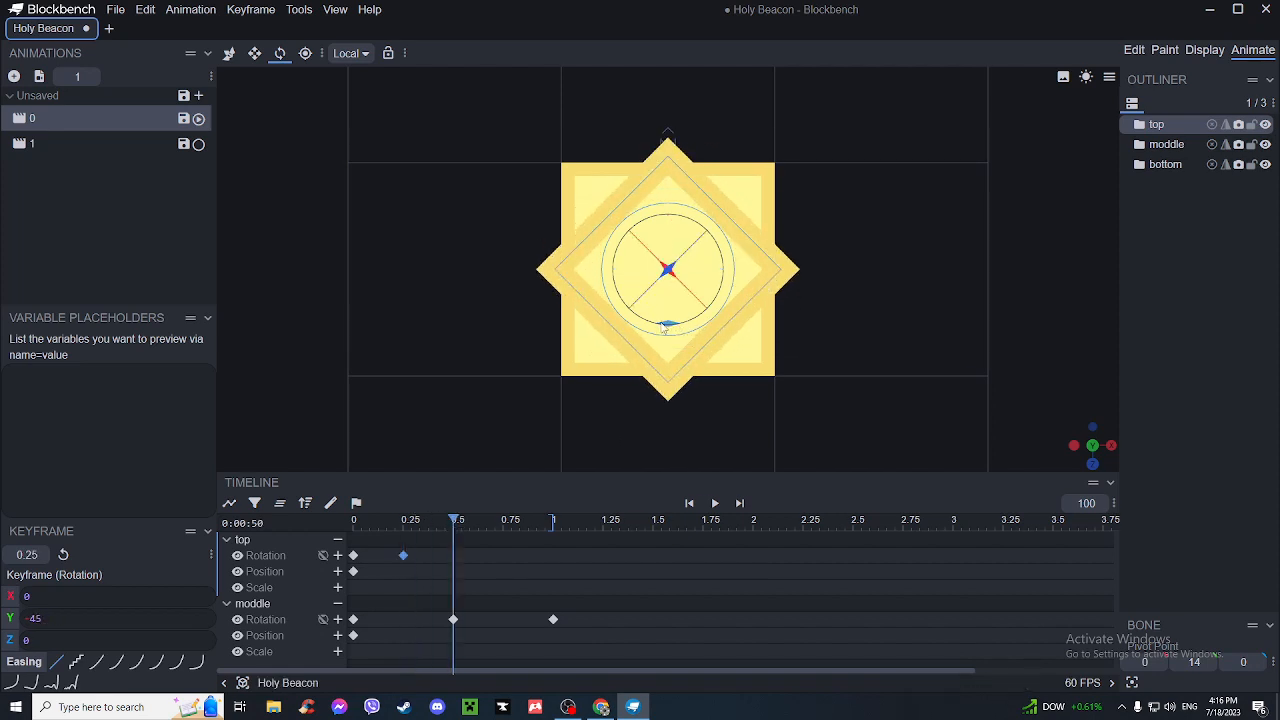
pyautogui.moveTo(666, 327); pyautogui.dragTo(709, 318)
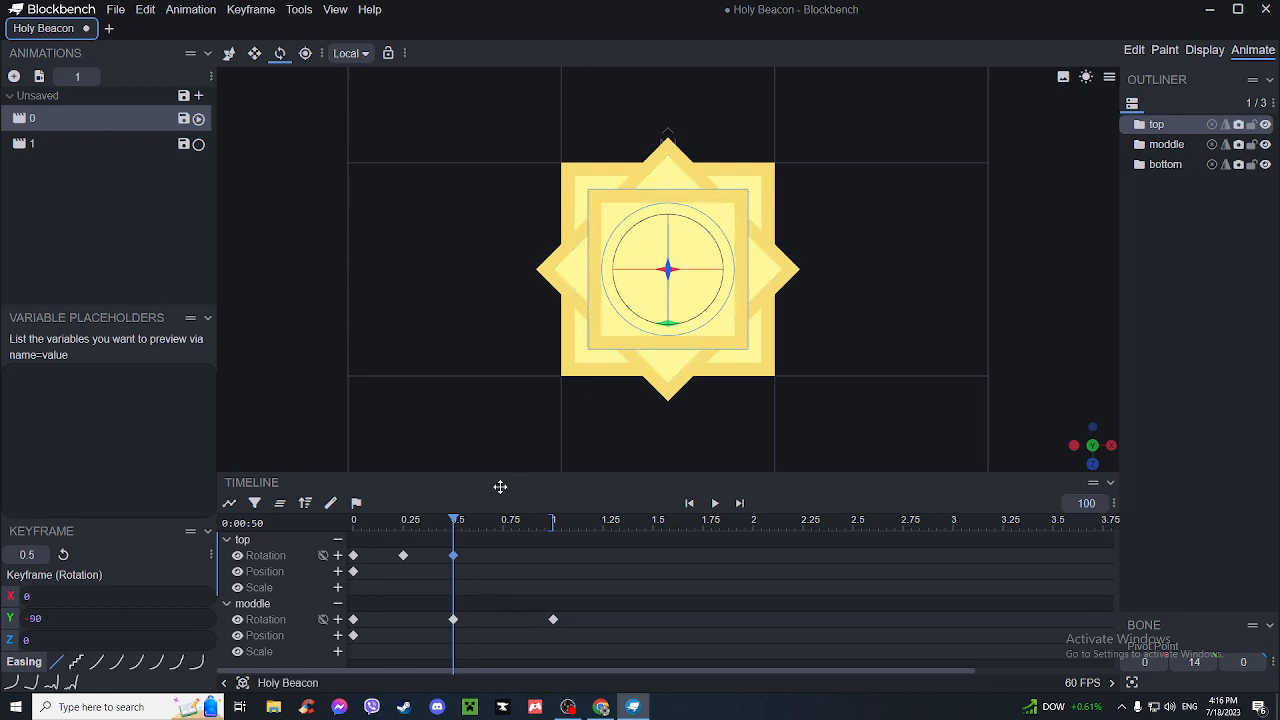
pyautogui.moveTo(455, 520); pyautogui.dragTo(503, 520)
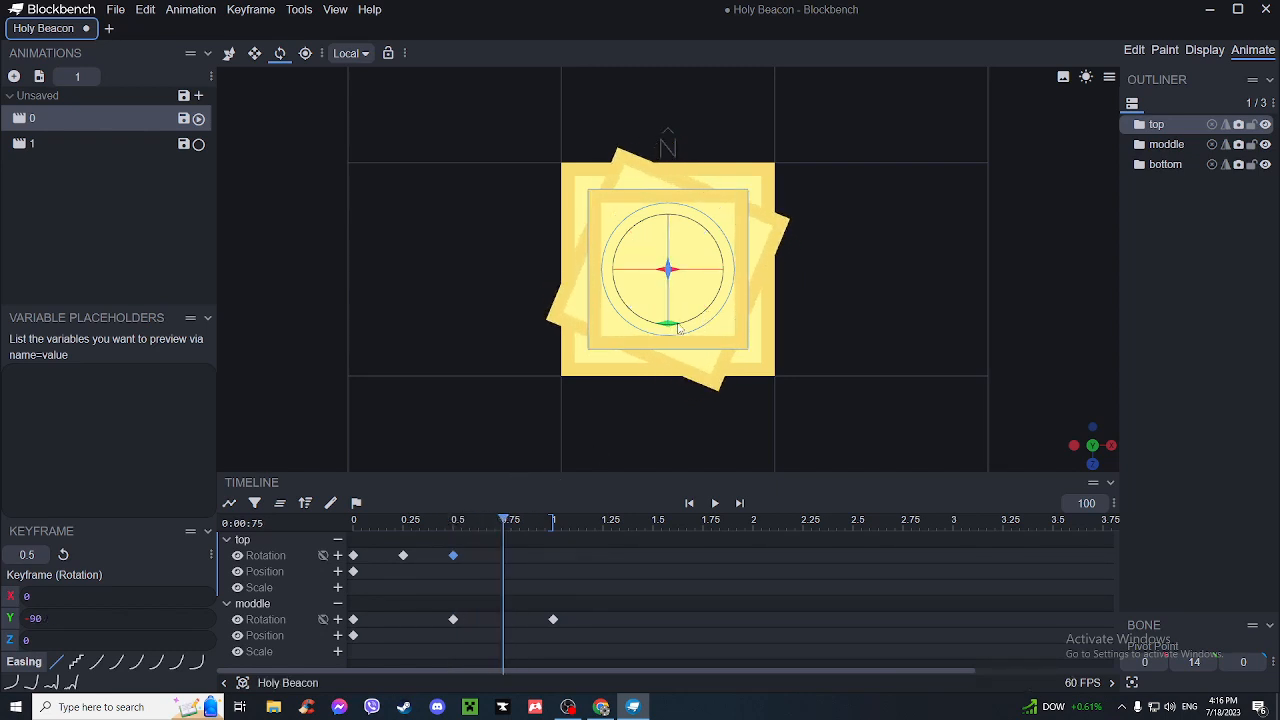
pyautogui.moveTo(679, 328)
pyautogui.mouseDown()
pyautogui.moveTo(727, 310)
pyautogui.moveTo(678, 329)
pyautogui.mouseUp()
pyautogui.moveTo(508, 520); pyautogui.dragTo(553, 520)
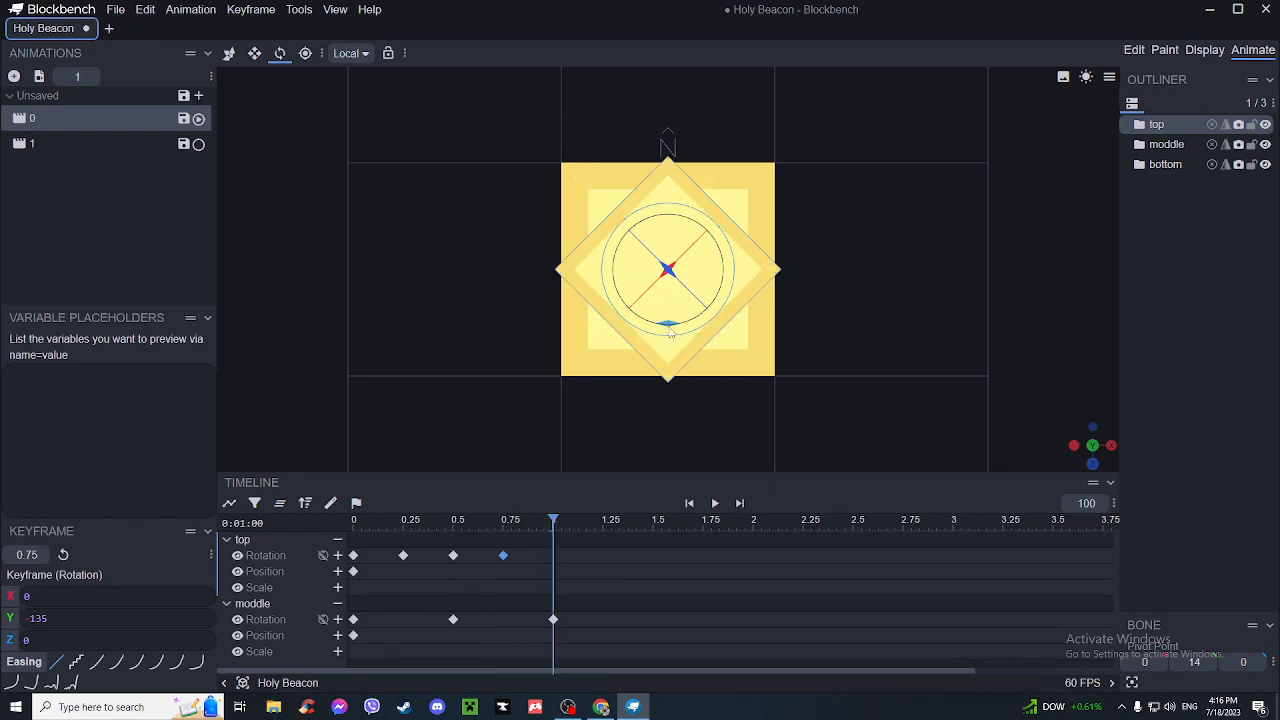
pyautogui.moveTo(670, 332); pyautogui.dragTo(718, 328)
pyautogui.click(715, 503)
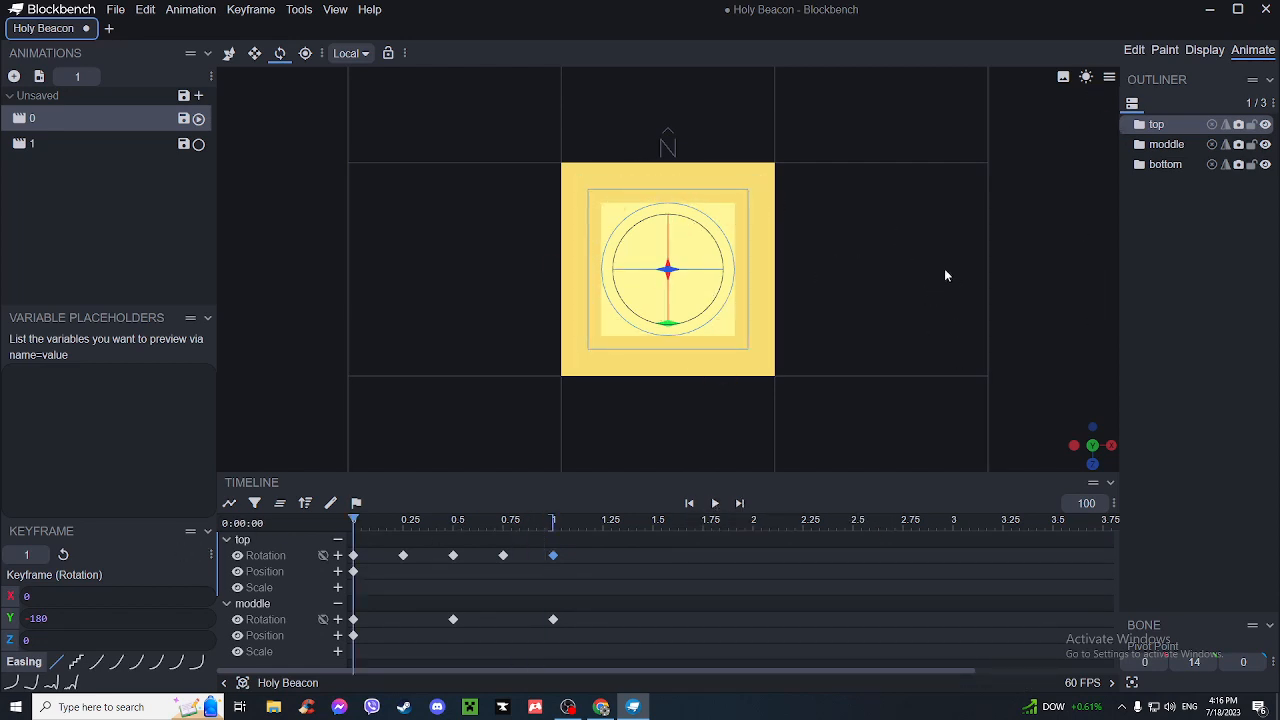
# - Return the viewport to the Initial Angle and preview the spinning tiers of animation "0" from different sides
pyautogui.click(1110, 446)
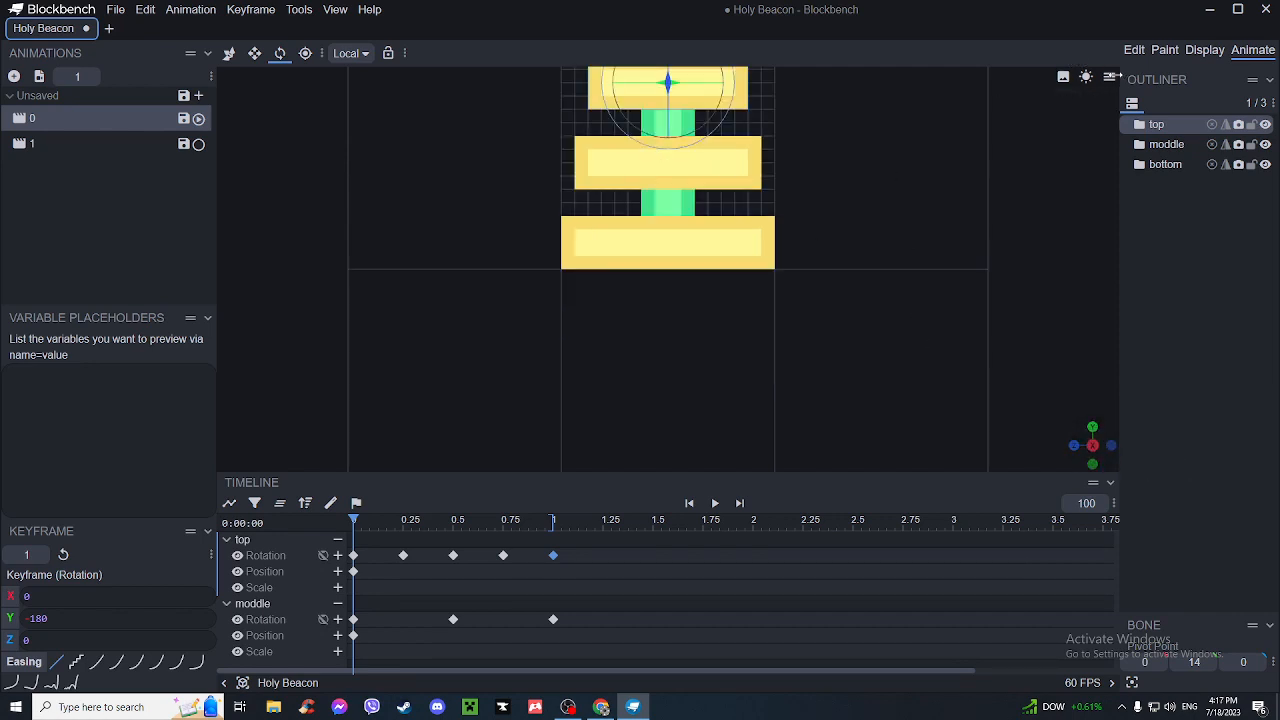
pyautogui.click(1110, 77)
pyautogui.click(1112, 77)
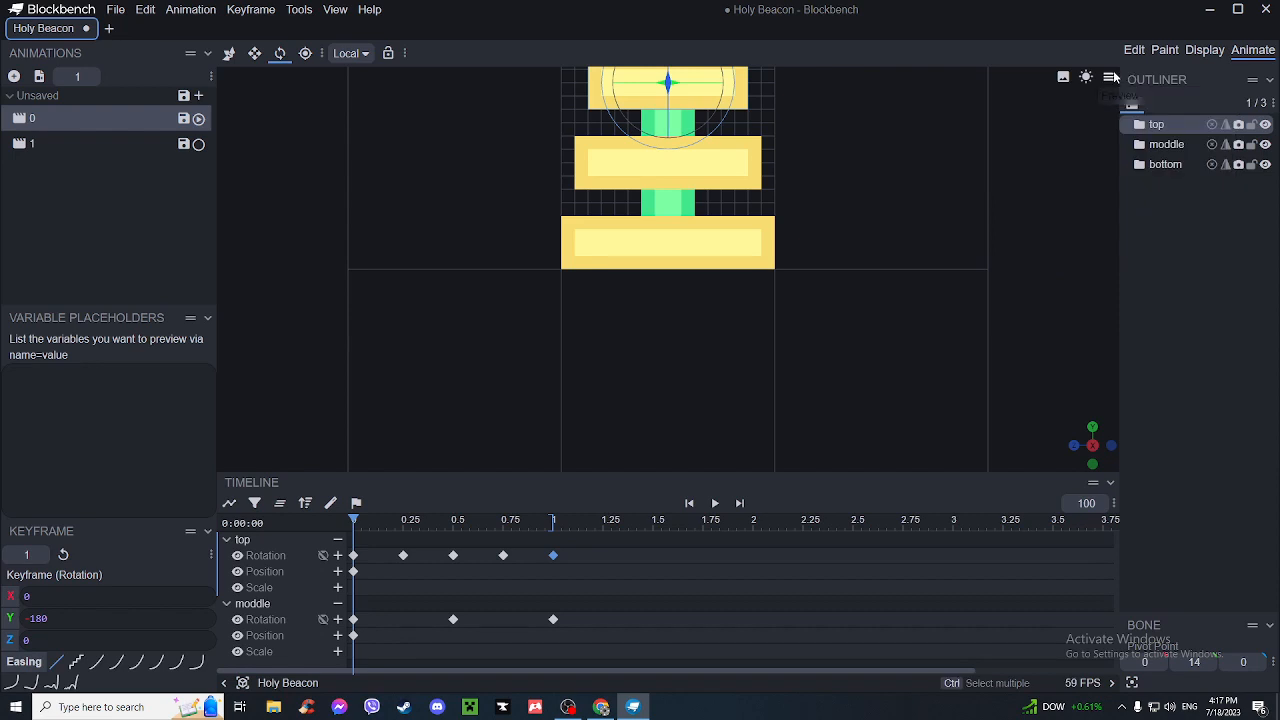
pyautogui.click(1110, 77)
pyautogui.moveTo(1100, 240)
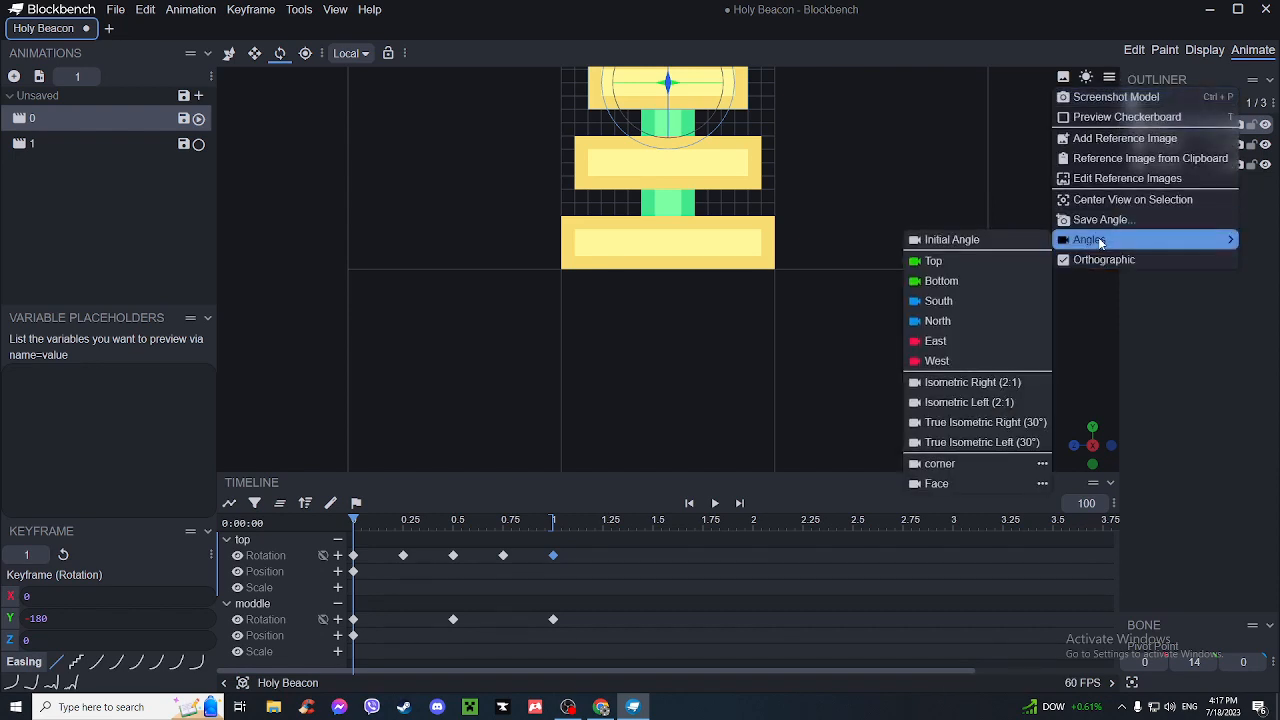
pyautogui.click(993, 239)
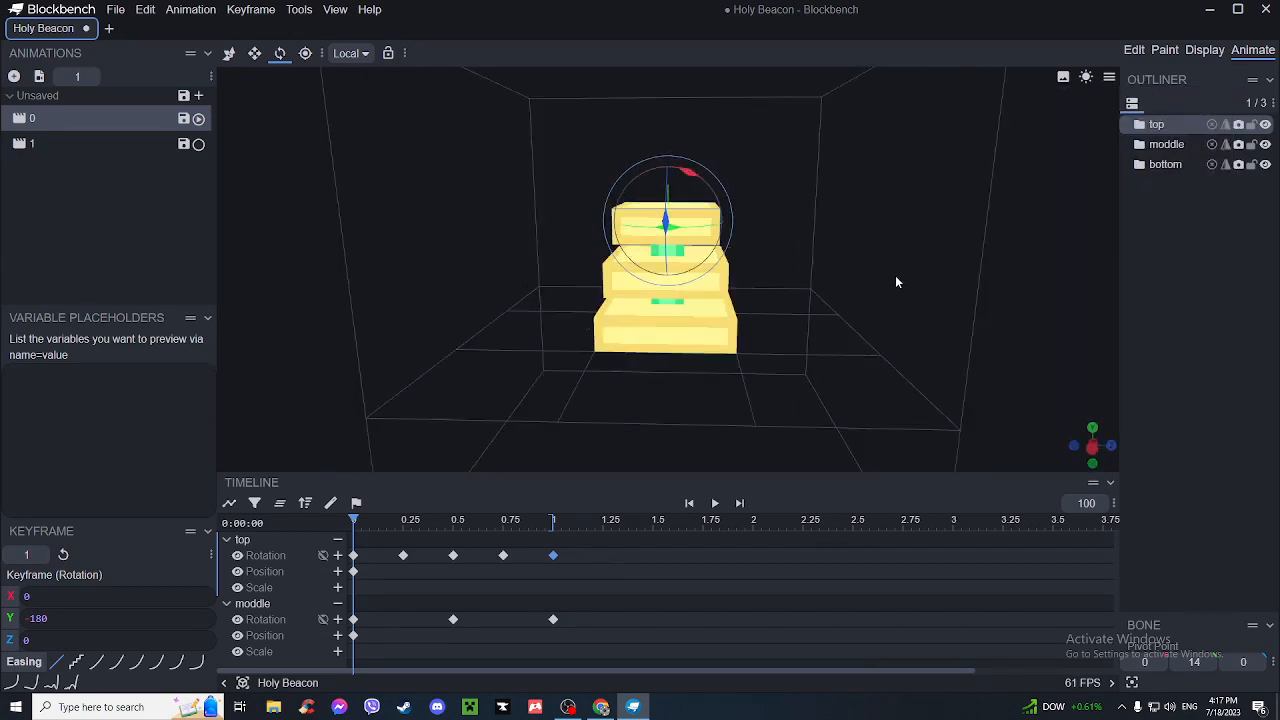
pyautogui.click(716, 505)
pyautogui.moveTo(825, 367); pyautogui.dragTo(1224, 383)
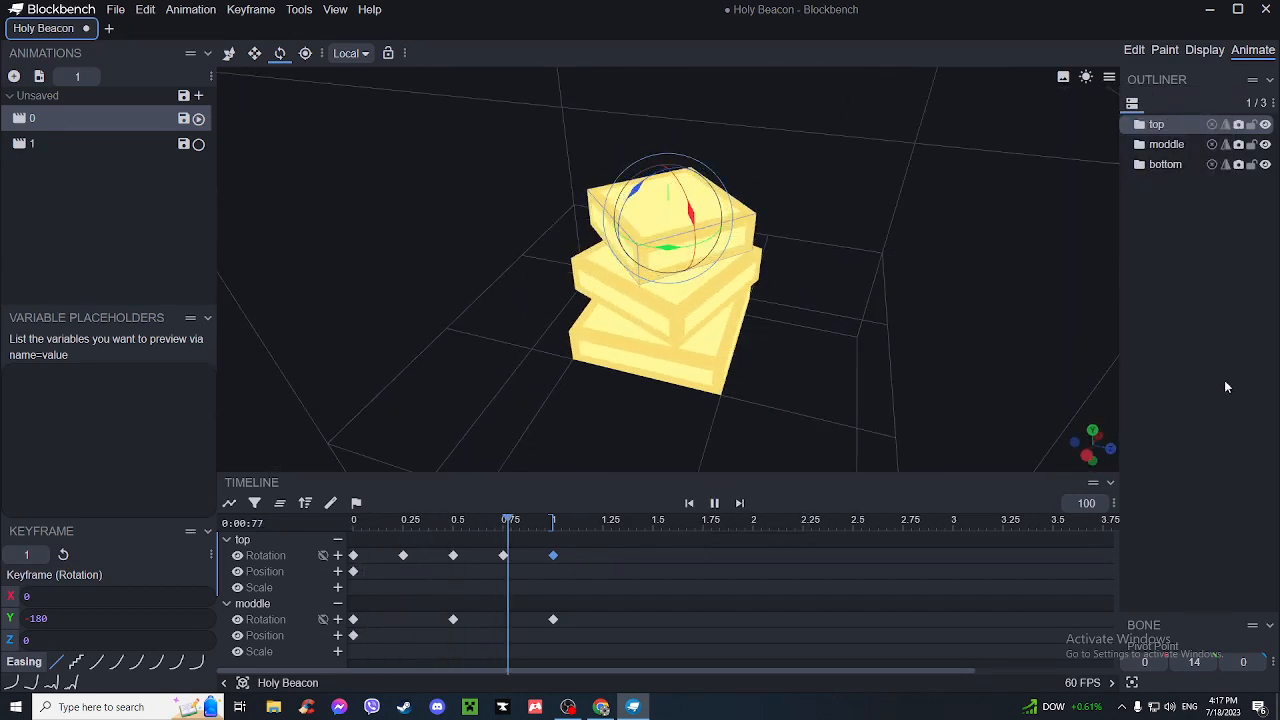
pyautogui.click(1195, 378)
pyautogui.moveTo(880, 205); pyautogui.dragTo(920, 217)
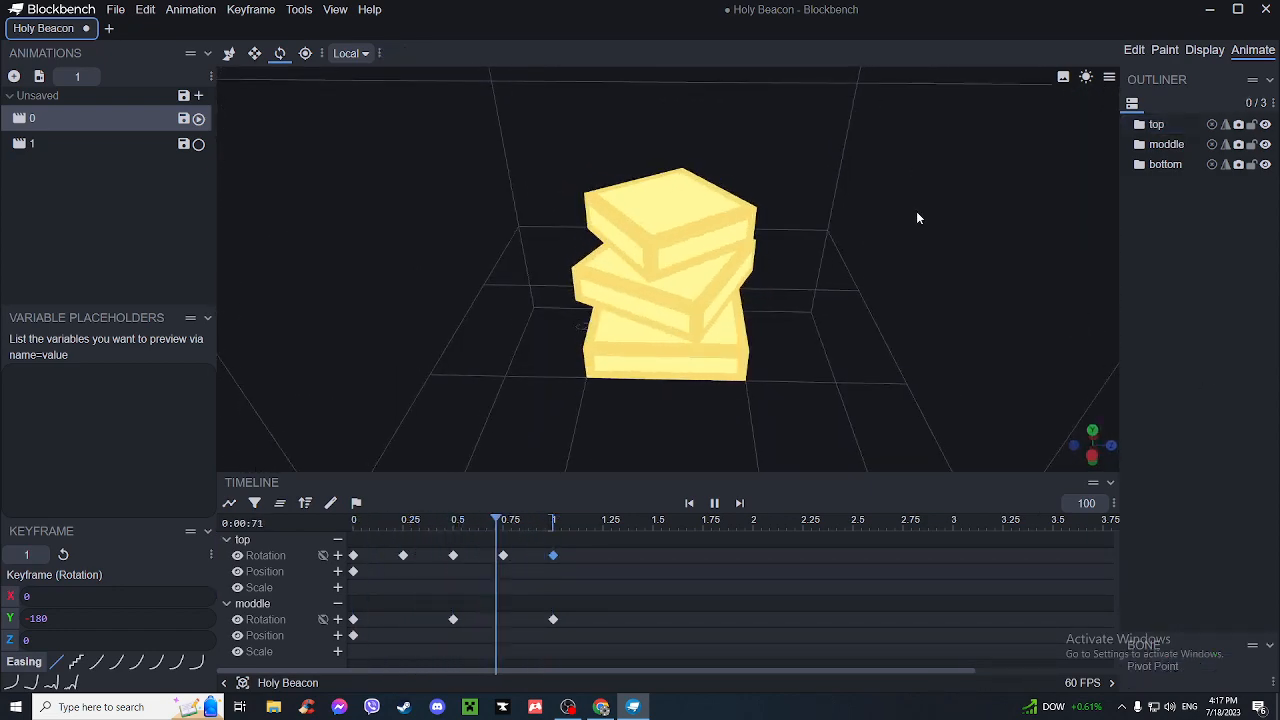
pyautogui.click(716, 505)
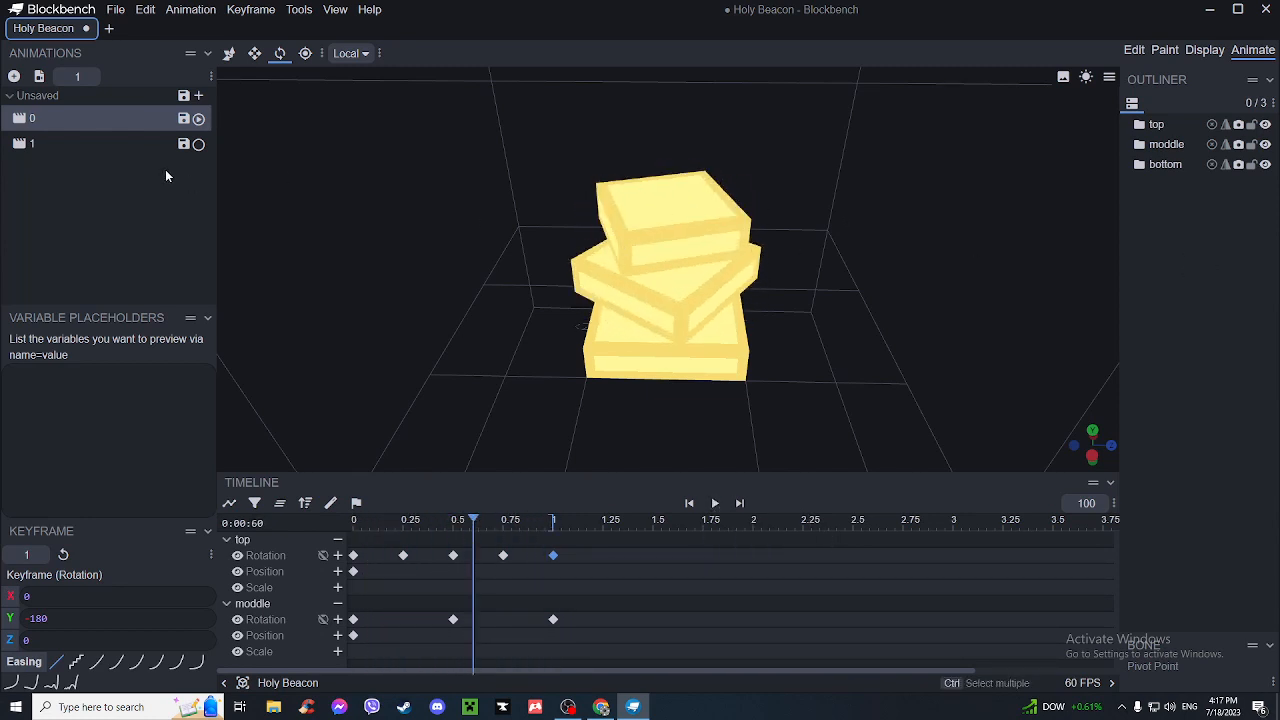
# - Copy all "top" and "moddle" keyframes from animation "0" into animation "1" at 0 seconds and preview it
pyautogui.click(43, 146)
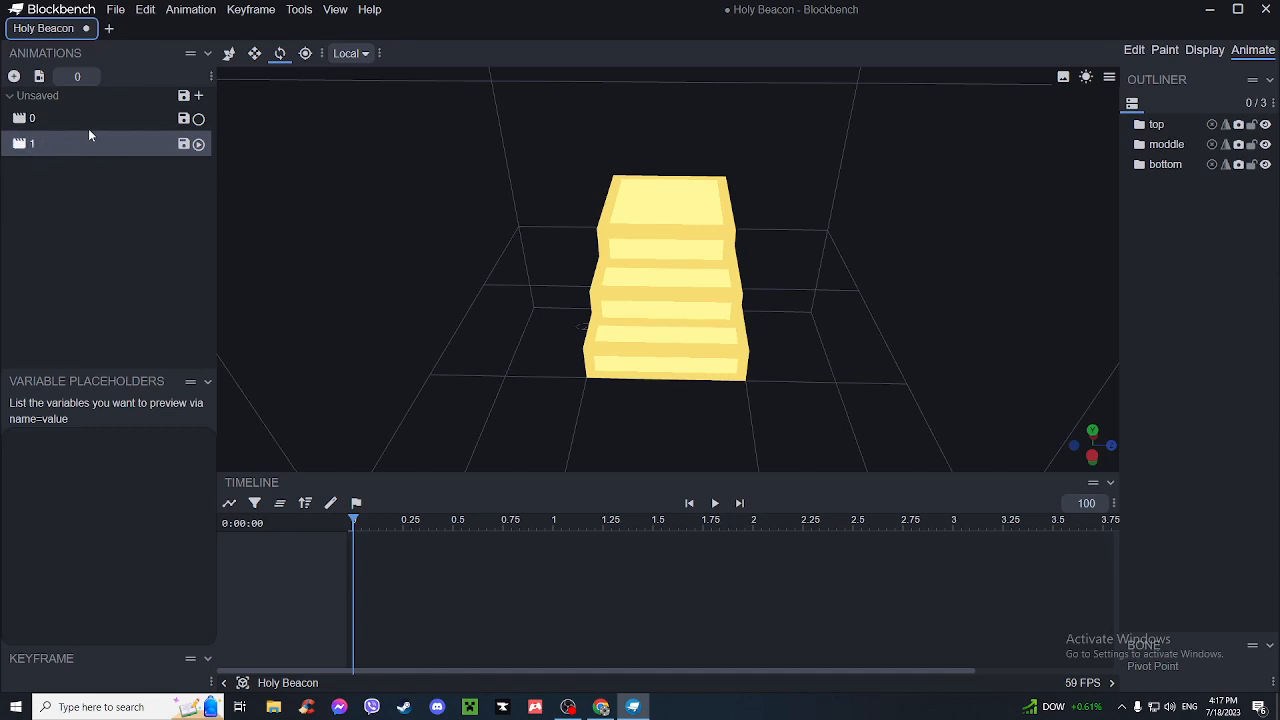
pyautogui.click(40, 118)
pyautogui.click(1184, 142)
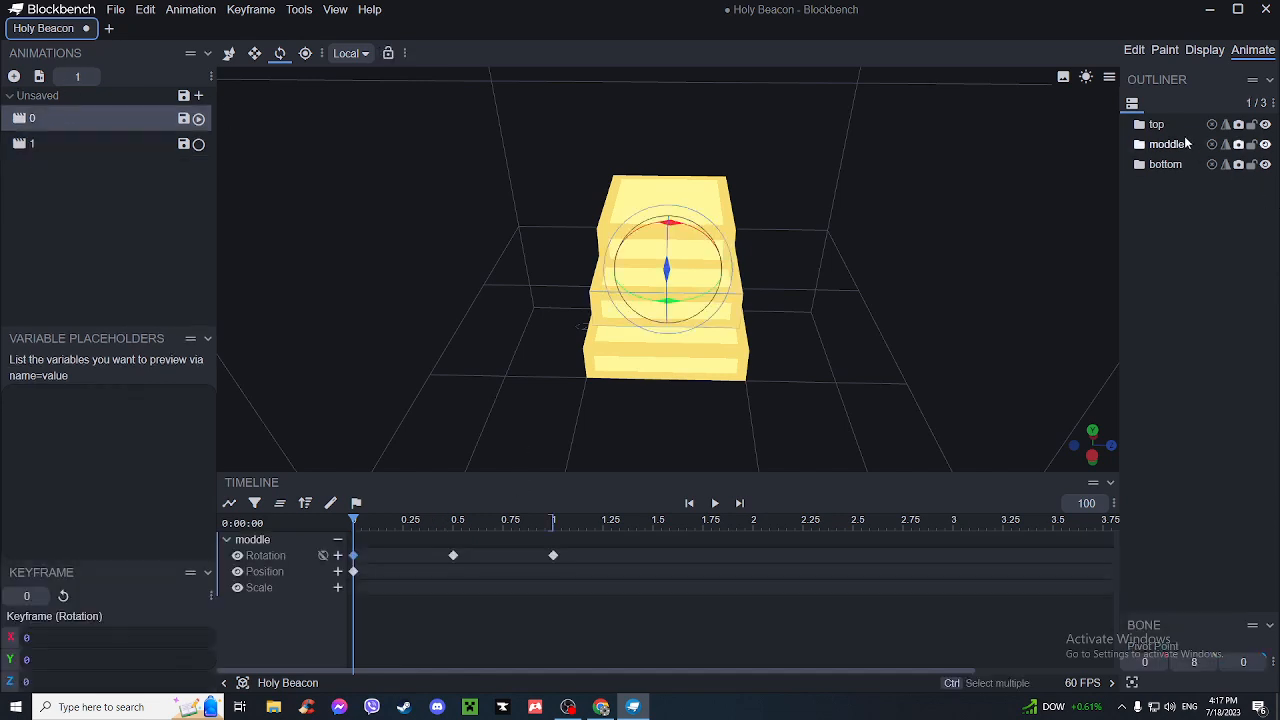
pyautogui.click(1160, 125)
pyautogui.moveTo(611, 627); pyautogui.dragTo(344, 553)
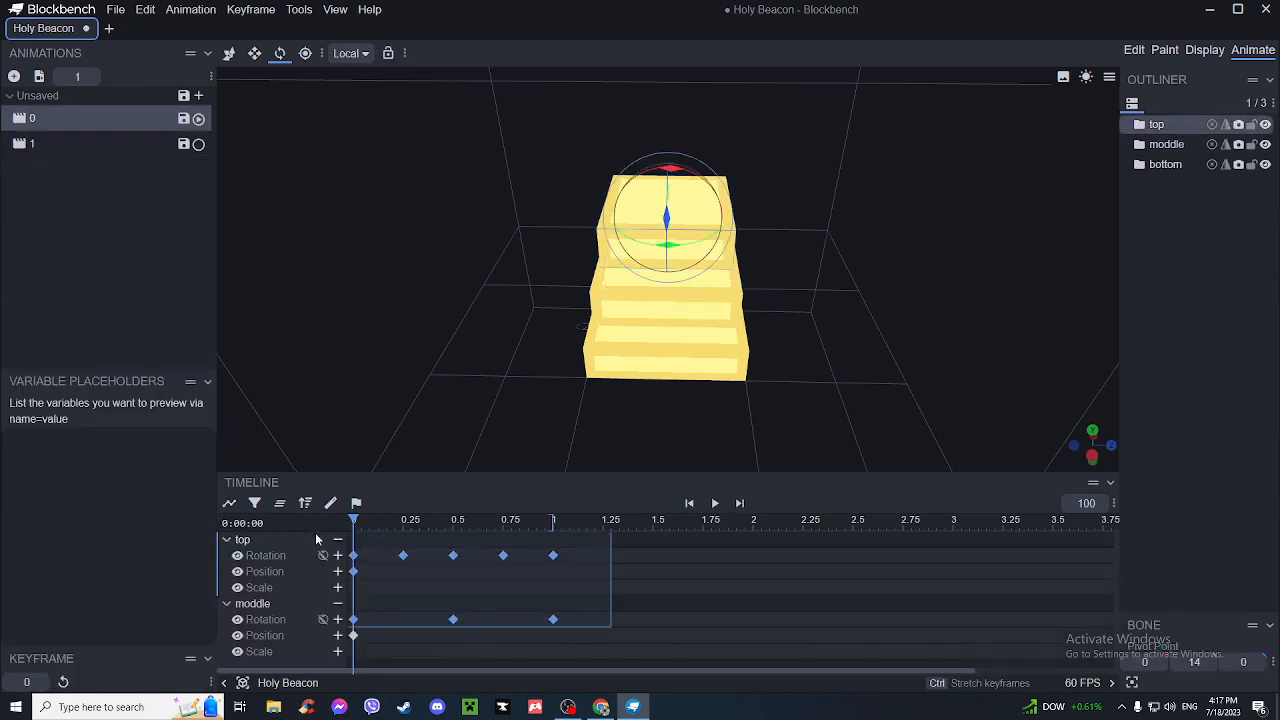
pyautogui.click(574, 638)
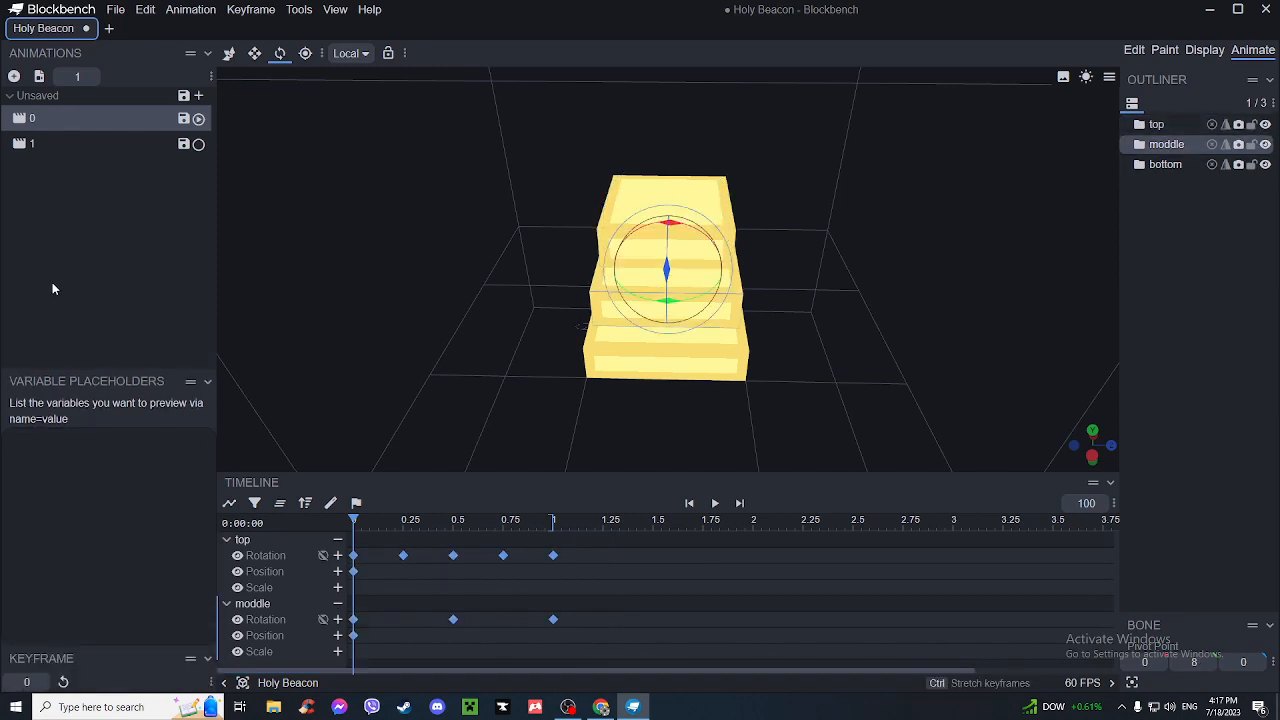
pyautogui.click(59, 144)
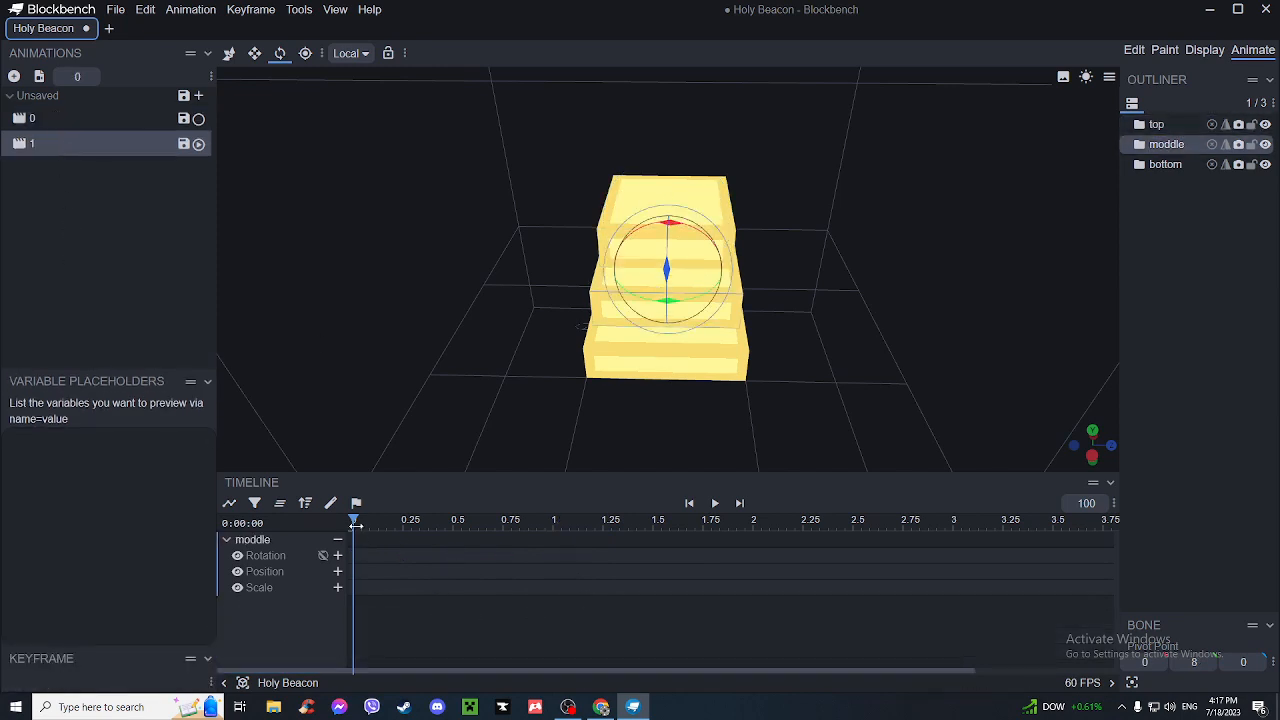
pyautogui.hotkey('ctrl', 'v')
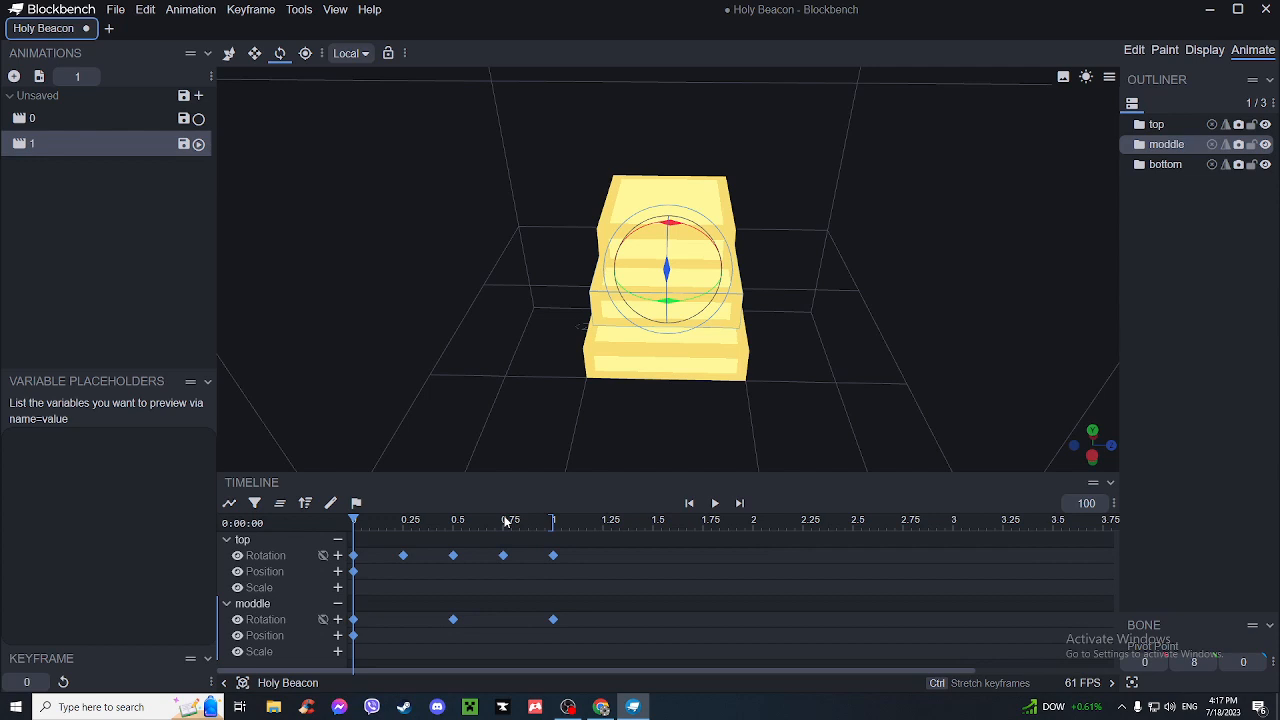
pyautogui.click(714, 503)
pyautogui.click(713, 504)
# - In animation "1", move the "moddle" bone up to Y position 1 at 0.5 seconds
pyautogui.moveTo(357, 519); pyautogui.dragTo(454, 580)
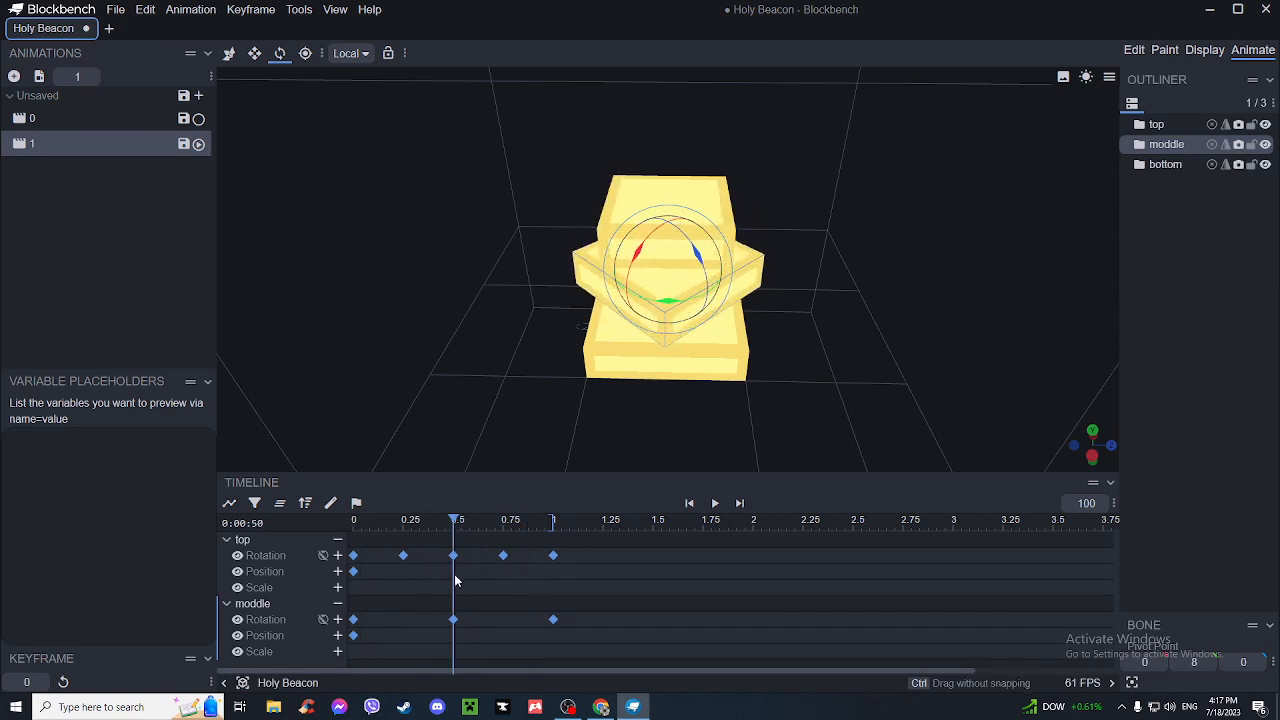
pyautogui.moveTo(750, 374); pyautogui.dragTo(746, 328)
pyautogui.scroll(5, 834, 300)
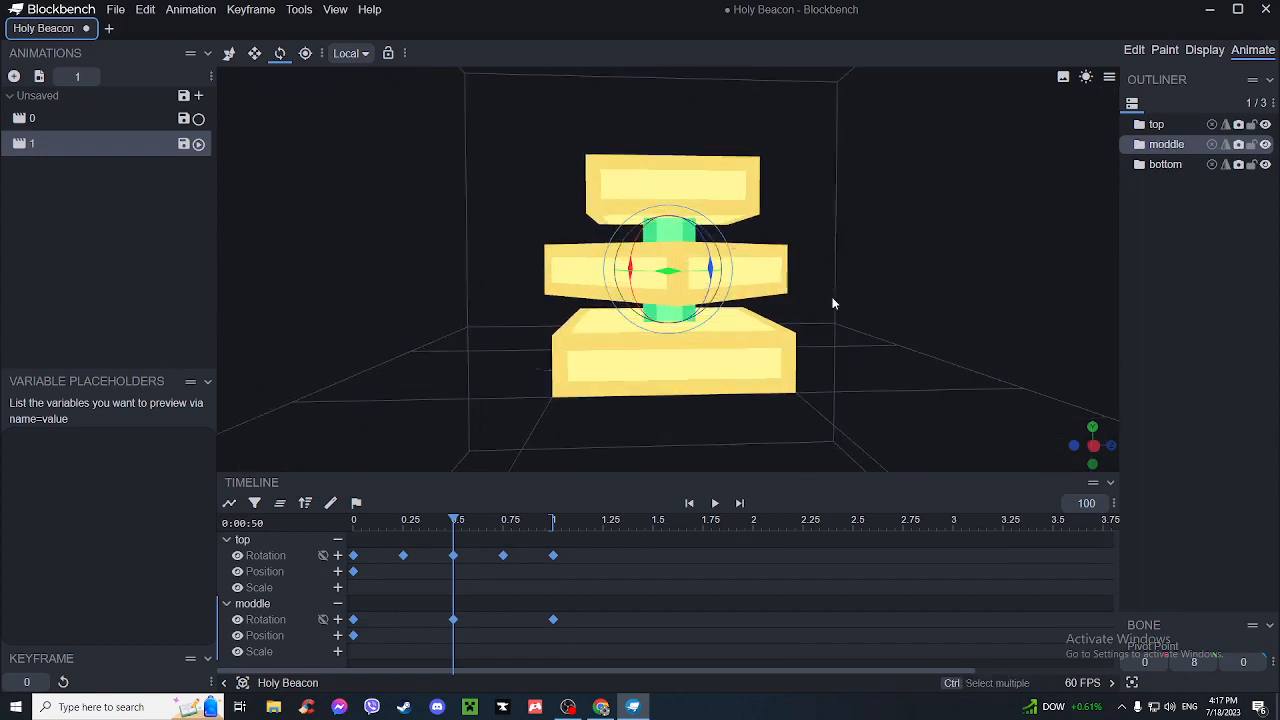
pyautogui.press('v')
pyautogui.press('v')
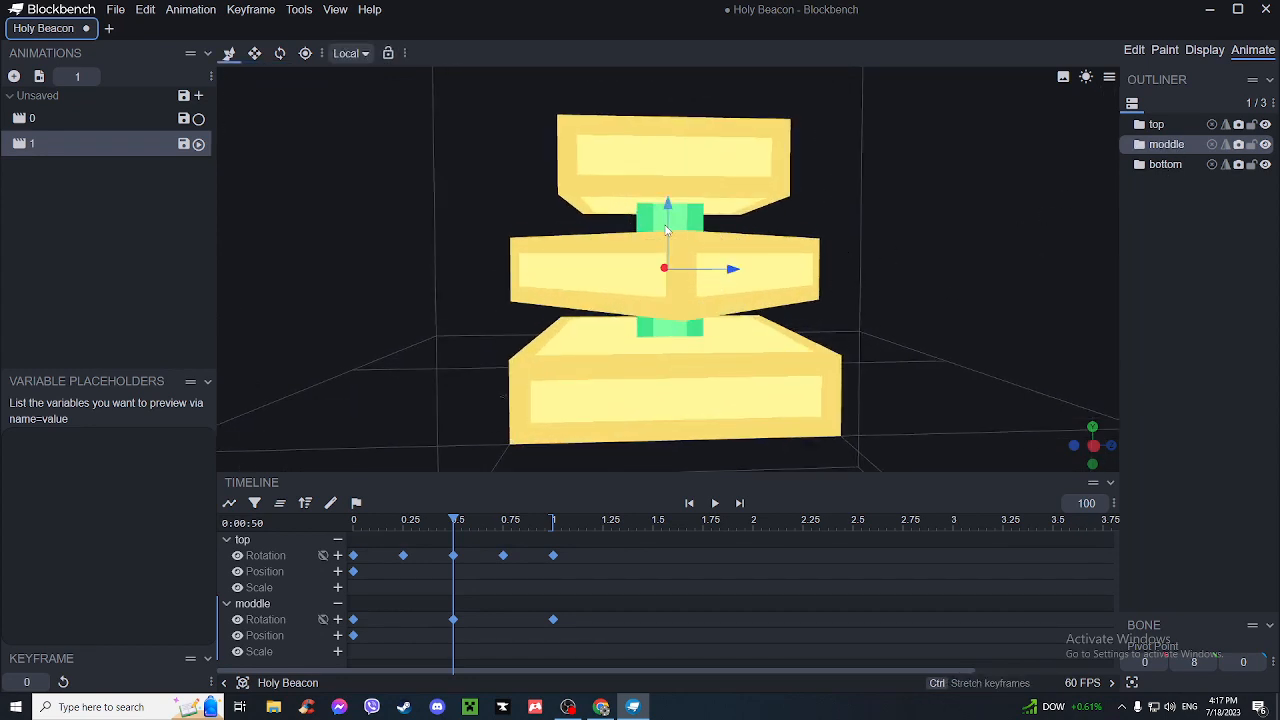
pyautogui.moveTo(667, 229)
pyautogui.mouseDown()
pyautogui.moveTo(667, 195)
pyautogui.moveTo(668, 209)
pyautogui.mouseUp()
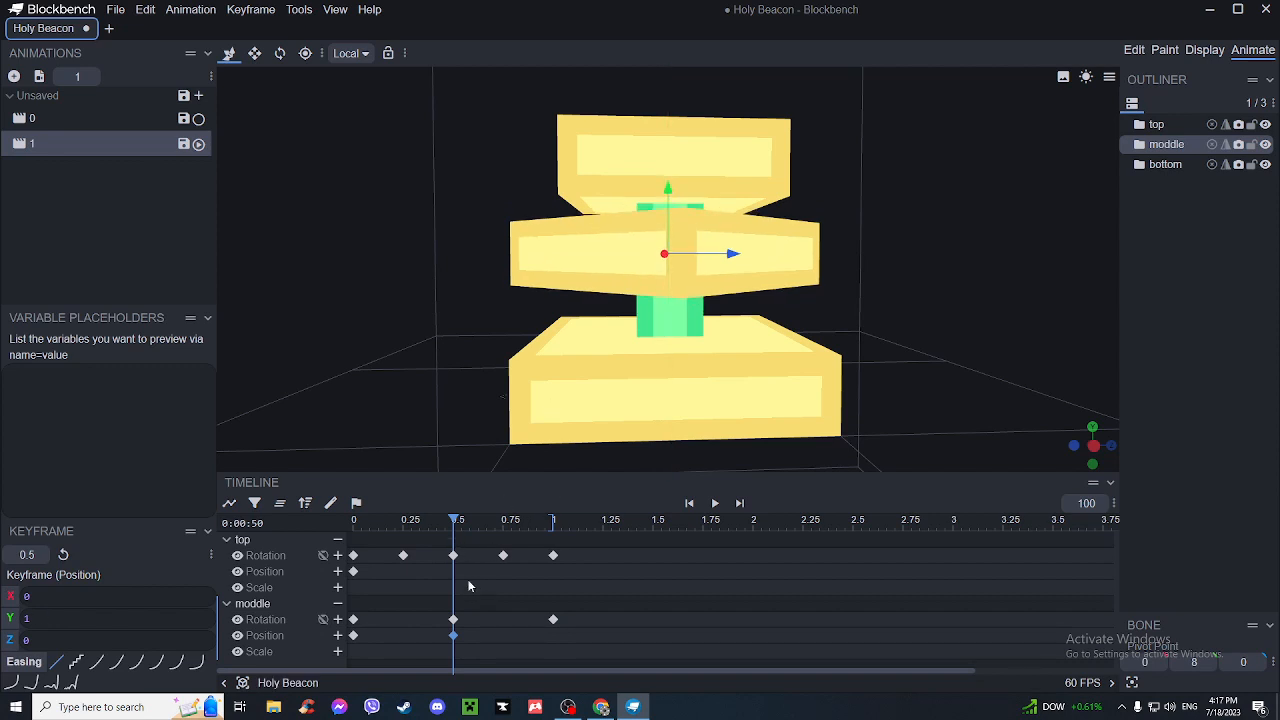
# - Copy the "moddle" bone's starting position keyframe to 1 second and preview the animation
pyautogui.moveTo(455, 520); pyautogui.dragTo(553, 522)
pyautogui.click(353, 636)
pyautogui.hotkey('ctrl', 'v')
pyautogui.press('space')
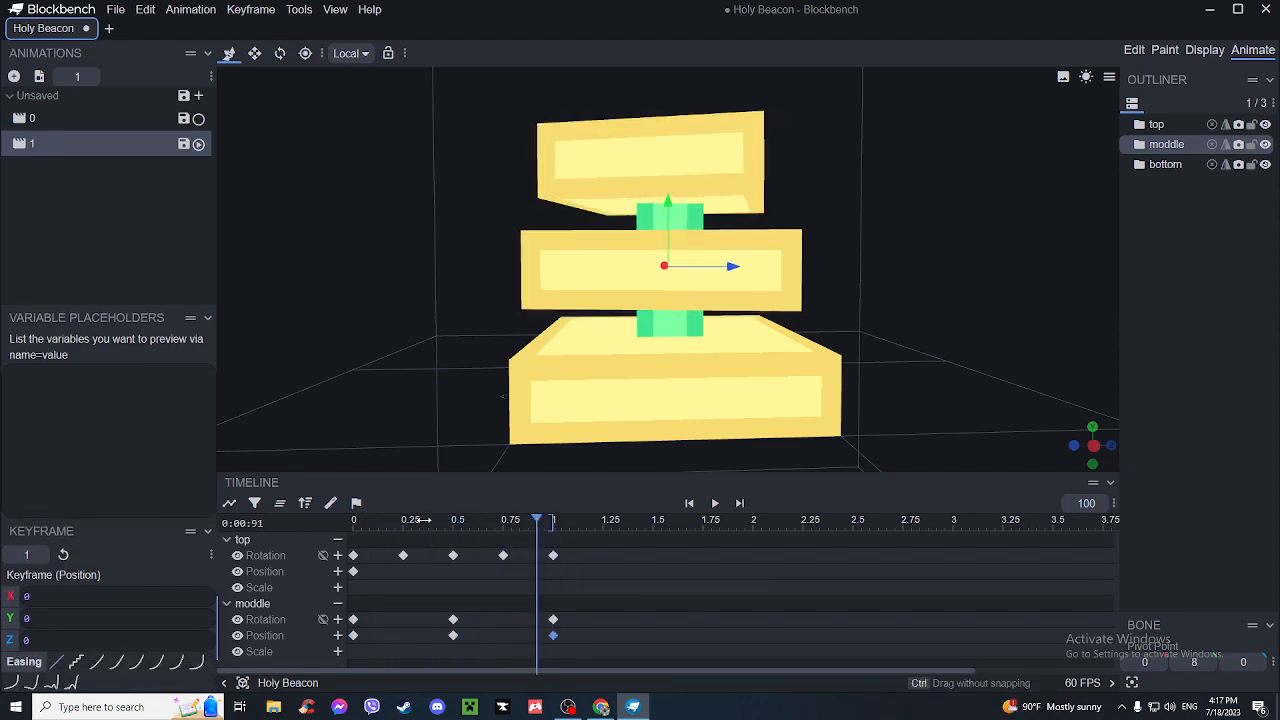
pyautogui.click(715, 504)
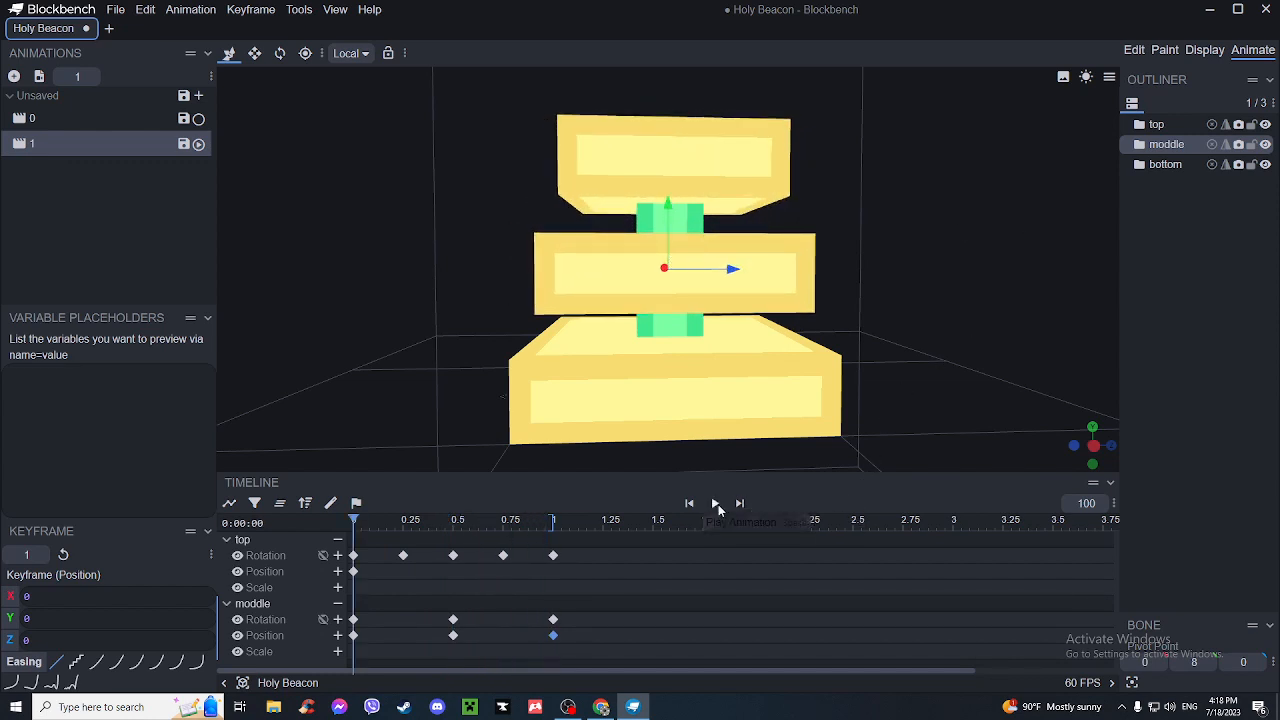
# - At 0.25 seconds, raise the "top" bone slightly along Y to add a position keyframe
pyautogui.moveTo(355, 519); pyautogui.dragTo(404, 520)
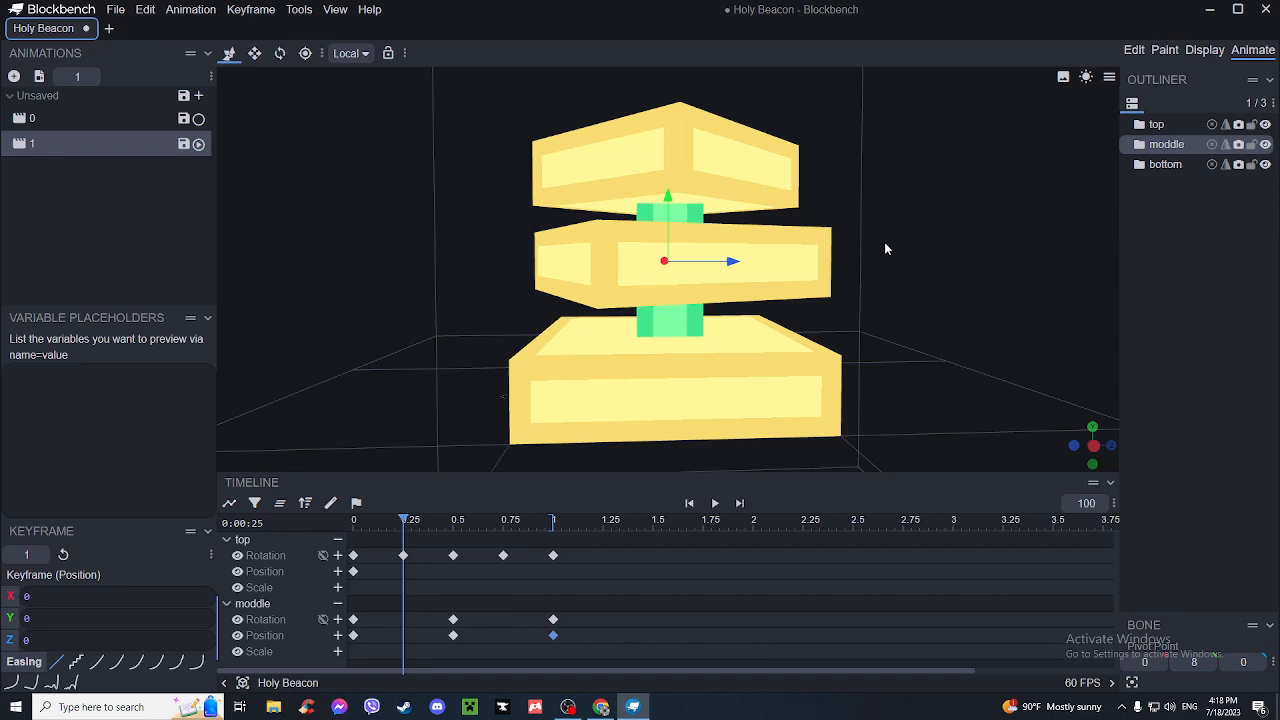
pyautogui.moveTo(885, 248); pyautogui.dragTo(806, 345)
pyautogui.click(660, 252)
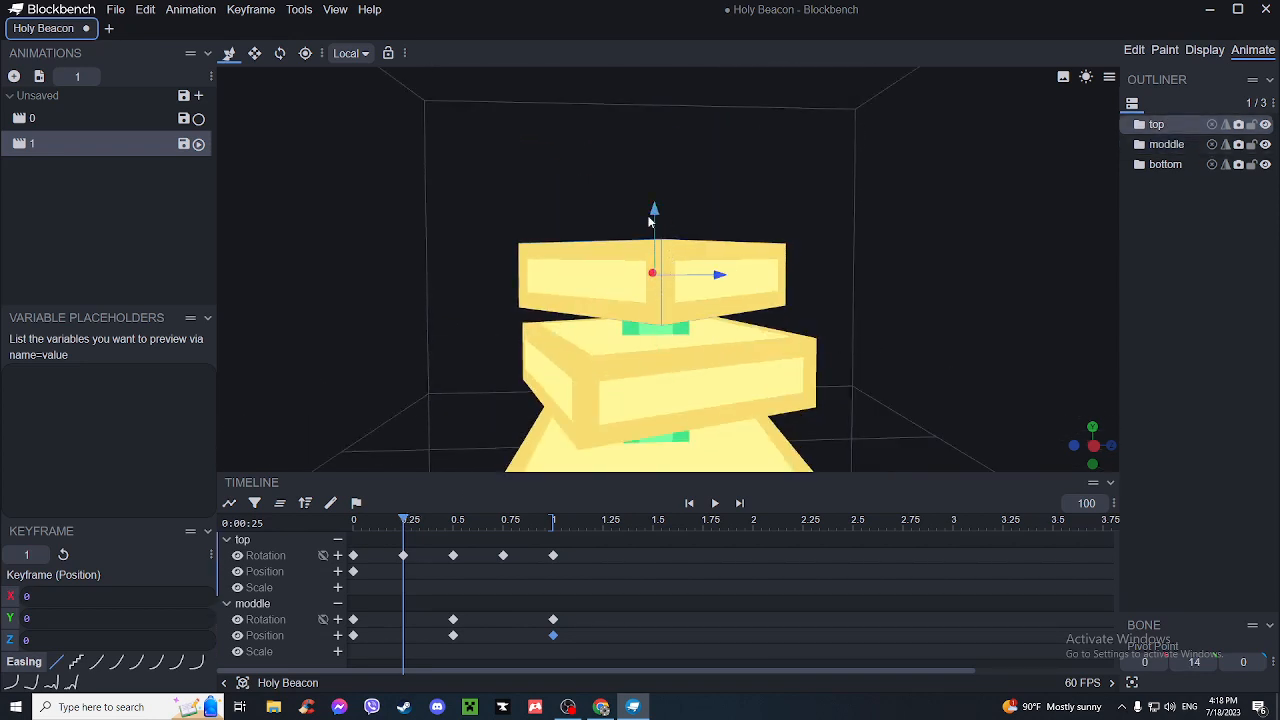
pyautogui.moveTo(649, 221); pyautogui.dragTo(655, 196)
# - Copy the "top" bone's starting position keyframe to 0.5 and 1 second, and raise the bone along Y at 0.75 seconds
pyautogui.moveTo(398, 518); pyautogui.dragTo(508, 519)
pyautogui.click(353, 571)
pyautogui.hotkey('ctrl', 'v')
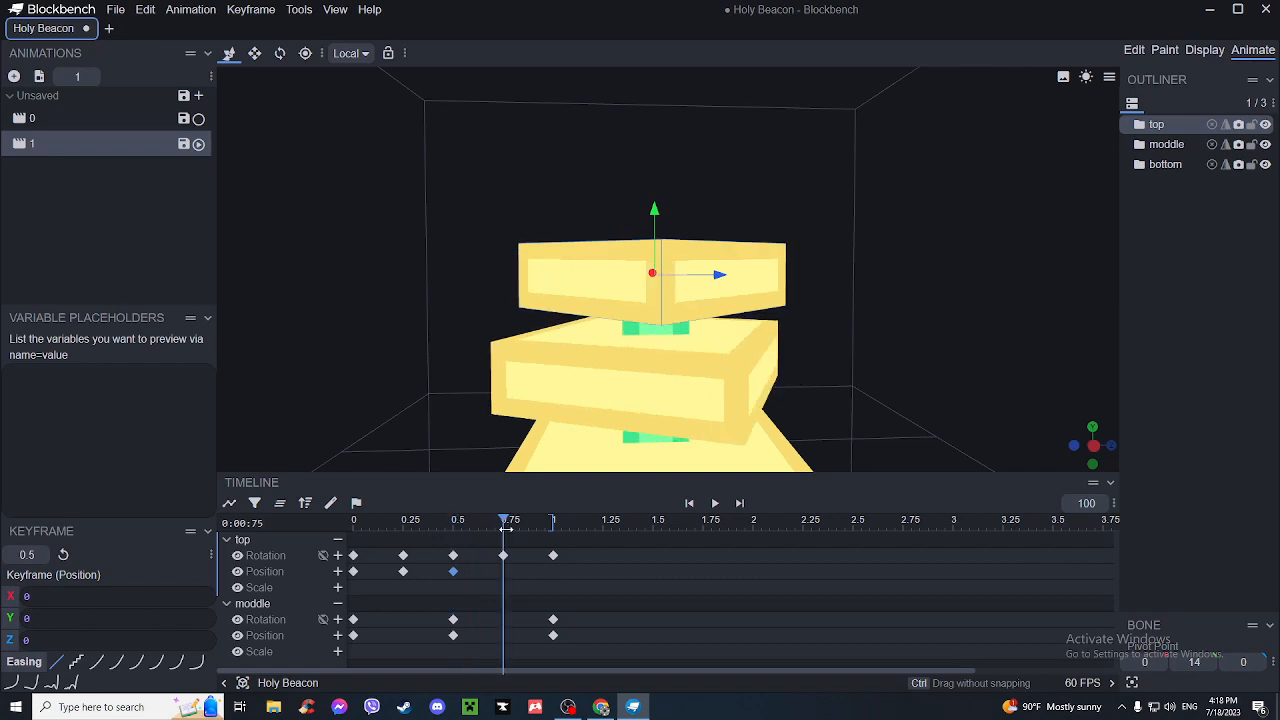
pyautogui.moveTo(655, 232); pyautogui.dragTo(655, 208)
pyautogui.moveTo(508, 519); pyautogui.dragTo(322, 539)
pyautogui.hotkey('ctrl', 'v')
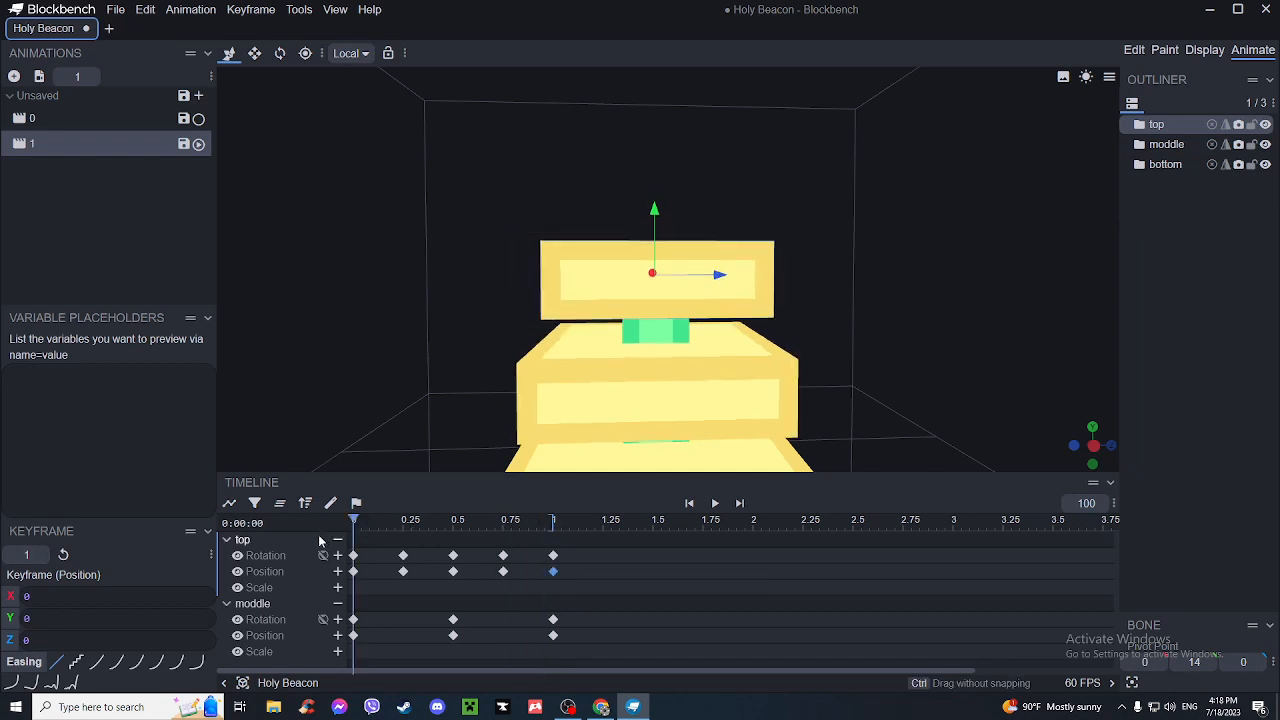
# - Deselect the bone and preview the bobbing, spinning tiers of animation "1" from several angles
pyautogui.click(941, 285)
pyautogui.moveTo(898, 247); pyautogui.dragTo(819, 306)
pyautogui.moveTo(806, 385); pyautogui.dragTo(874, 312)
pyautogui.click(716, 503)
pyautogui.click(718, 503)
pyautogui.moveTo(842, 367)
pyautogui.mouseDown()
pyautogui.moveTo(846, 346)
pyautogui.moveTo(843, 360)
pyautogui.mouseUp()
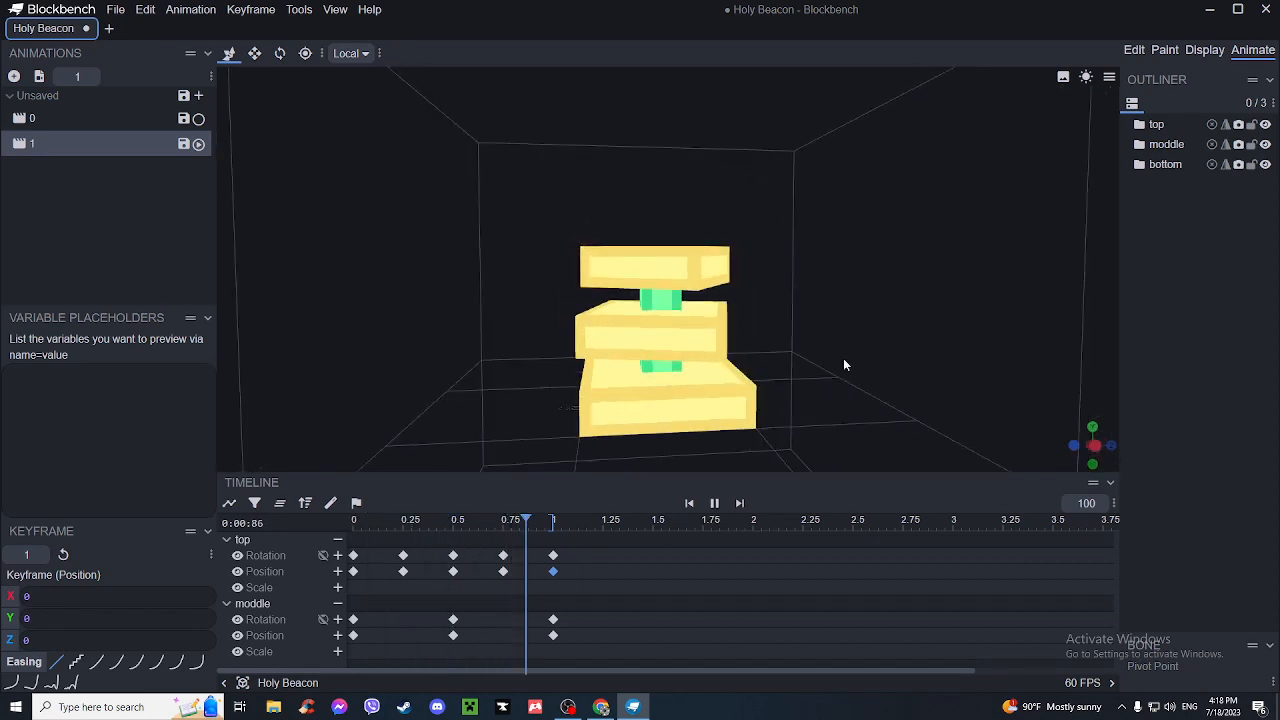
pyautogui.click(714, 503)
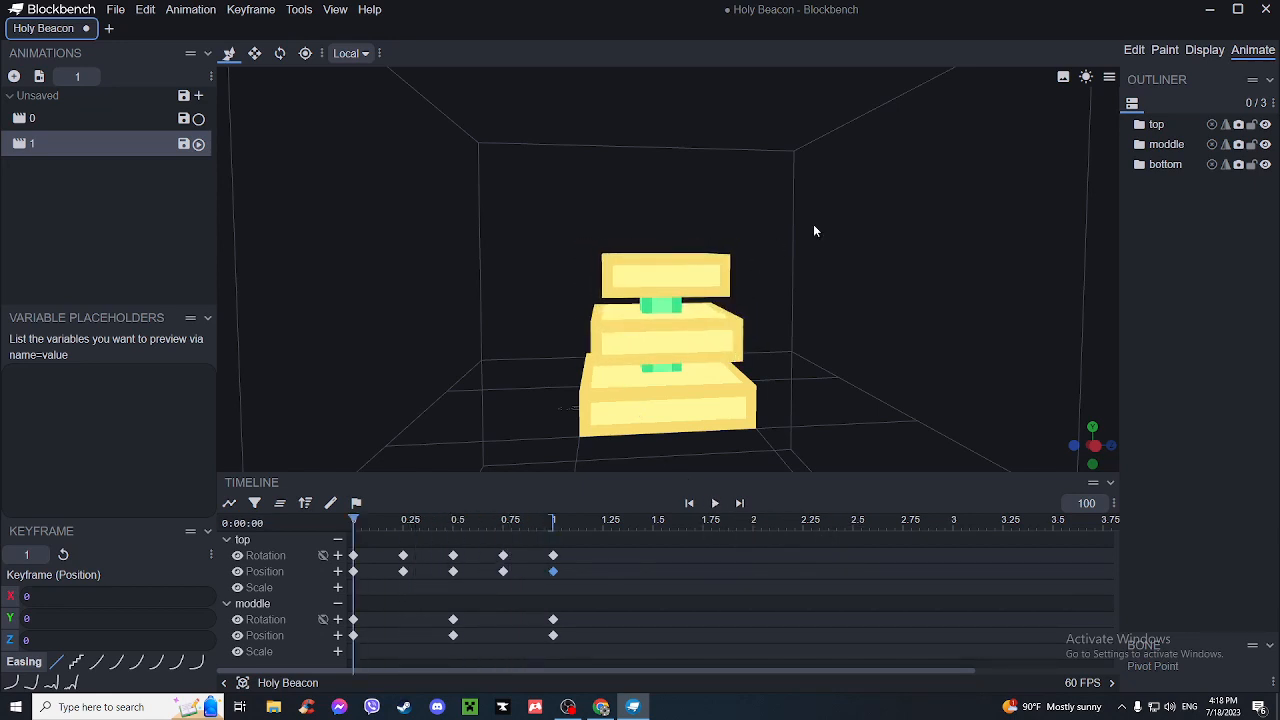
# - Return to edit mode, start saving the Holy Beacon texture, and delete the existing holybeacon folder from Downloads
pyautogui.click(1131, 50)
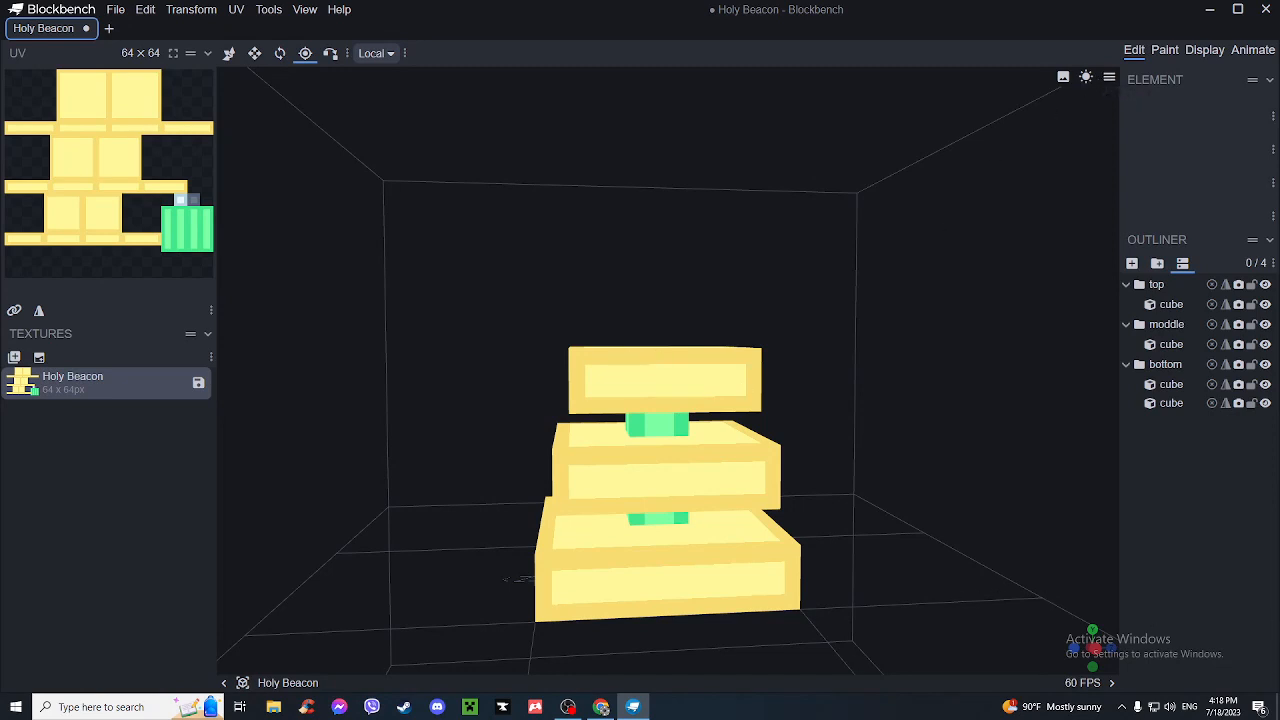
pyautogui.moveTo(490, 246); pyautogui.dragTo(686, 316)
pyautogui.scroll(2, 684, 343)
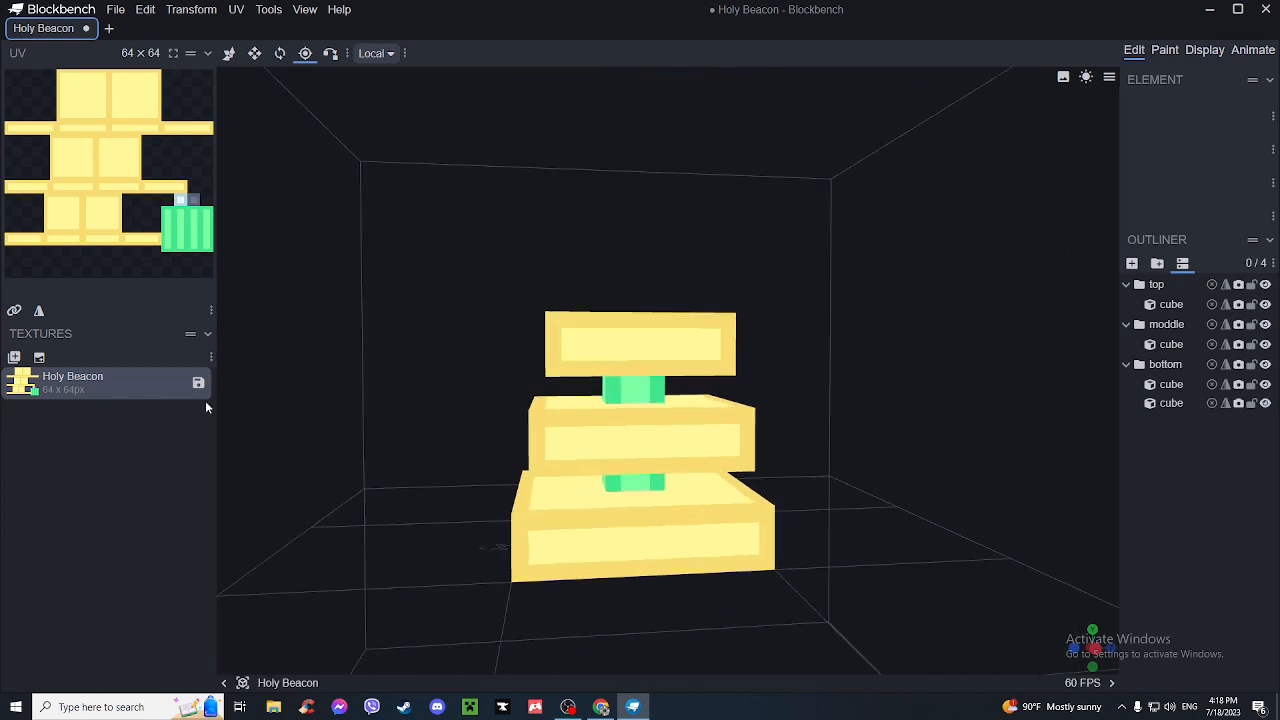
pyautogui.click(198, 383)
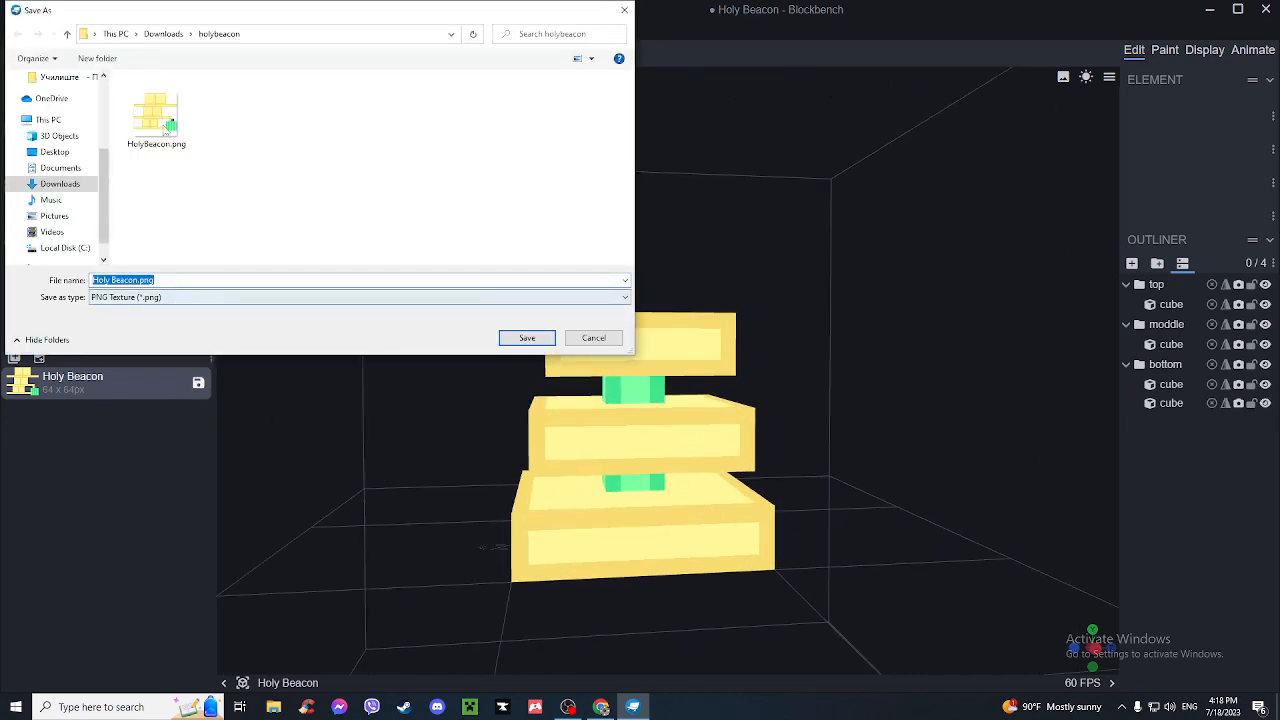
pyautogui.click(163, 33)
pyautogui.click(192, 150)
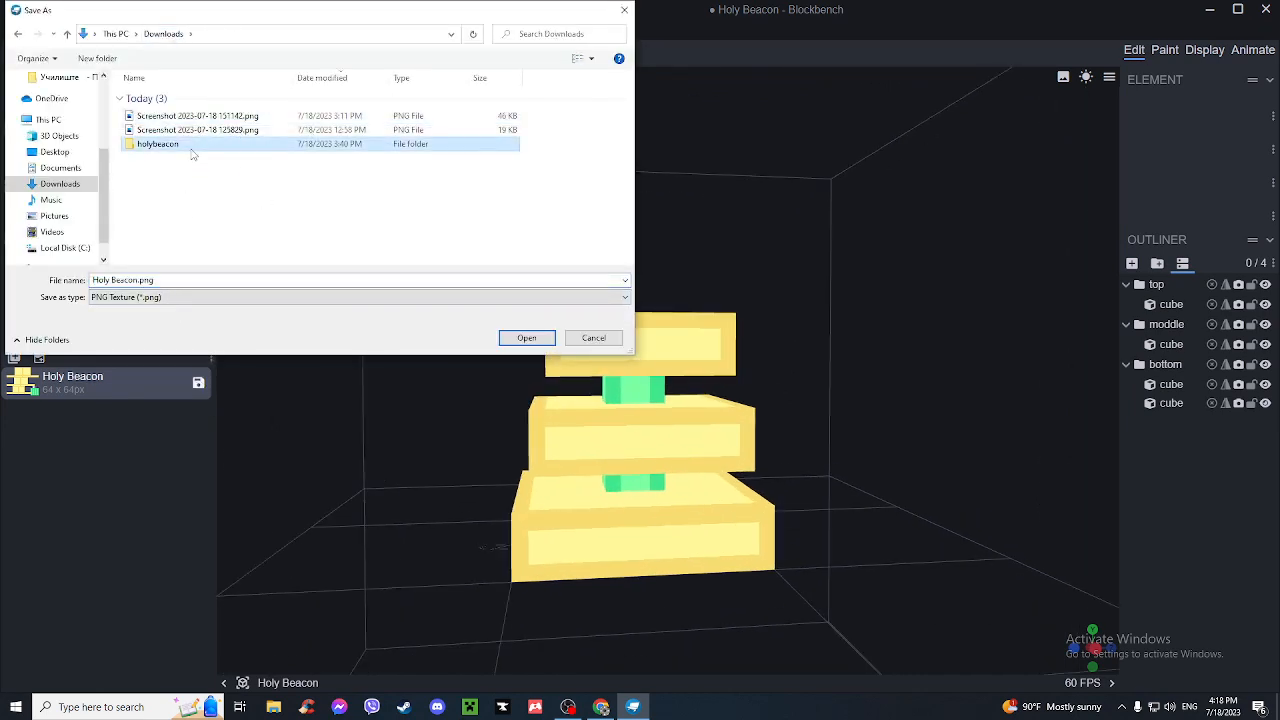
pyautogui.press('Delete')
# - Create a folder with the default name "New folder" in Downloads and save the texture in it as Holy Beacon.png
pyautogui.rightClick(195, 159)
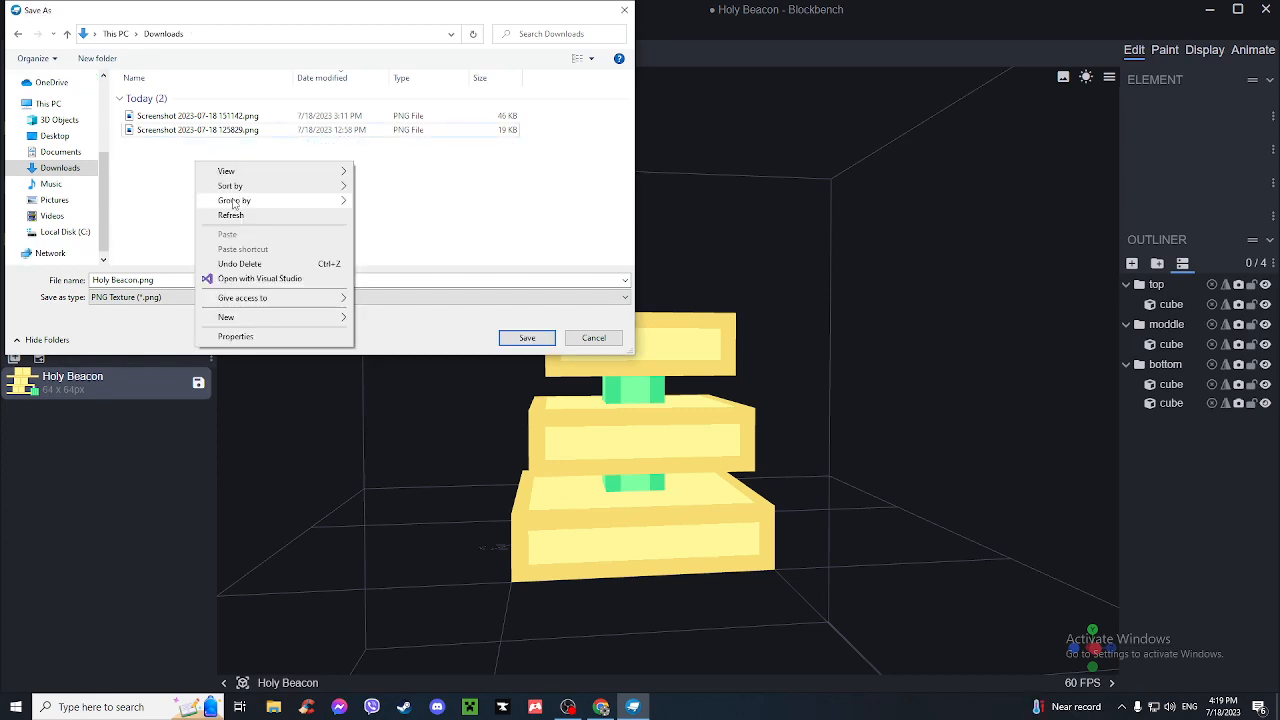
pyautogui.moveTo(266, 317)
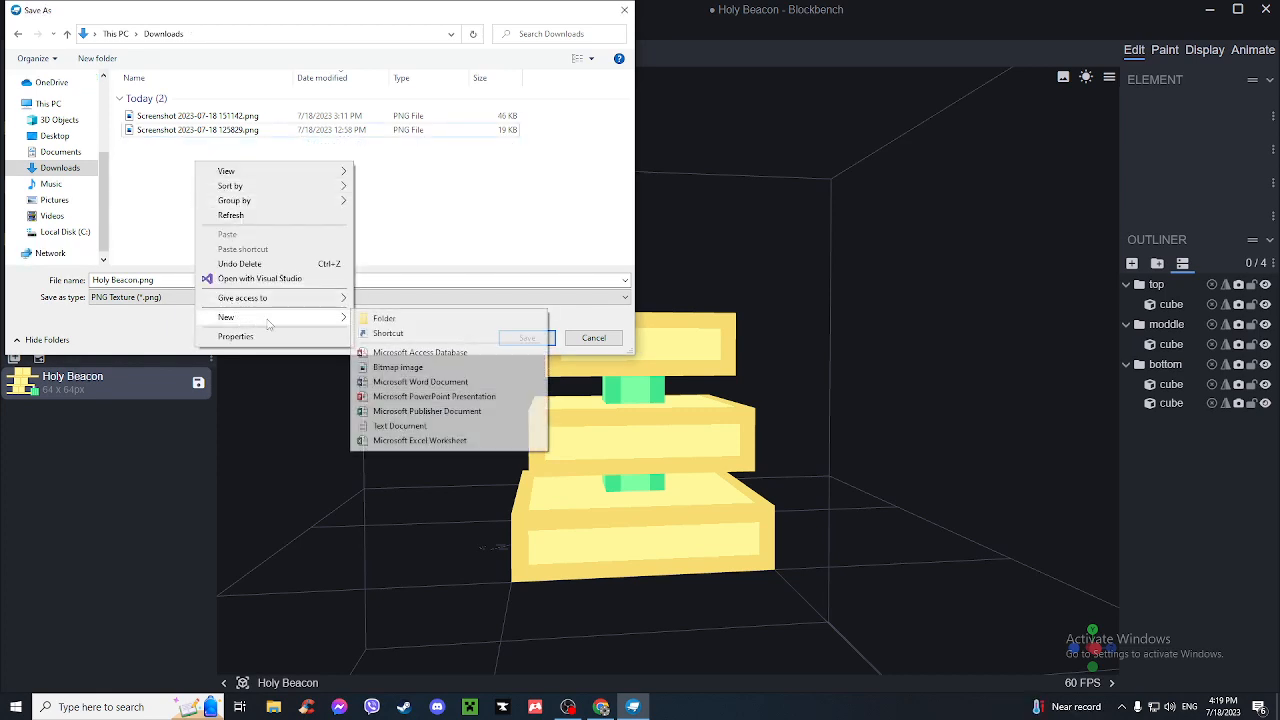
pyautogui.click(372, 318)
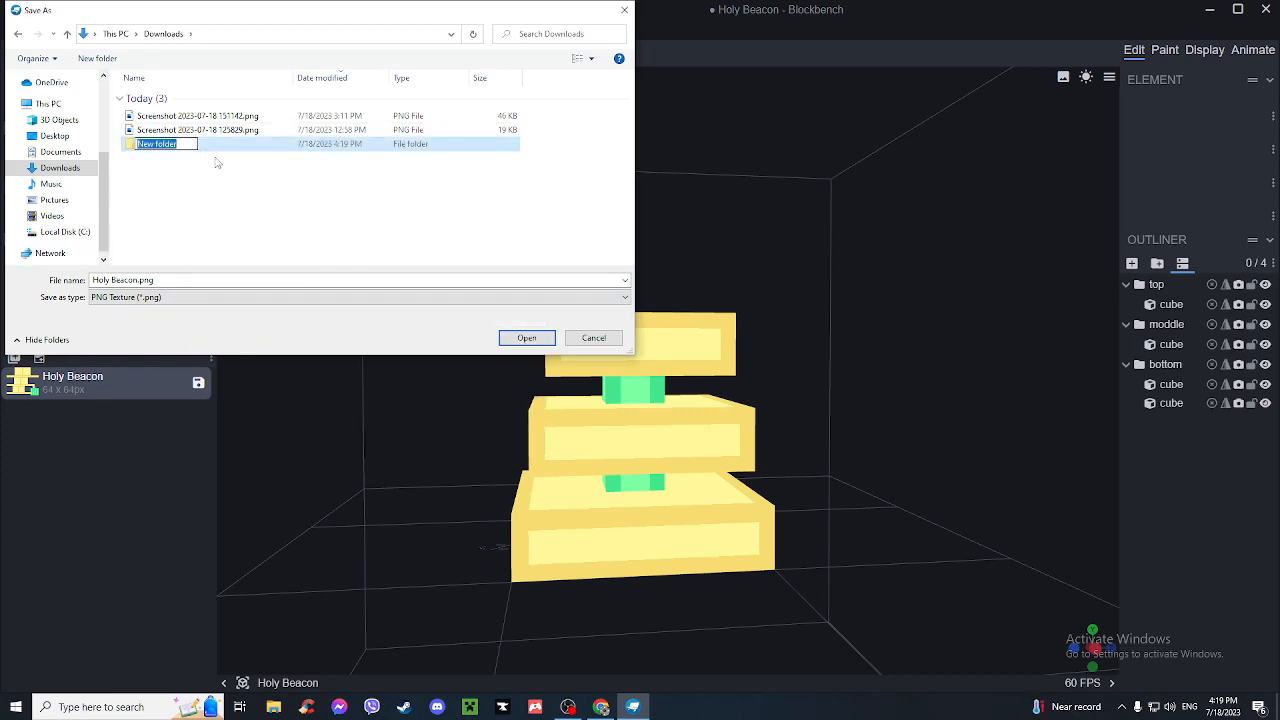
pyautogui.click(216, 163)
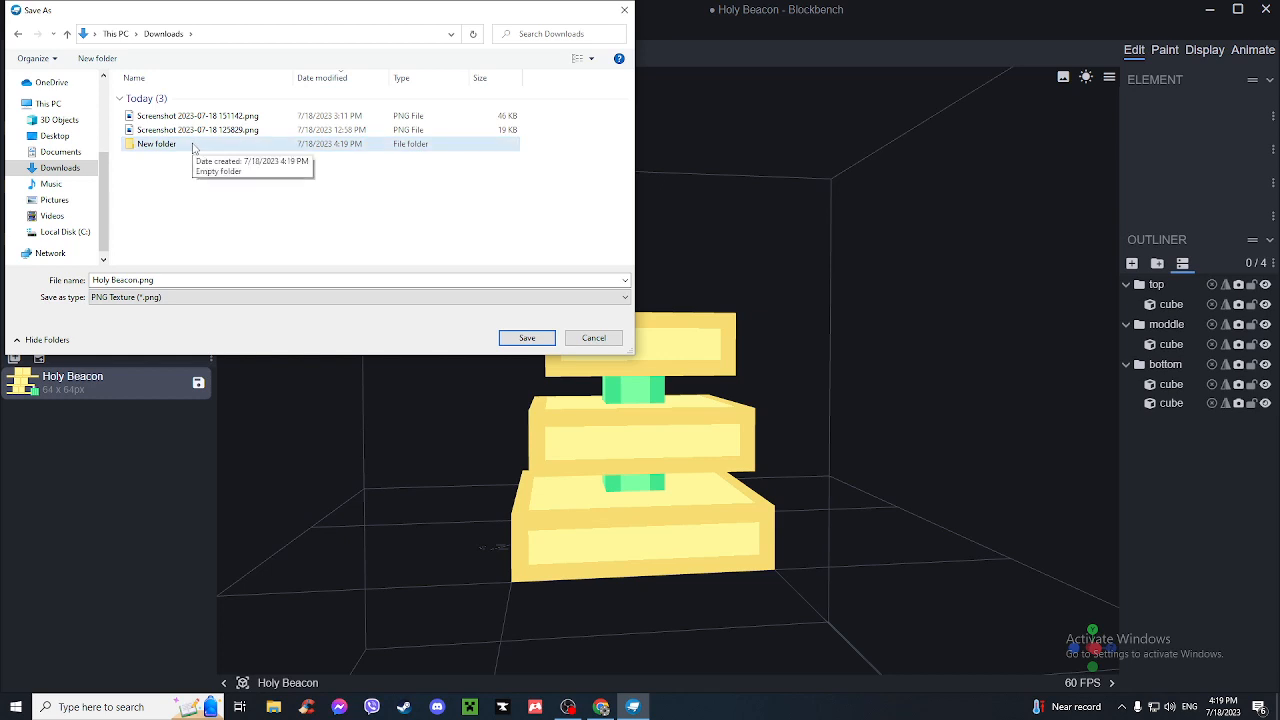
pyautogui.click(194, 148)
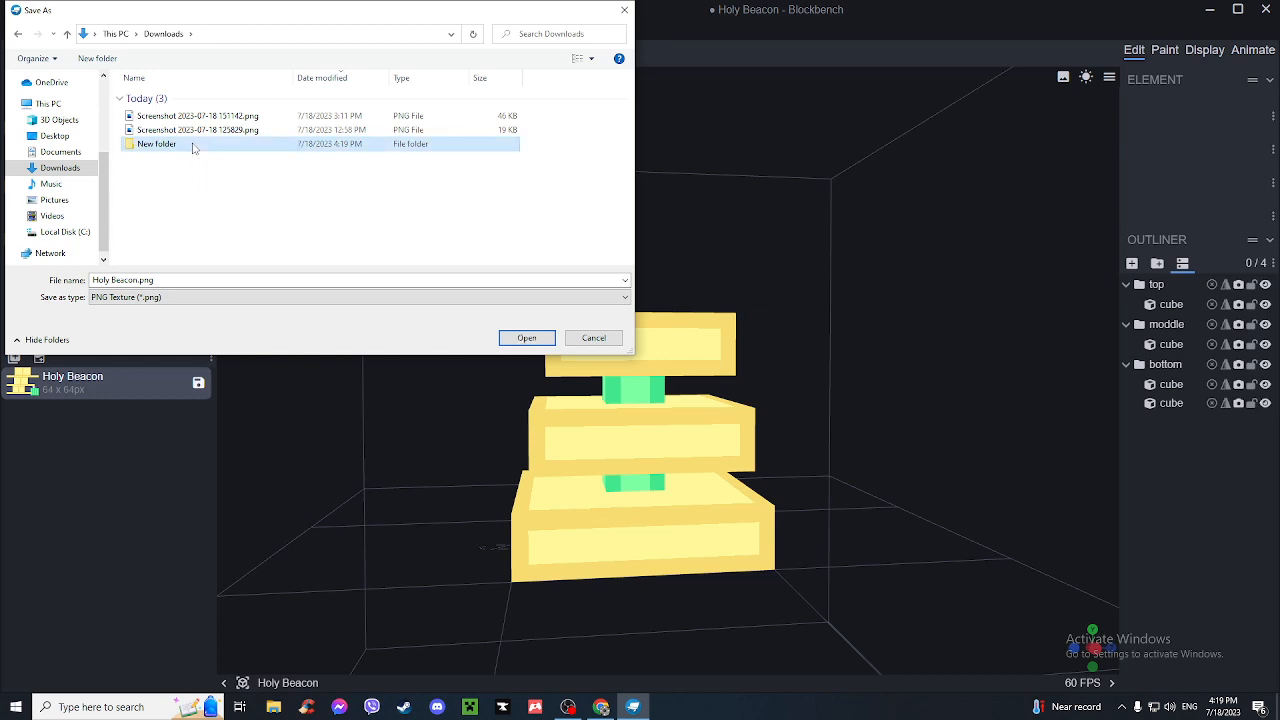
pyautogui.doubleClick(194, 148)
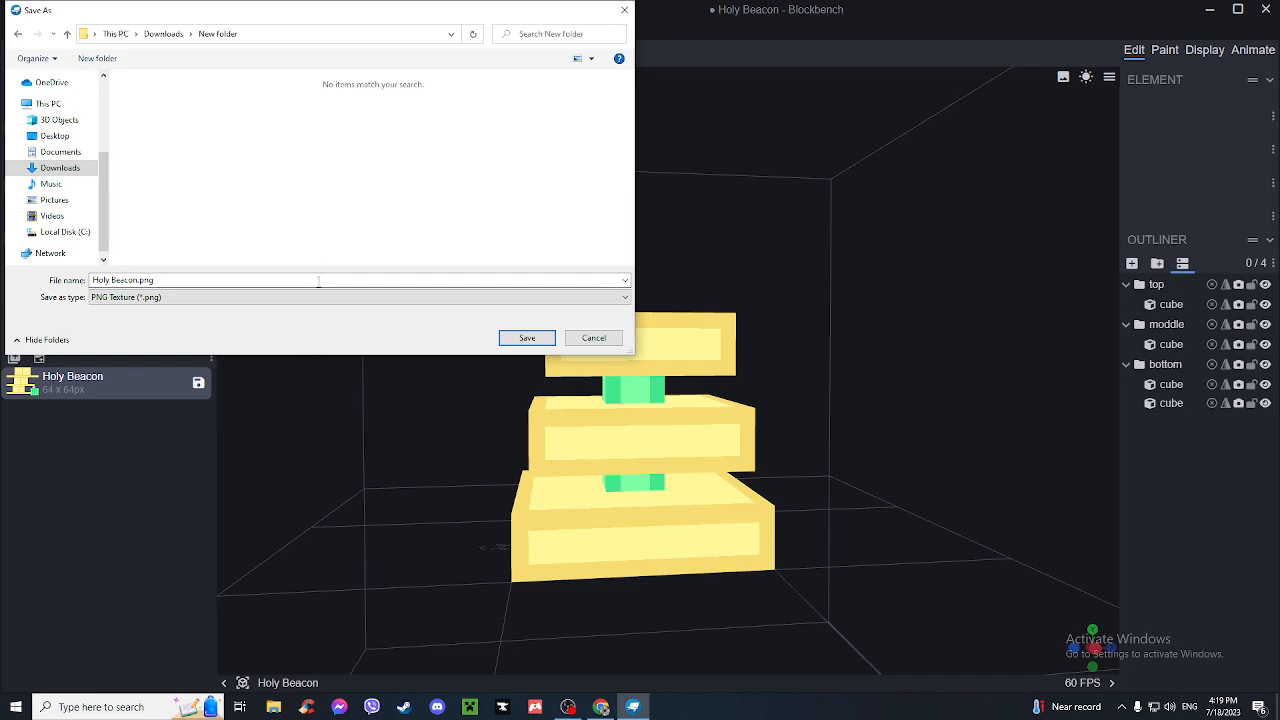
pyautogui.click(524, 338)
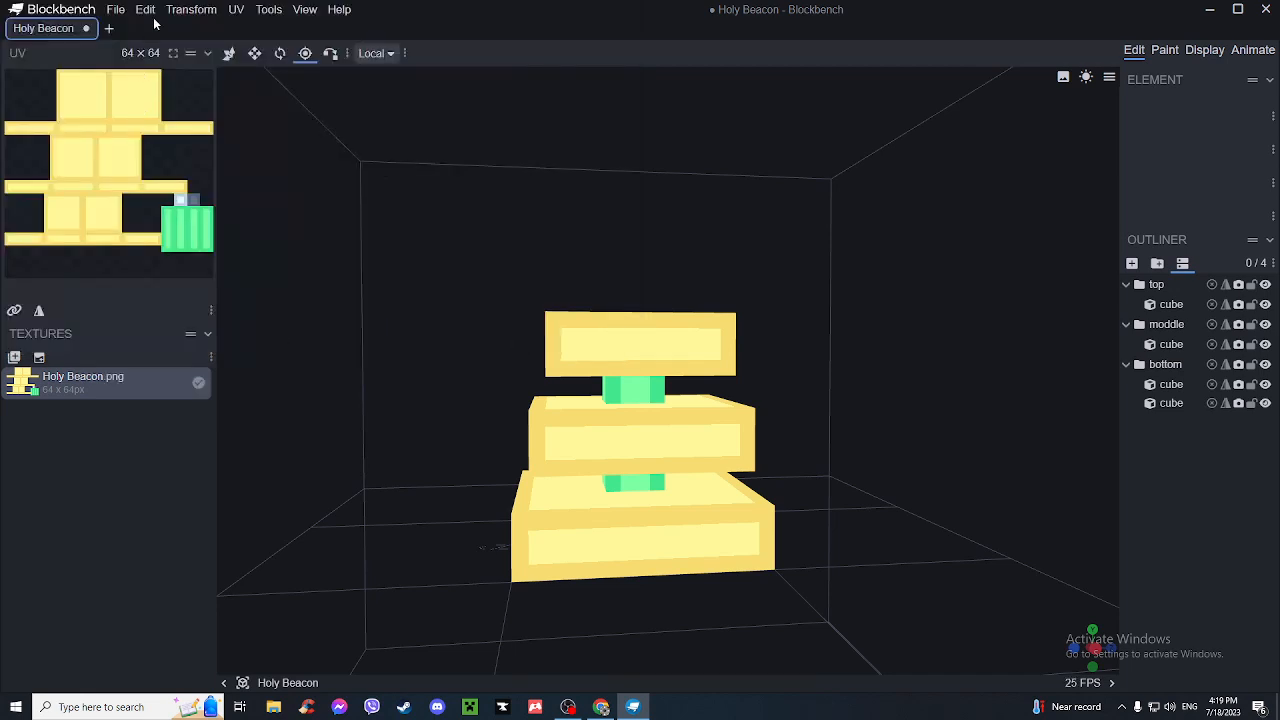
# - Export the GeckoLib display settings to the new folder as Holy Beacon.item.json
pyautogui.click(117, 11)
pyautogui.moveTo(174, 278)
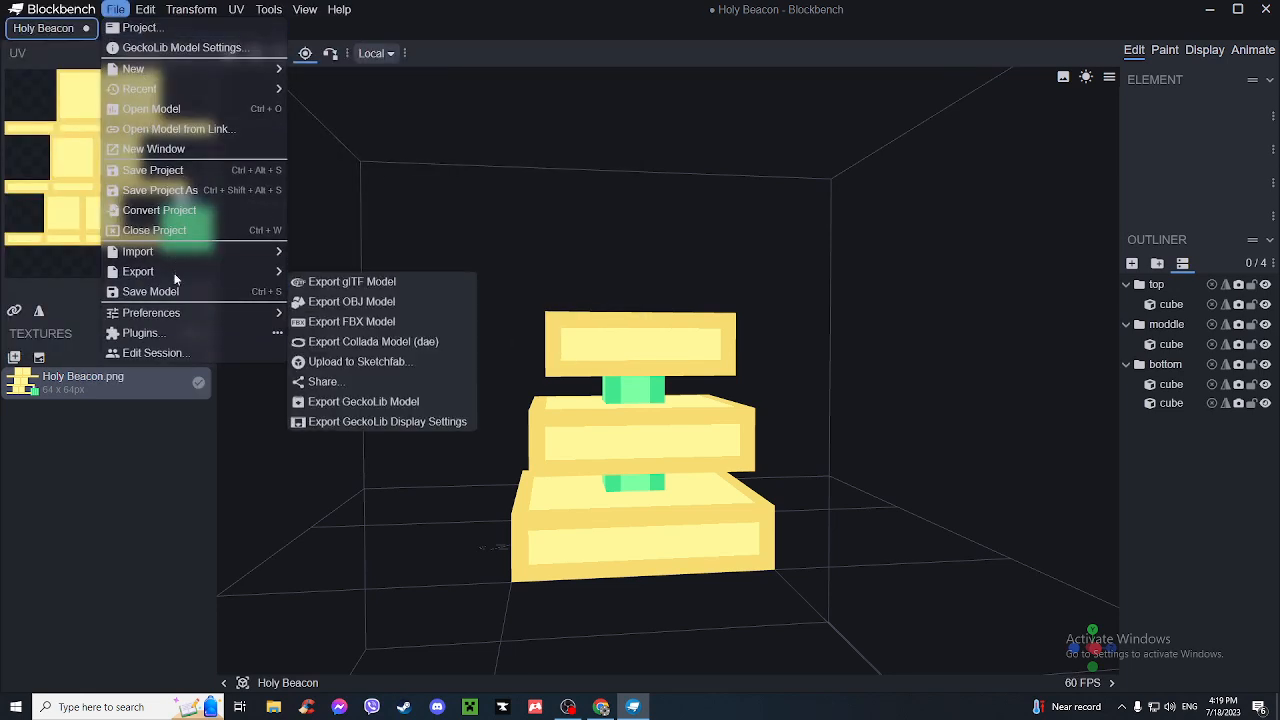
pyautogui.click(352, 412)
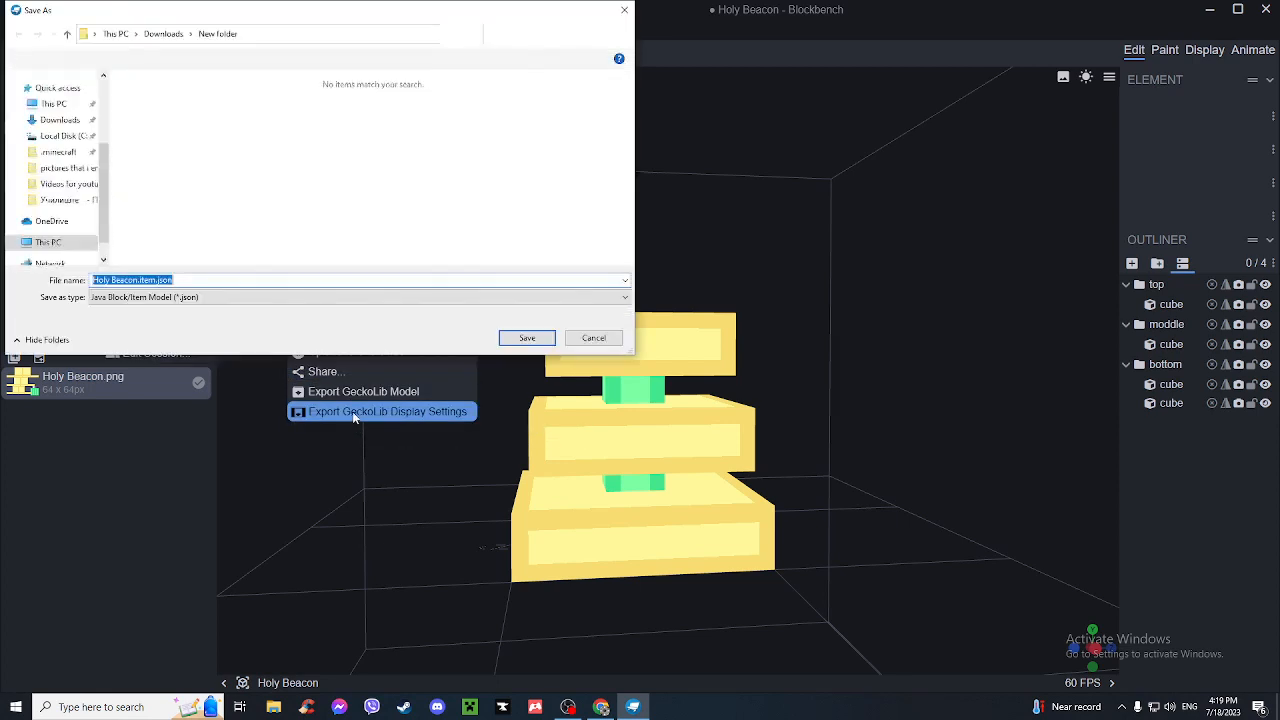
pyautogui.click(218, 279)
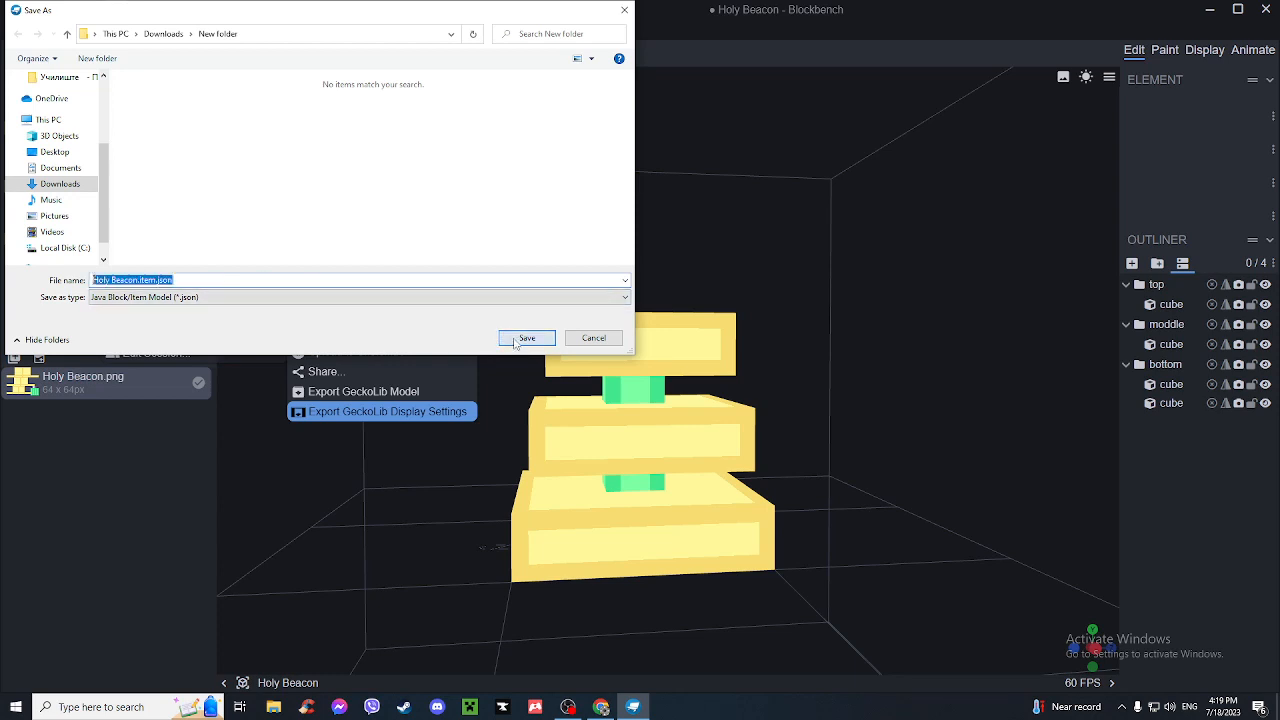
pyautogui.click(530, 338)
# - Export the GeckoLib model to the same folder as Holy Beacon.geo.json
pyautogui.click(116, 12)
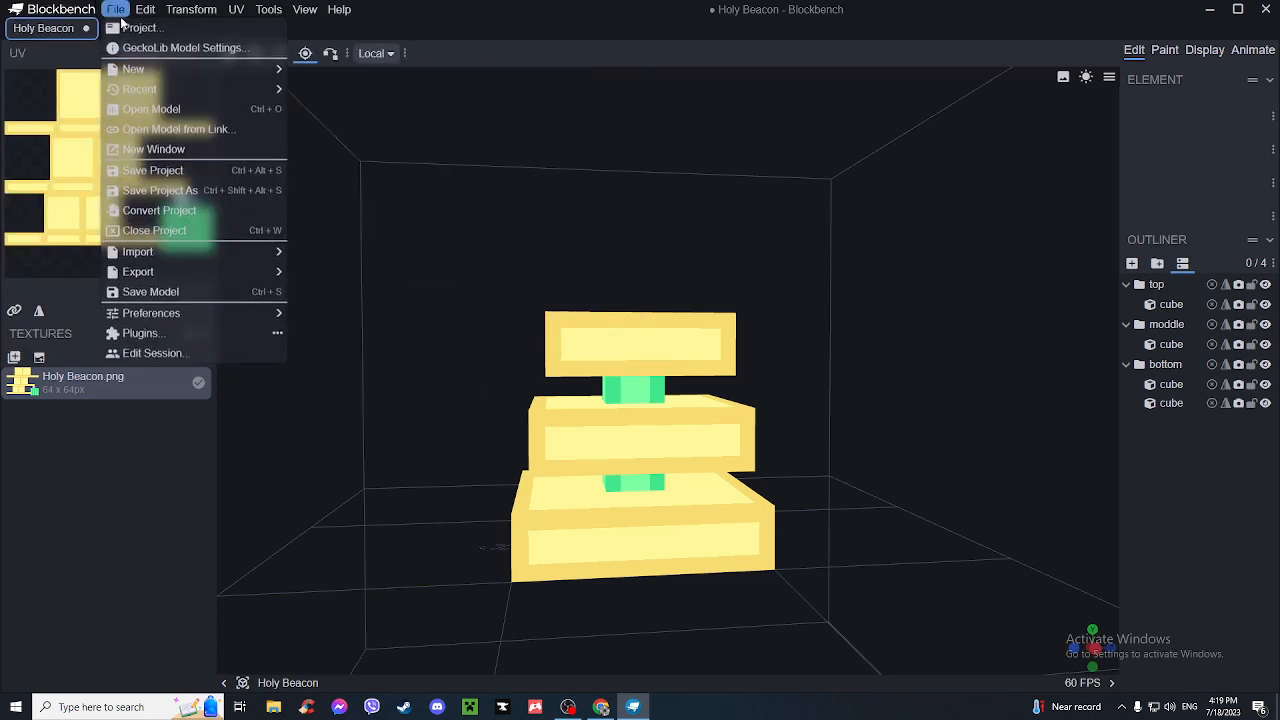
pyautogui.moveTo(165, 269)
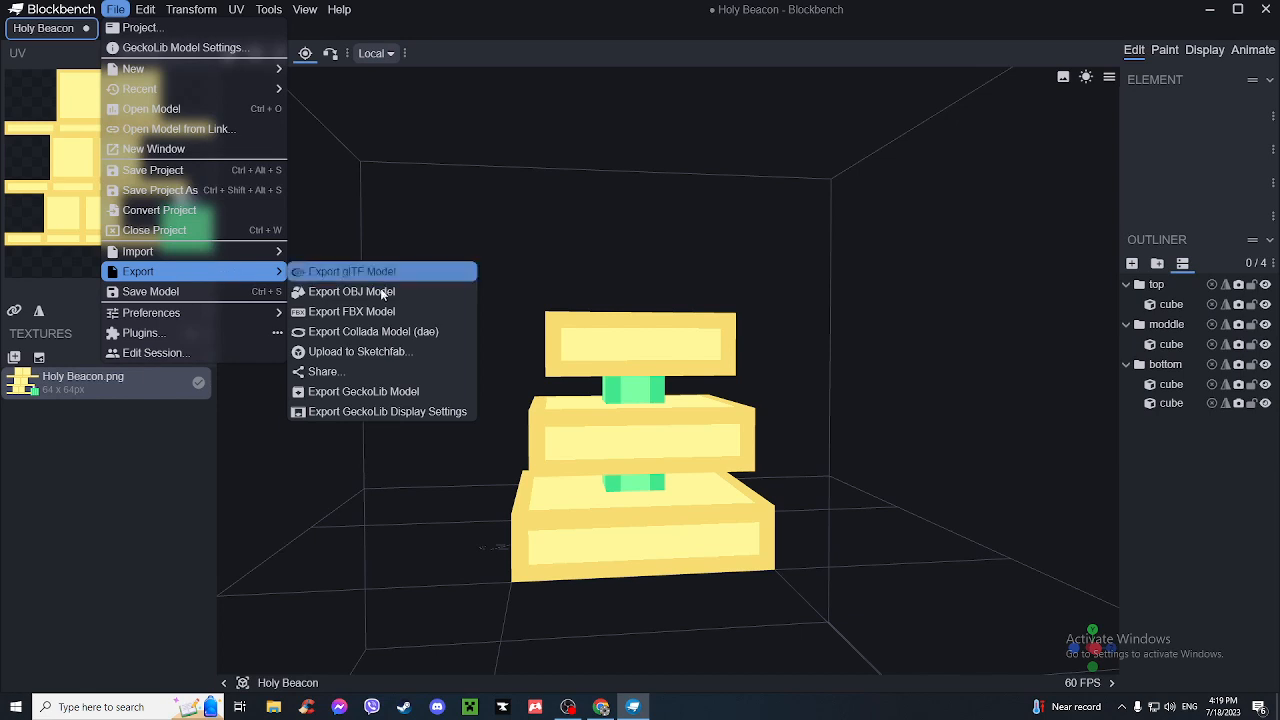
pyautogui.click(358, 393)
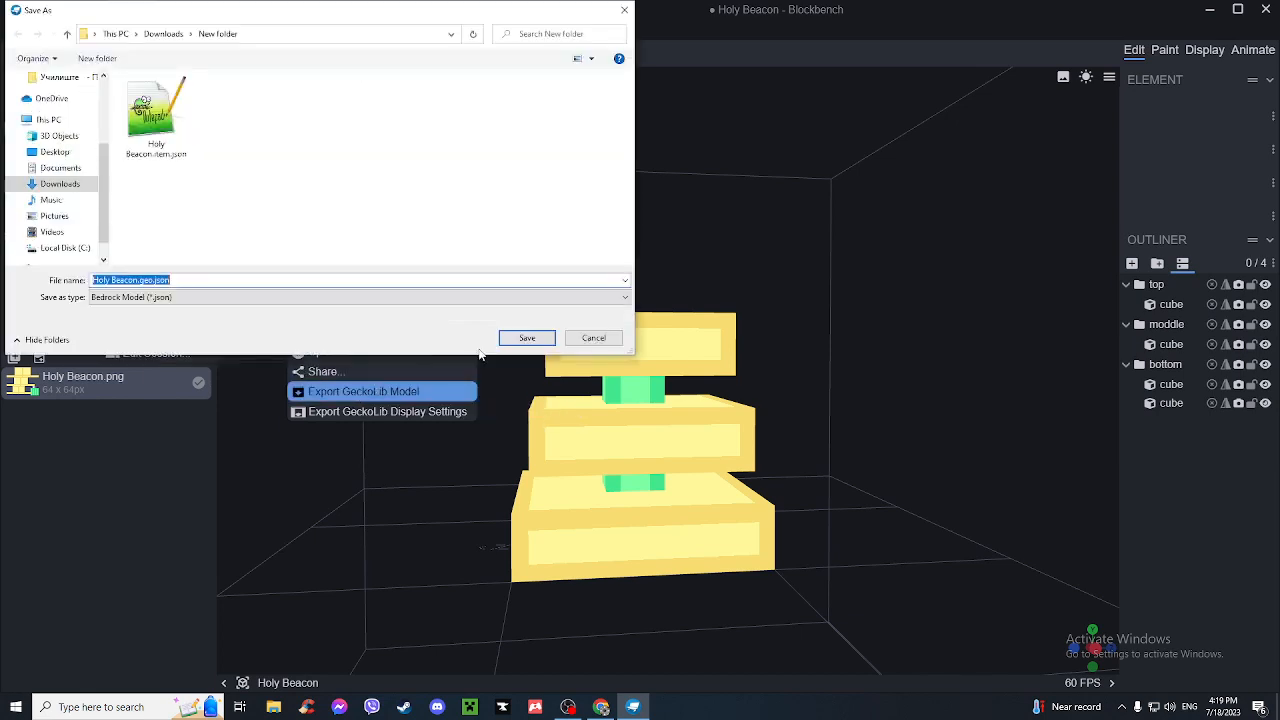
pyautogui.click(527, 339)
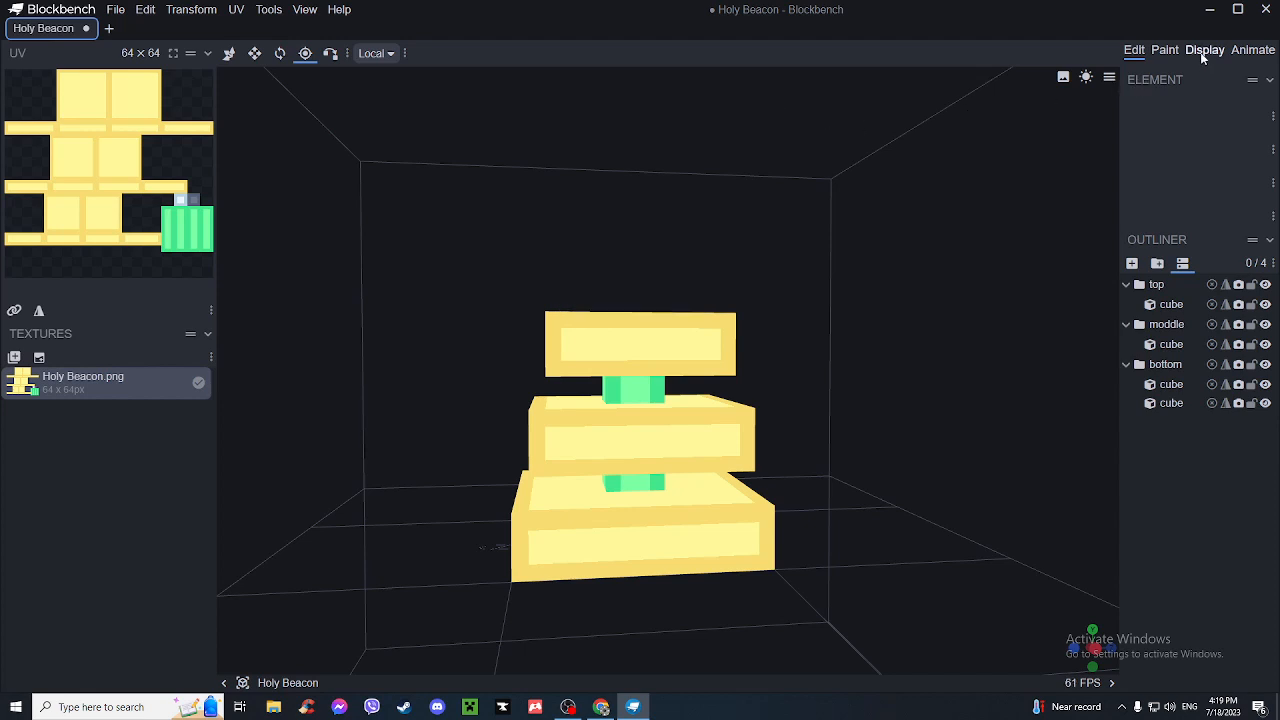
# - Return to animate mode and save both animations together as holy_beacon.animation.json in the new folder
pyautogui.click(1238, 51)
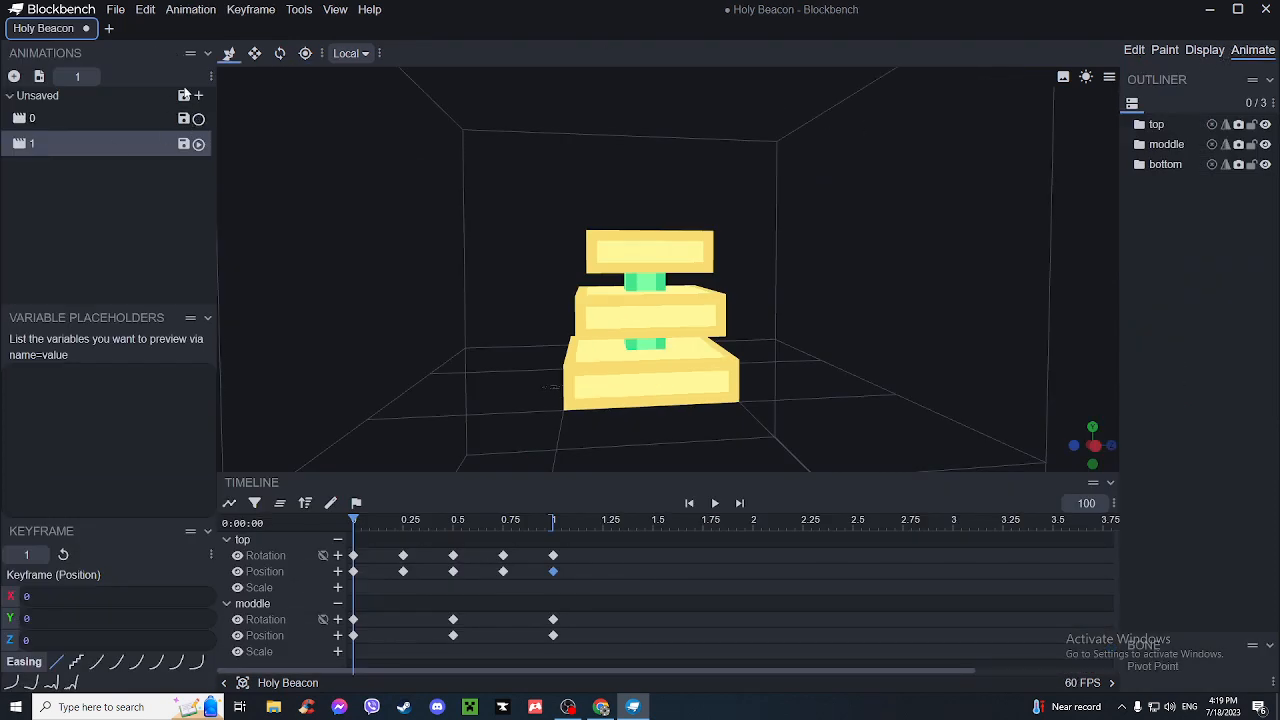
pyautogui.click(183, 95)
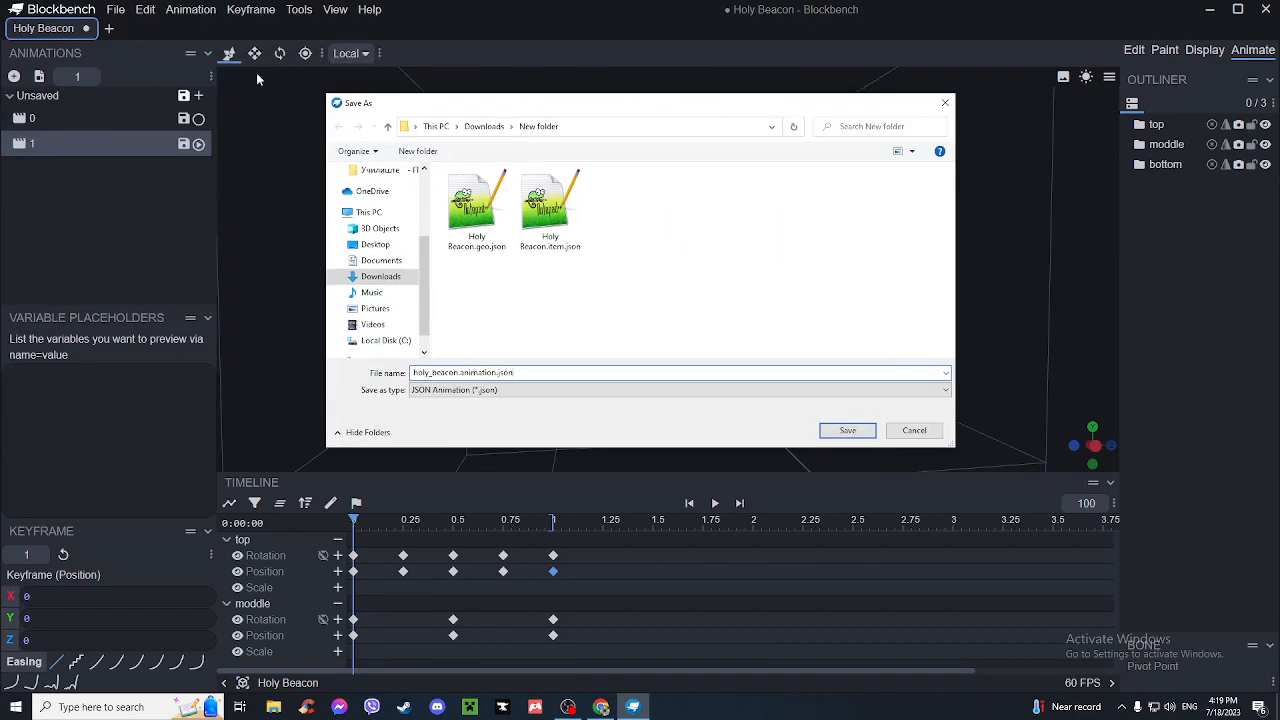
pyautogui.click(842, 429)
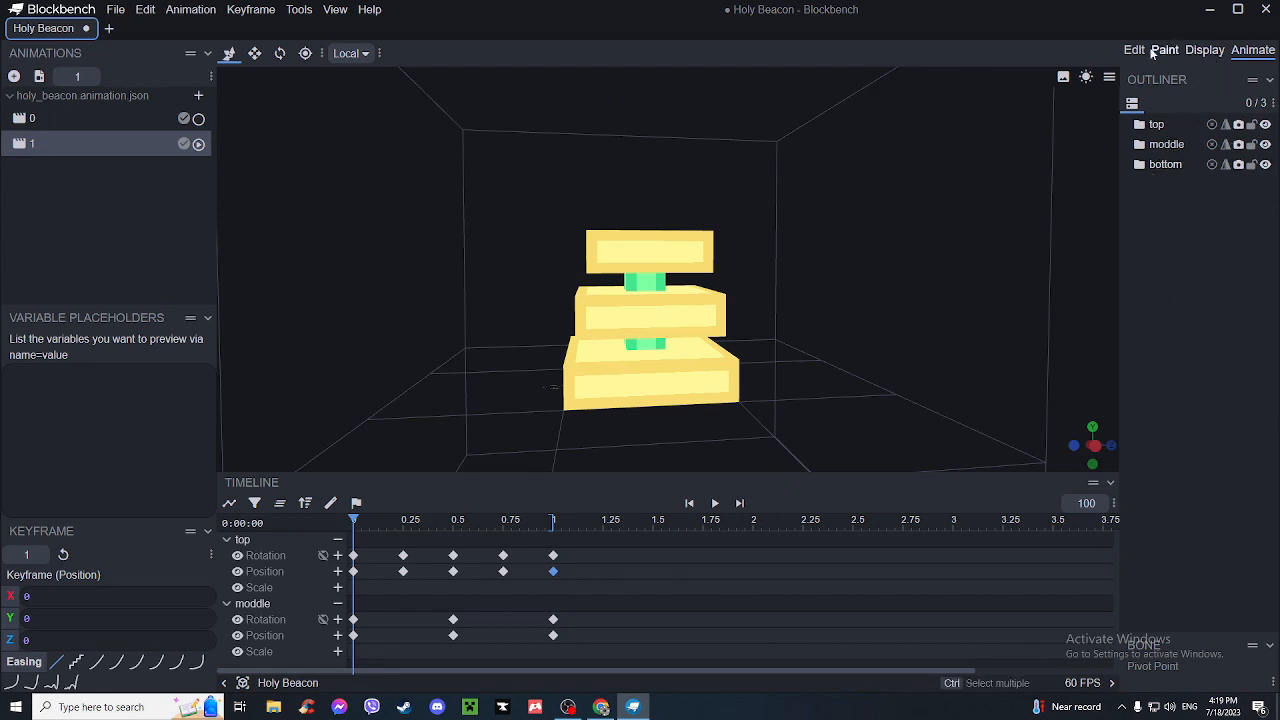
# - View the beacon's display settings, switch to MCreator and check its preferences for the GeckoLib plugin
pyautogui.click(1166, 50)
pyautogui.click(1203, 52)
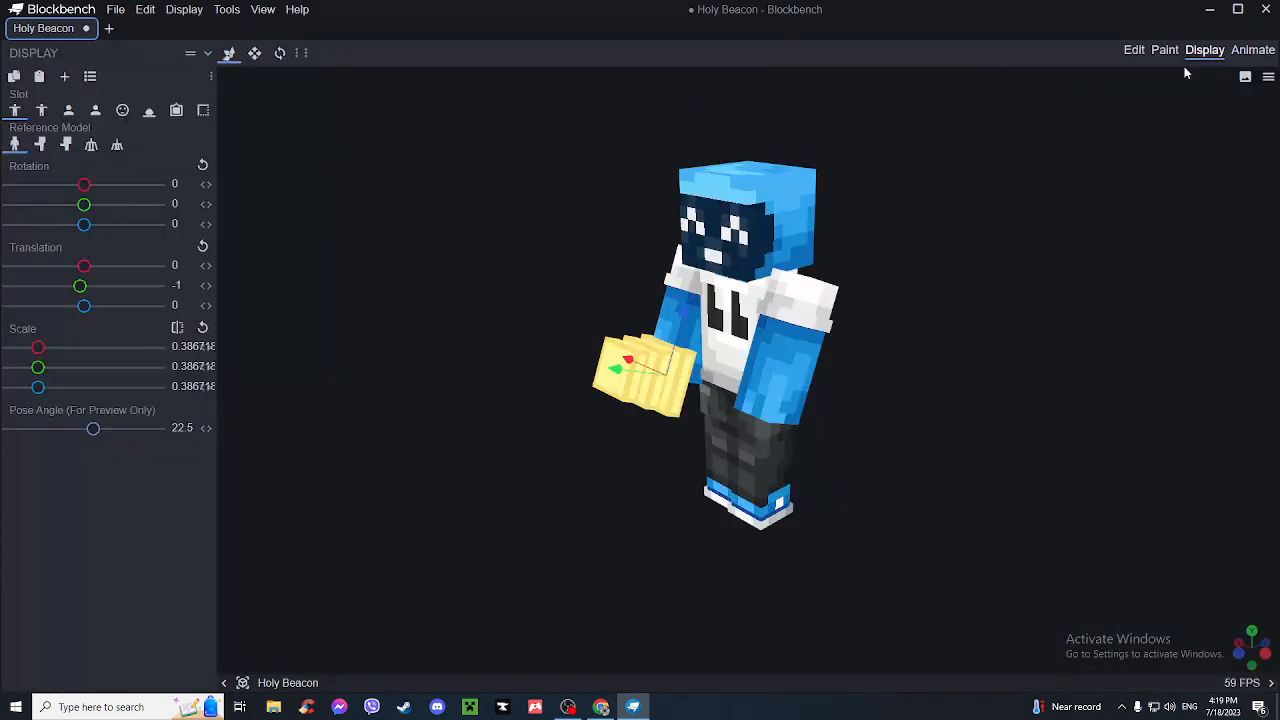
pyautogui.click(1210, 9)
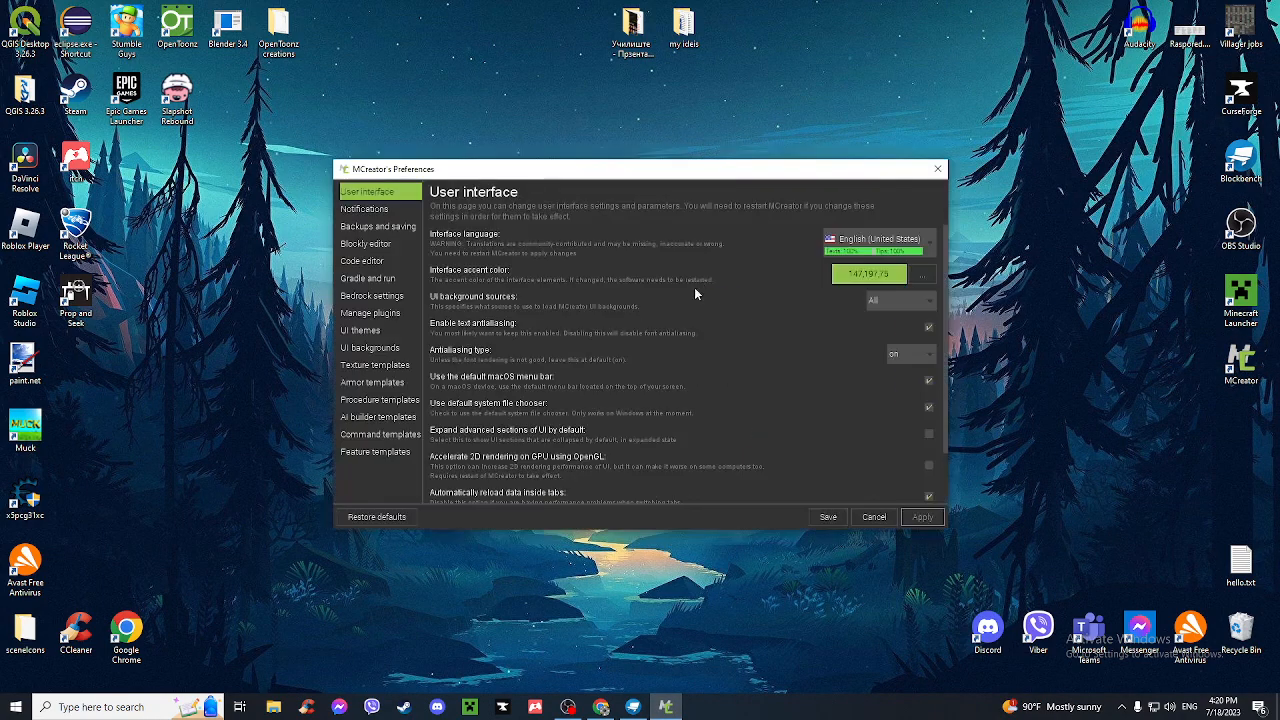
pyautogui.click(370, 313)
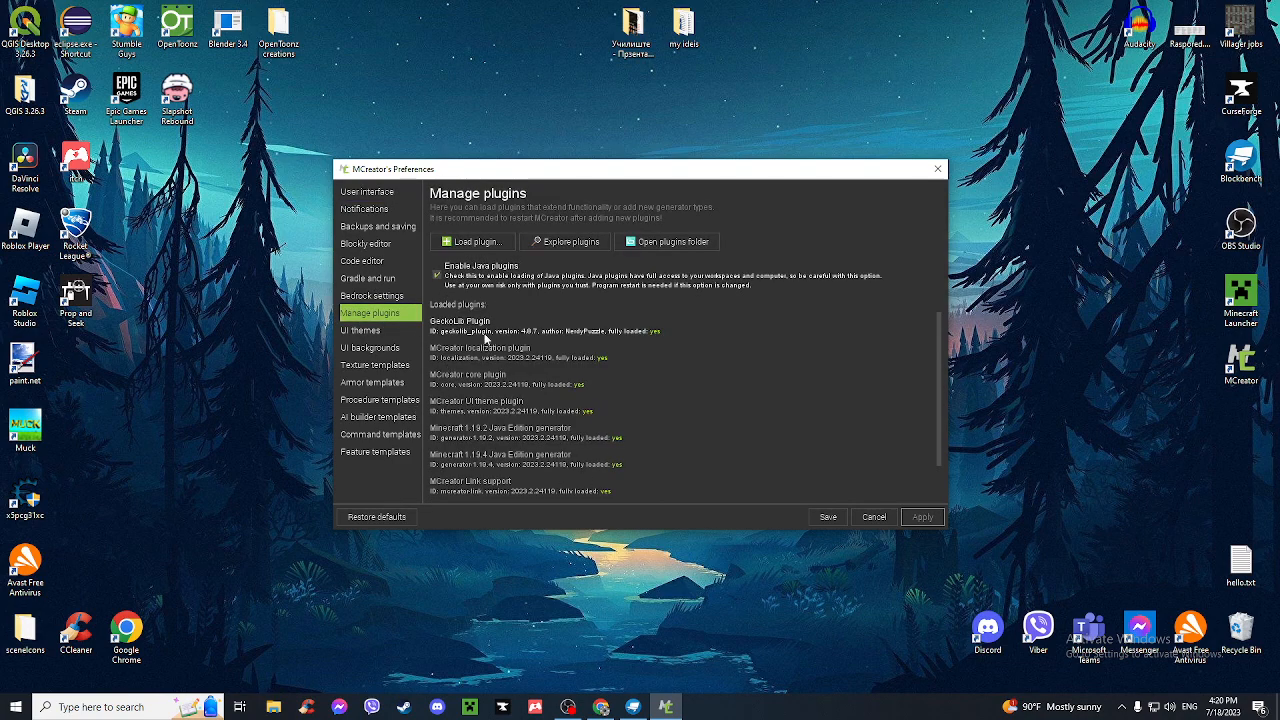
pyautogui.click(874, 517)
# - Create a Minecraft Forge mod workspace named holybeacon, close the MCreator web page that opens, and minimize the browser
pyautogui.click(698, 336)
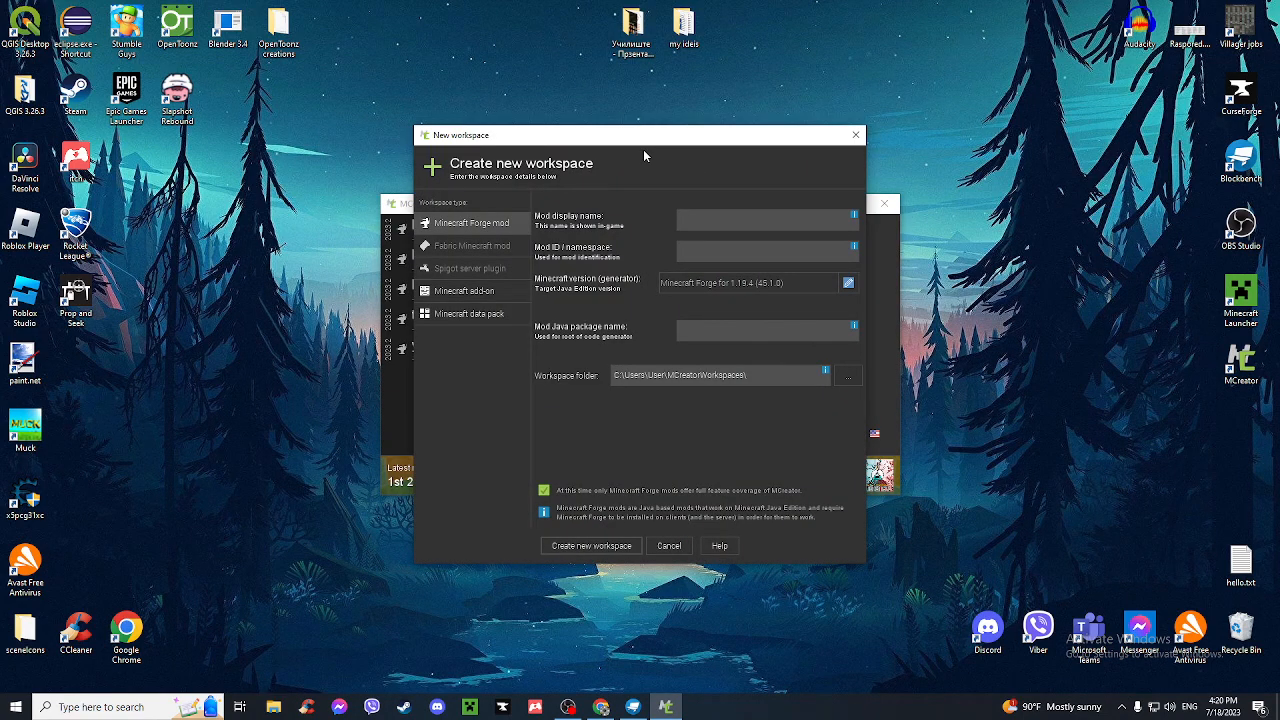
pyautogui.write('holy')
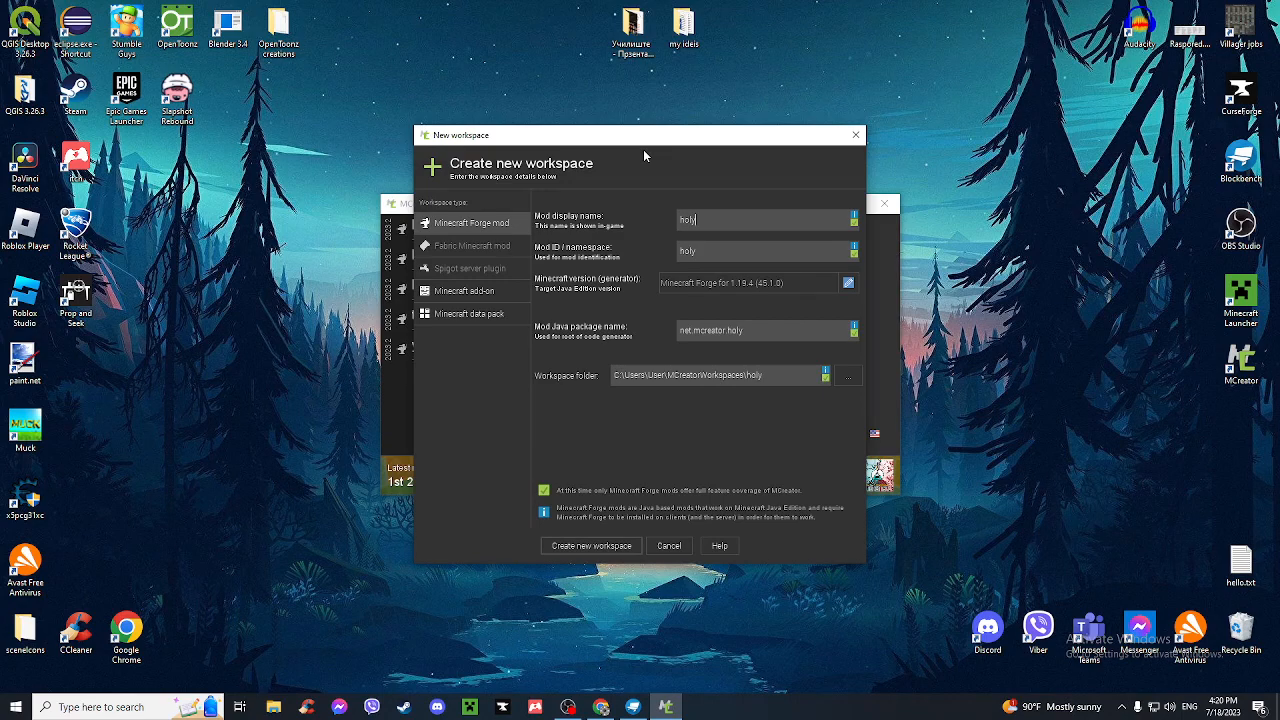
pyautogui.write('beacon')
pyautogui.click(606, 546)
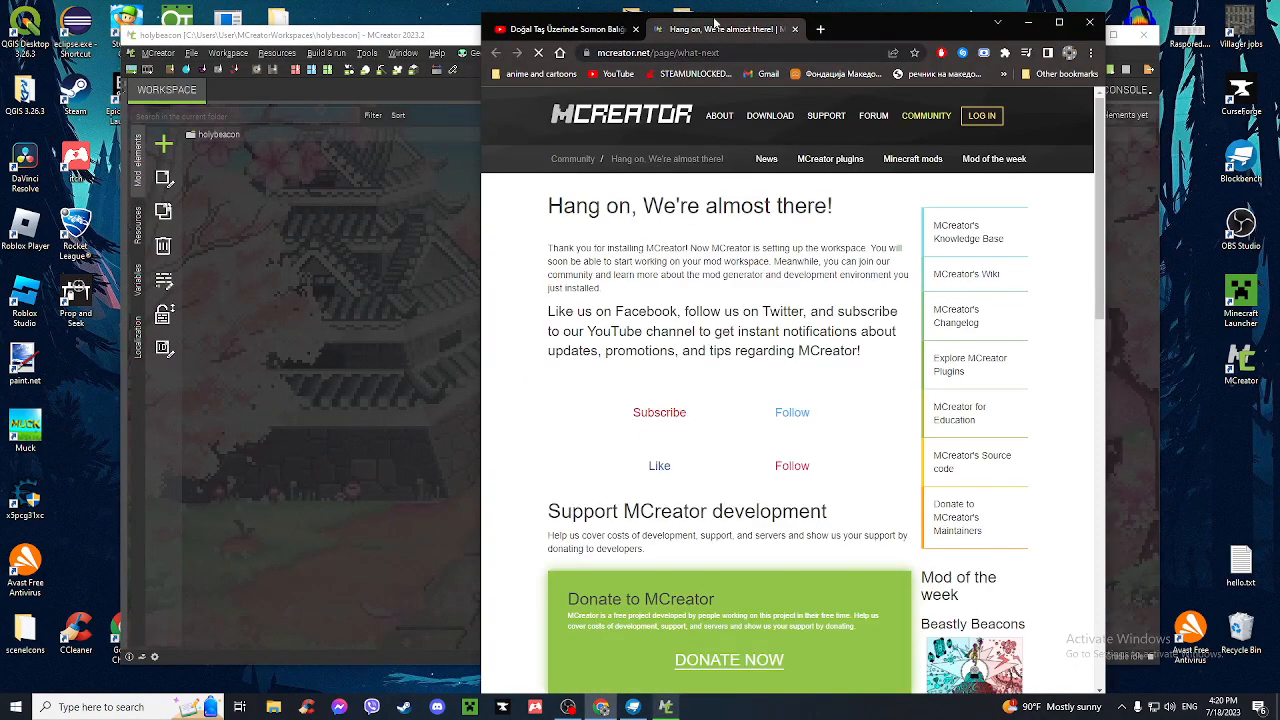
pyautogui.middleClick(721, 28)
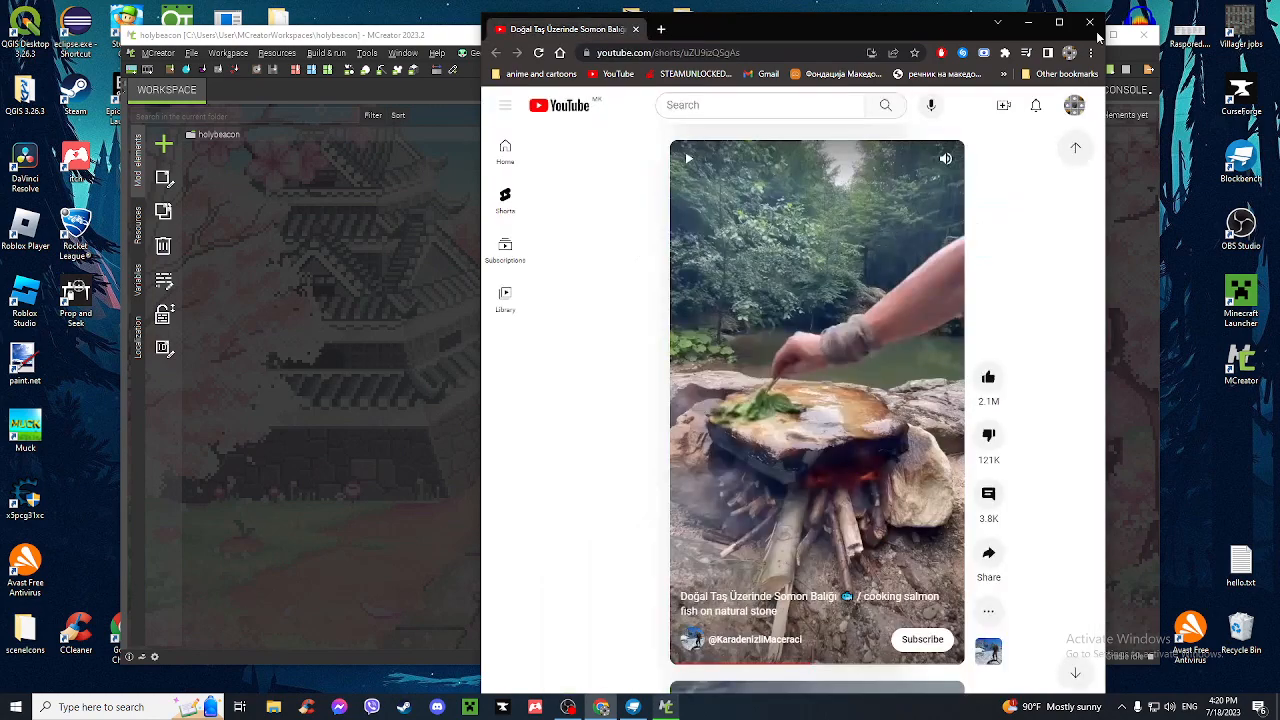
pyautogui.click(1029, 21)
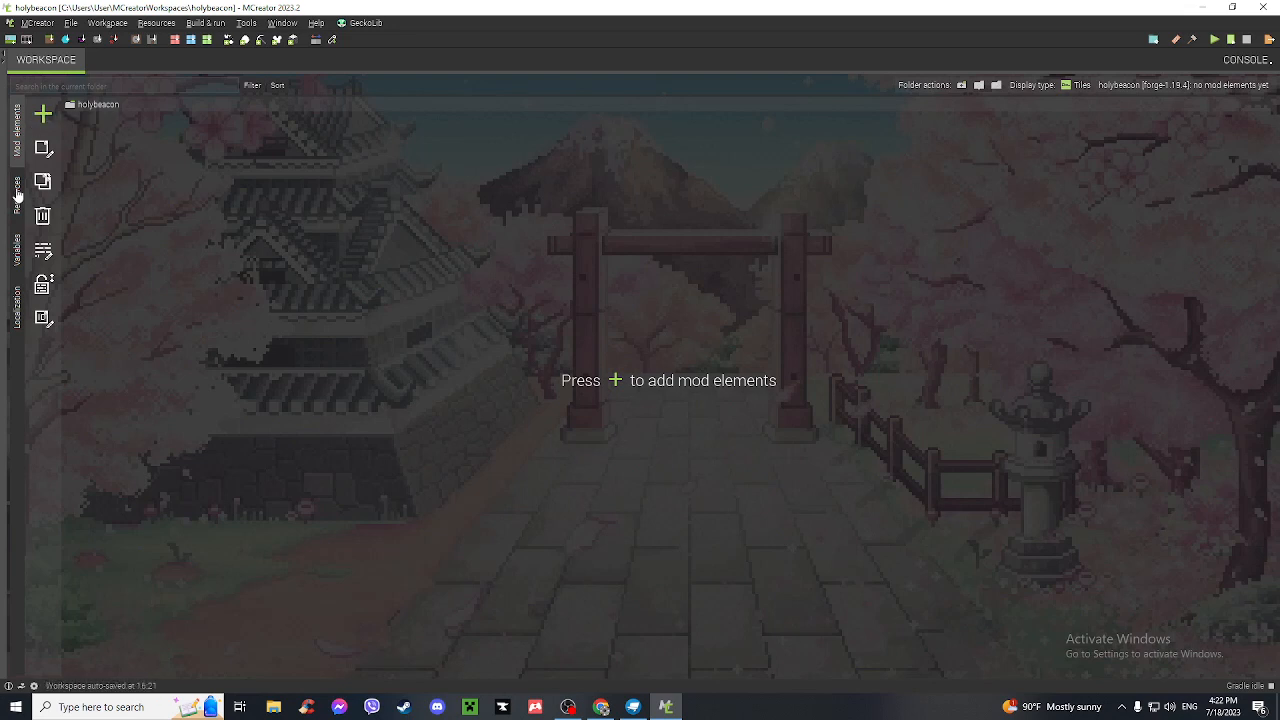
# - Enable the GeckoLib external API in the workspace settings, save the changes and agree to refactor the workspace
pyautogui.click(107, 22)
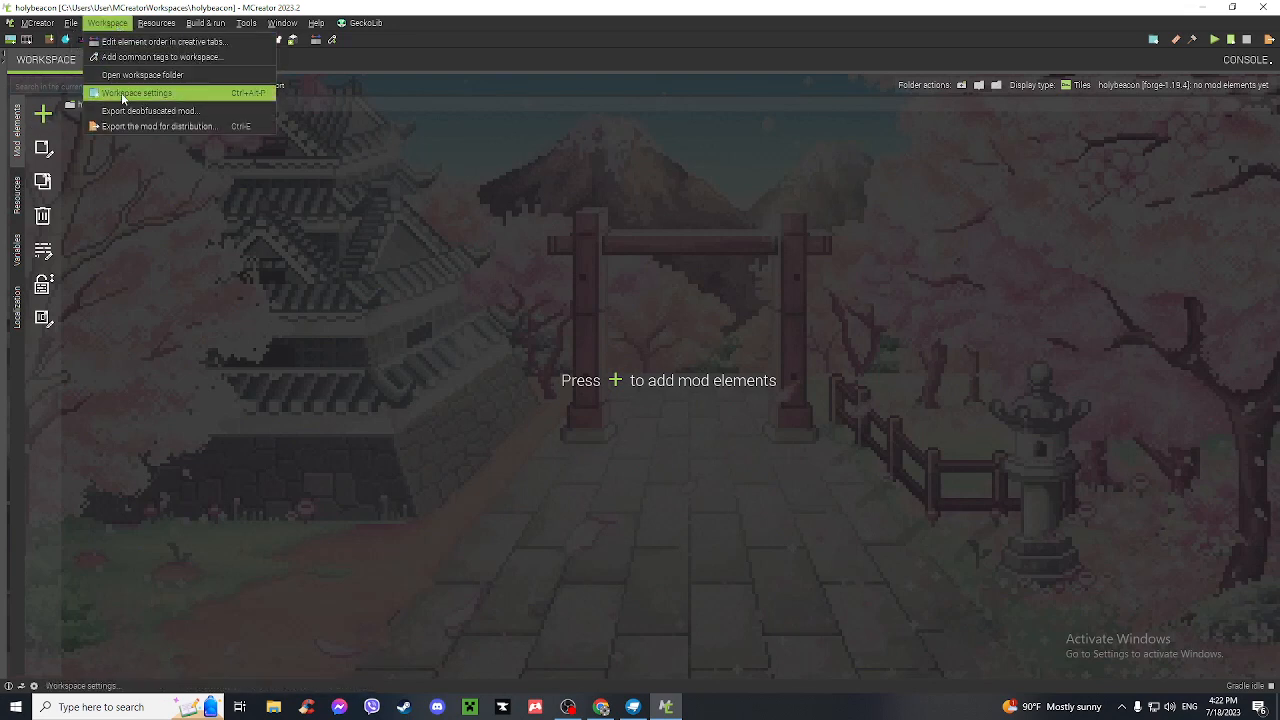
pyautogui.click(121, 92)
pyautogui.click(548, 166)
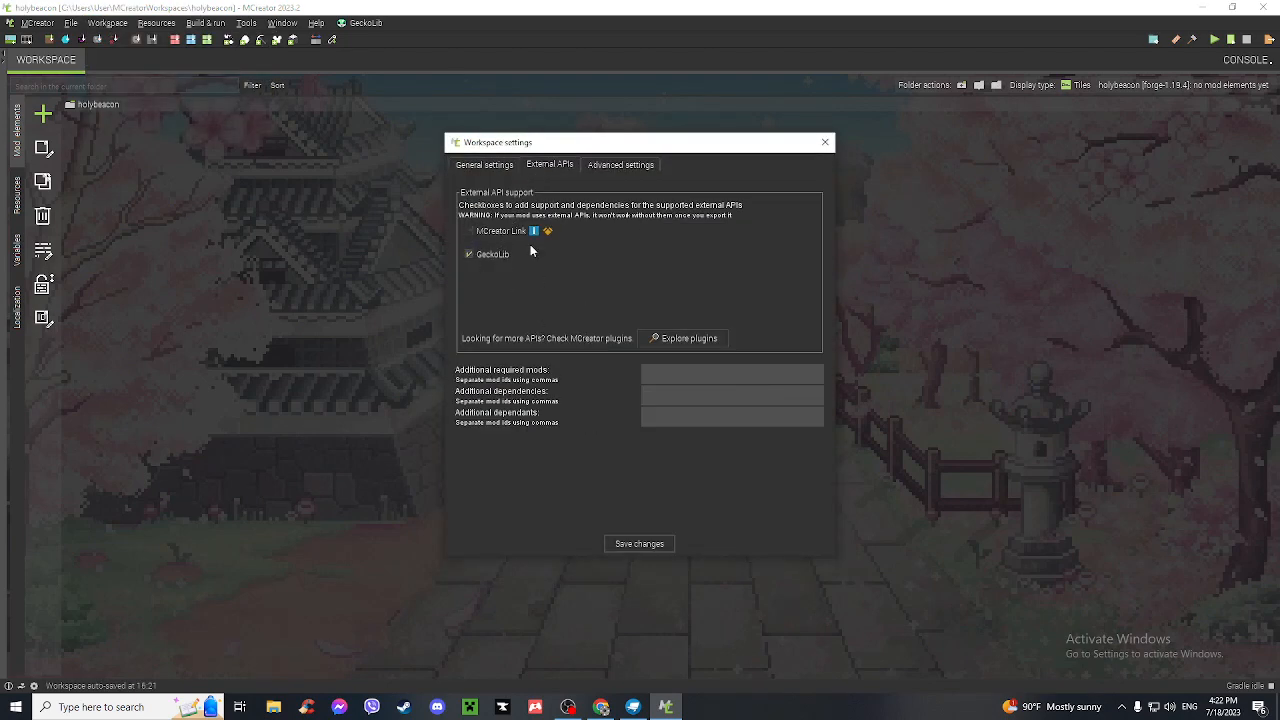
pyautogui.click(470, 255)
pyautogui.click(650, 546)
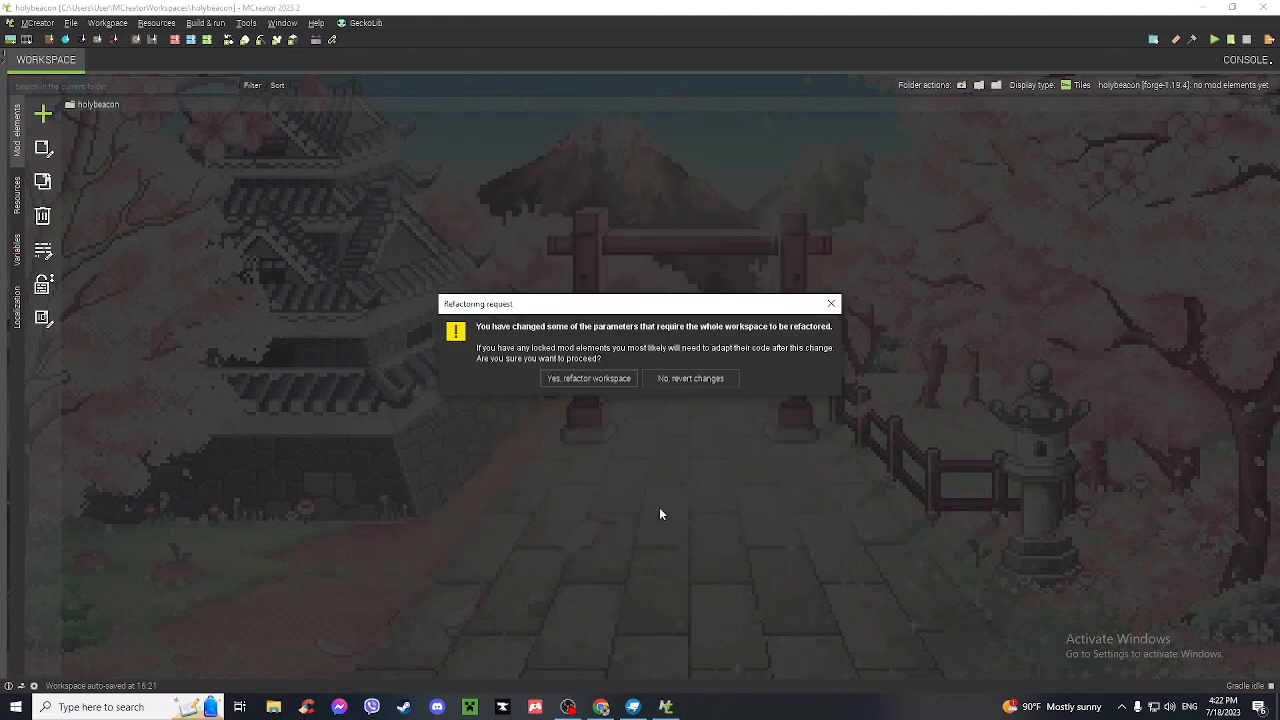
pyautogui.click(588, 379)
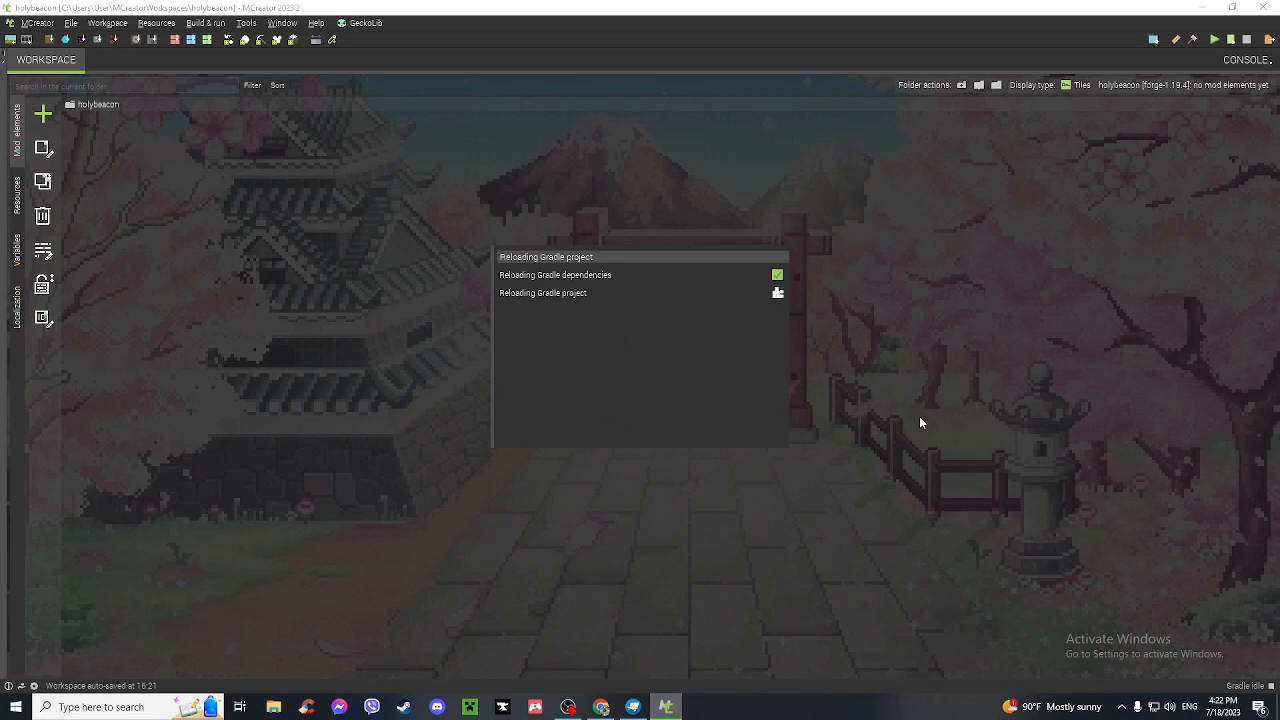
# - Import the GeckoLib model into the workspace resources, using Holy Beacon.geo.json and holy_beacon.animation.json from the New folder in Downloads
pyautogui.click(360, 24)
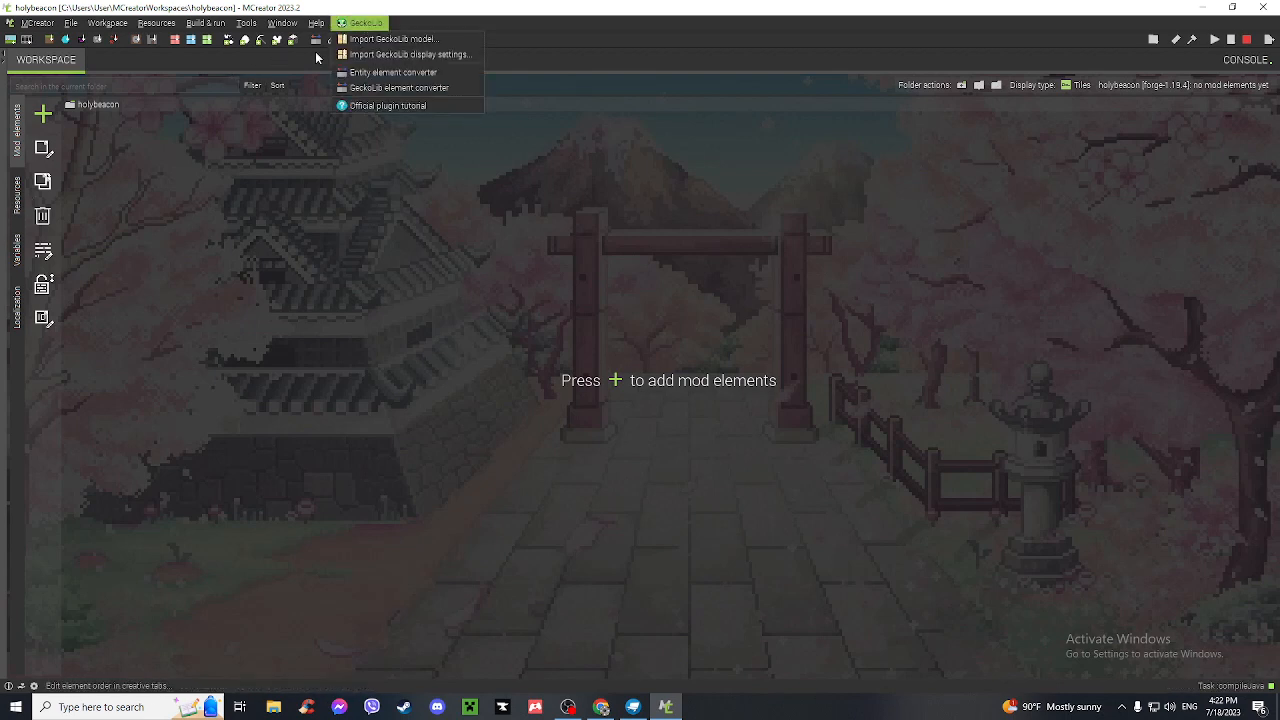
pyautogui.click(16, 196)
pyautogui.click(405, 106)
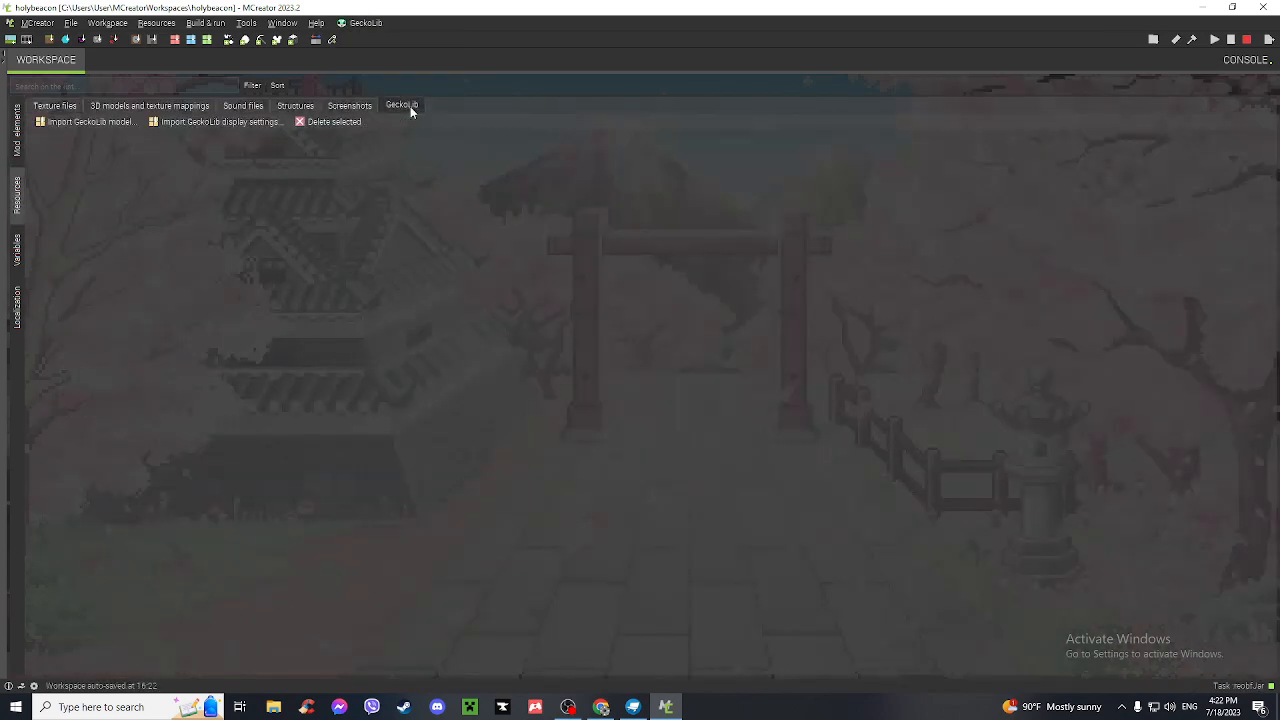
pyautogui.click(74, 122)
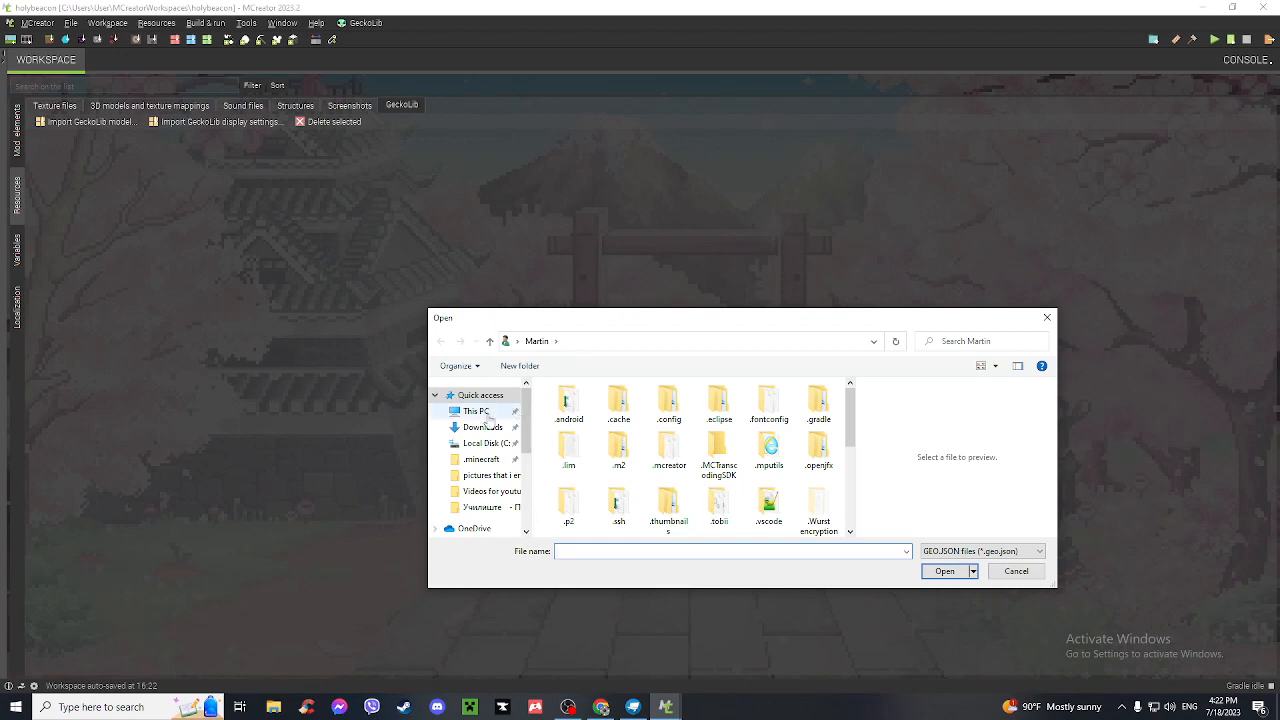
pyautogui.click(490, 430)
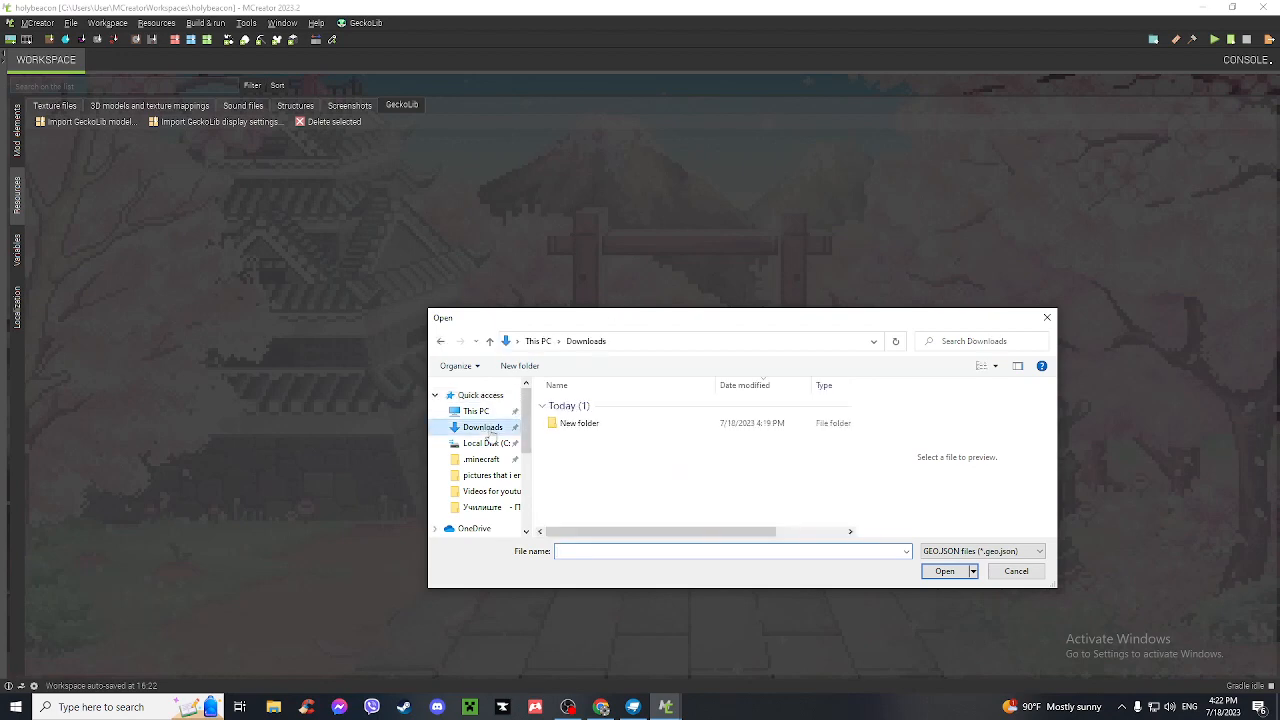
pyautogui.doubleClick(598, 426)
pyautogui.moveTo(910, 330); pyautogui.dragTo(835, 226)
pyautogui.click(493, 330)
pyautogui.click(884, 465)
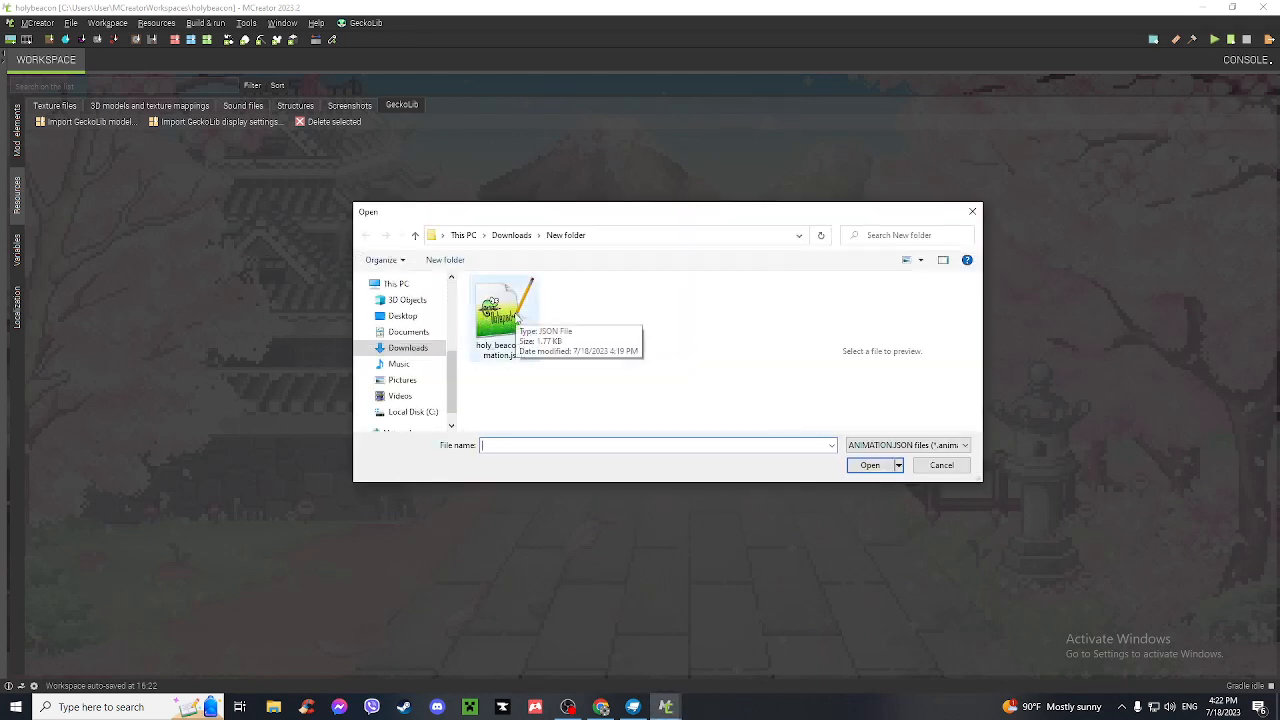
pyautogui.click(517, 317)
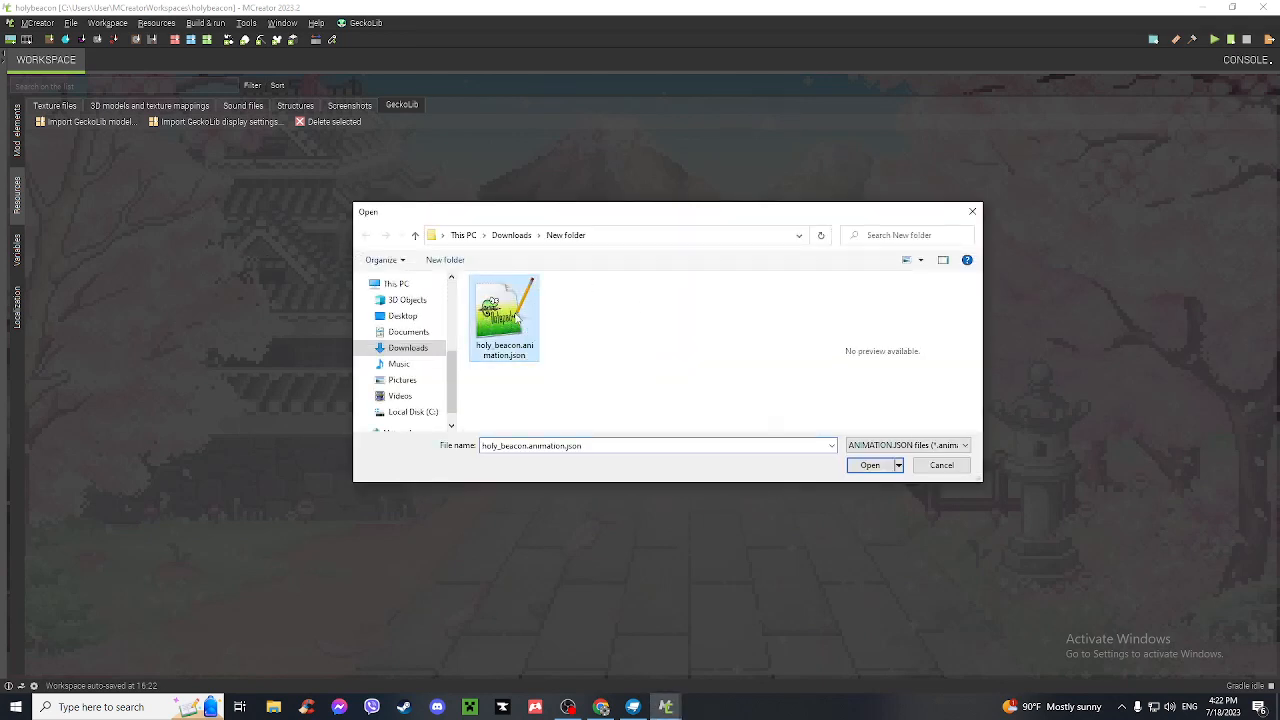
pyautogui.click(868, 466)
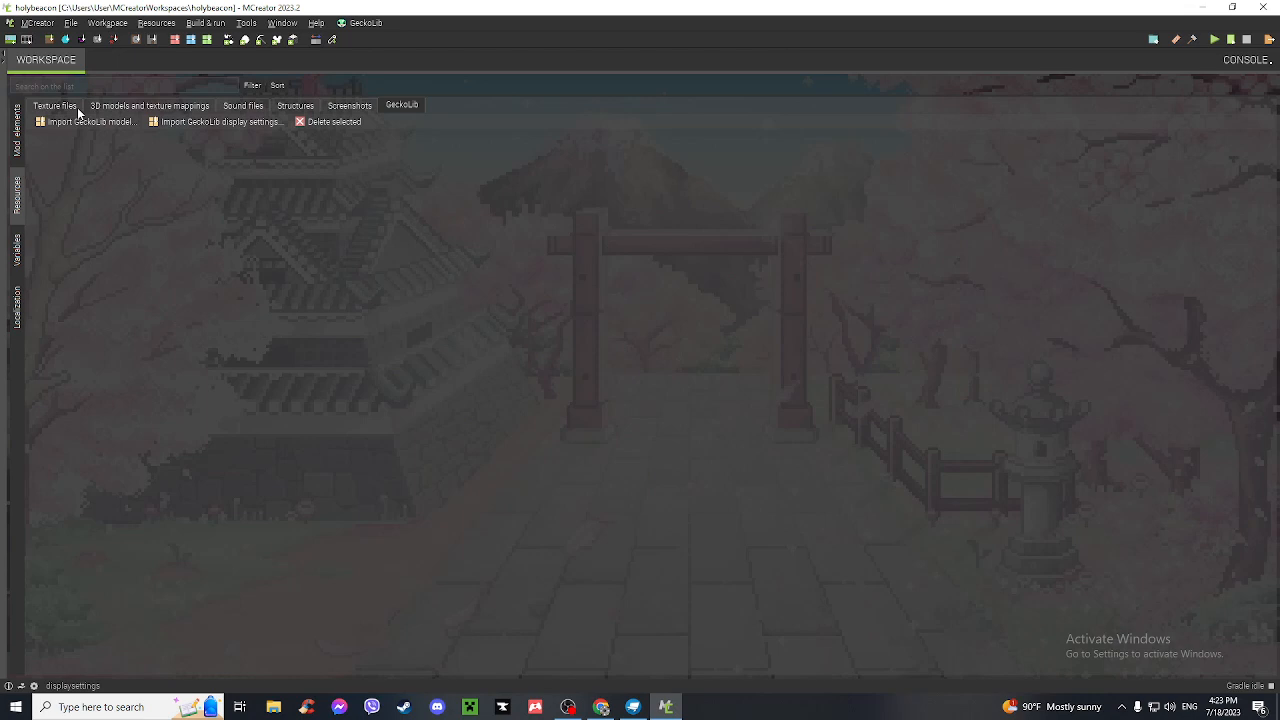
# - Import Holy Beacon.item.json from the same folder as the GeckoLib display settings
pyautogui.click(192, 122)
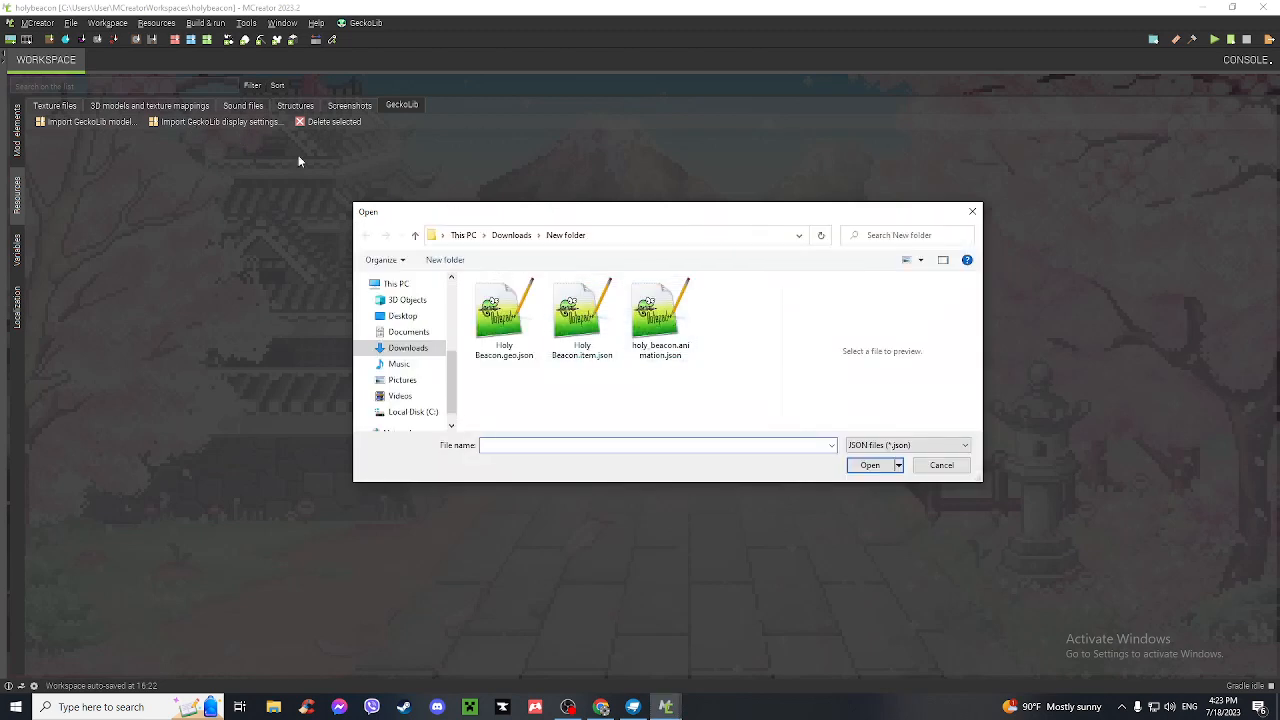
pyautogui.click(582, 356)
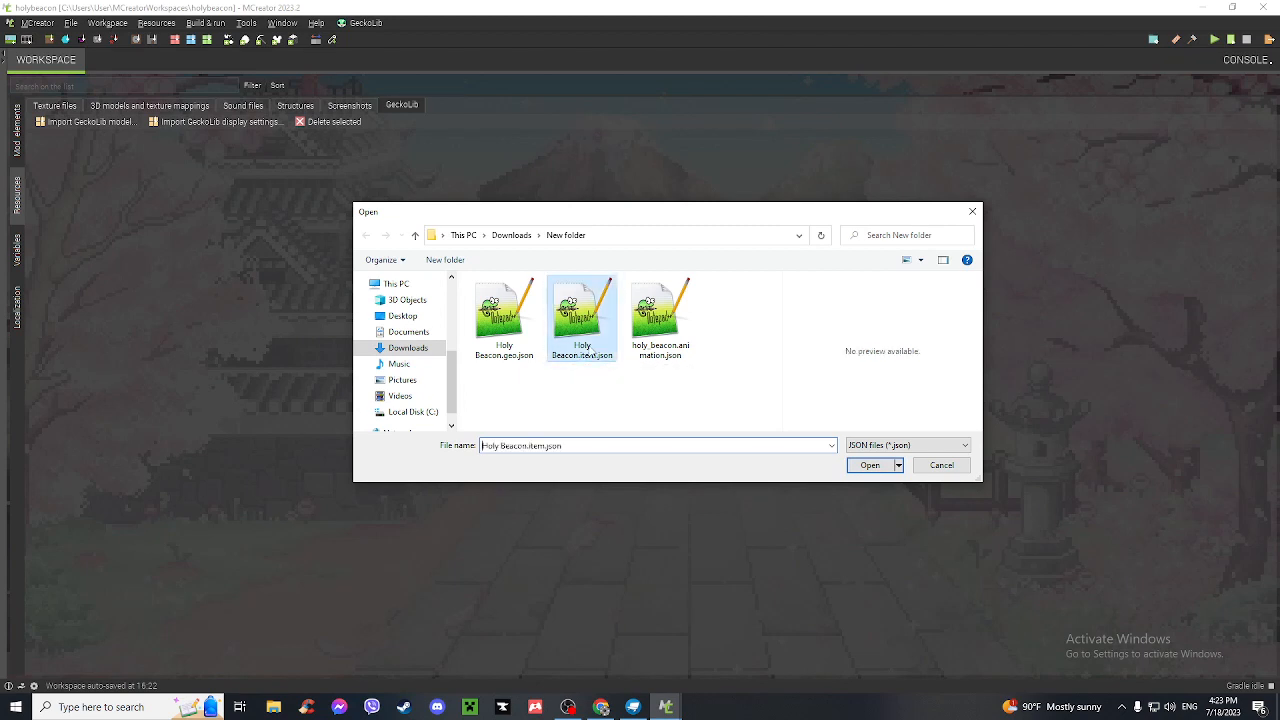
pyautogui.click(870, 465)
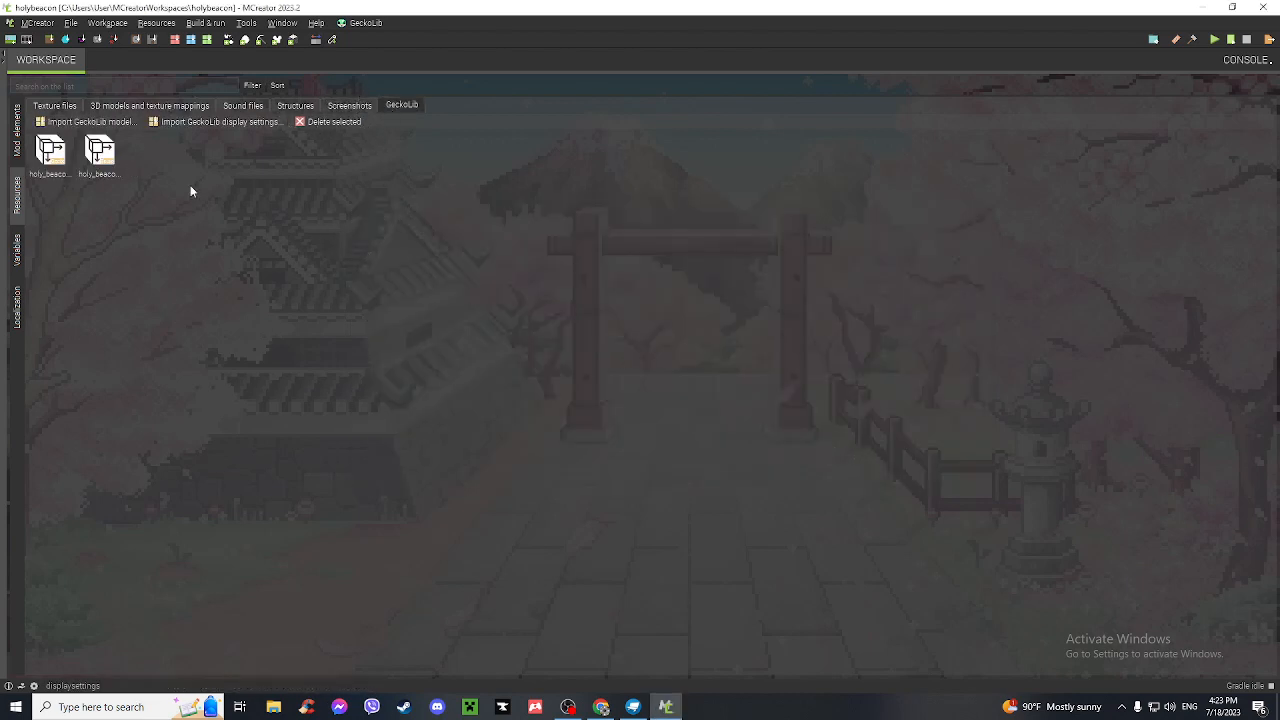
pyautogui.click(48, 155)
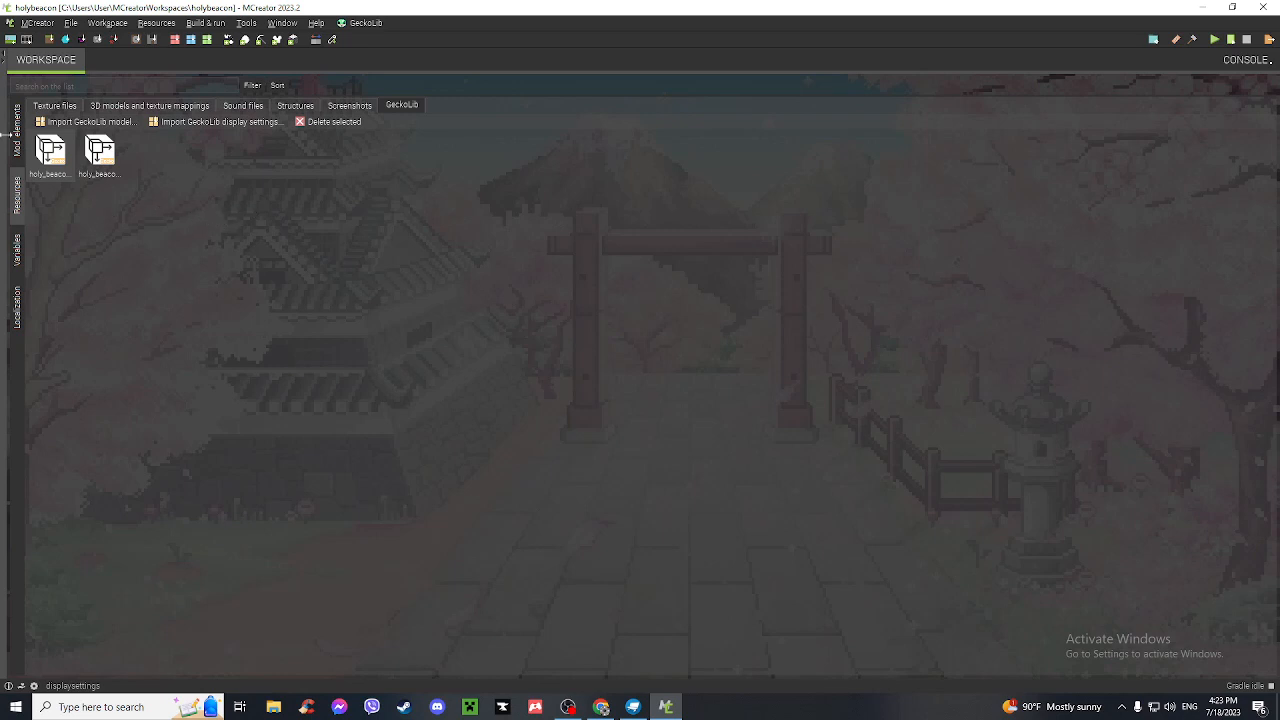
# - Create a new Animated Block mod element named HolyBeacon
pyautogui.click(16, 130)
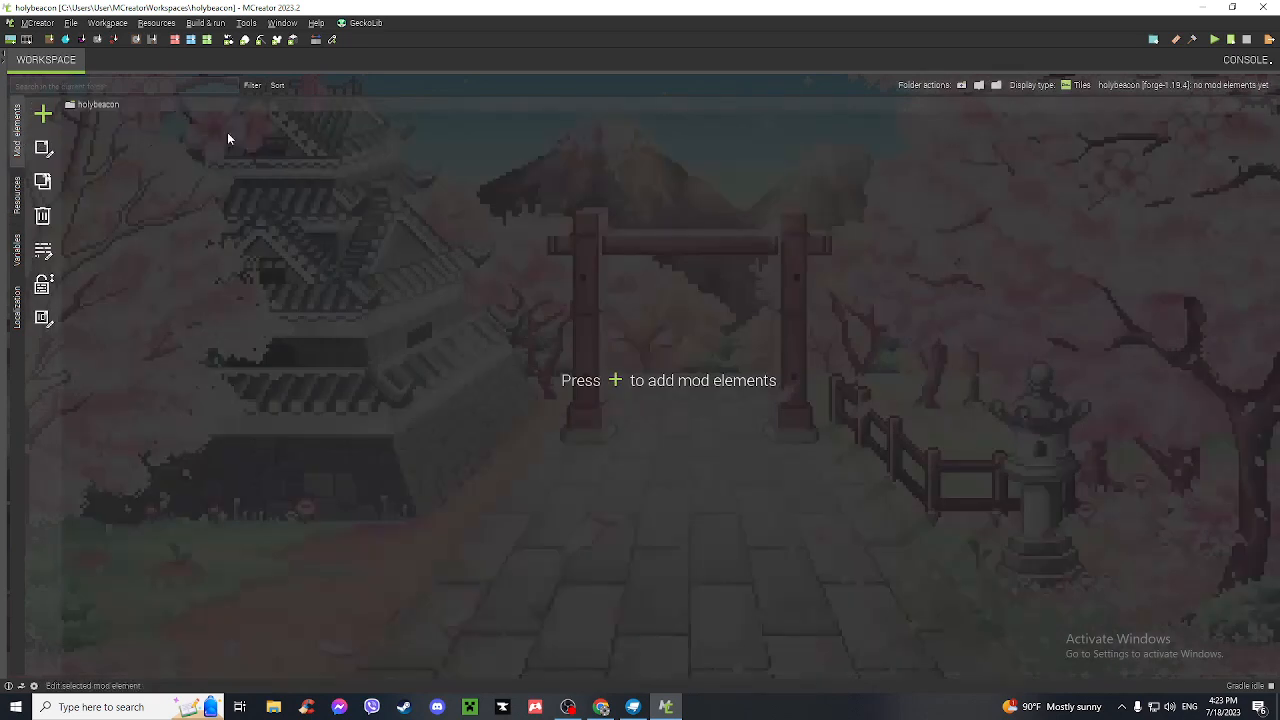
pyautogui.click(43, 114)
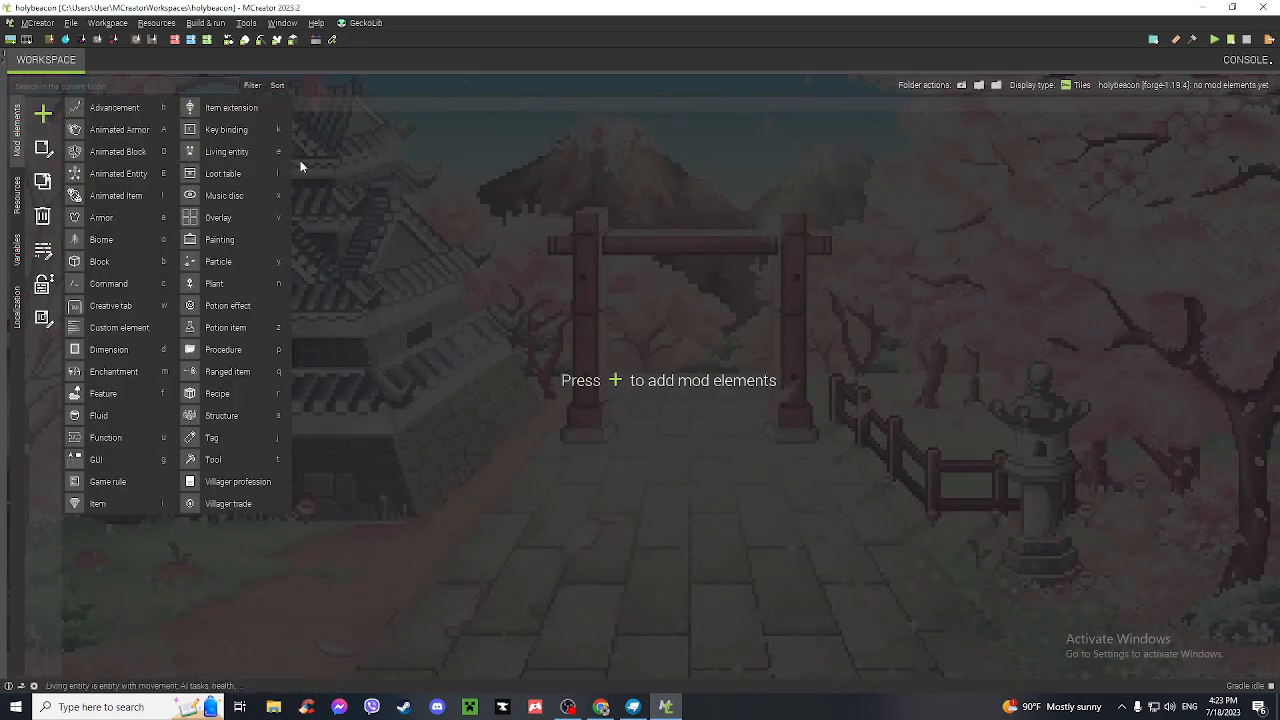
pyautogui.click(119, 154)
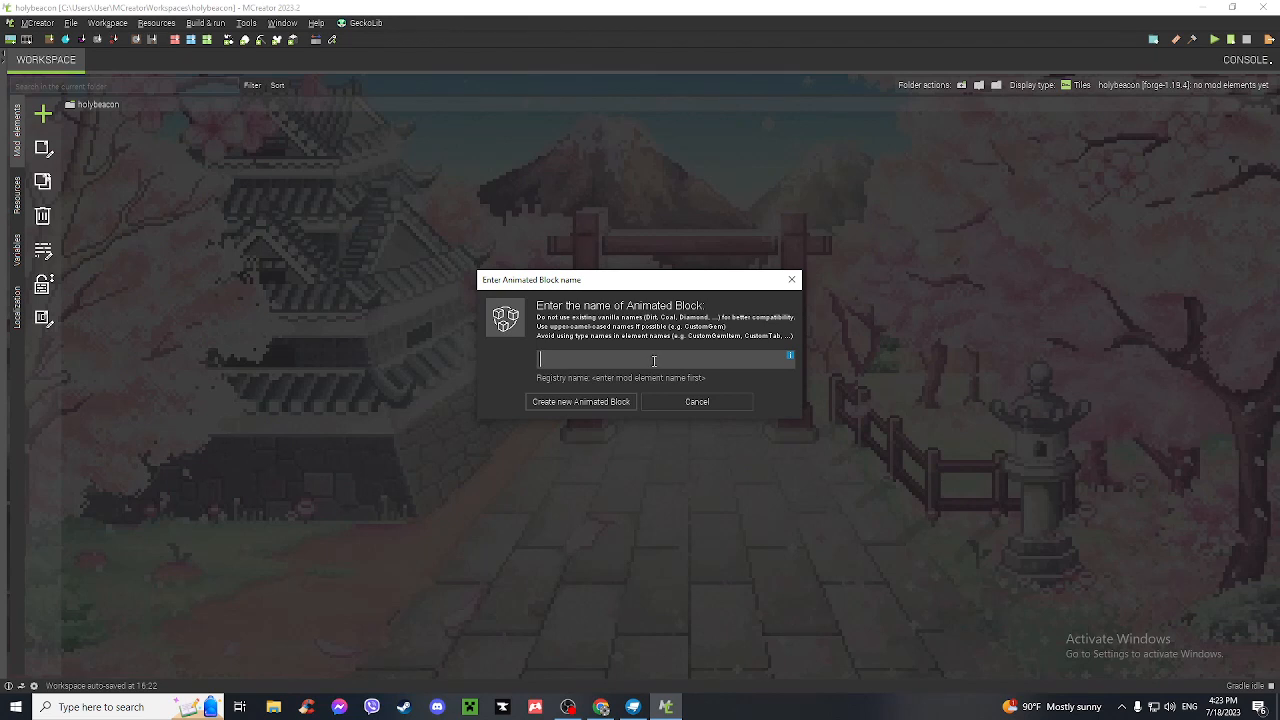
pyautogui.write('HolyBeacon')
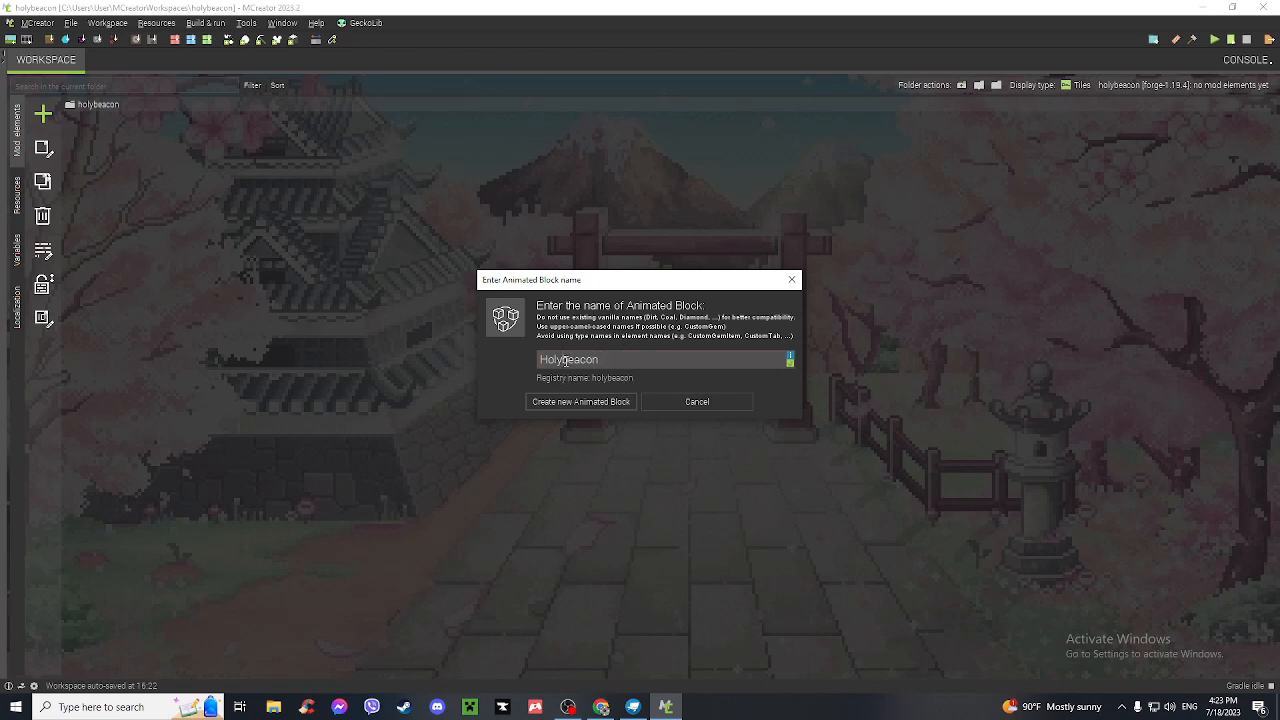
pyautogui.press('Right')
pyautogui.press('BackSpace')
pyautogui.write('B')
pyautogui.click(610, 403)
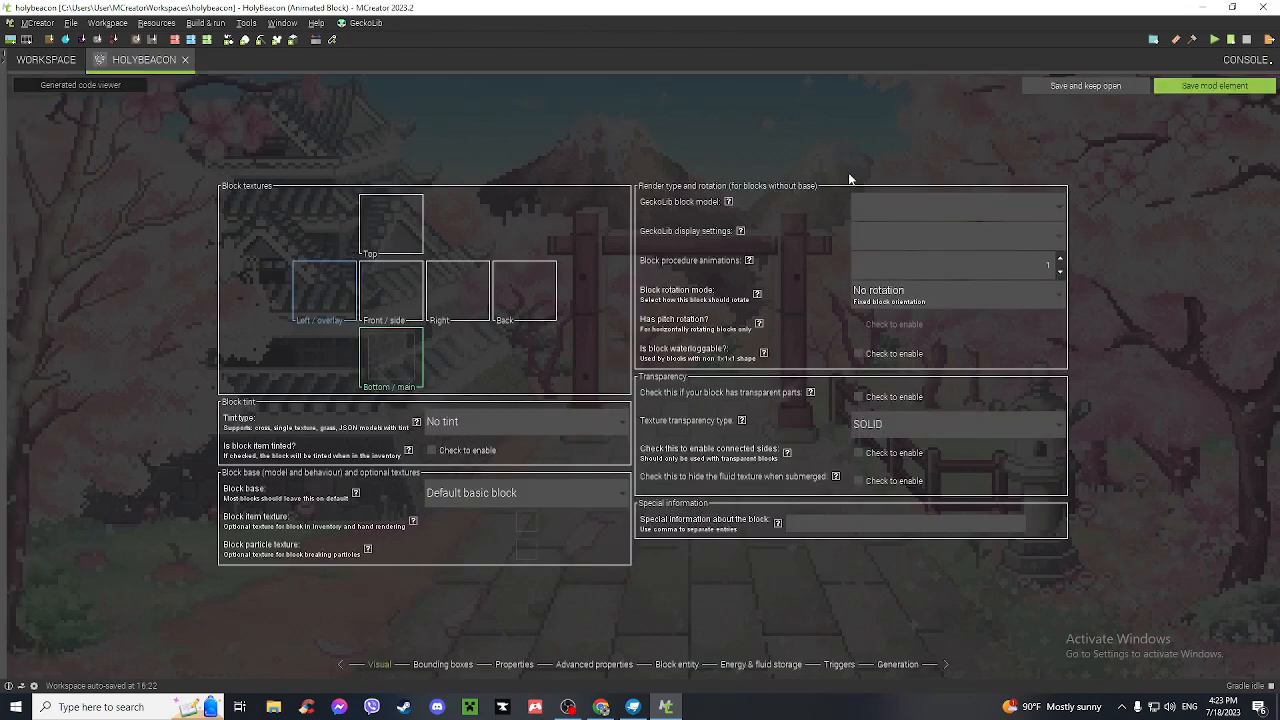
# - Assign holy_beacon.geo.json as the GeckoLib block model and holy_beacon.item.json as the display settings
pyautogui.click(877, 206)
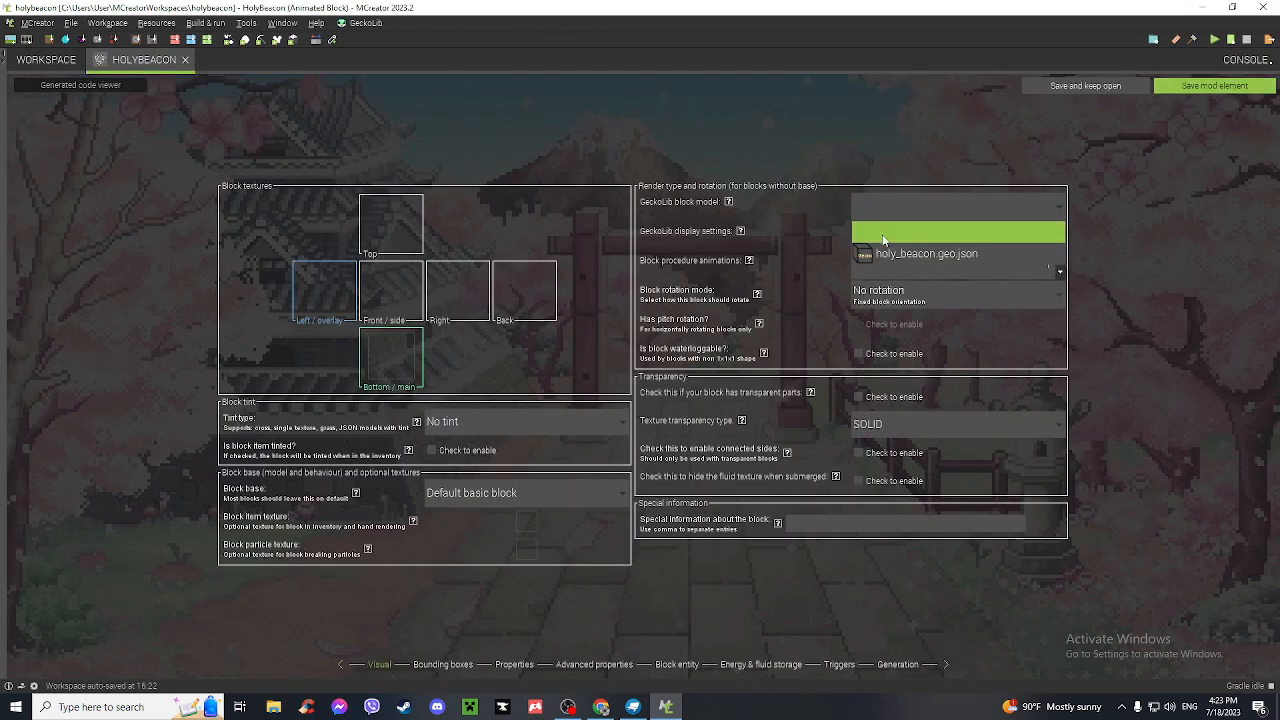
pyautogui.click(885, 256)
pyautogui.click(904, 235)
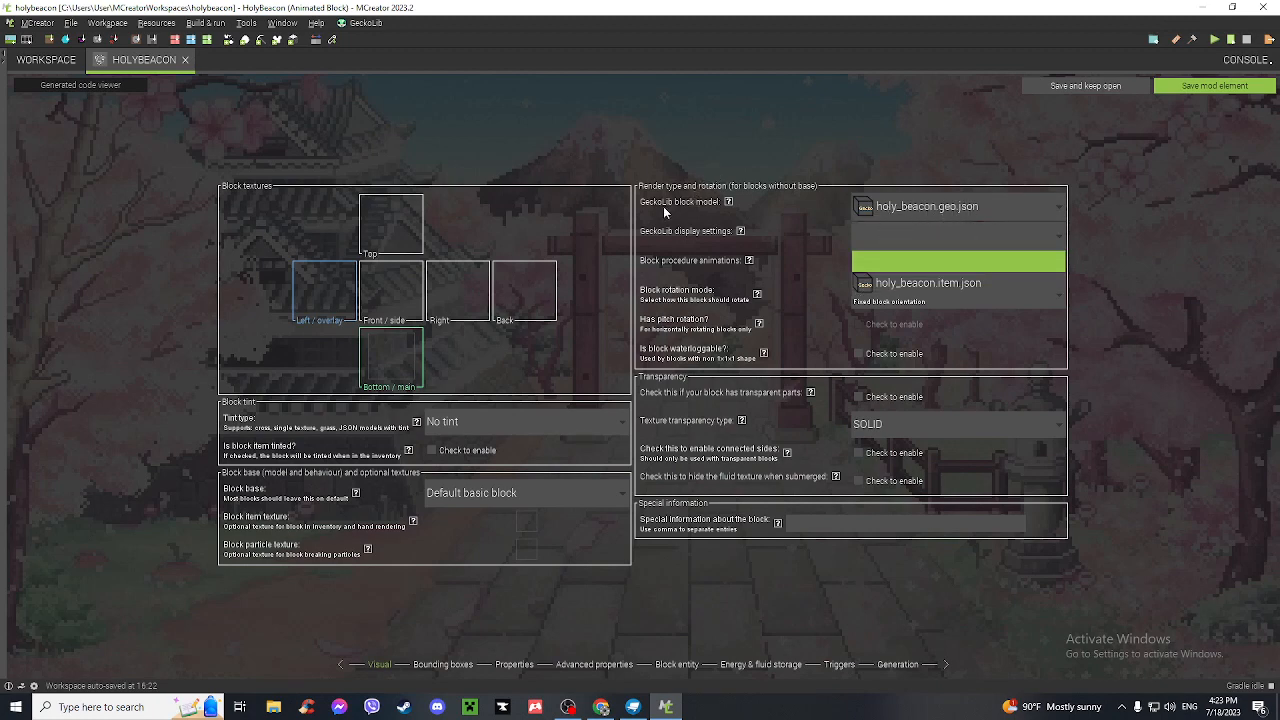
pyautogui.click(895, 285)
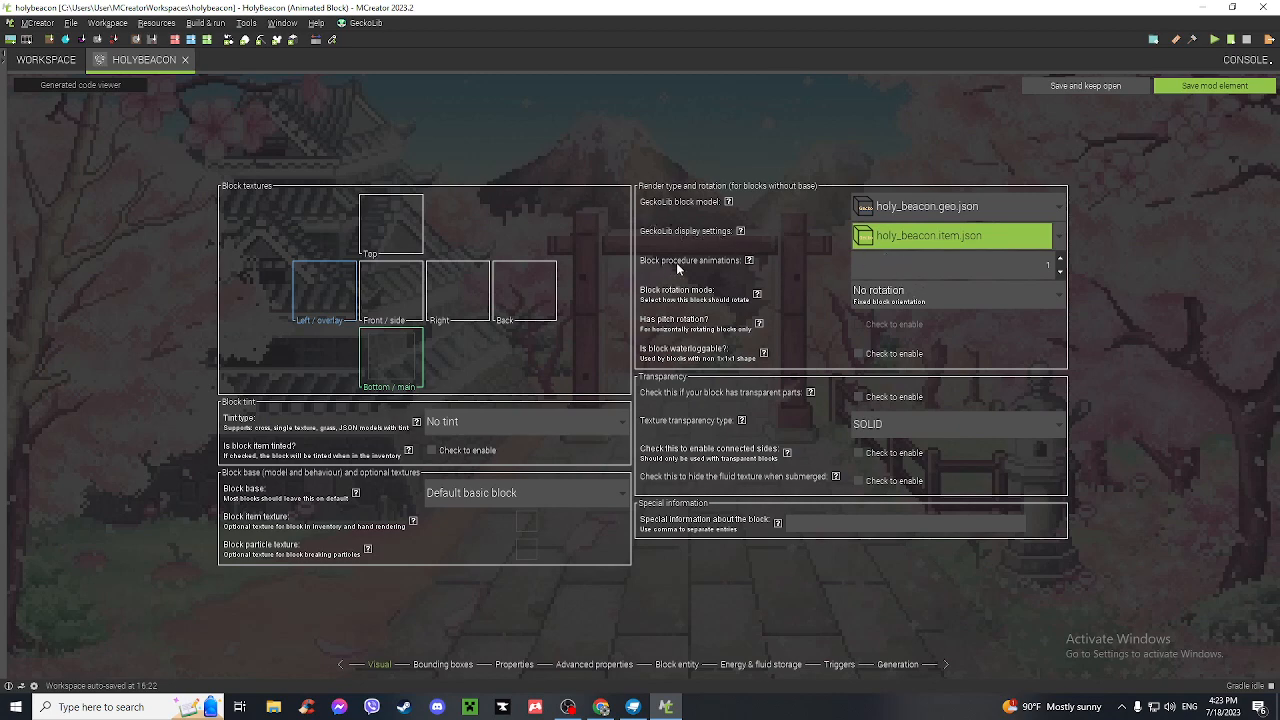
# - Examine the block procedure animations count against the beacon's animation list in Blockbench, minimizing Blockbench to return to MCreator
pyautogui.click(973, 269)
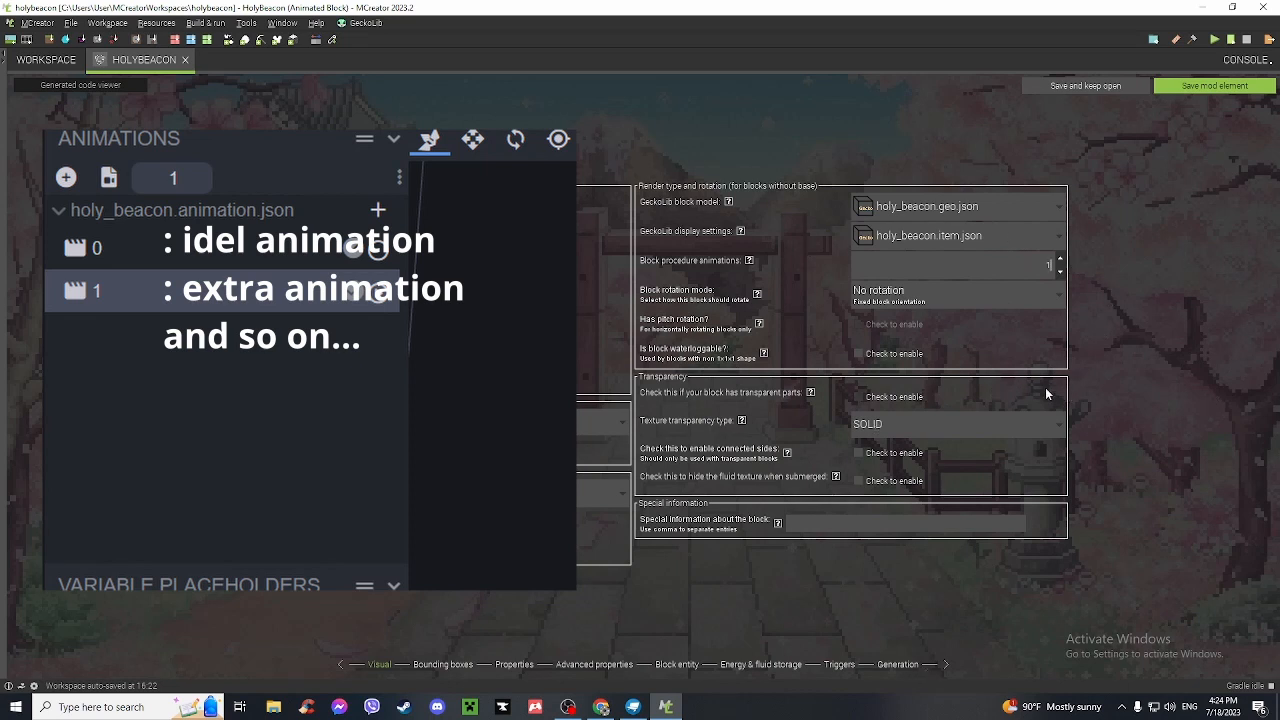
pyautogui.click(901, 264)
pyautogui.moveTo(855, 267); pyautogui.dragTo(1079, 261)
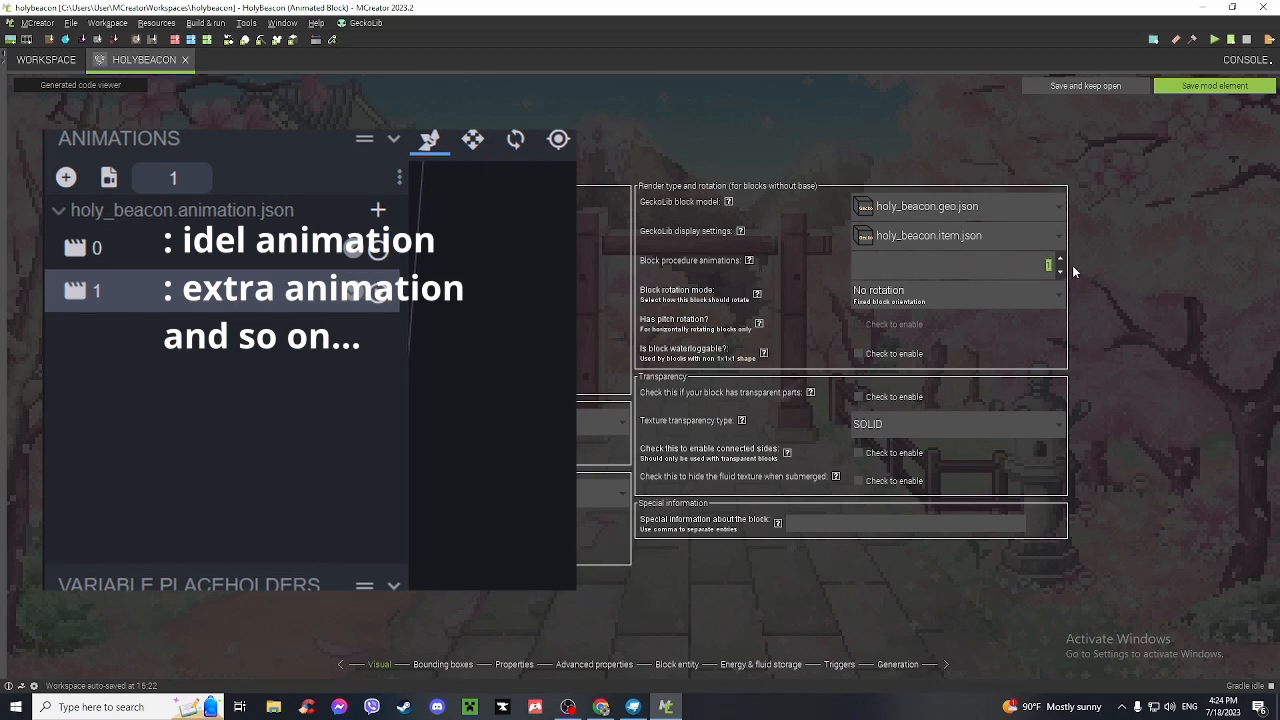
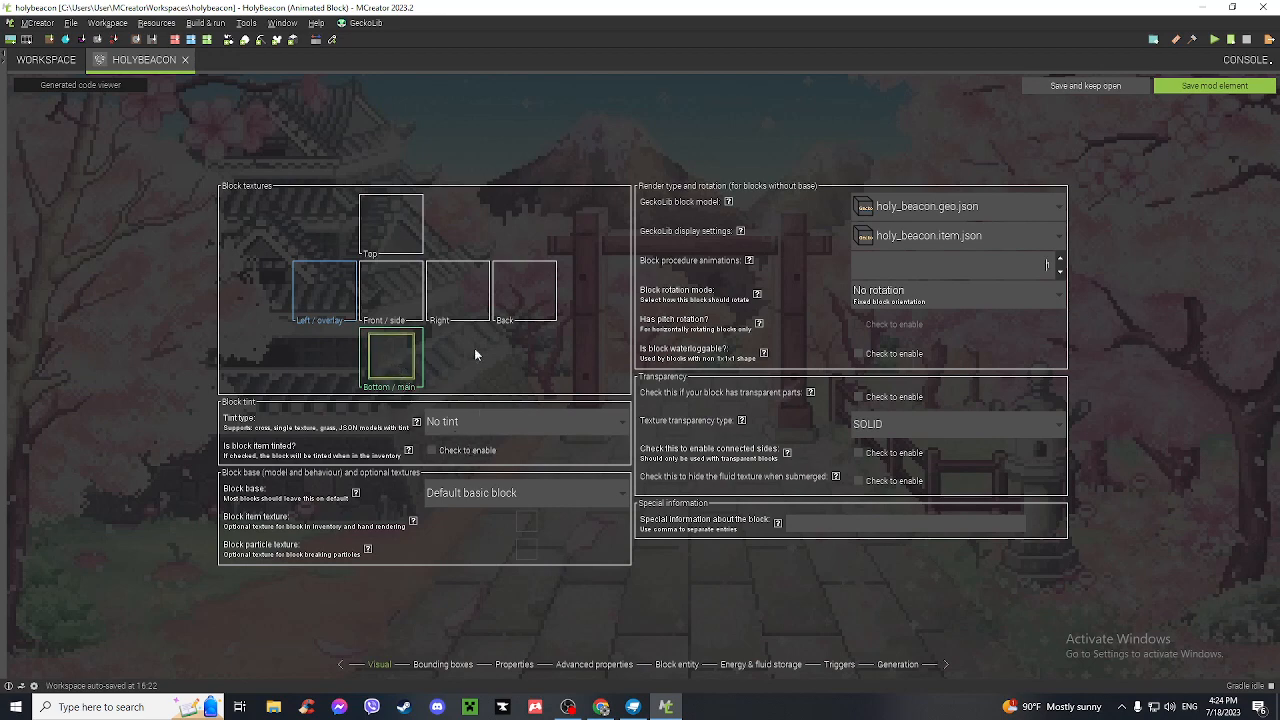
pyautogui.moveTo(1044, 265); pyautogui.dragTo(1057, 266)
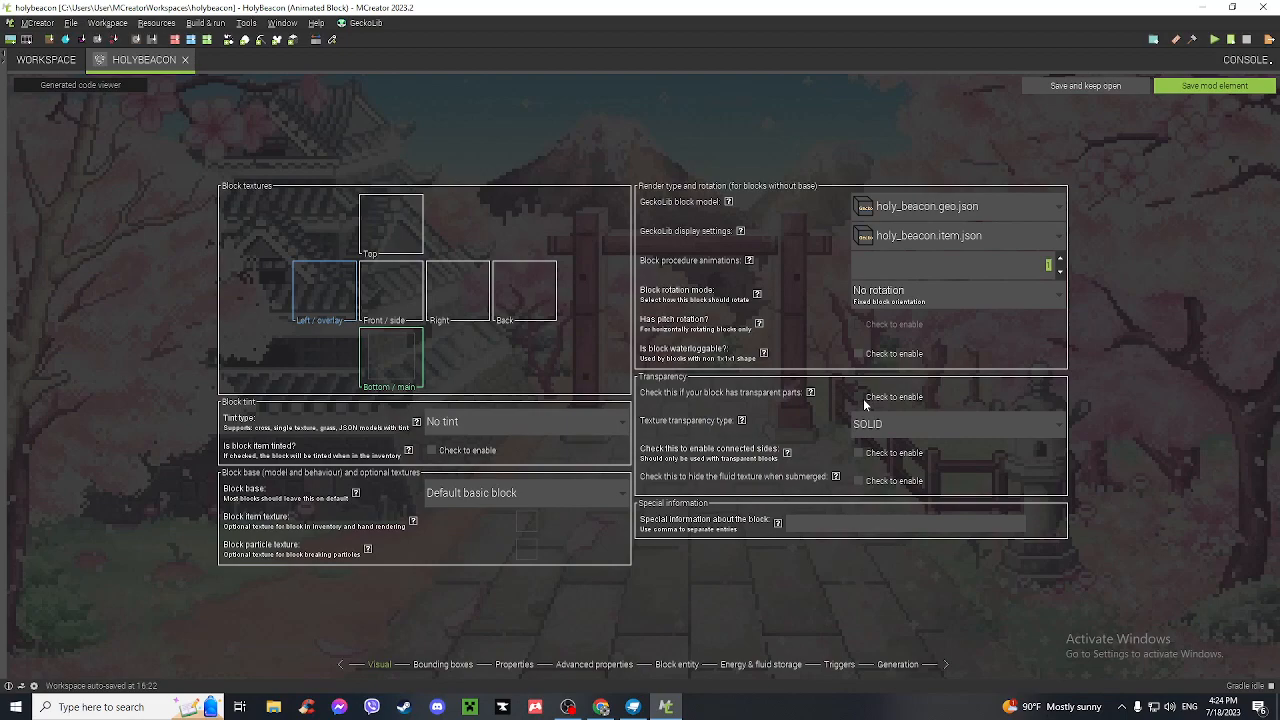
pyautogui.click(634, 707)
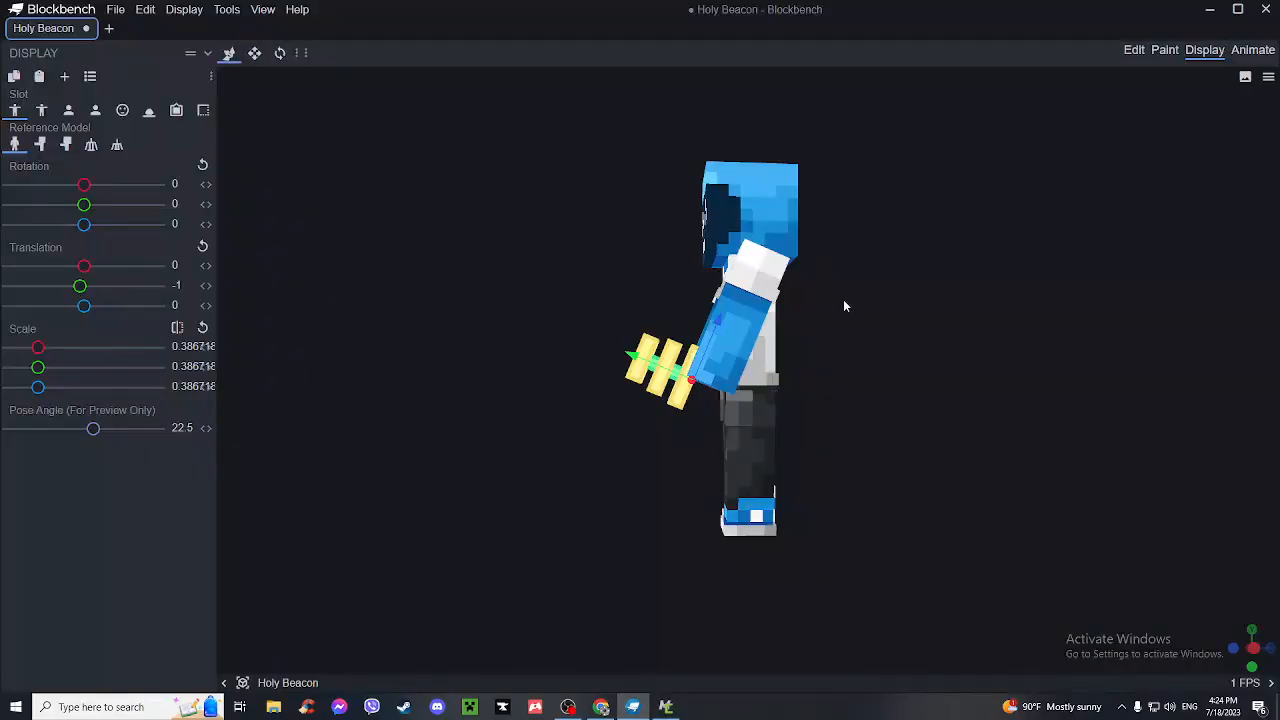
pyautogui.click(1252, 49)
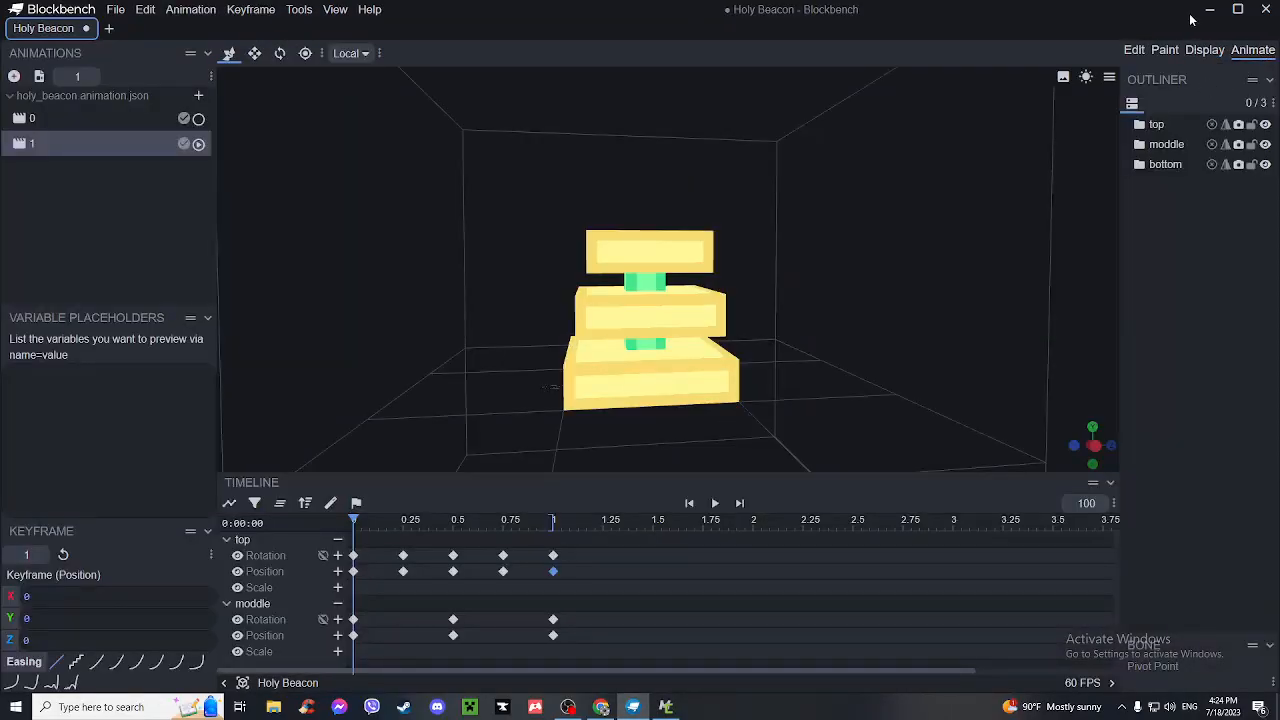
pyautogui.moveTo(1059, 8); pyautogui.dragTo(440, 118)
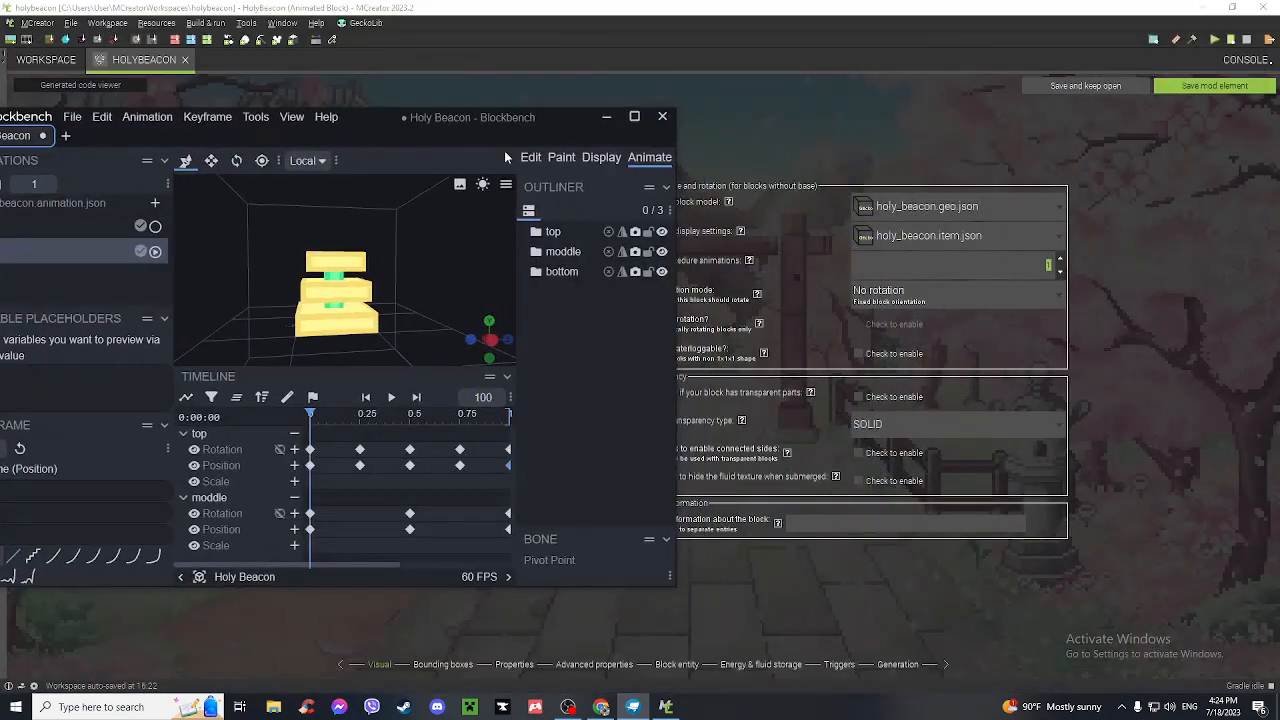
pyautogui.click(1118, 408)
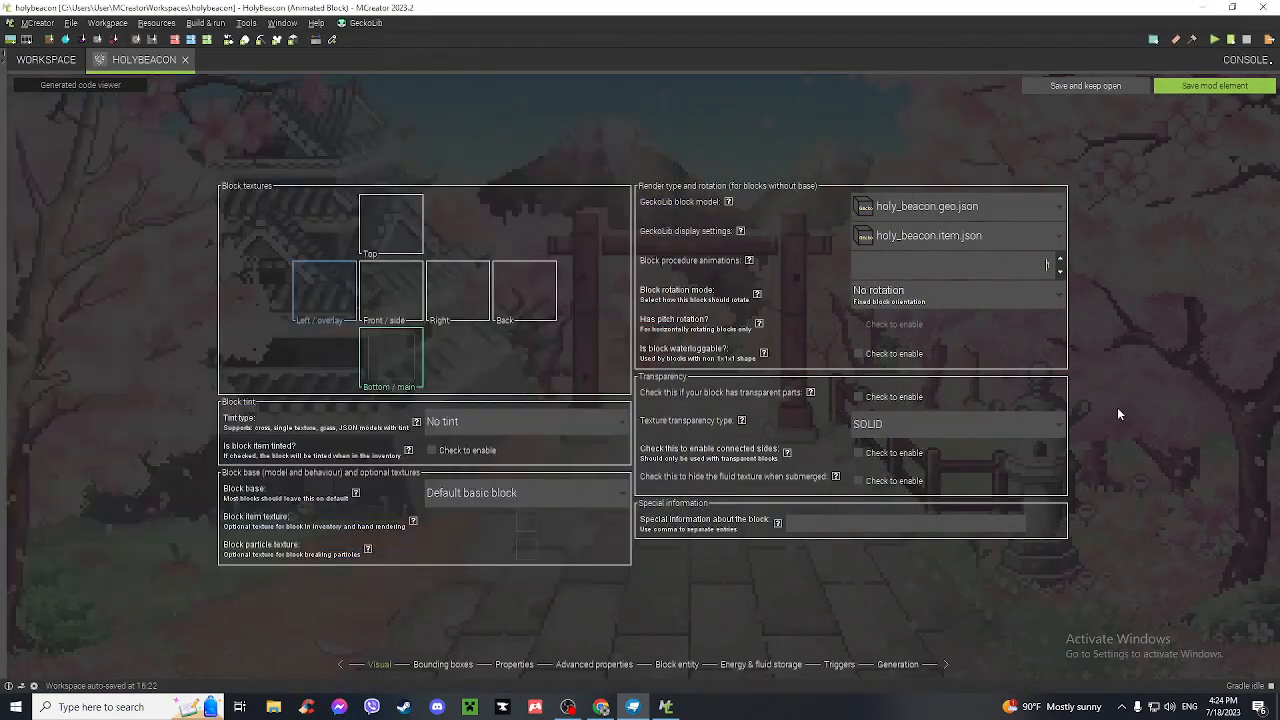
pyautogui.click(634, 707)
pyautogui.moveTo(403, 268); pyautogui.dragTo(377, 270)
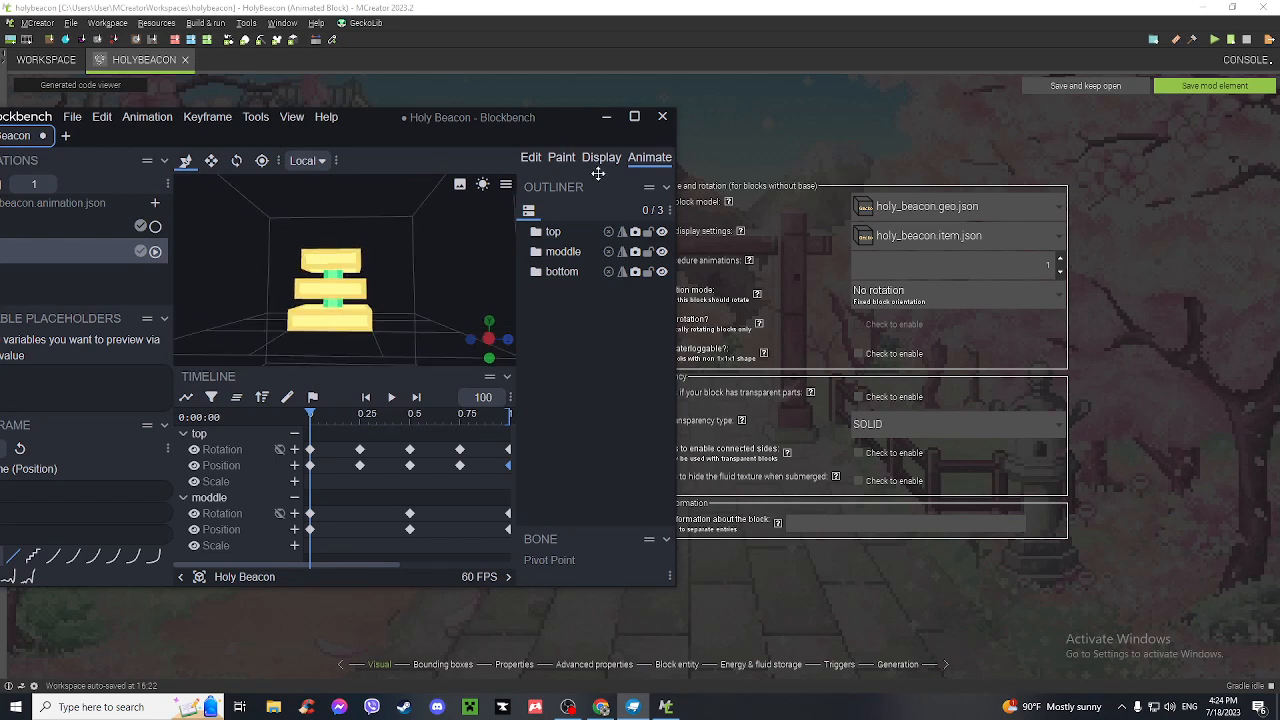
pyautogui.click(606, 117)
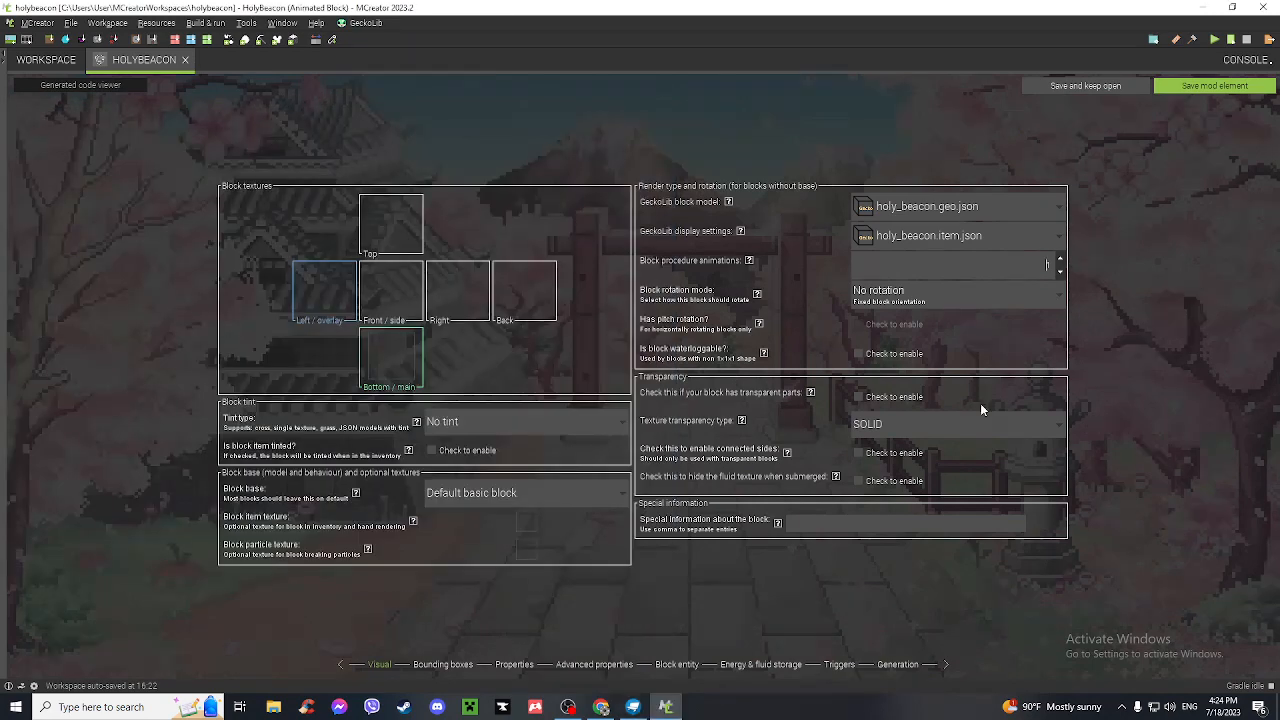
# - Mark the block as having transparent parts and set its texture transparency type to CUTOUT
pyautogui.click(862, 394)
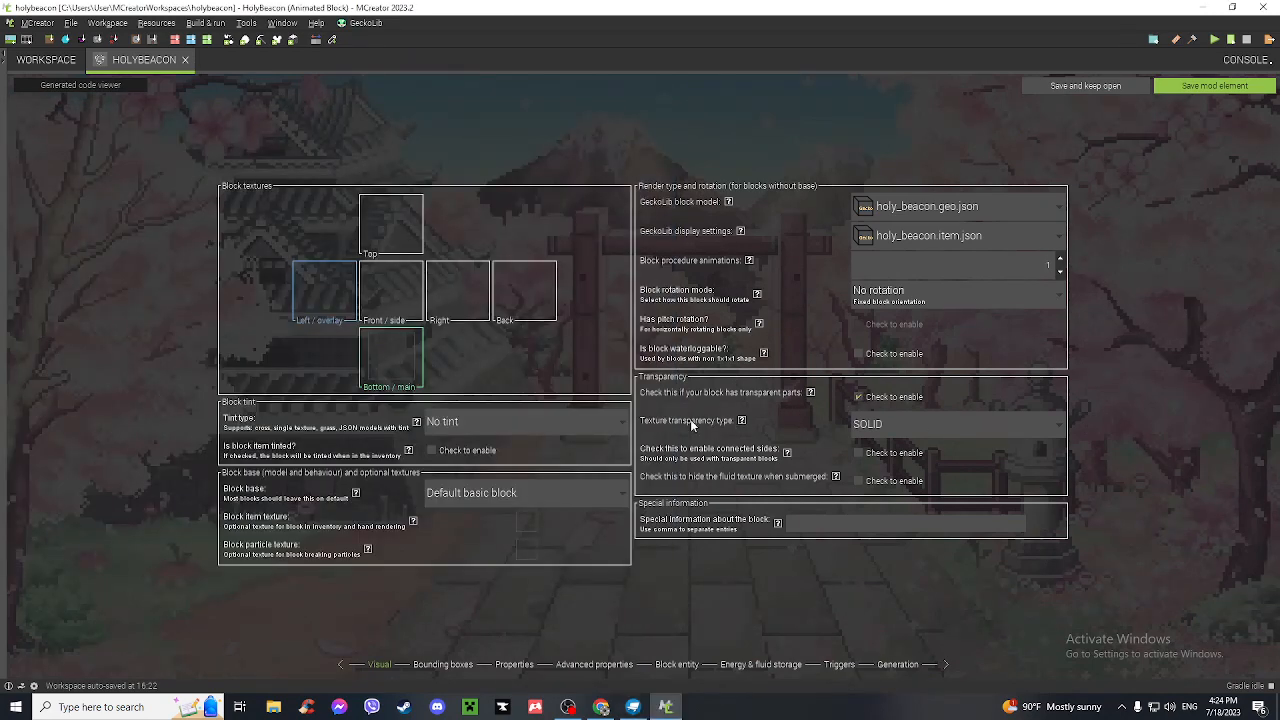
pyautogui.click(888, 422)
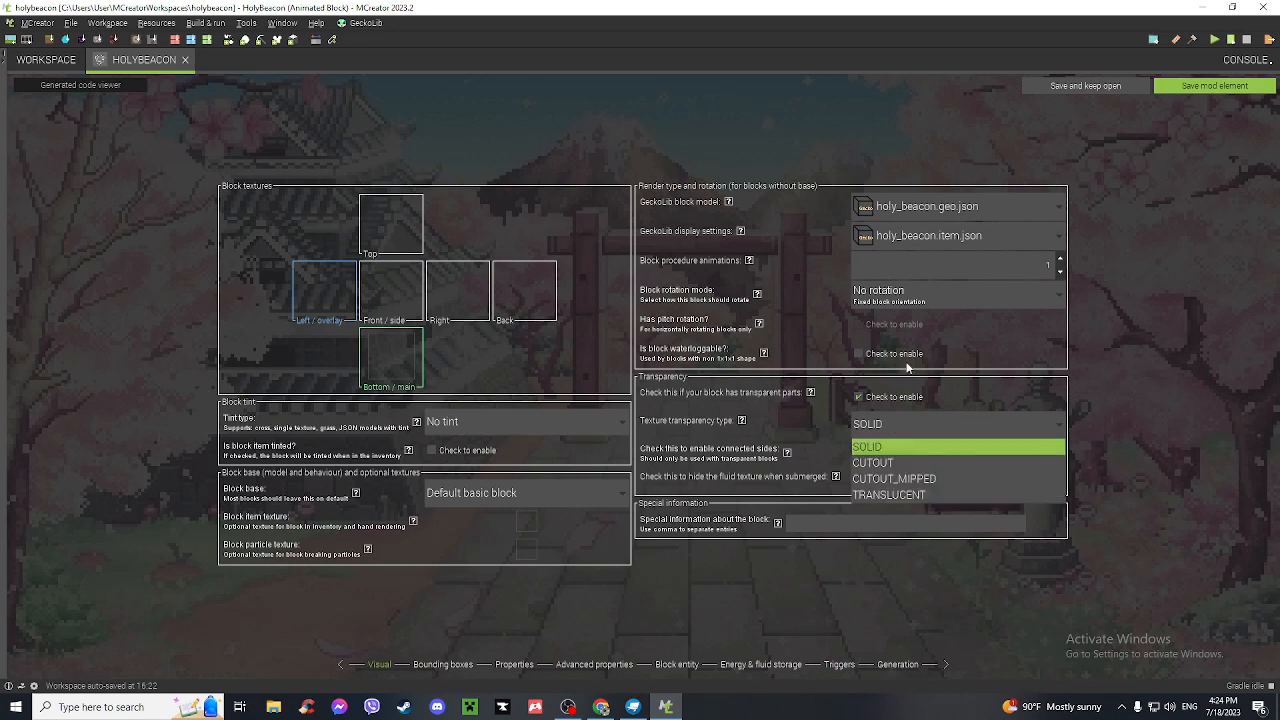
pyautogui.click(886, 465)
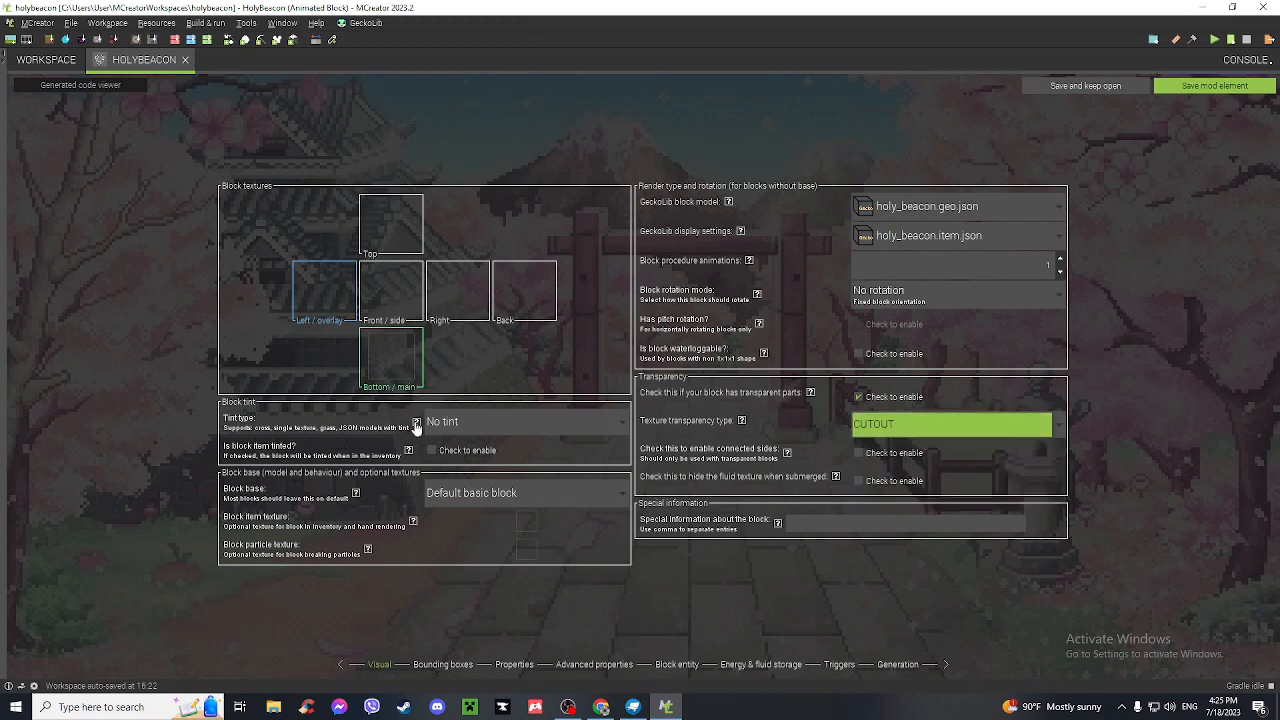
# - Import Holy Beacon.png as a block texture and assign it as the block's bottom/main texture
pyautogui.click(404, 368)
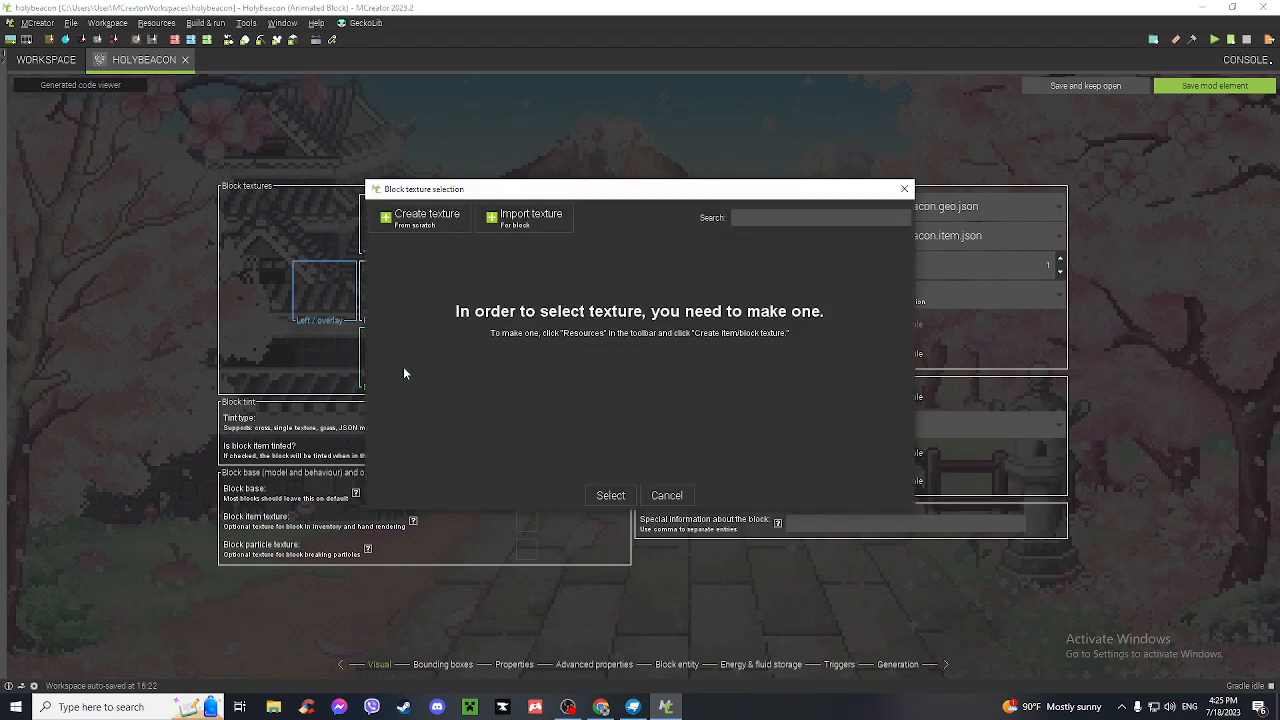
pyautogui.click(525, 221)
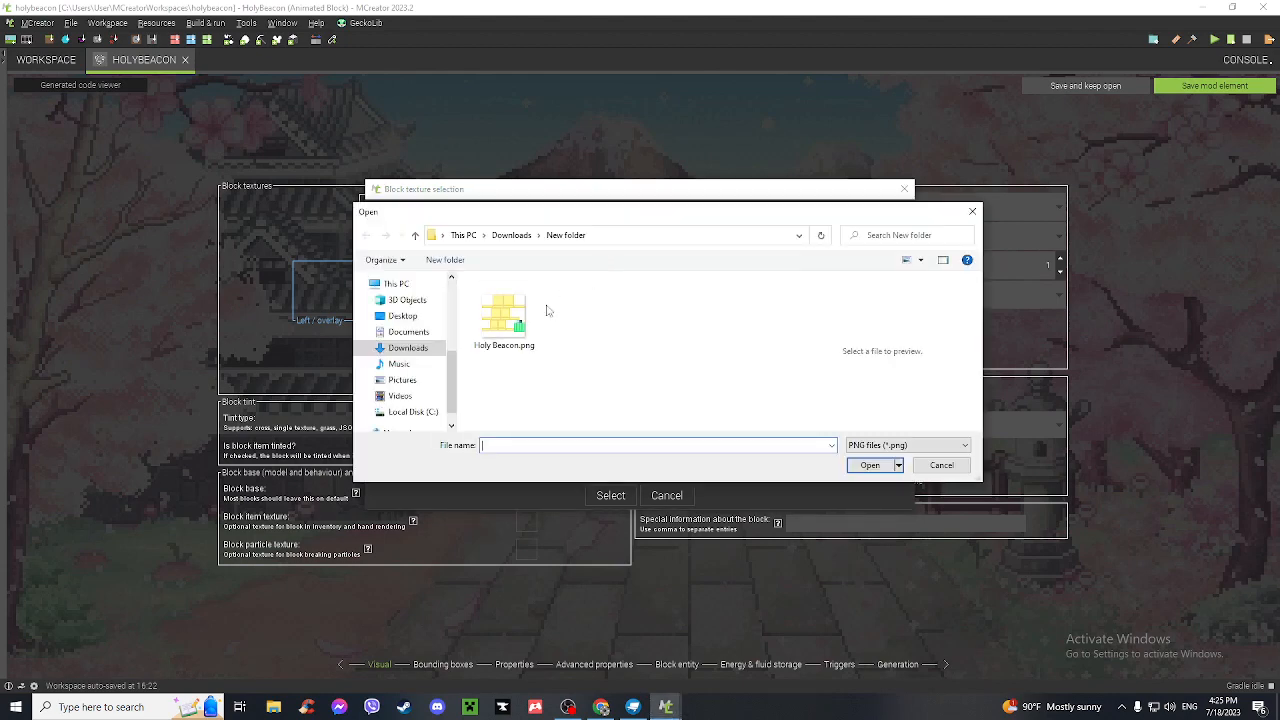
pyautogui.click(515, 322)
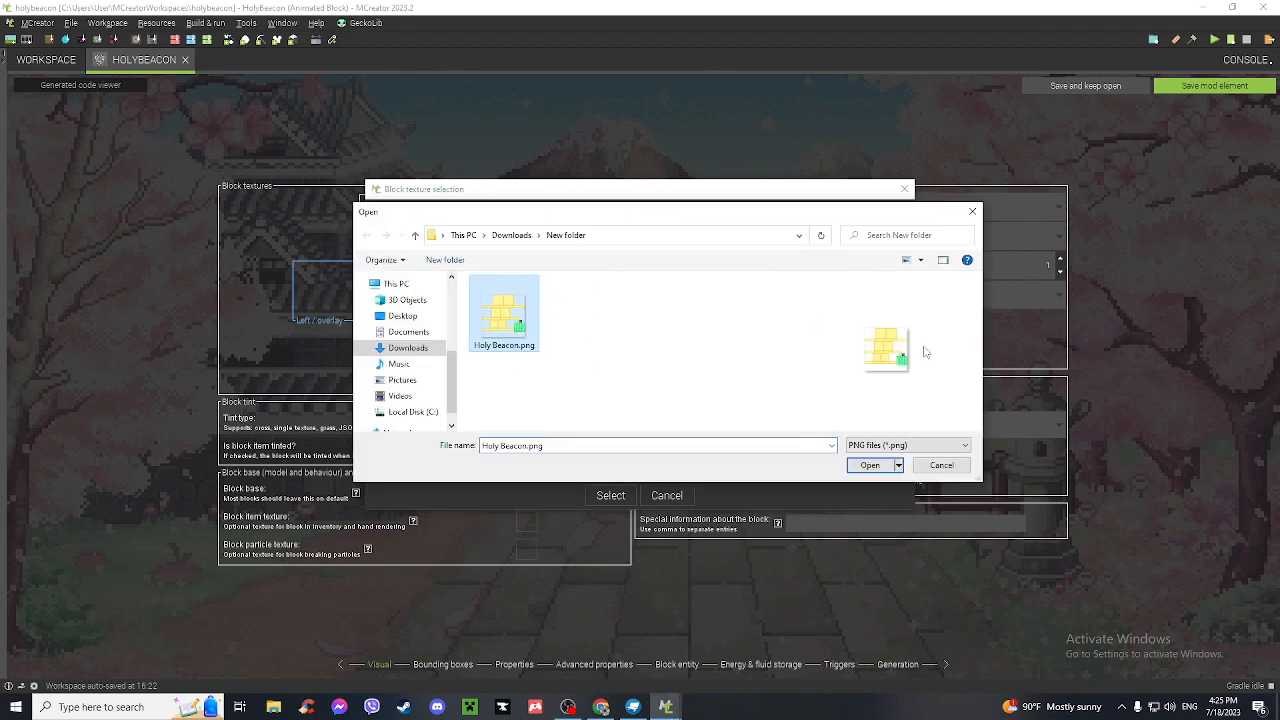
pyautogui.click(872, 465)
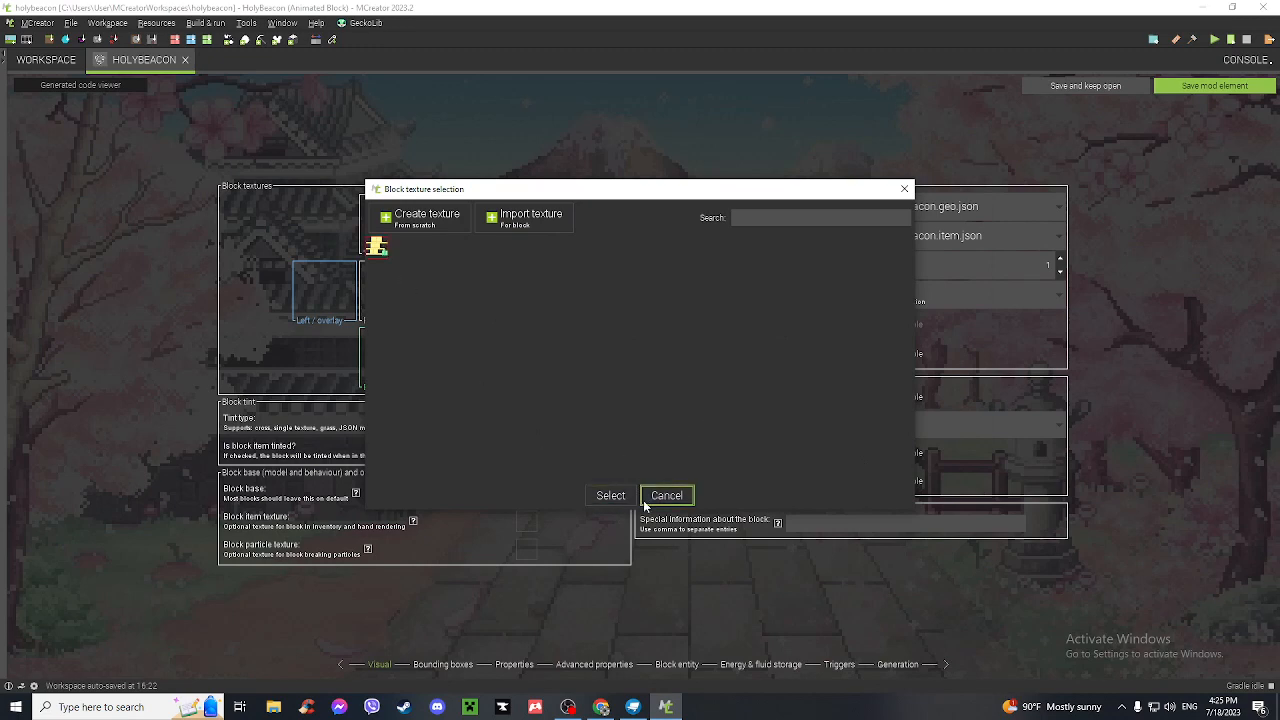
pyautogui.click(625, 498)
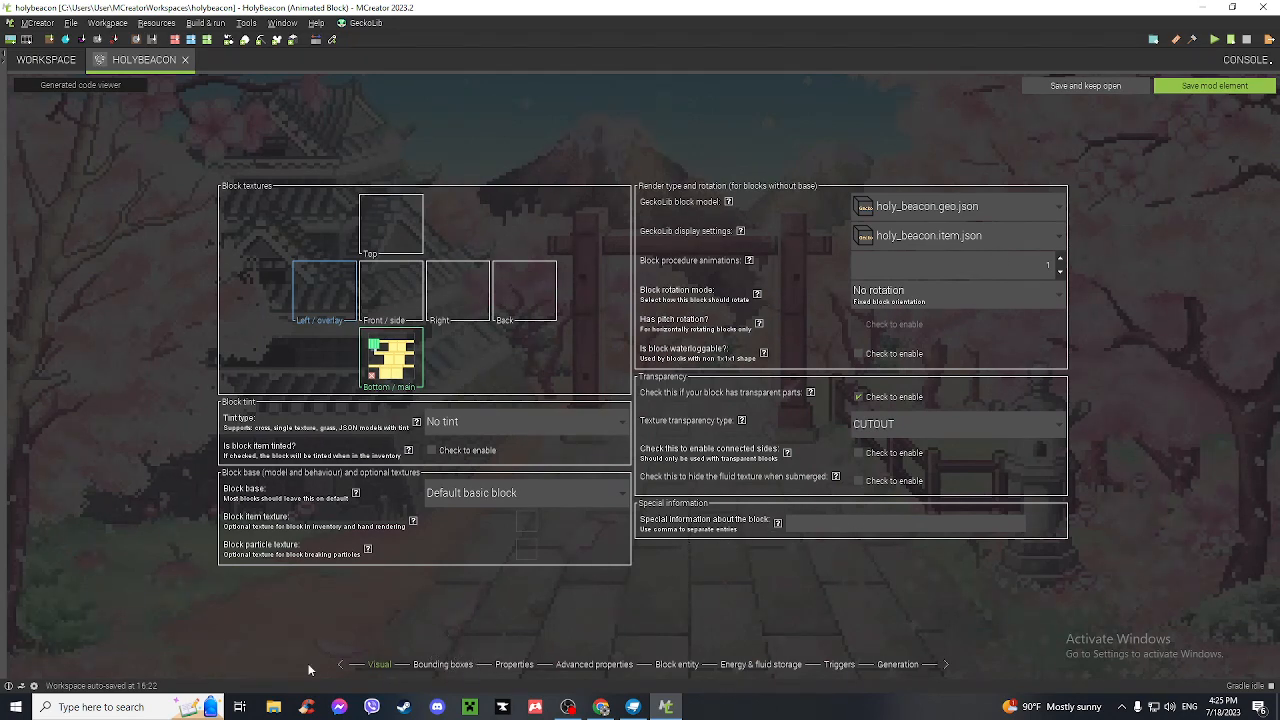
# - Set the block's material to IRON and its creative inventory tab to Building Blocks
pyautogui.click(438, 667)
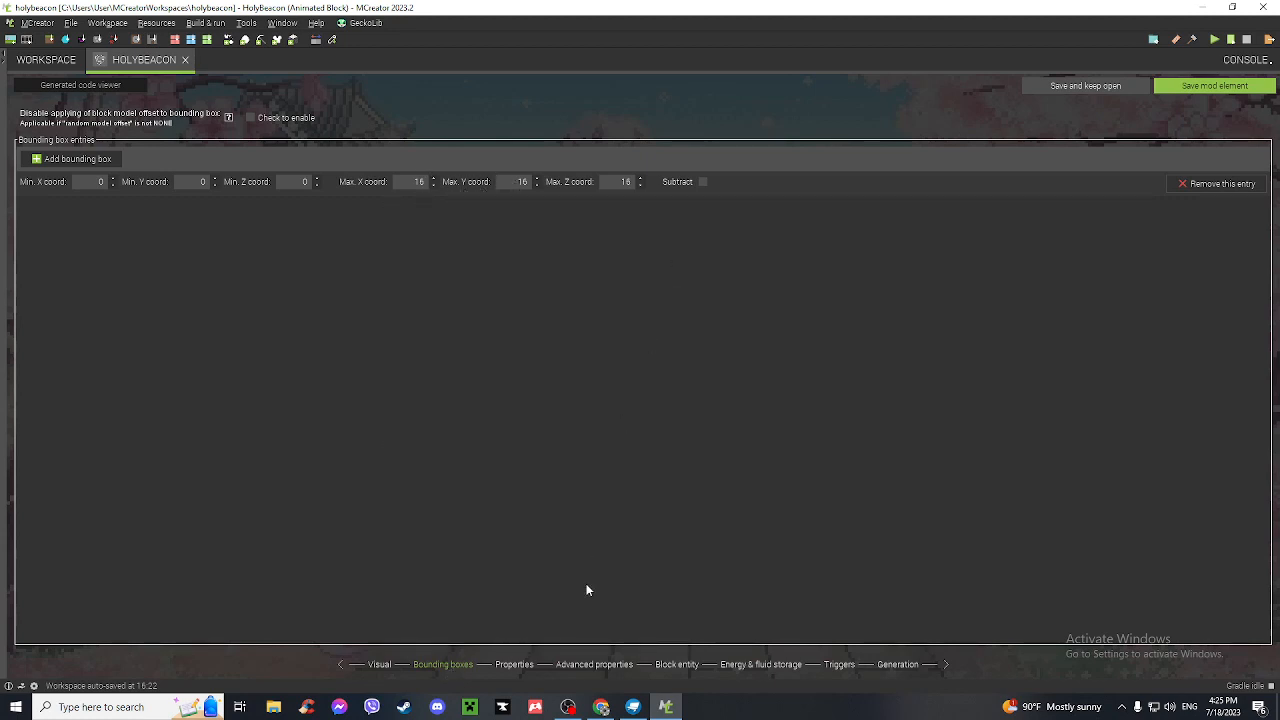
pyautogui.click(516, 665)
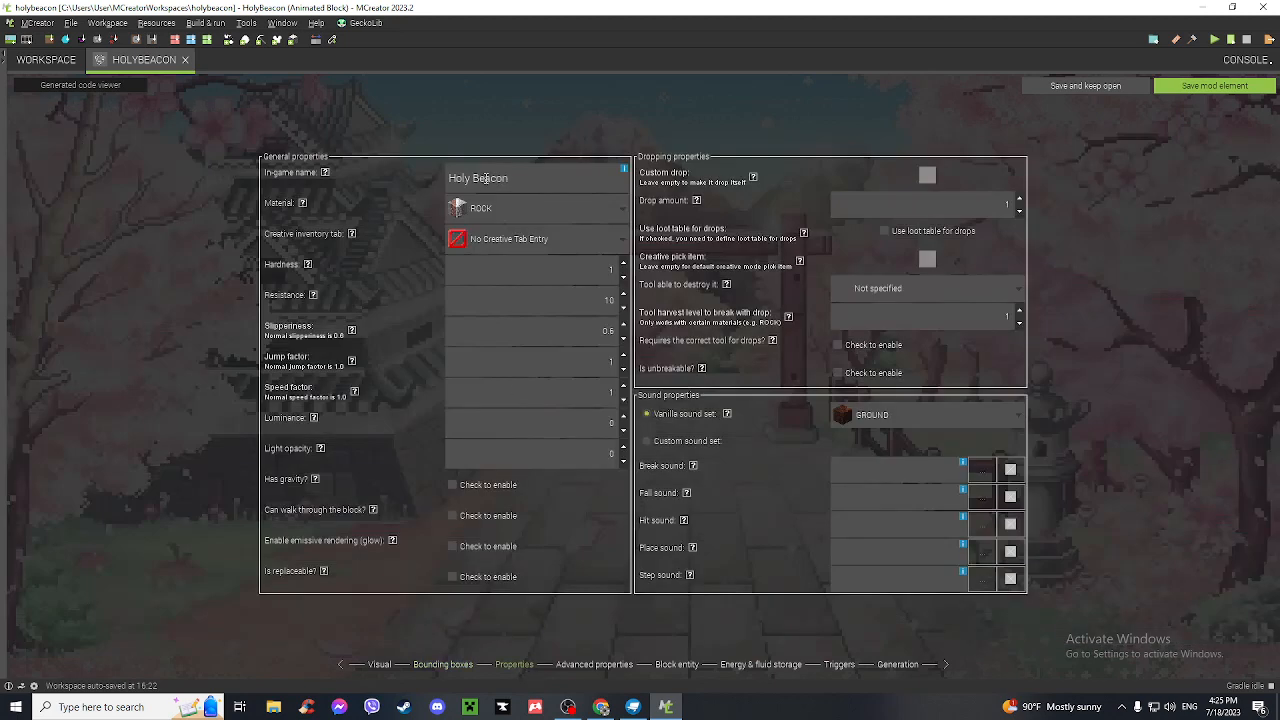
pyautogui.click(562, 212)
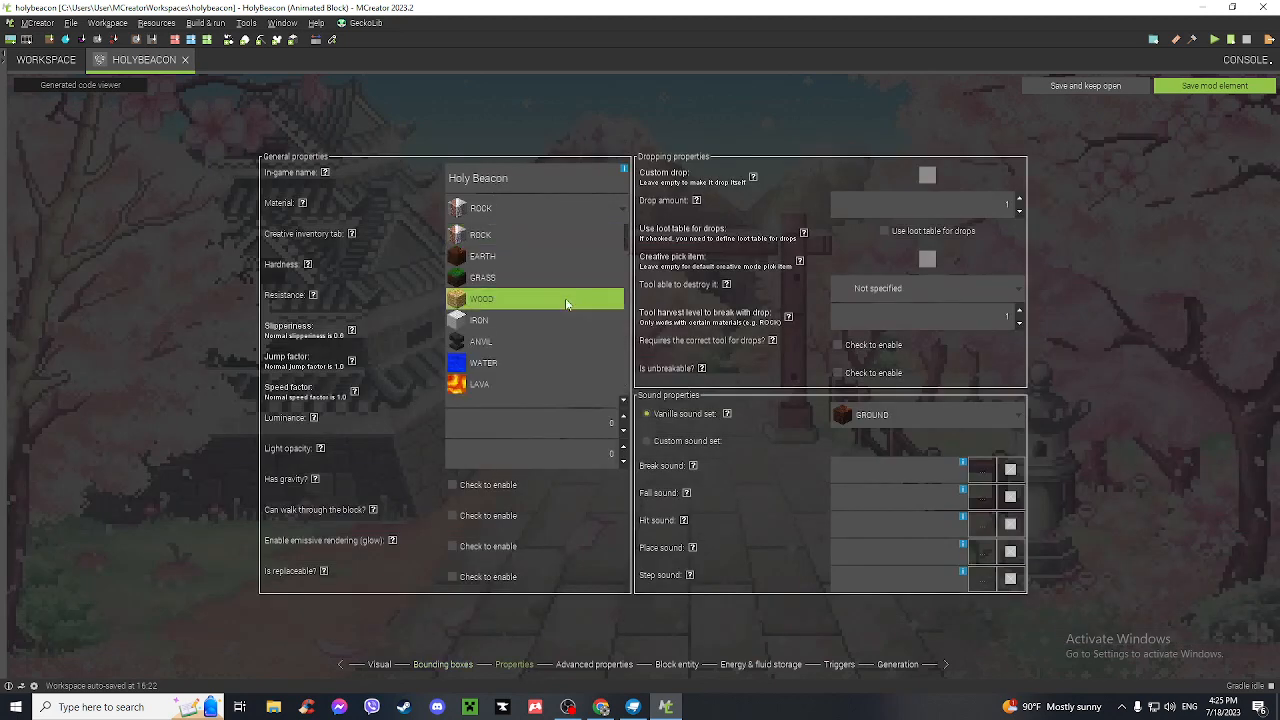
pyautogui.click(559, 319)
pyautogui.click(561, 240)
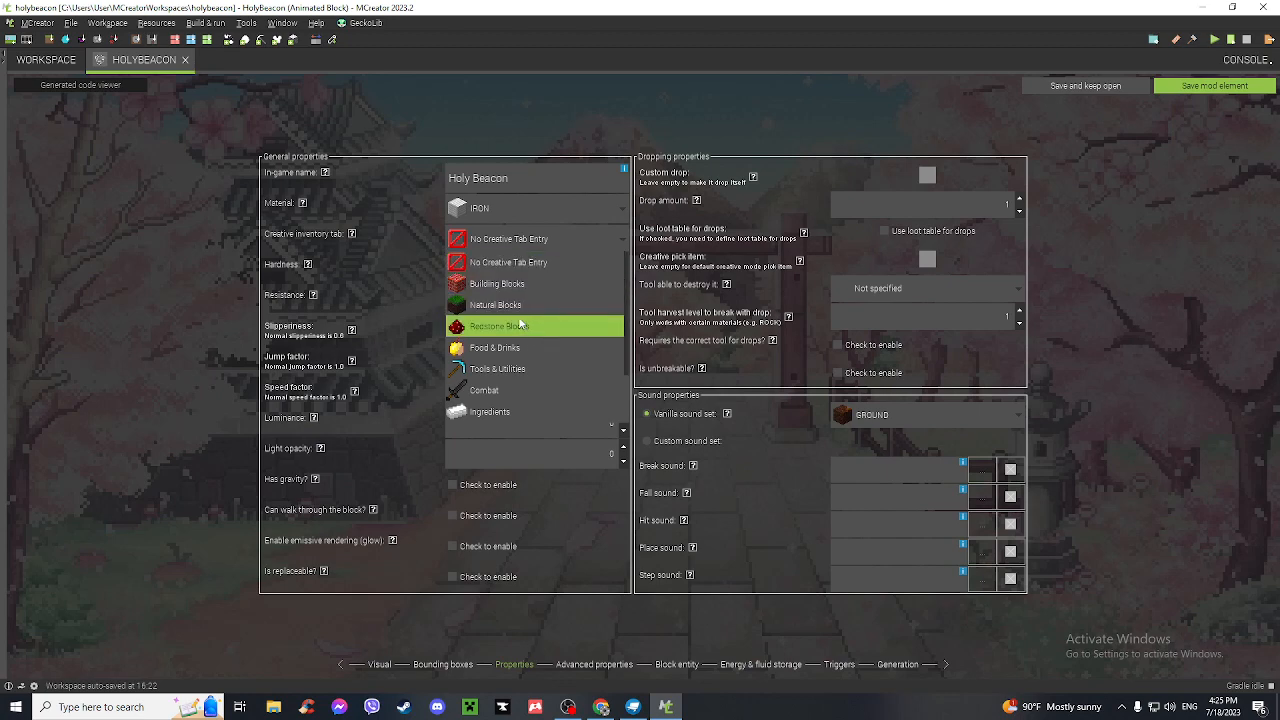
pyautogui.click(497, 284)
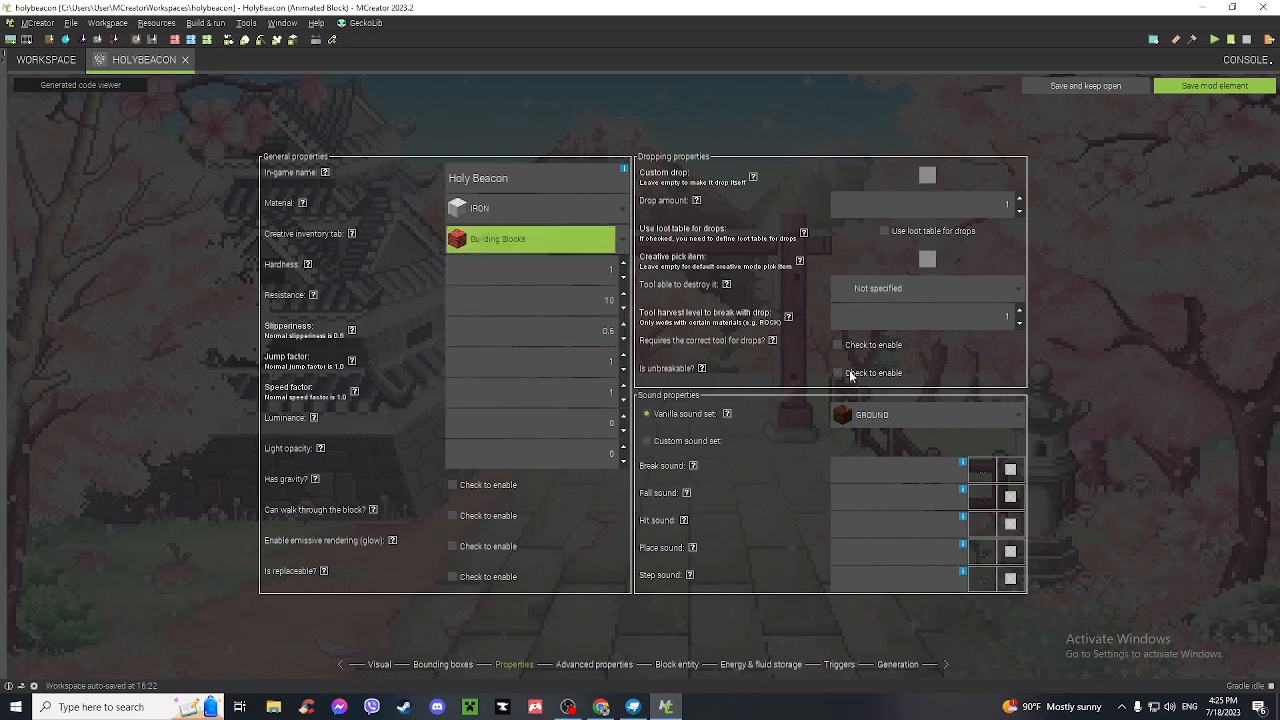
# - Set the block's vanilla sound set to METAL and keep Holy Beacon as the in-game name
pyautogui.click(886, 413)
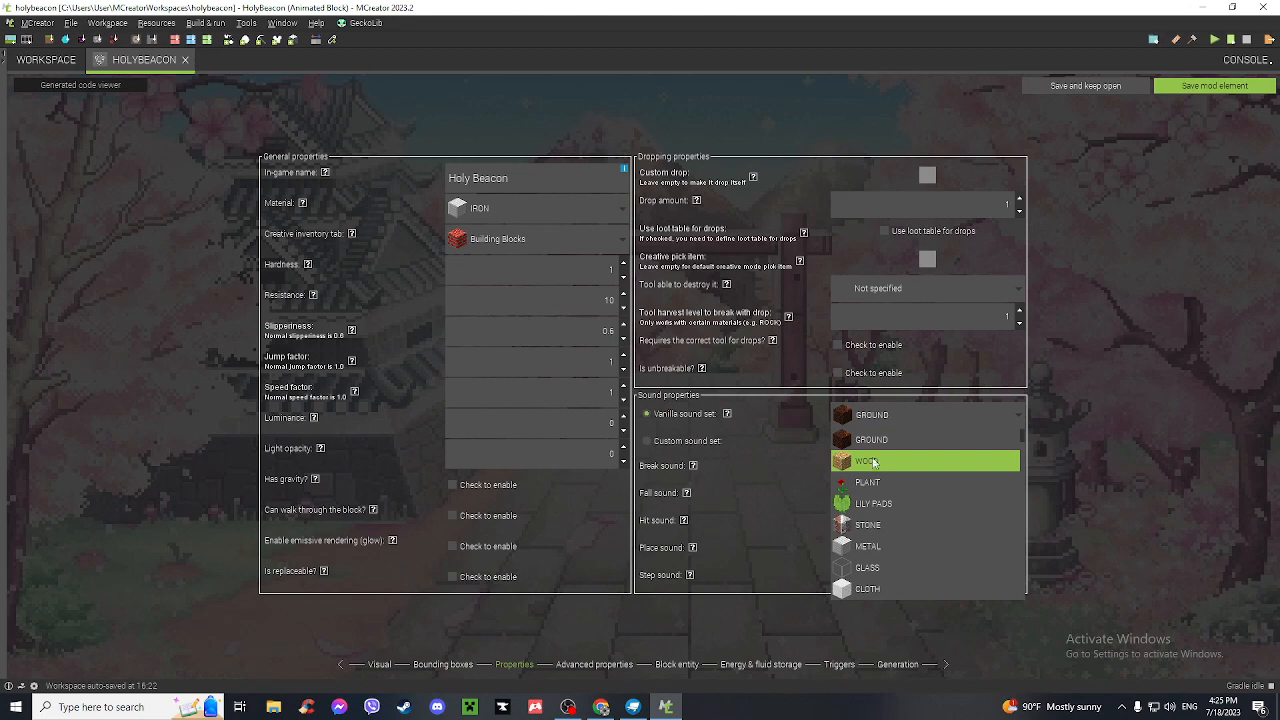
pyautogui.click(878, 545)
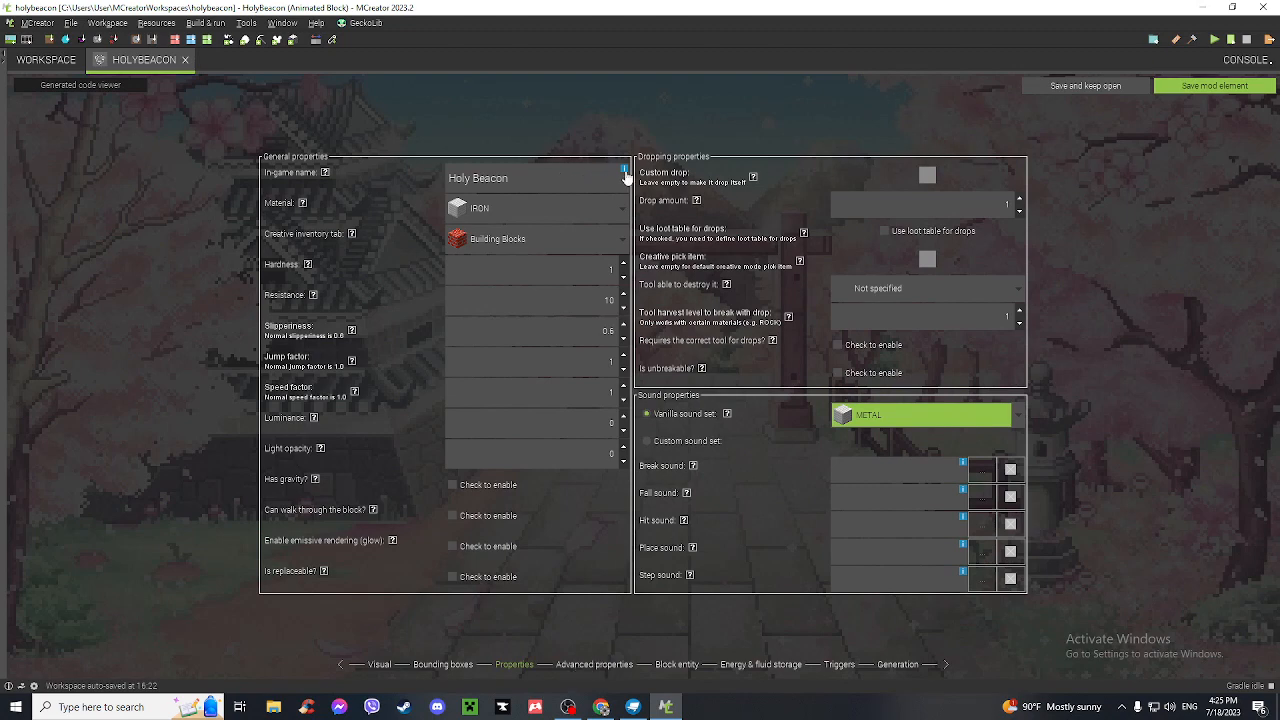
pyautogui.moveTo(626, 173)
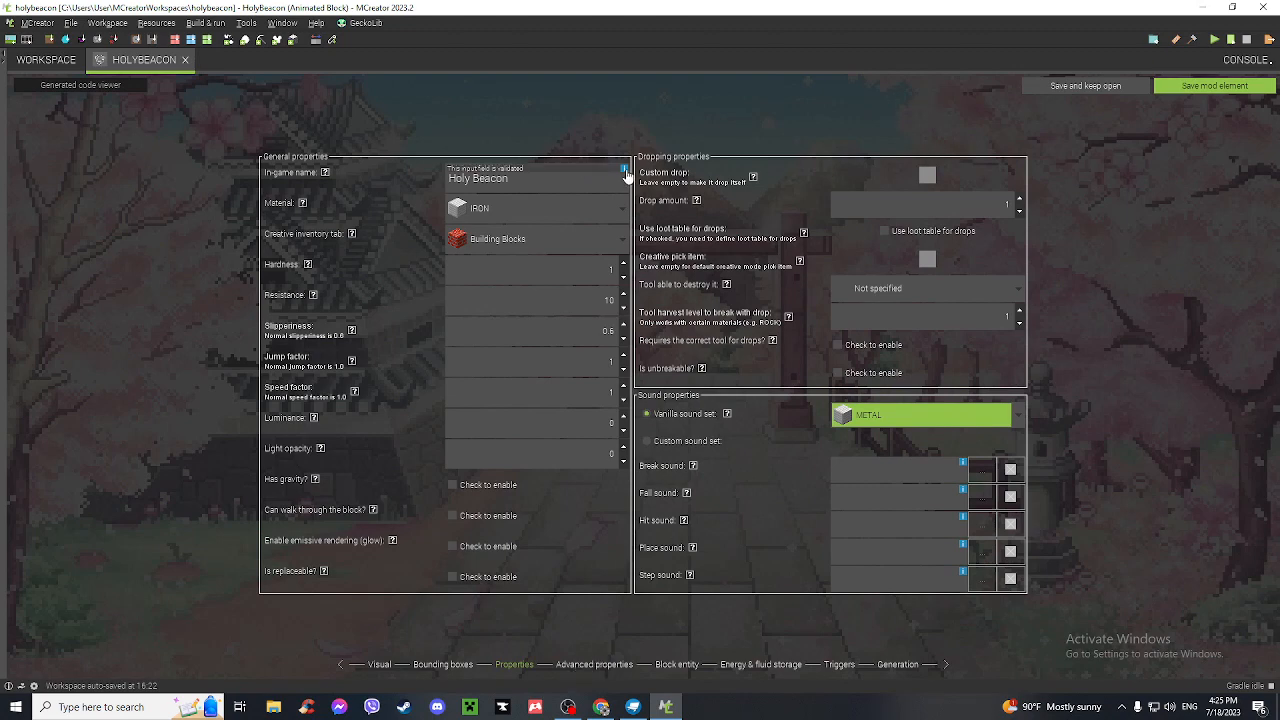
pyautogui.click(606, 178)
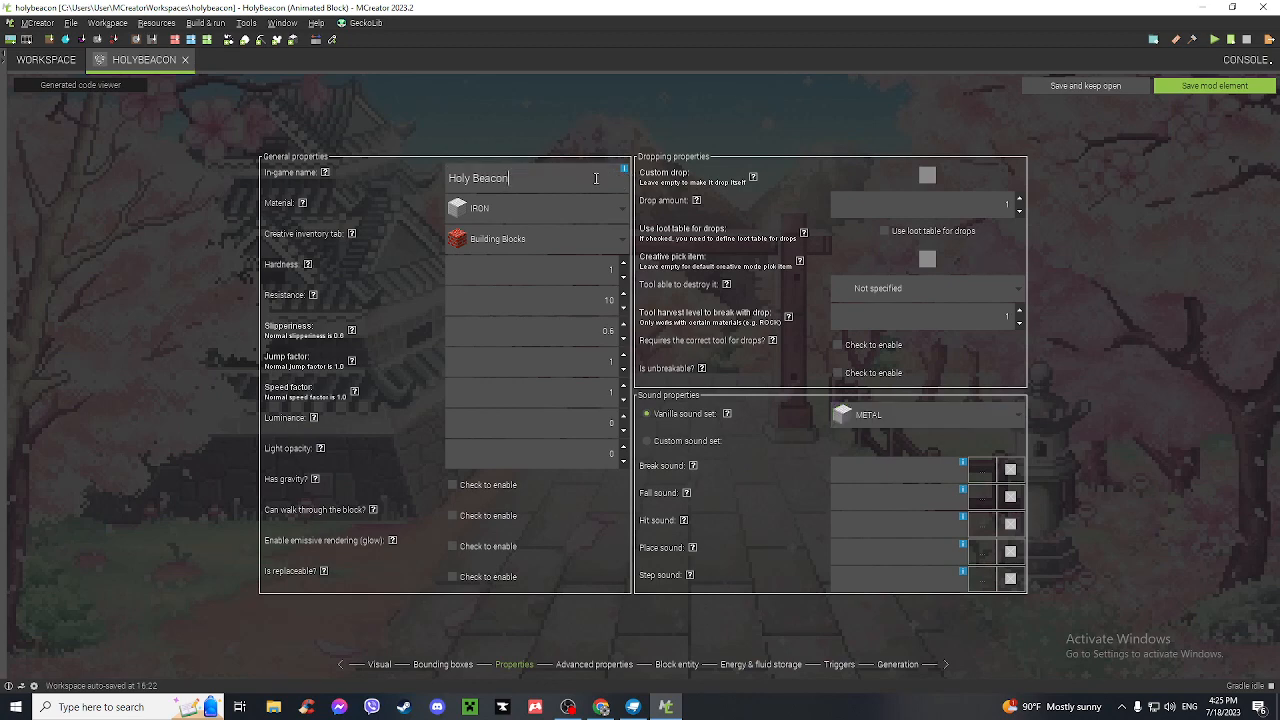
pyautogui.press('BackSpace')
# - Create the procedure HolyBeaconOnBlockRightClicked for the block's right-click trigger
pyautogui.click(595, 664)
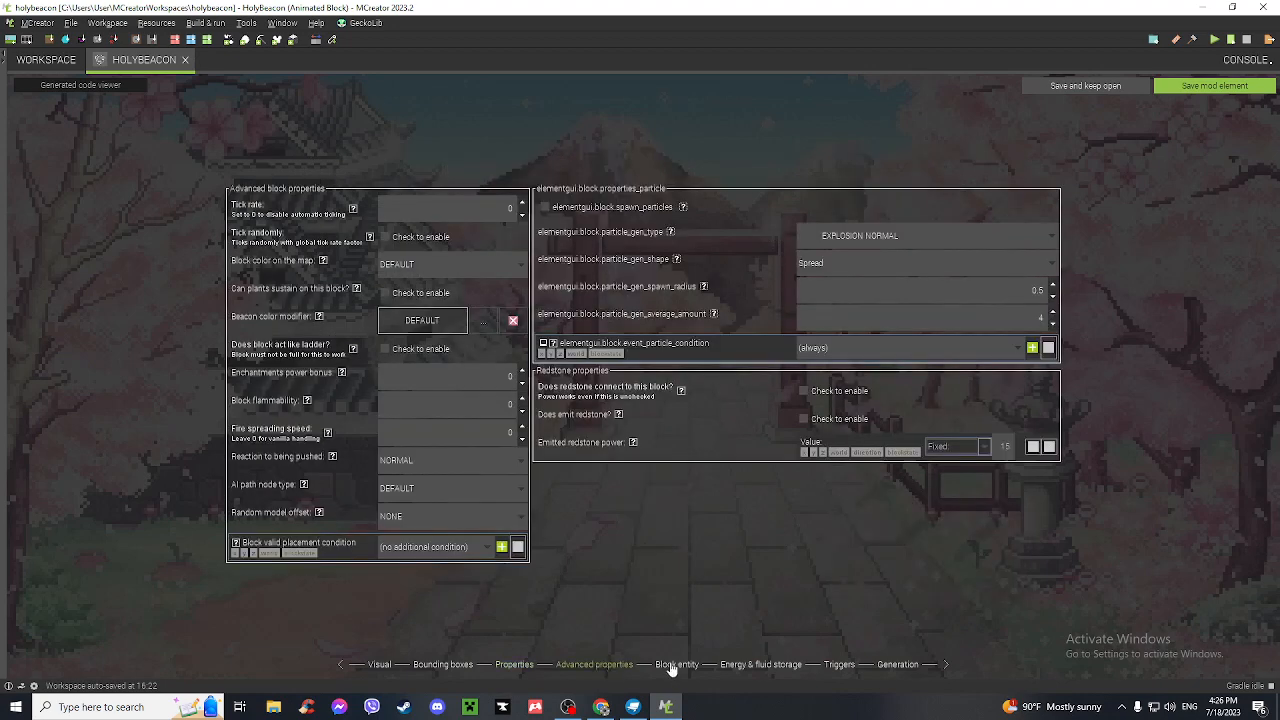
pyautogui.click(677, 664)
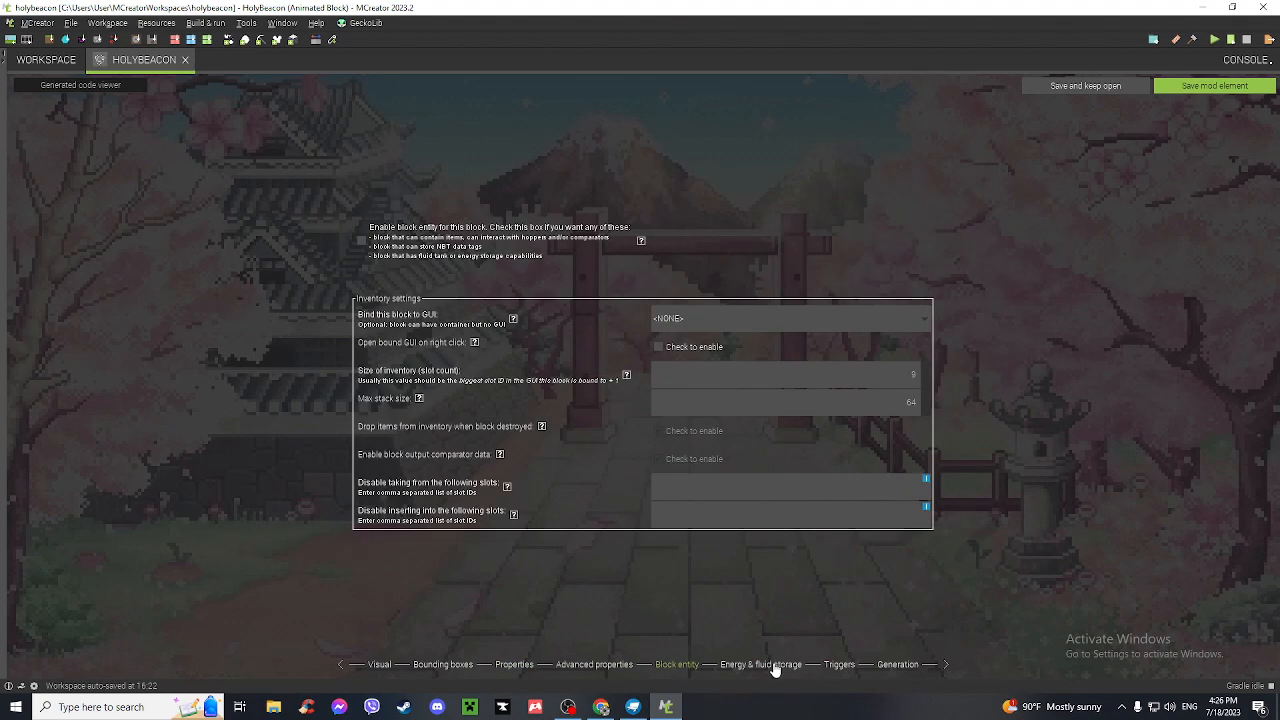
pyautogui.click(765, 664)
pyautogui.click(836, 664)
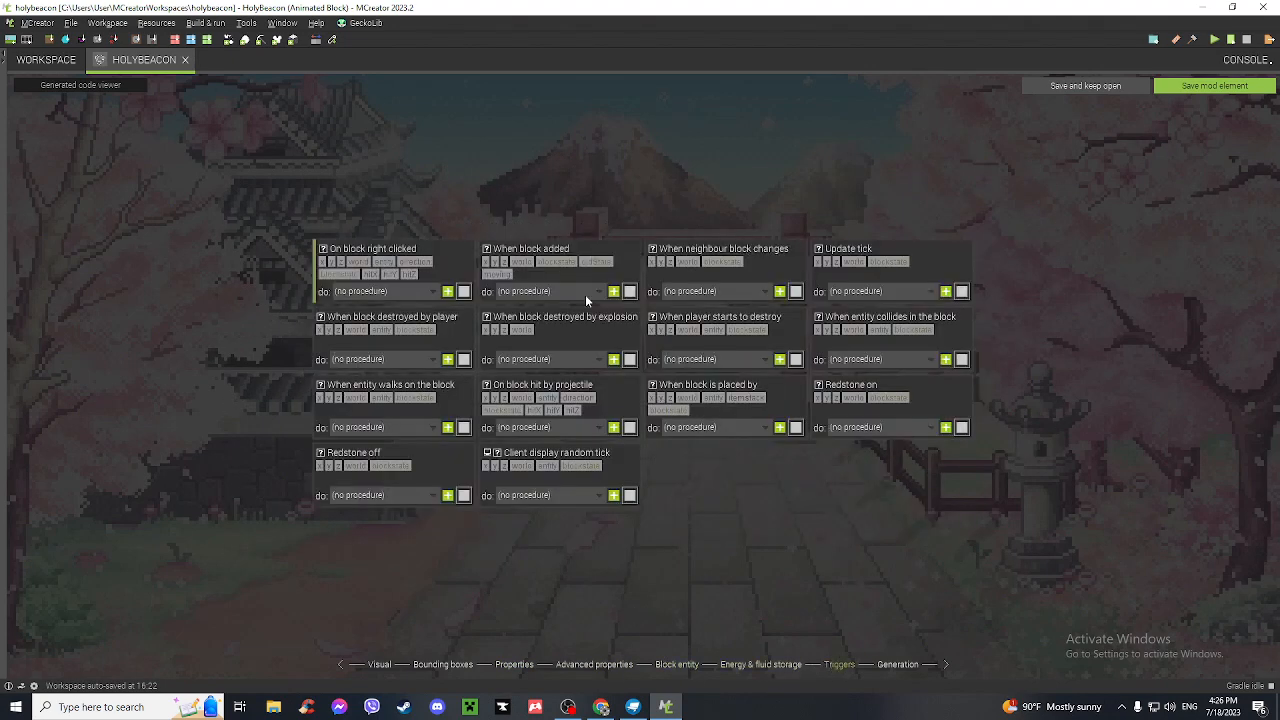
pyautogui.click(448, 292)
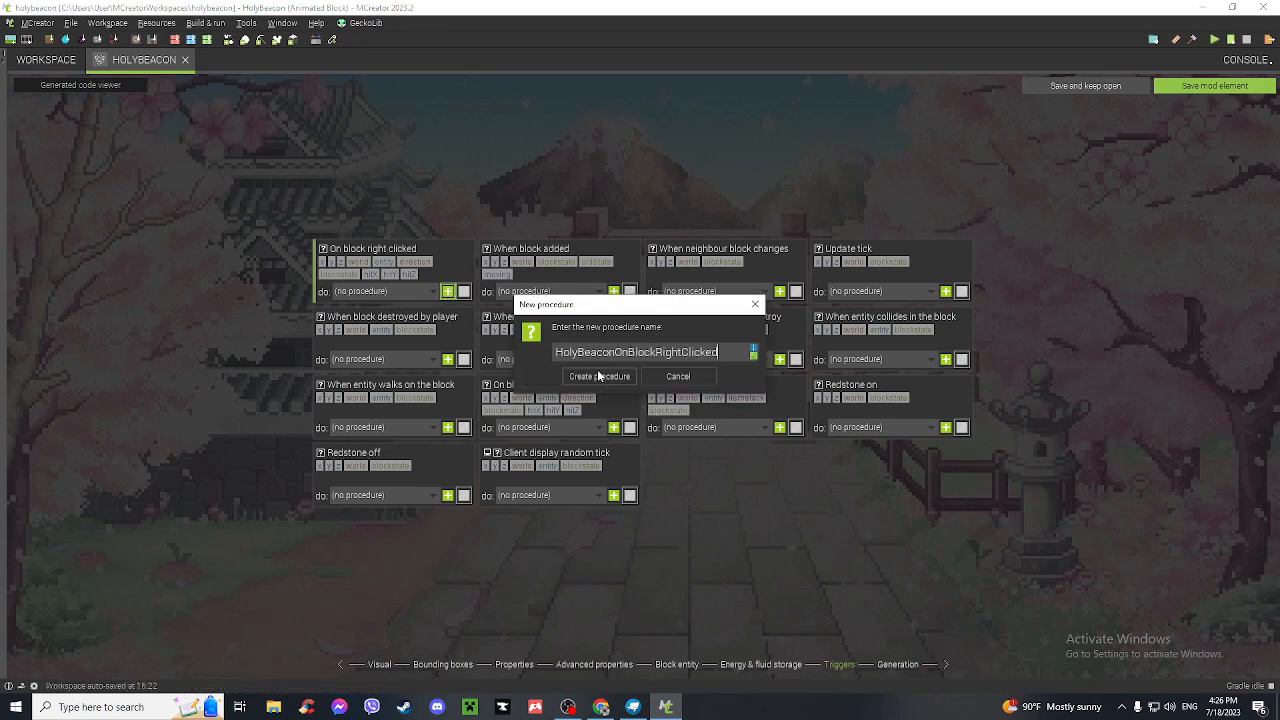
pyautogui.click(678, 377)
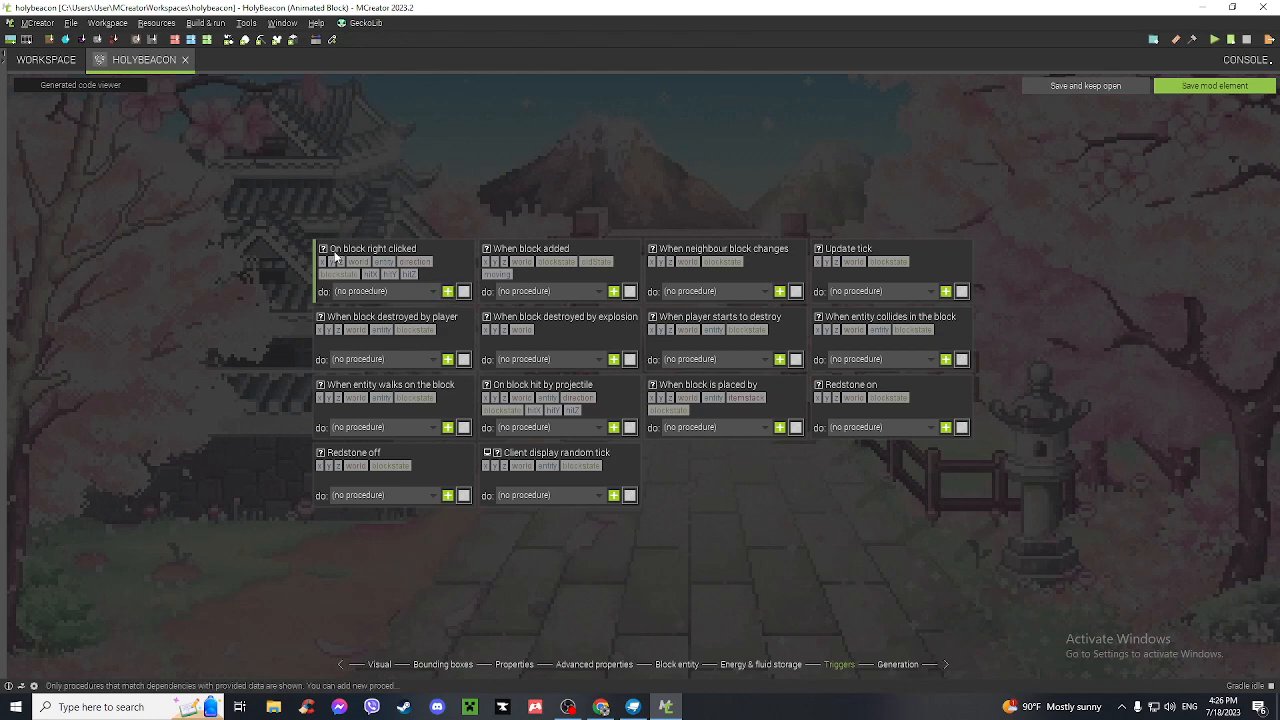
pyautogui.click(449, 292)
pyautogui.click(620, 372)
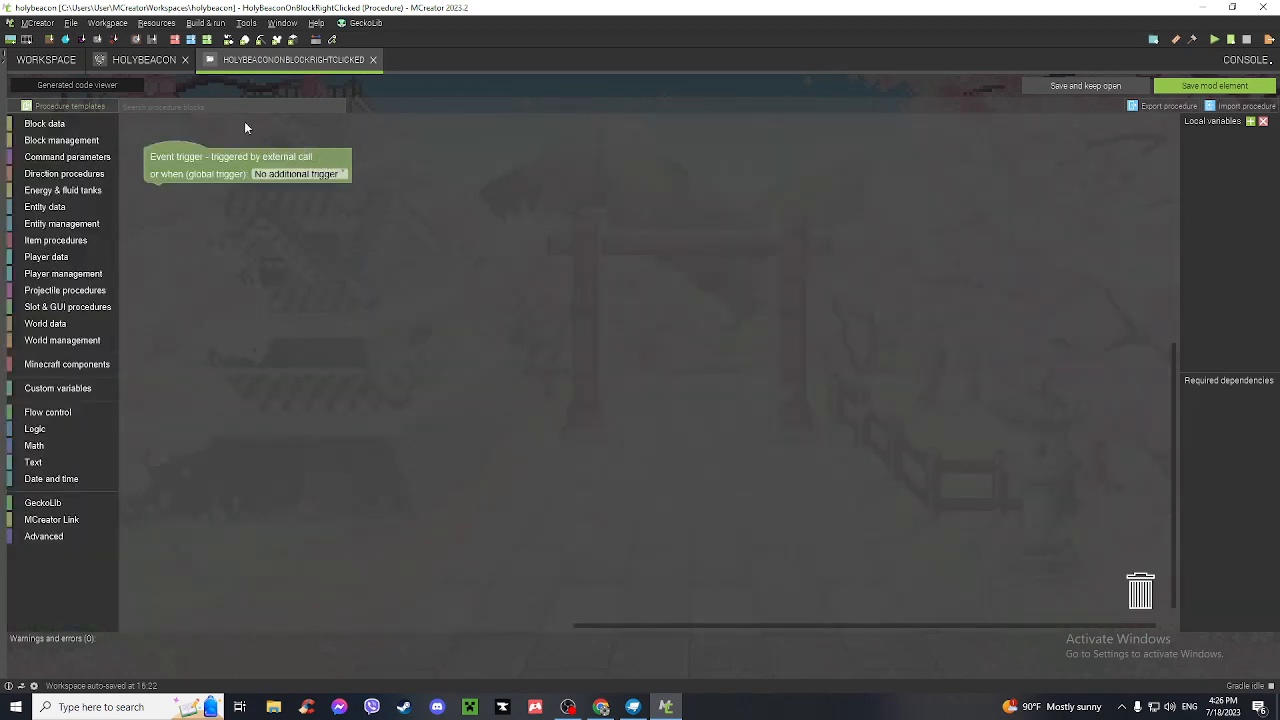
# - Attach a GeckoLib play-animation block for animation 1 at x, y, z under the event trigger, check the name in Blockbench, and save the procedure
pyautogui.click(62, 503)
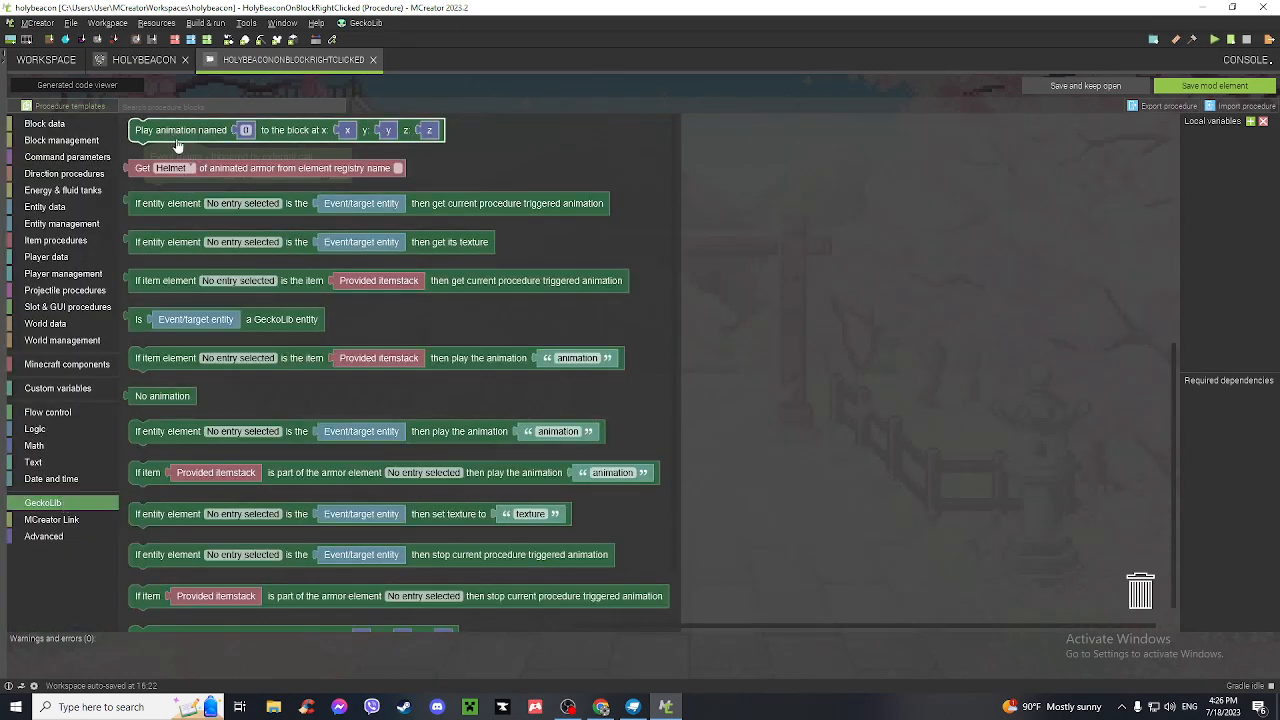
pyautogui.moveTo(171, 135); pyautogui.dragTo(196, 196)
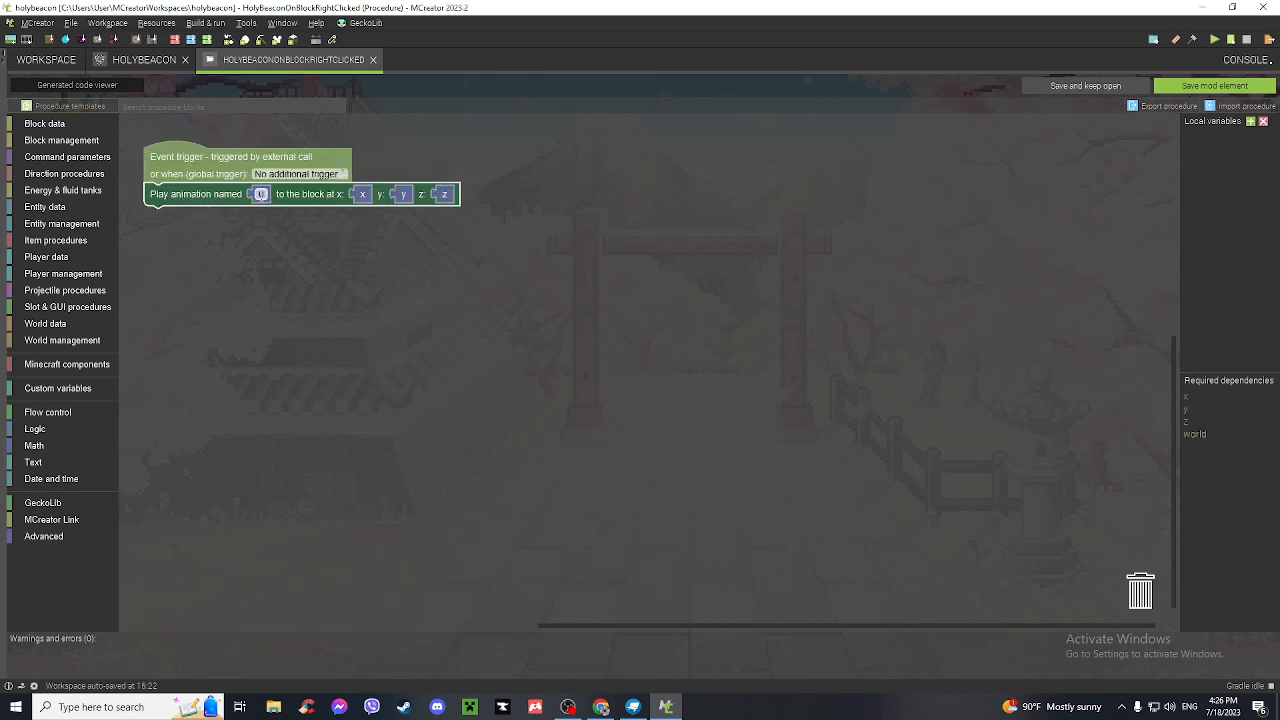
pyautogui.click(259, 194)
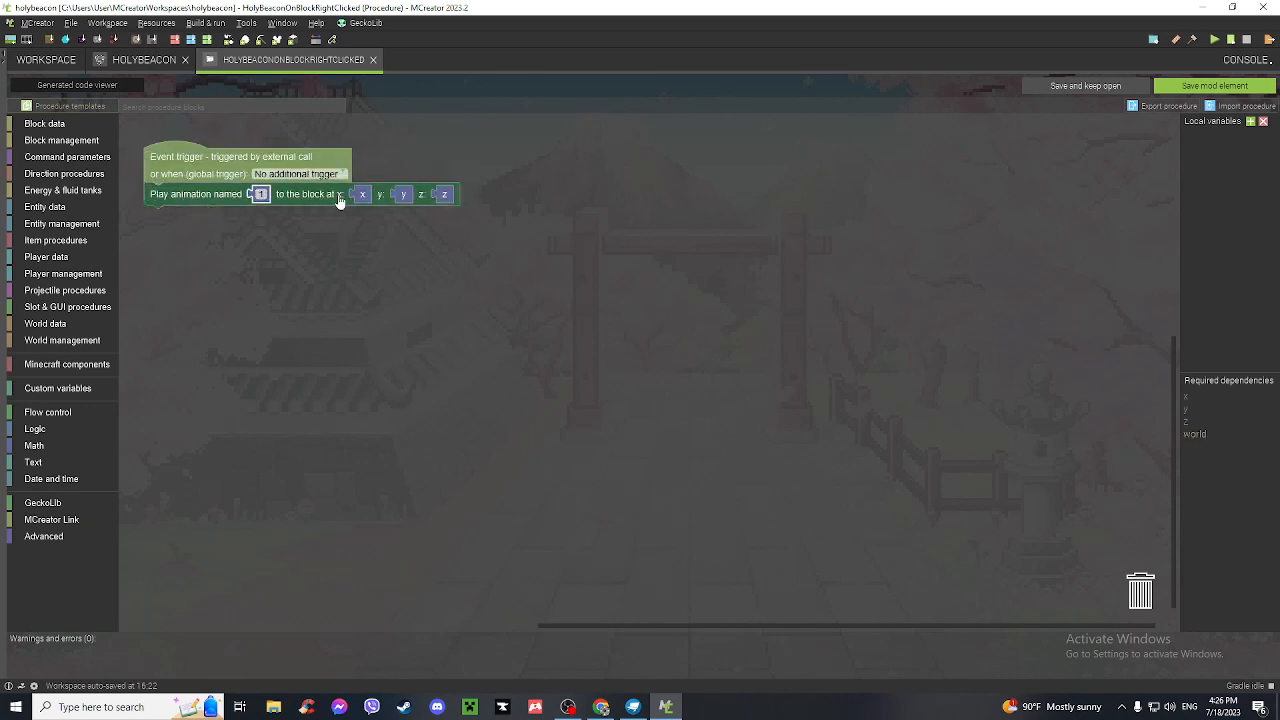
pyautogui.click(633, 707)
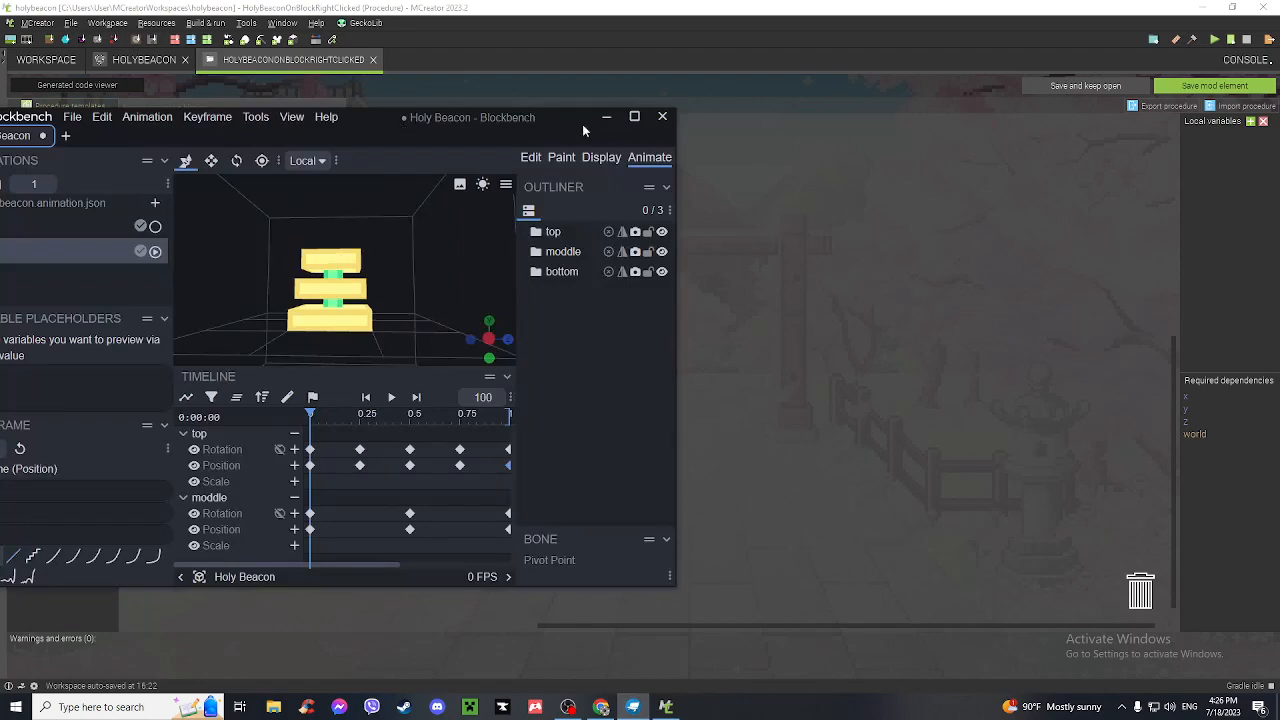
pyautogui.click(634, 116)
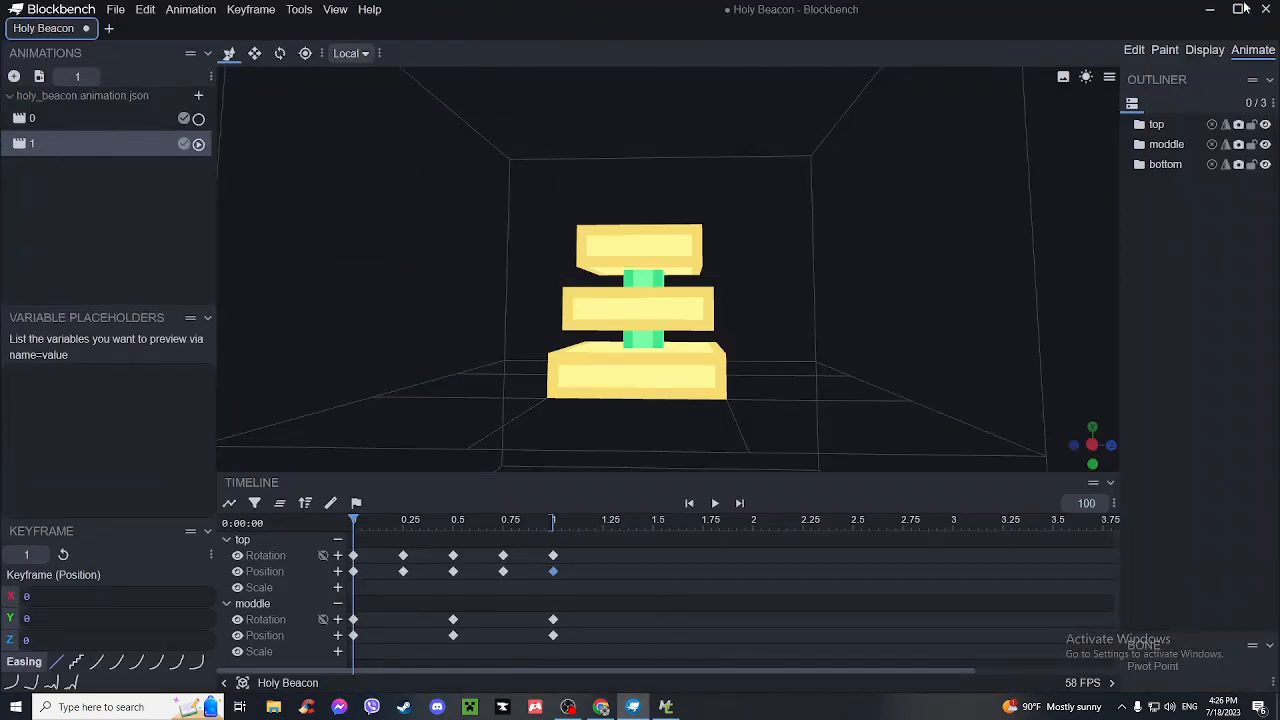
pyautogui.click(1210, 9)
pyautogui.write('1')
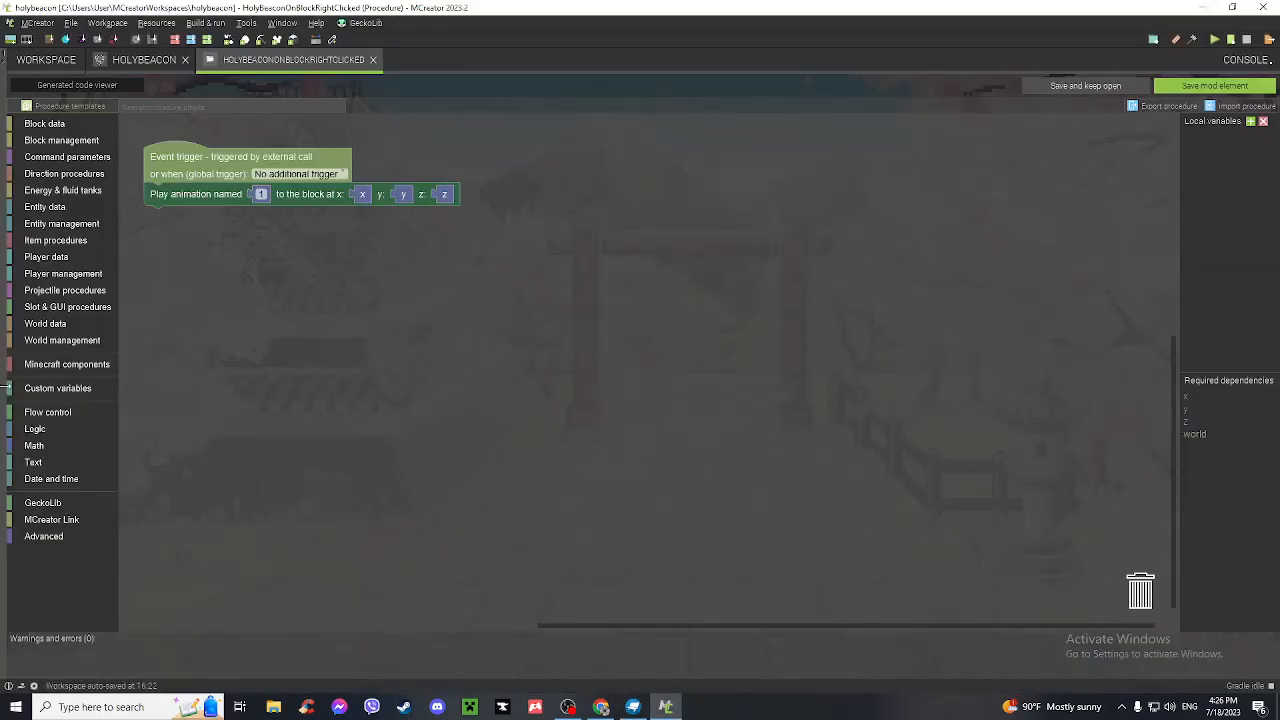
pyautogui.click(1243, 88)
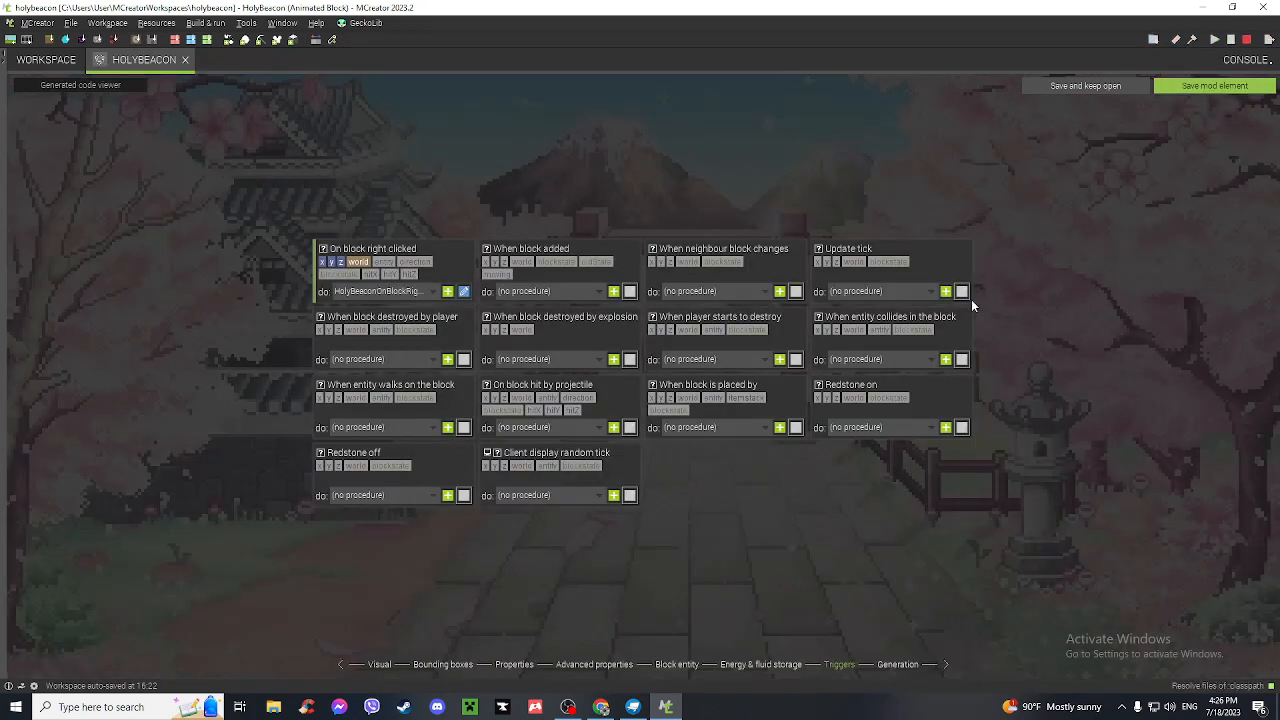
# - Review the block's settings pages from generation back to visual and save the HolyBeacon mod element
pyautogui.click(897, 664)
pyautogui.click(752, 664)
pyautogui.click(686, 665)
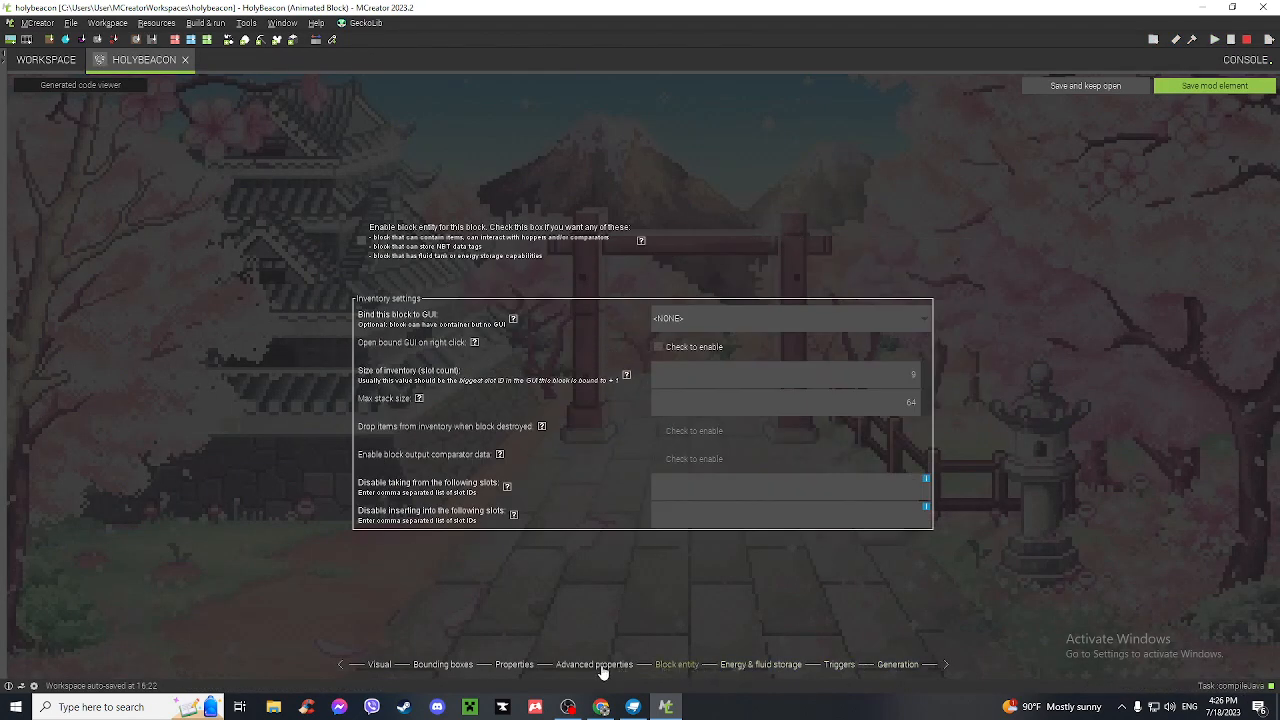
pyautogui.click(600, 665)
pyautogui.click(514, 665)
pyautogui.click(440, 665)
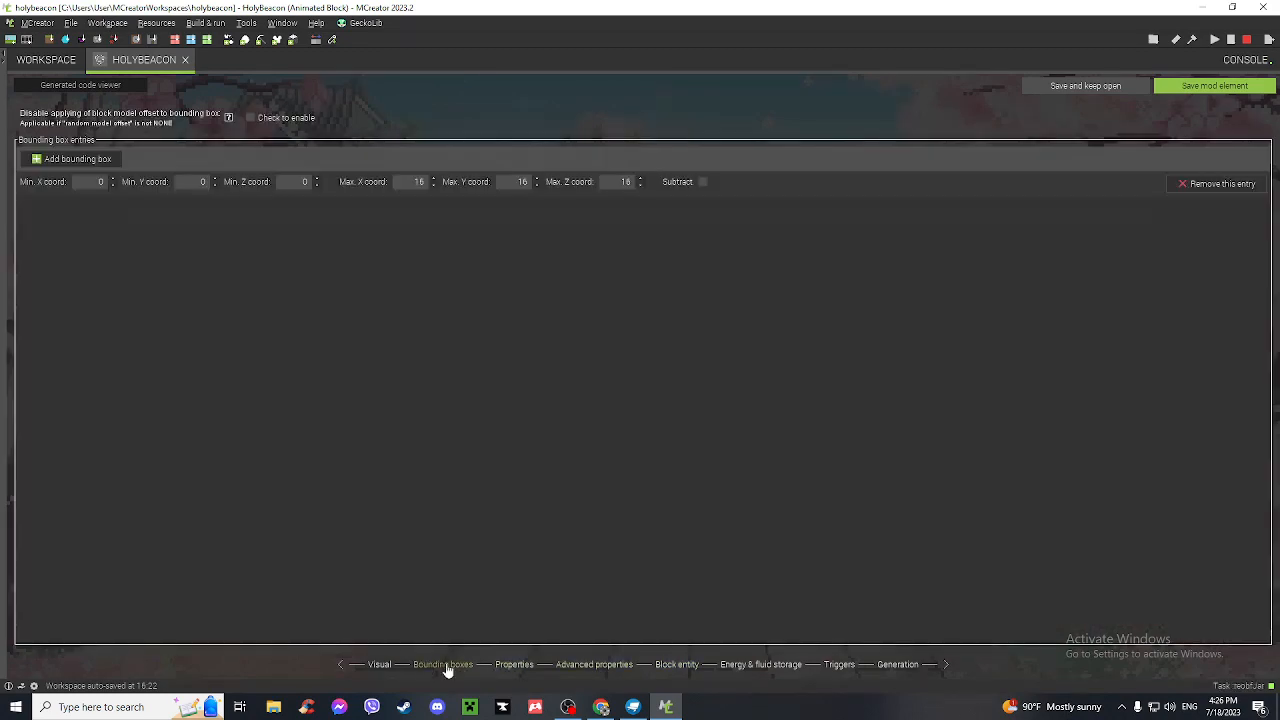
pyautogui.click(381, 665)
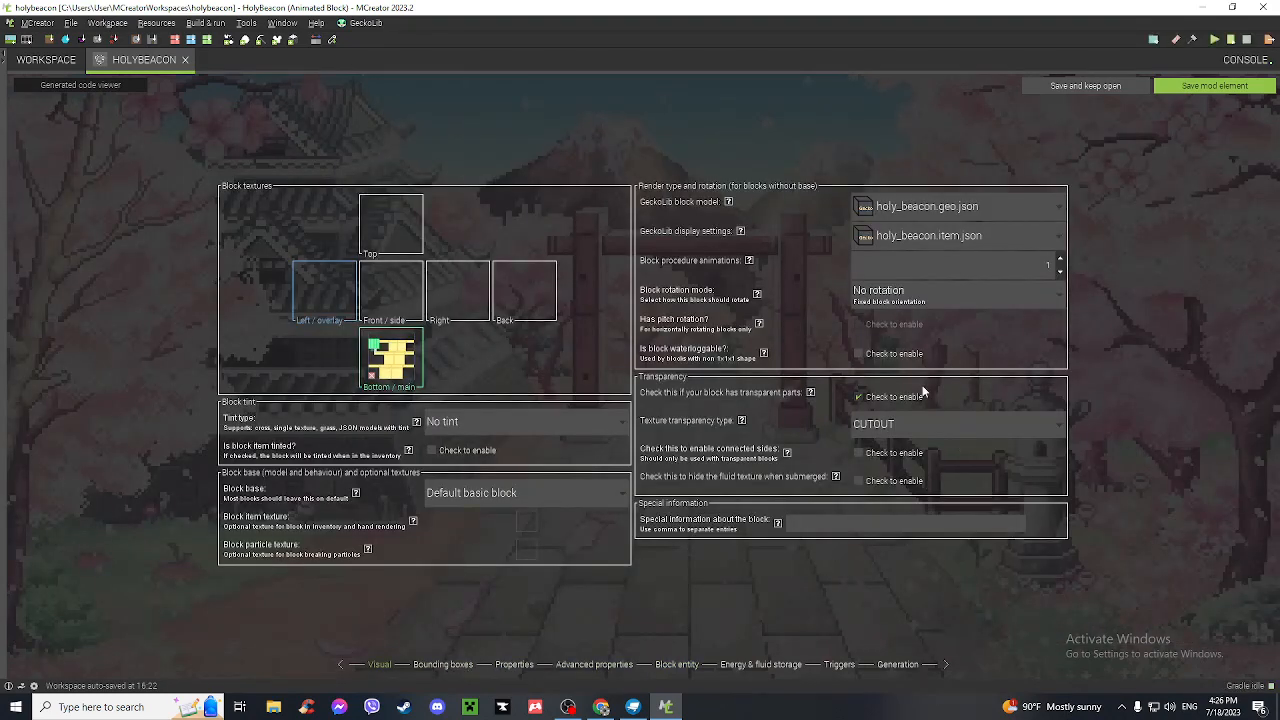
pyautogui.click(1231, 84)
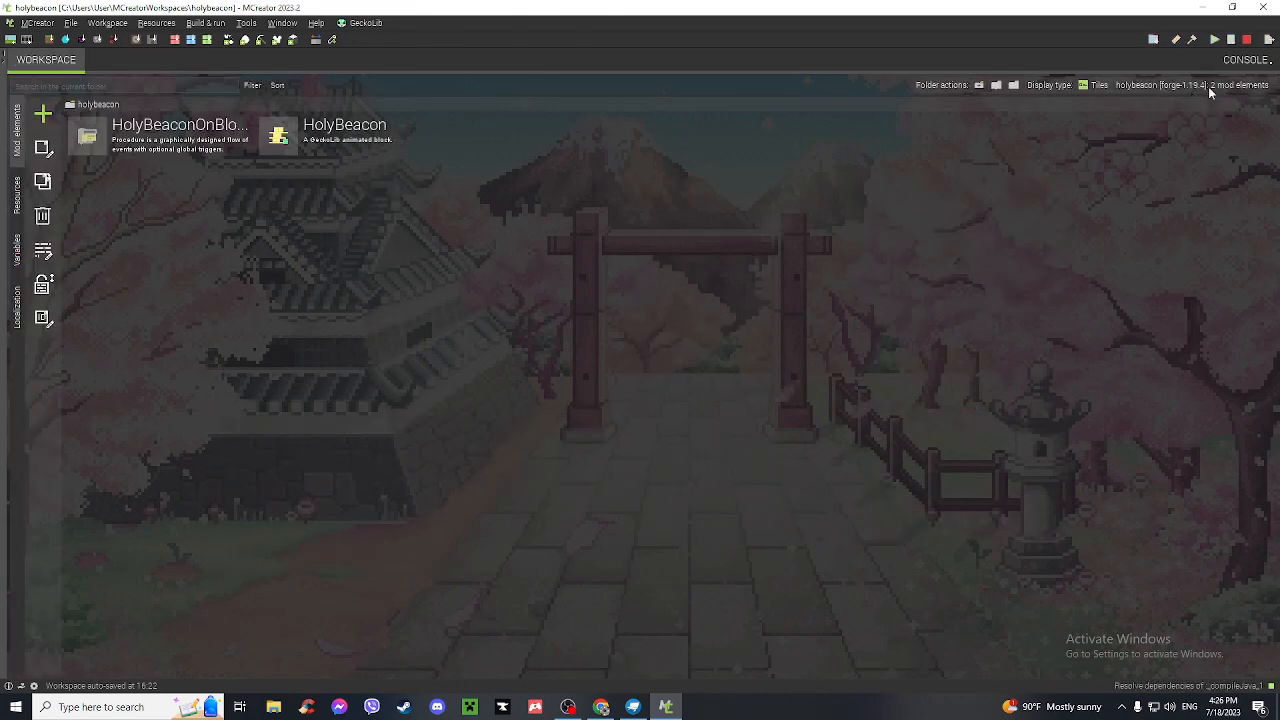
# - Run the mod in the Minecraft client and put the Holy Beacon from the Building Blocks inventory into the first hotbar slot
pyautogui.click(1214, 40)
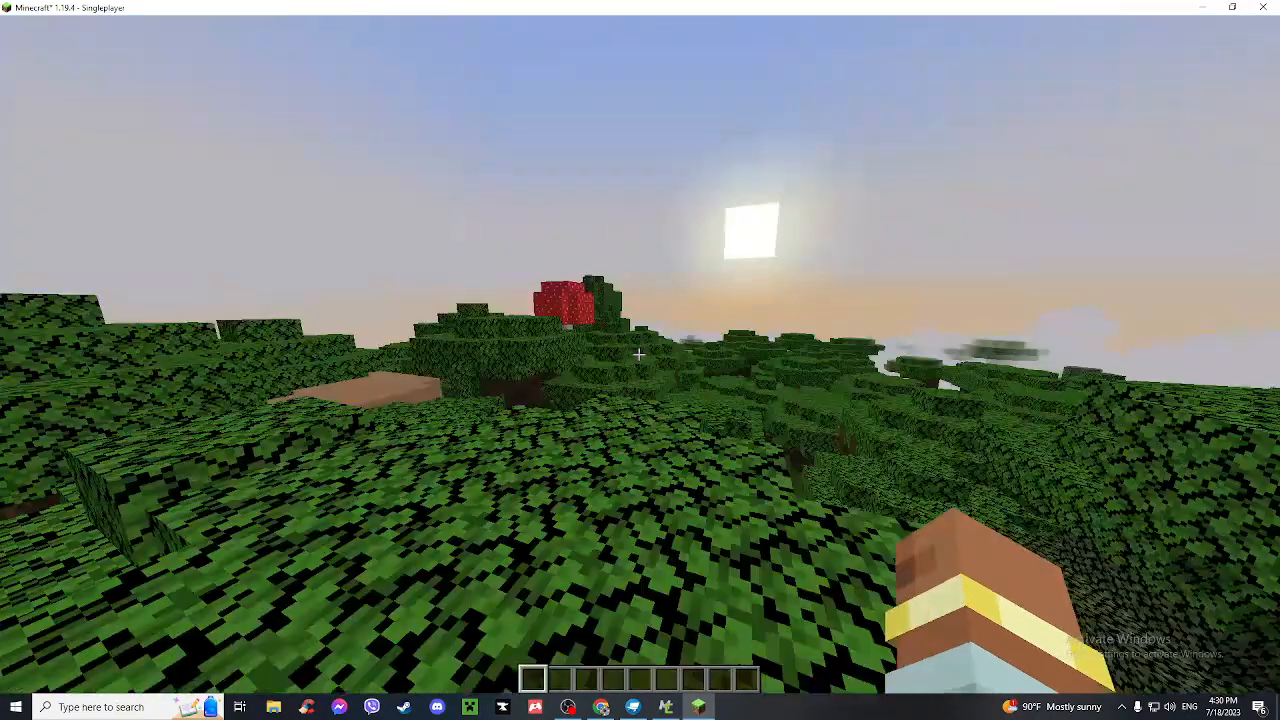
pyautogui.press('w')
pyautogui.press('w')
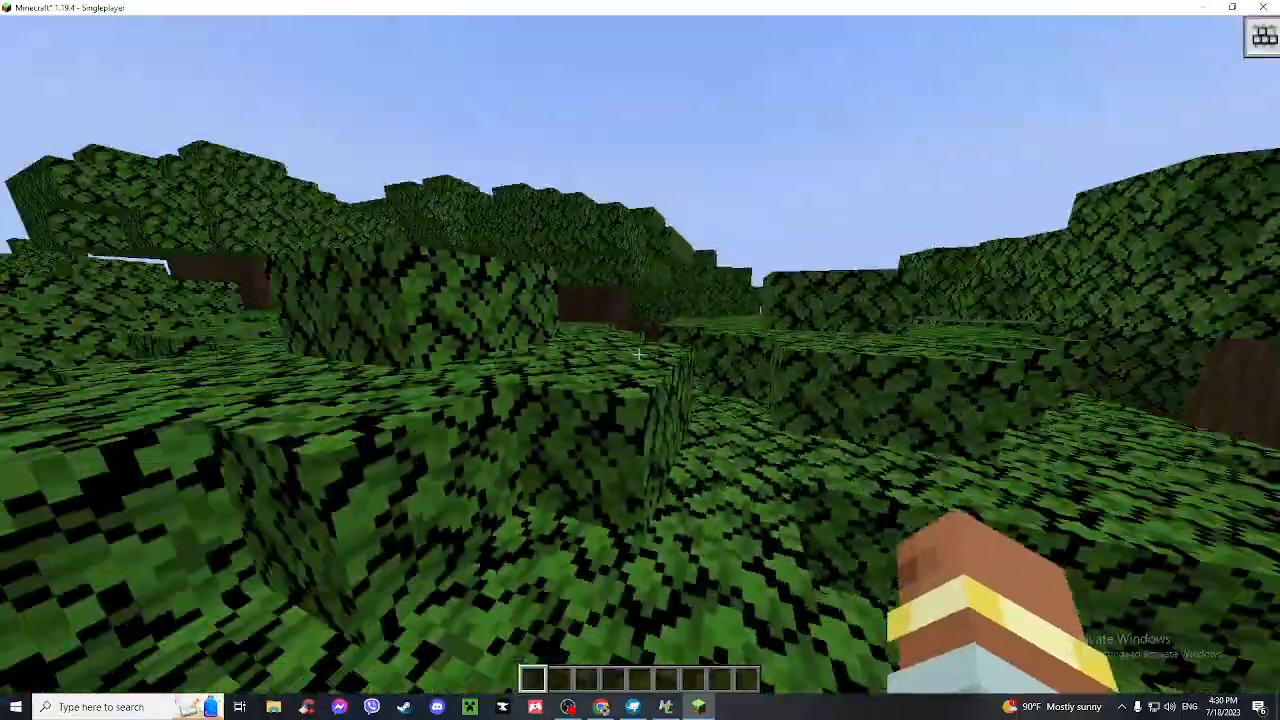
pyautogui.press('space')
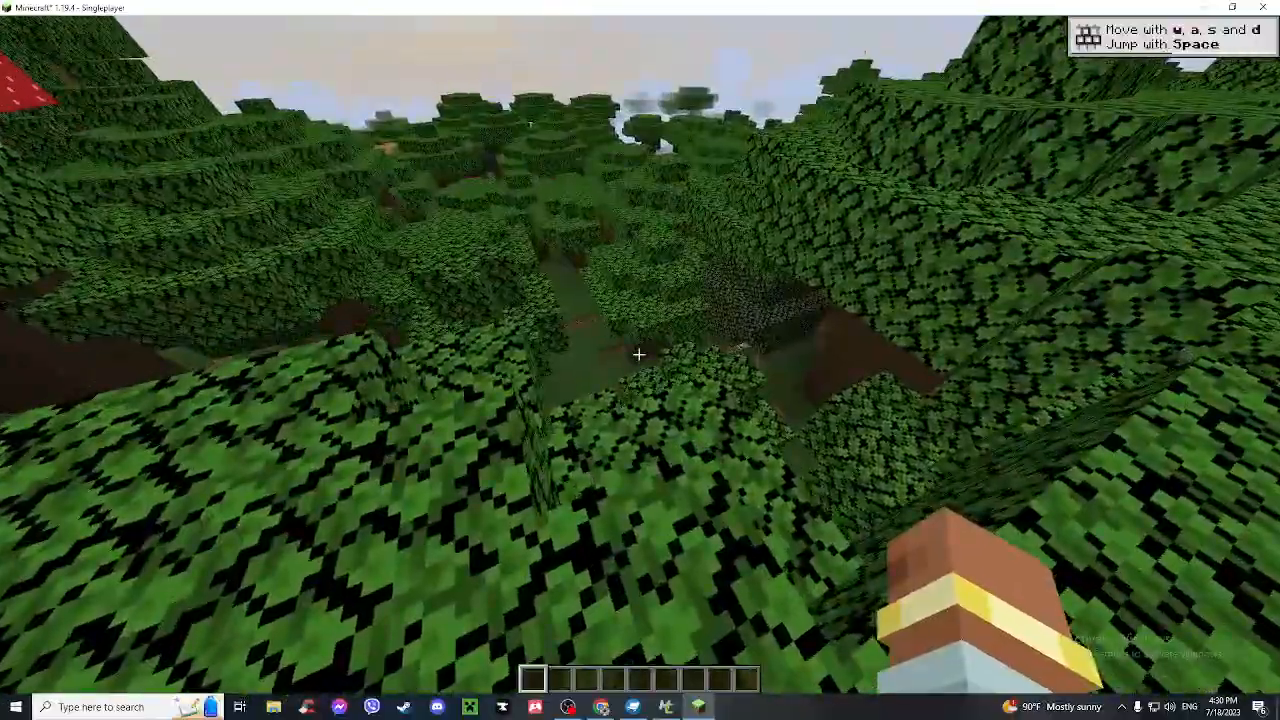
pyautogui.press('e')
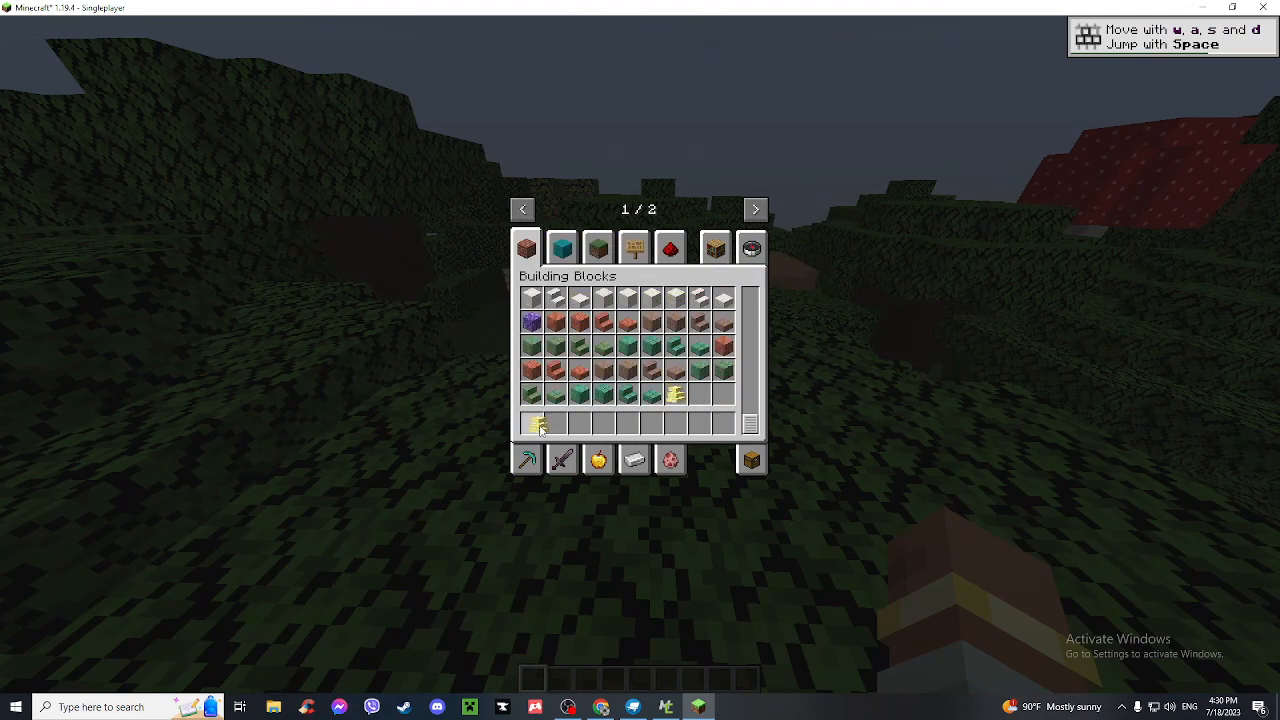
# - Close the inventory, drop the Holy Beacon on the leaves to view it as a dropped item, and pick it back up
pyautogui.press('e')
pyautogui.press('q')
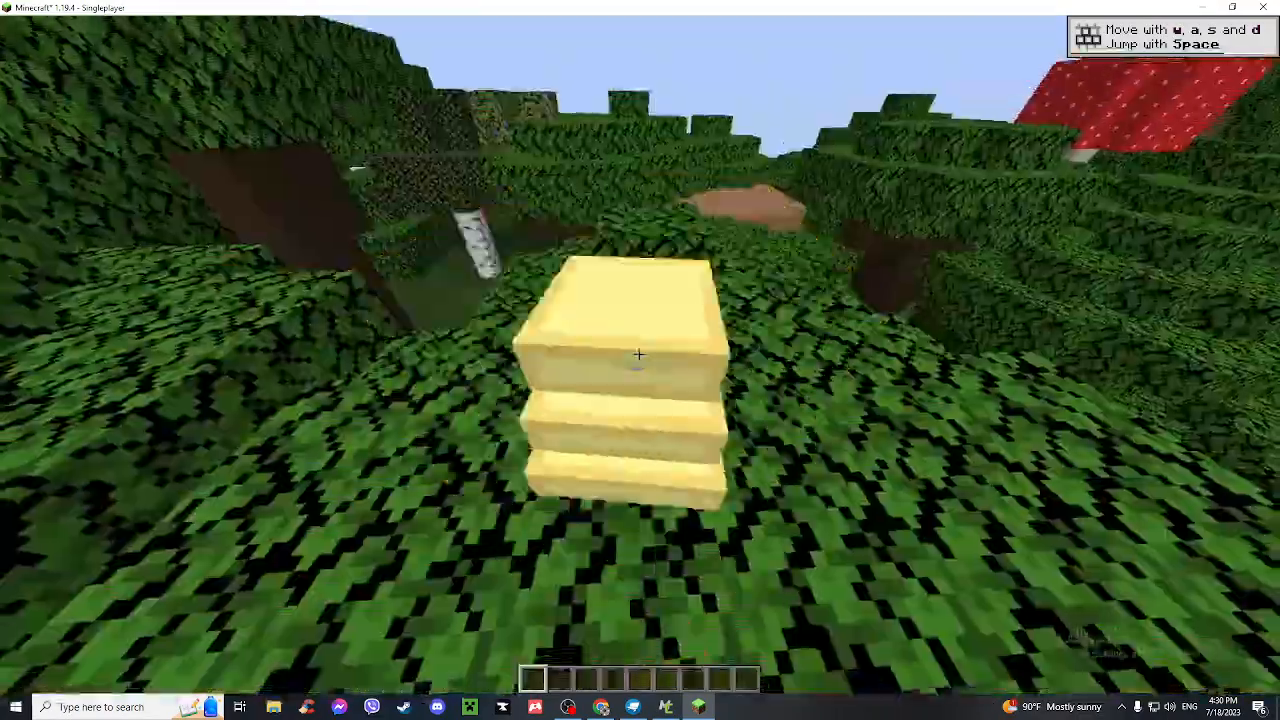
pyautogui.press('a')
pyautogui.press('w')
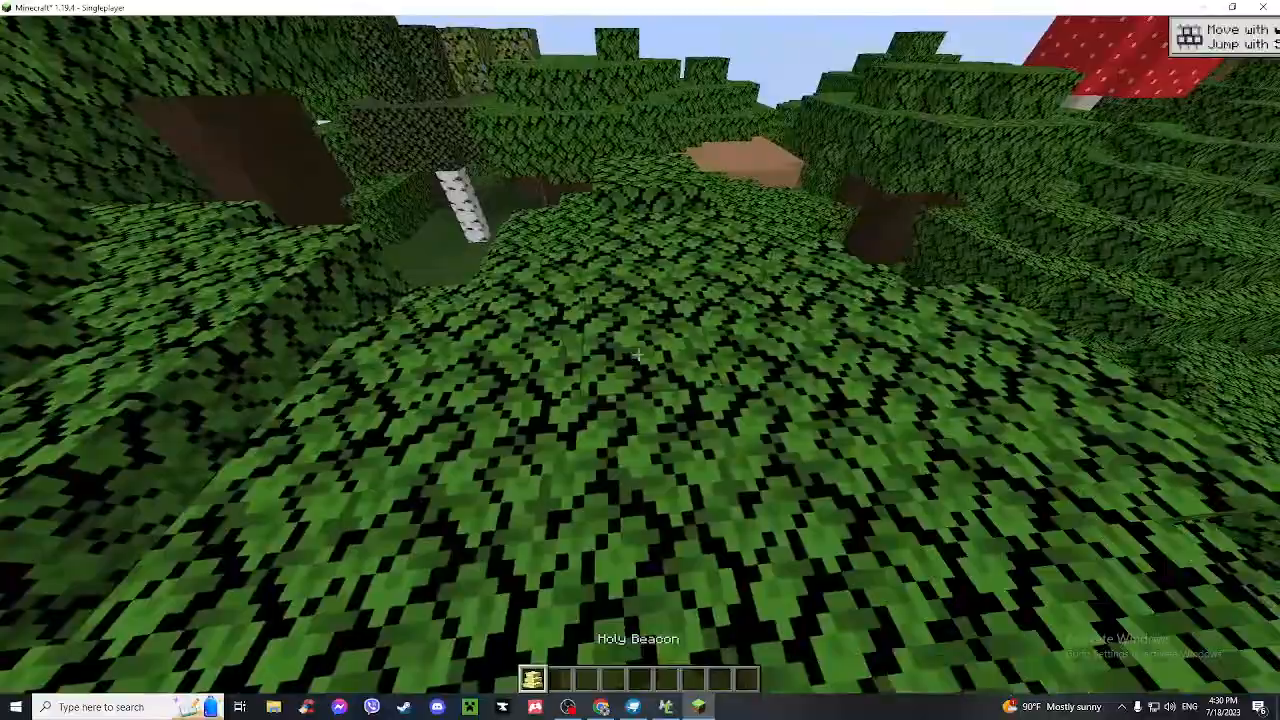
# - Place the Holy Beacon on the leaf canopy and examine its animation from several sides with the empty third hotbar slot selected
pyautogui.rightClick(638, 353)
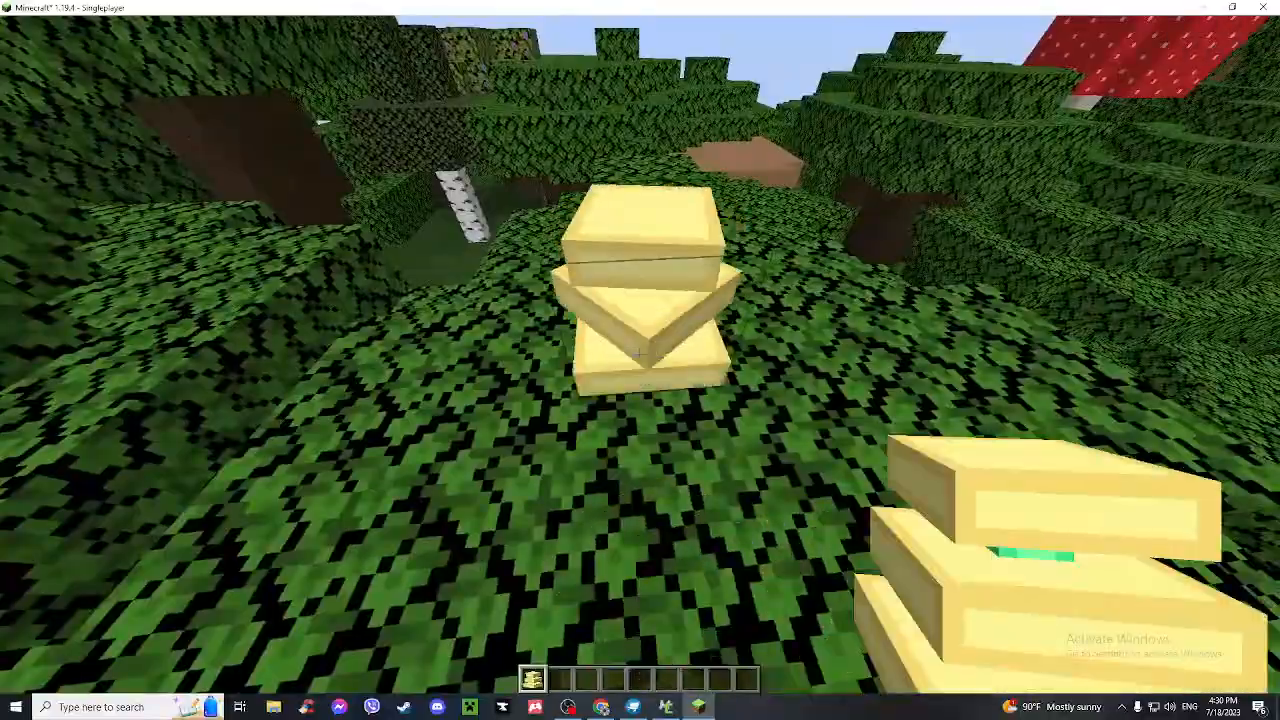
pyautogui.press('3')
pyautogui.press('a')
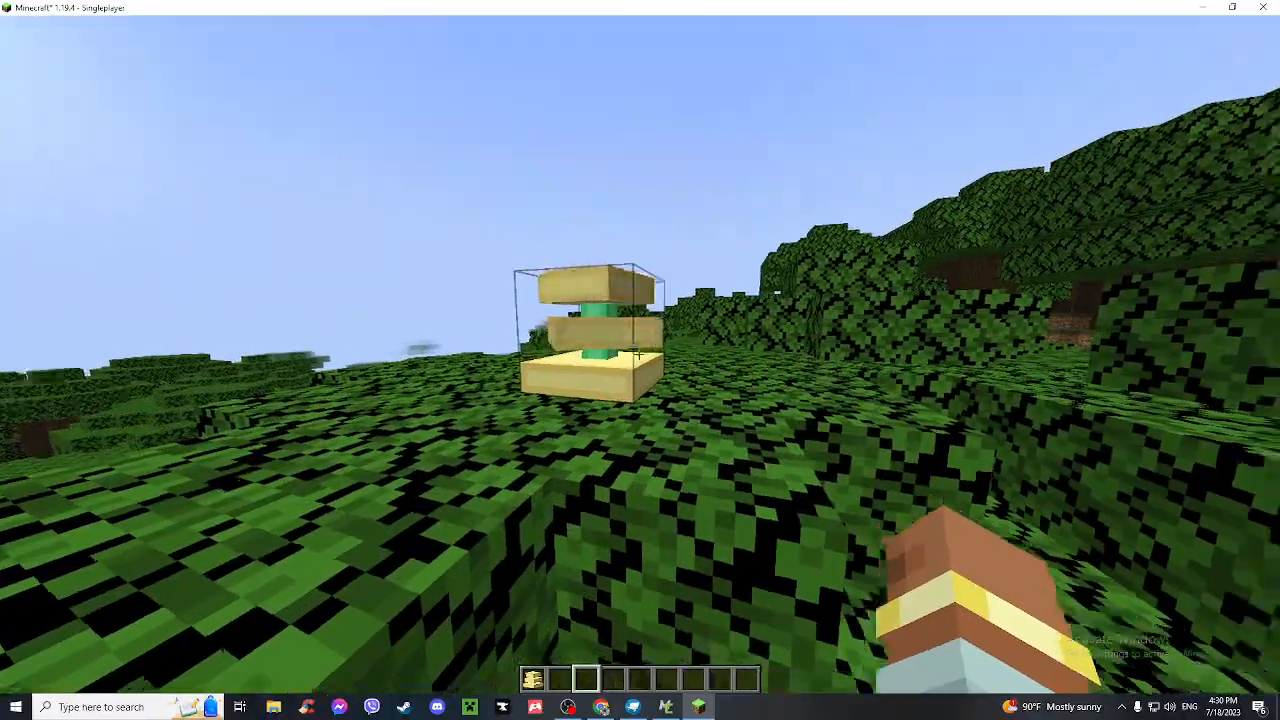
pyautogui.press('a')
pyautogui.press('space')
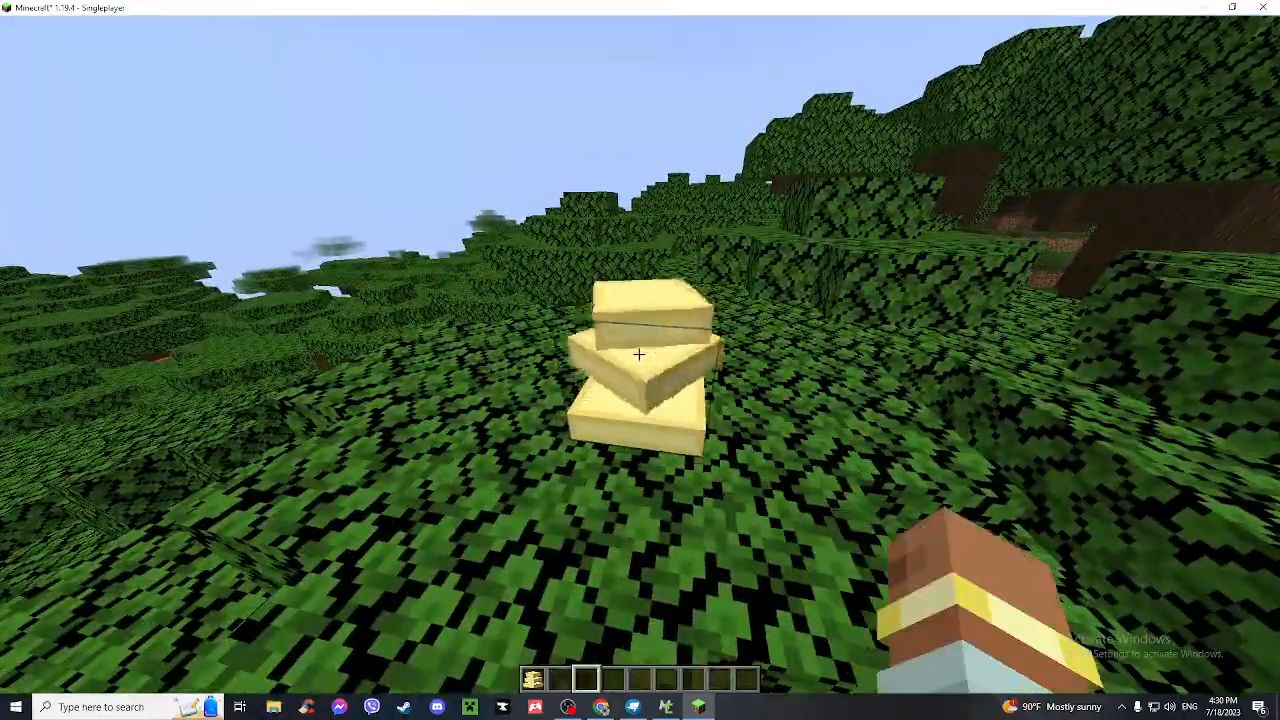
pyautogui.press('d')
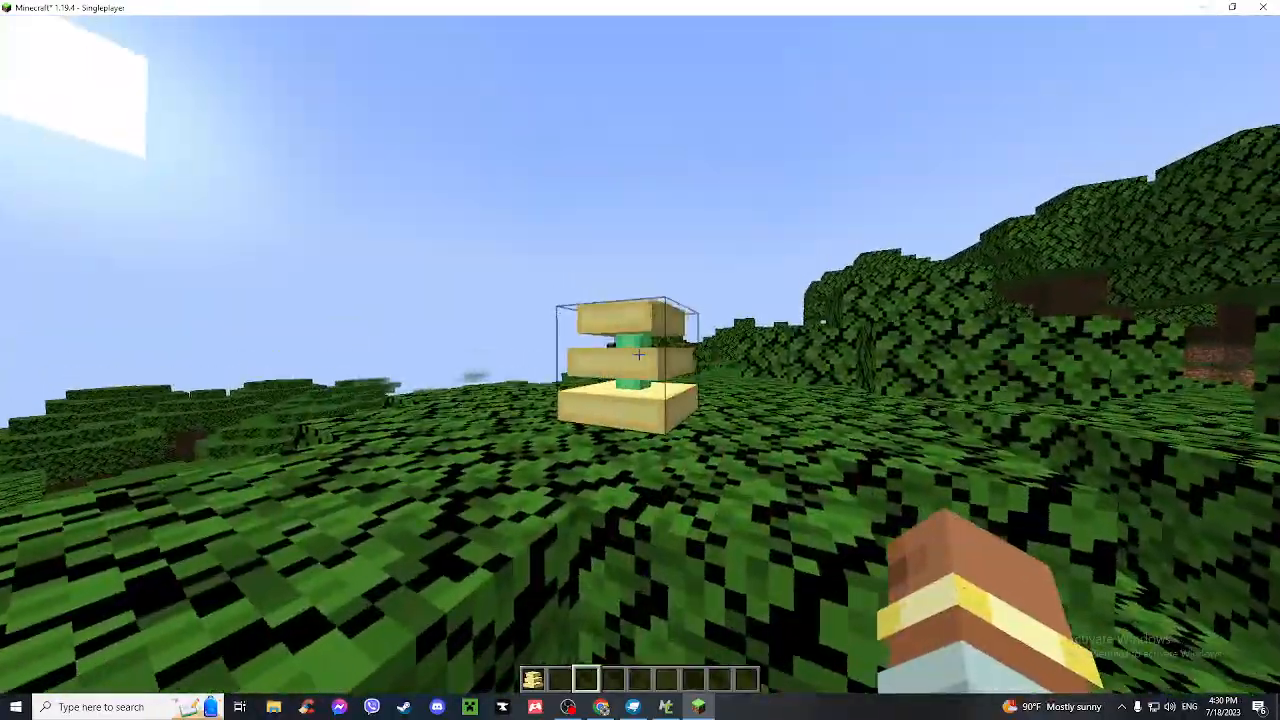
pyautogui.press('space')
pyautogui.press('a')
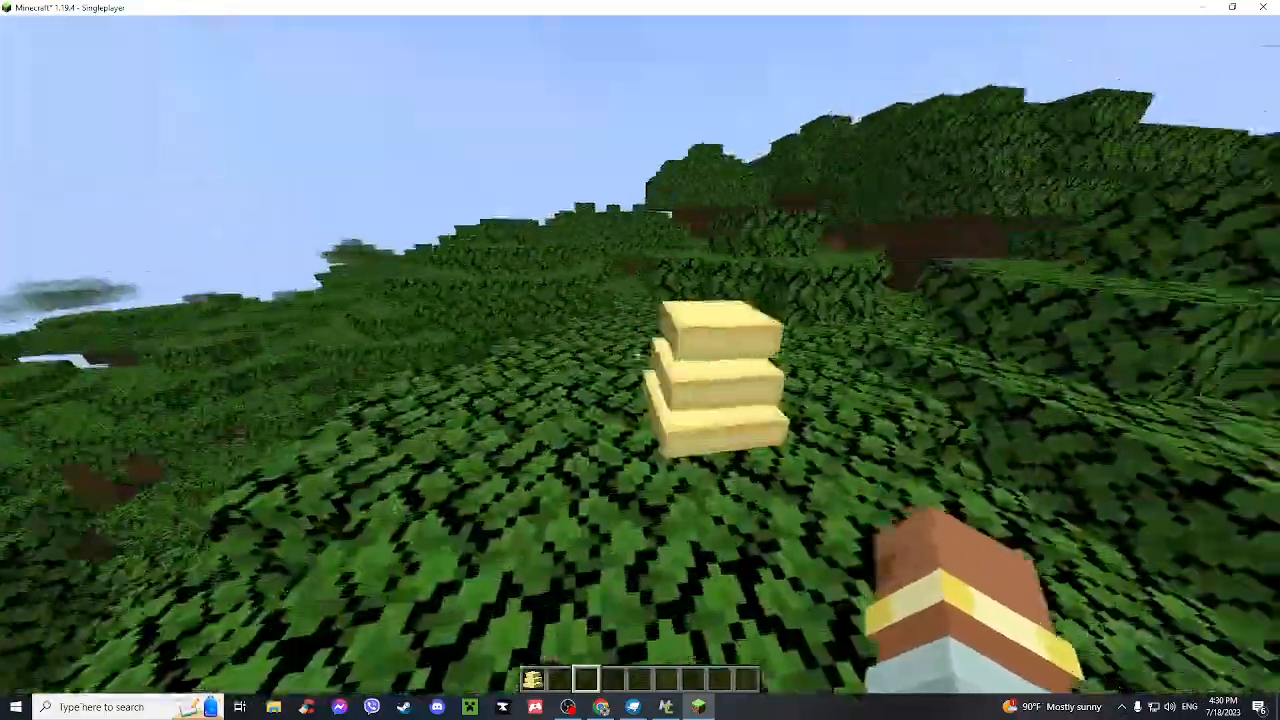
# - Switch to the front-facing third-person view and hold the Holy Beacon from the first hotbar slot to examine it in the character's hand
pyautogui.press('F5')
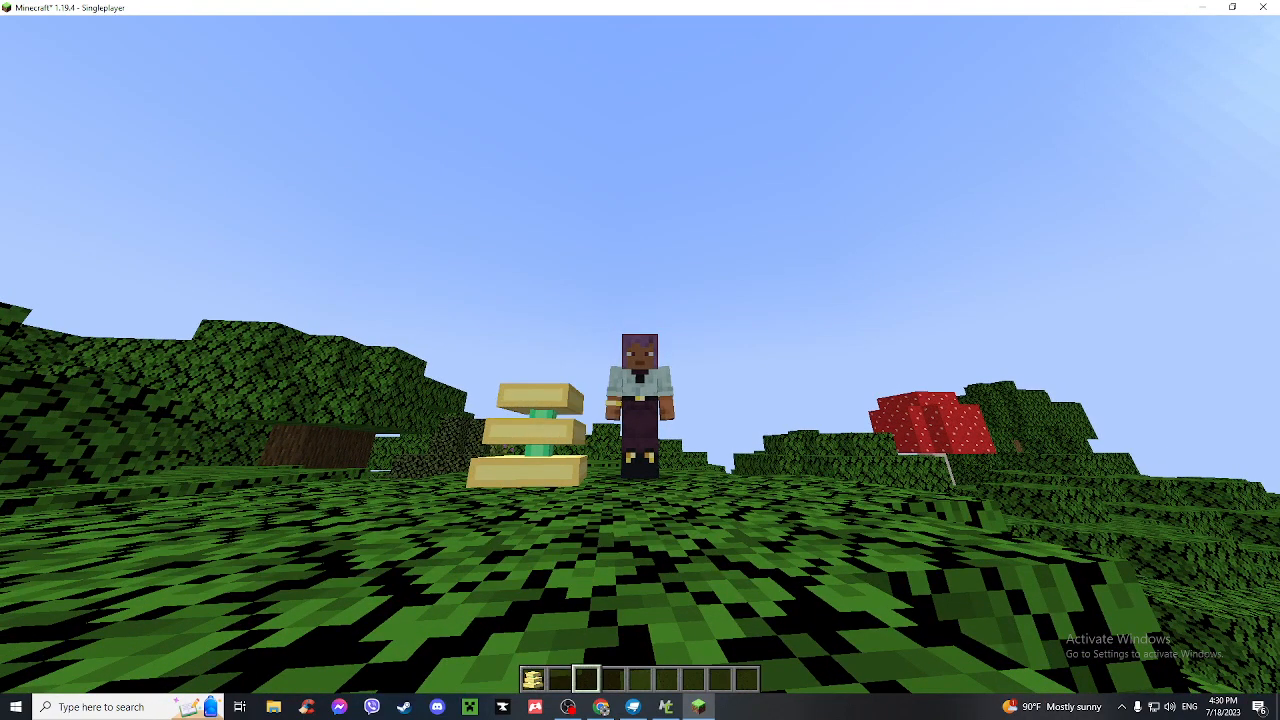
pyautogui.press('space')
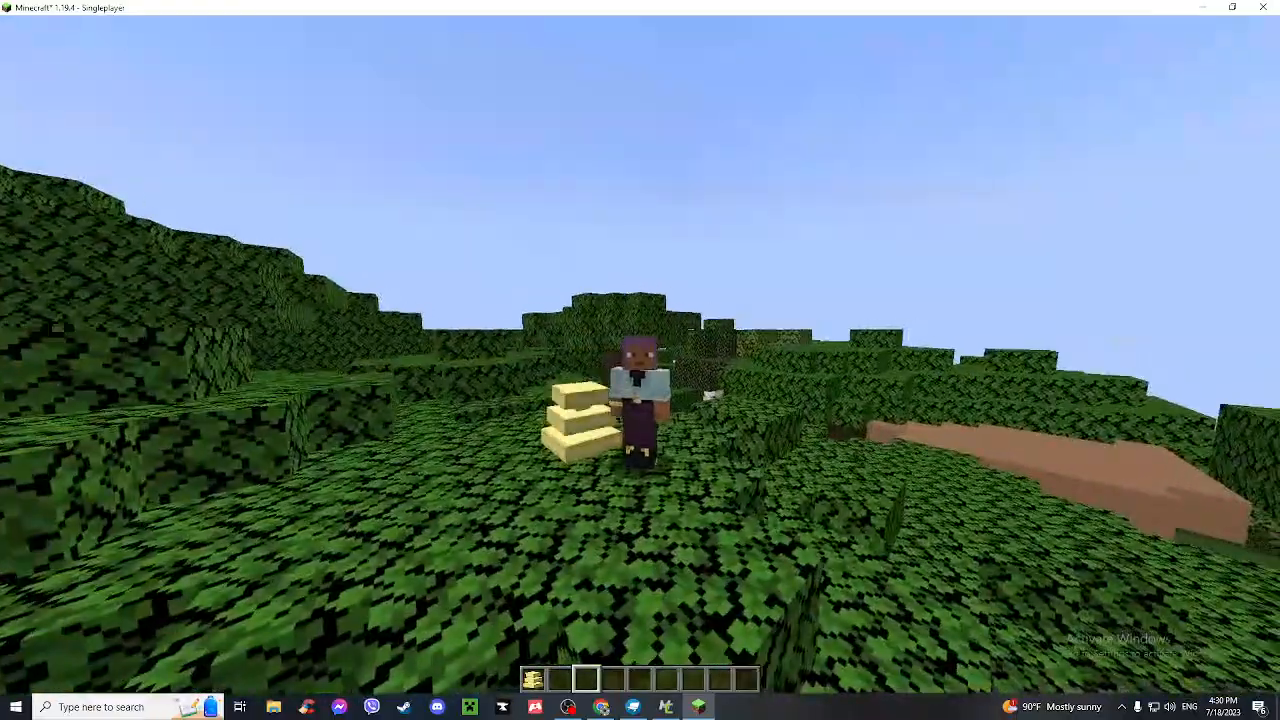
pyautogui.press('1')
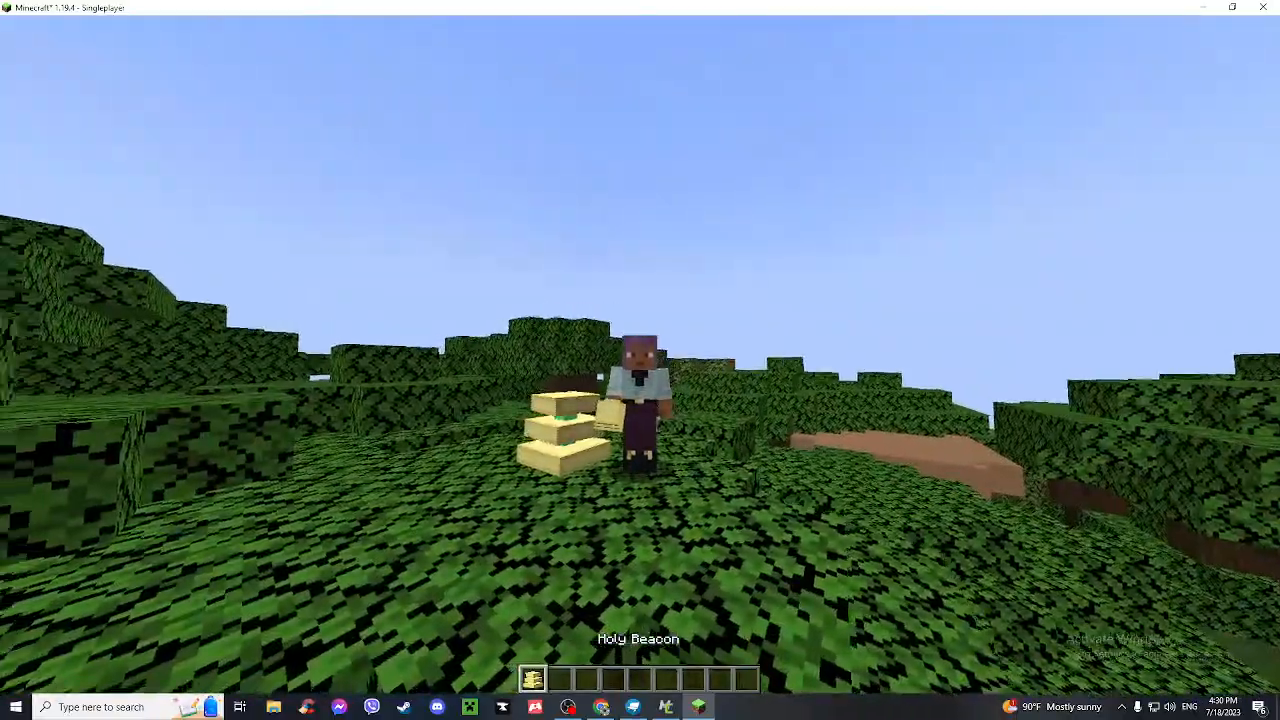